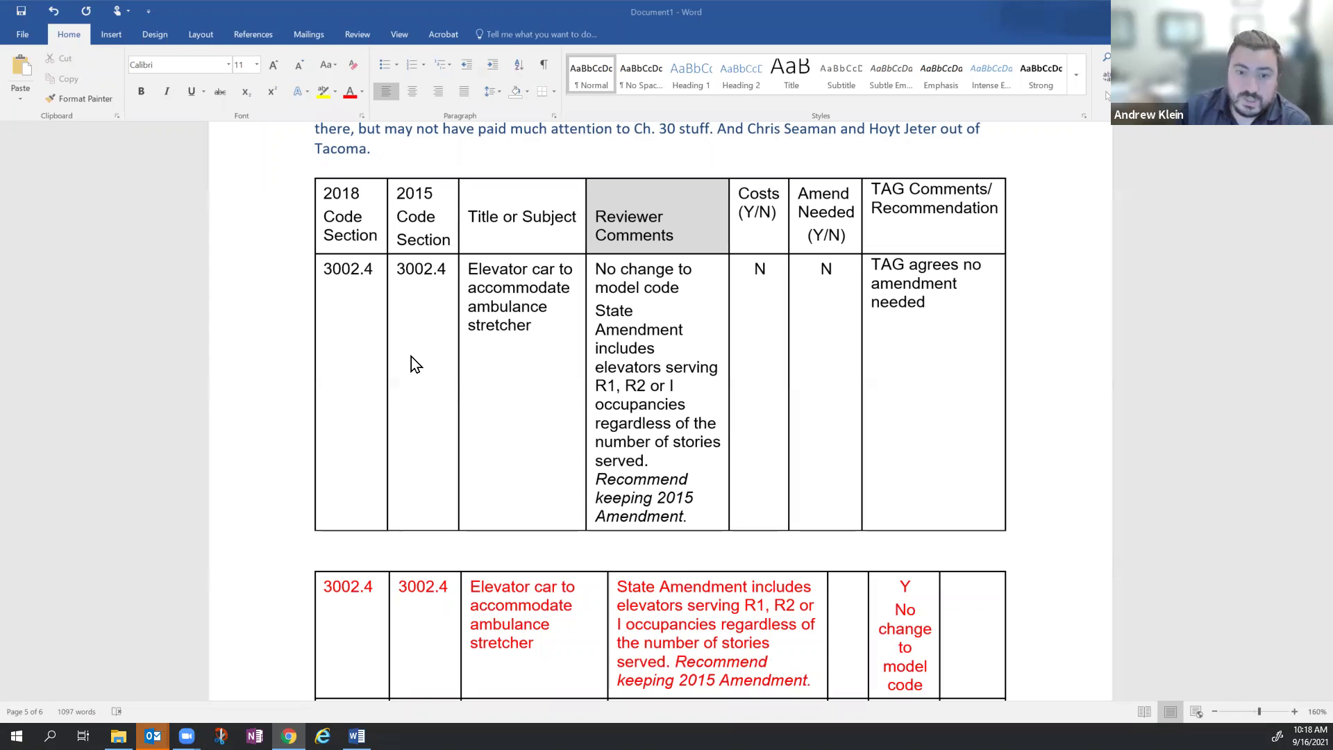
Switch to Chrome, close the 2701.pdf tab, and look through the 2021 IBC TAG Code Change Proposal Log to its last entry
{"action": "key", "text": "alt+Tab"}
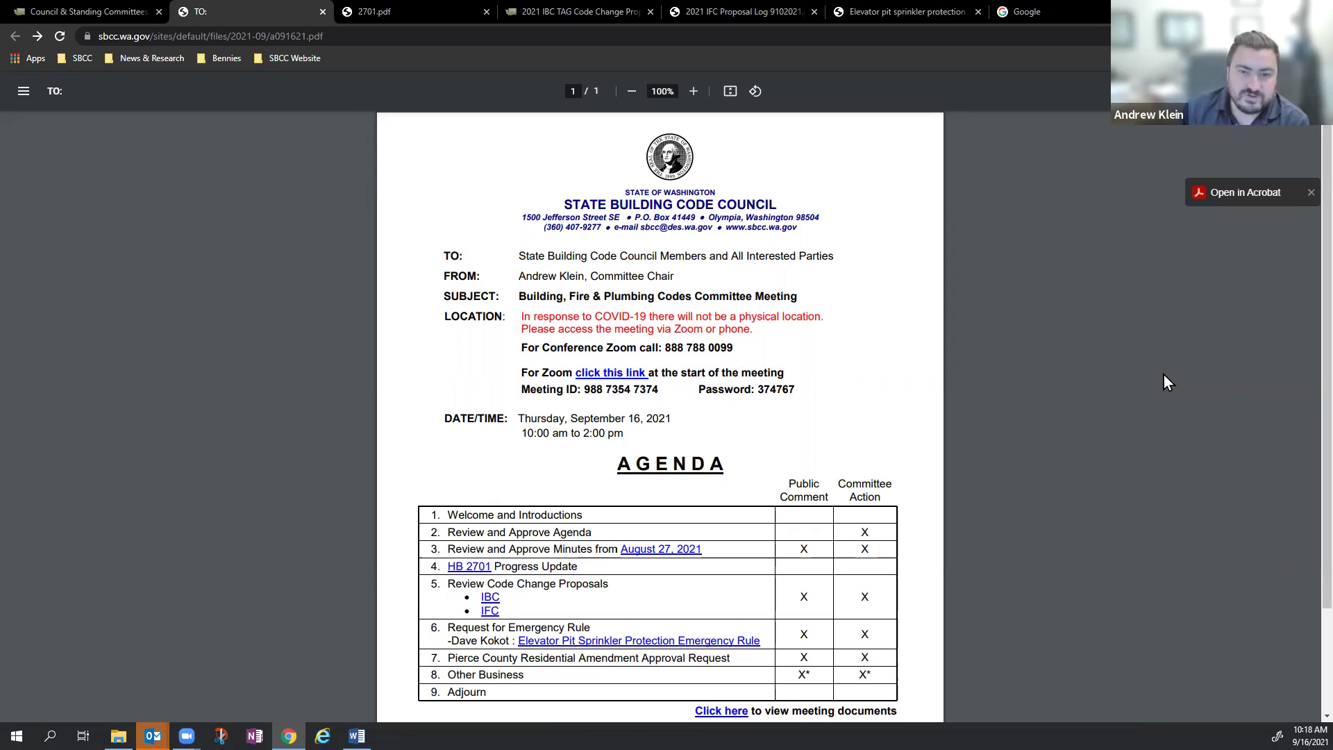
{"action": "left_click", "coordinate": [487, 11]}
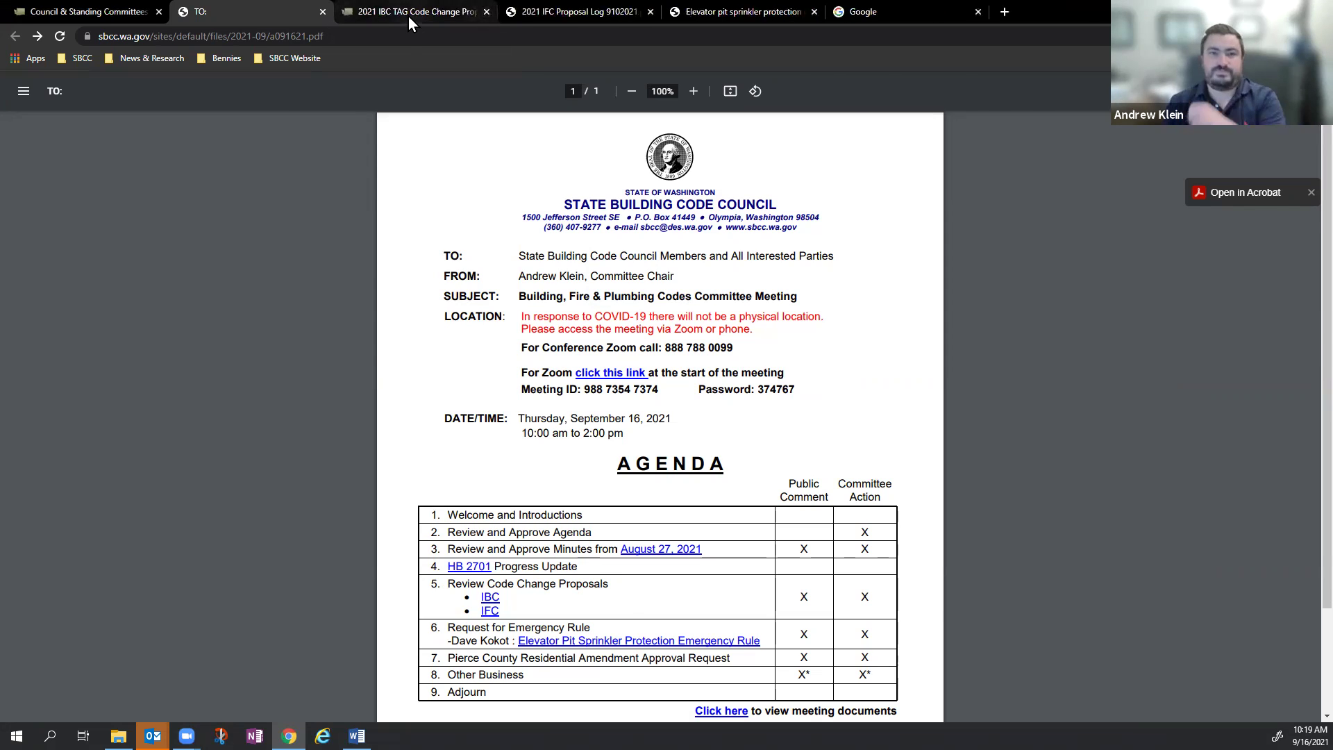
{"action": "left_click", "coordinate": [408, 16]}
{"action": "scroll", "coordinate": [1225, 416], "scroll_direction": "down", "scroll_amount": 5}
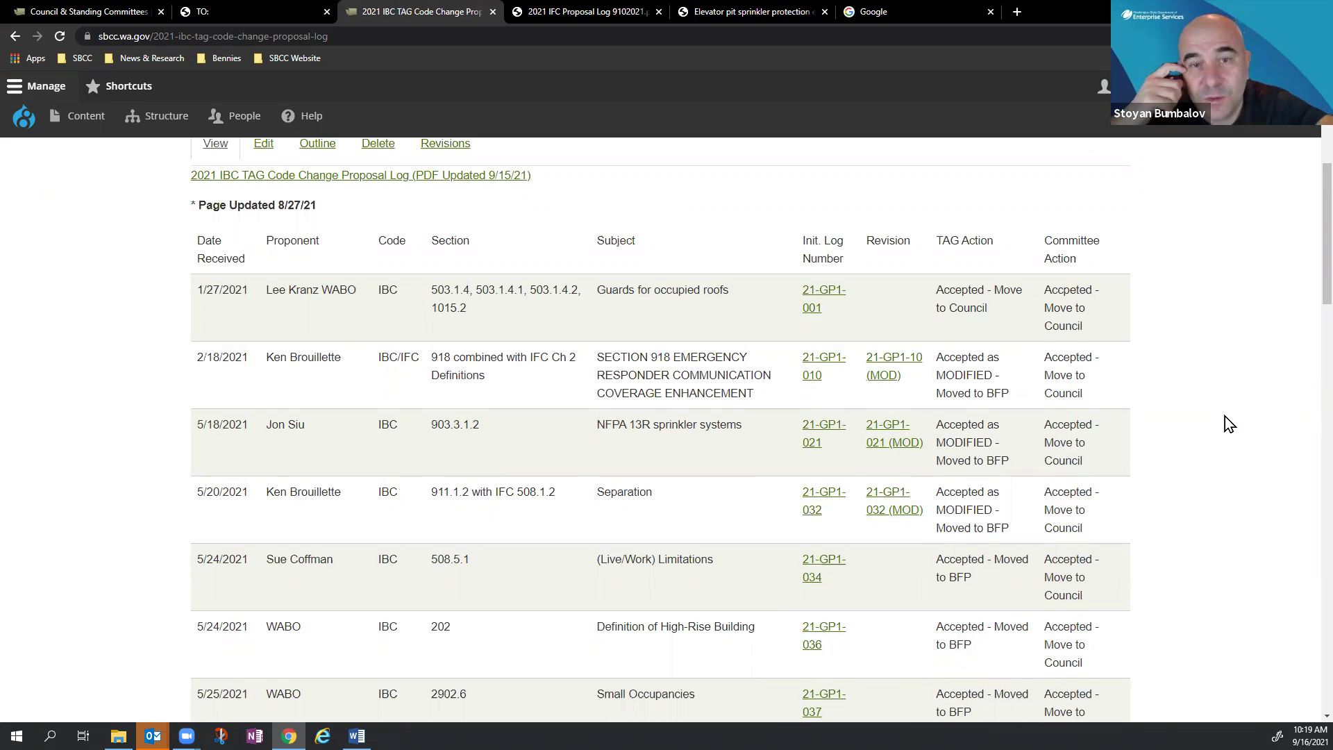
{"action": "scroll", "coordinate": [1225, 416], "scroll_direction": "down", "scroll_amount": 3}
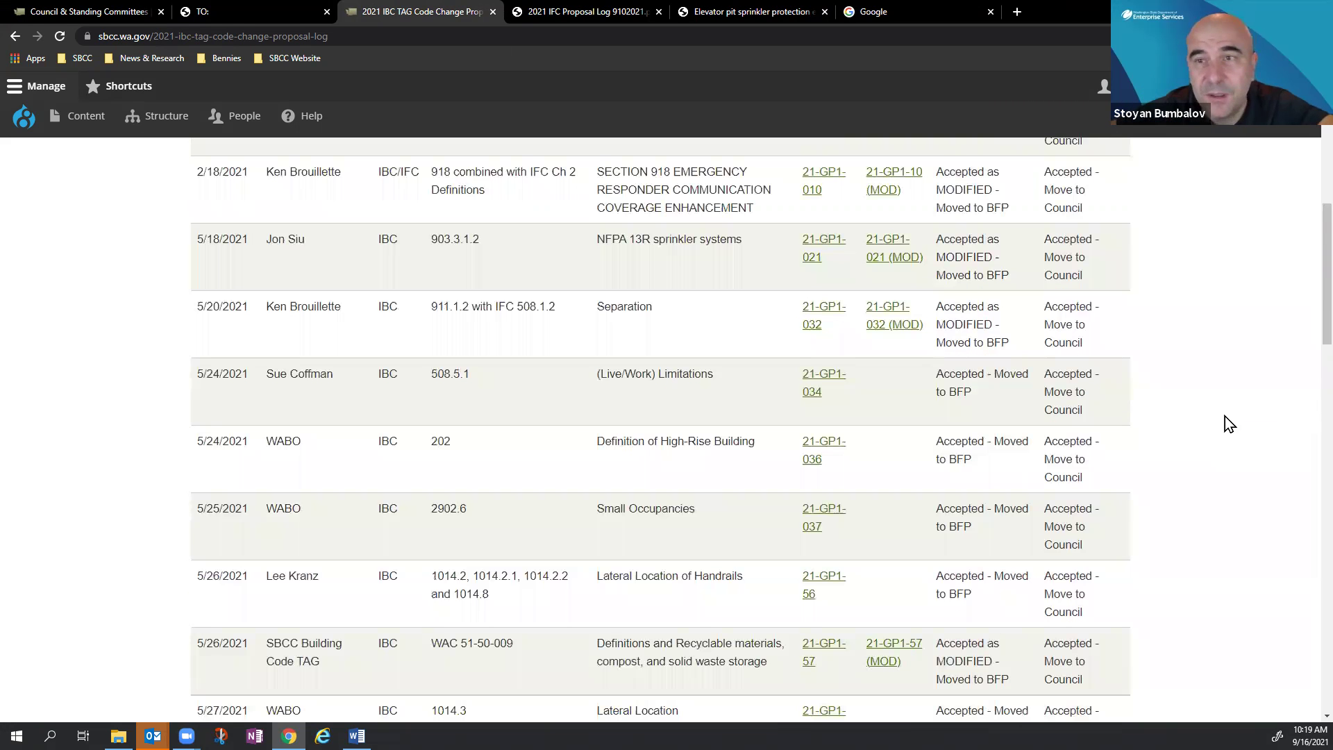
{"action": "scroll", "coordinate": [1225, 417], "scroll_direction": "down", "scroll_amount": 9}
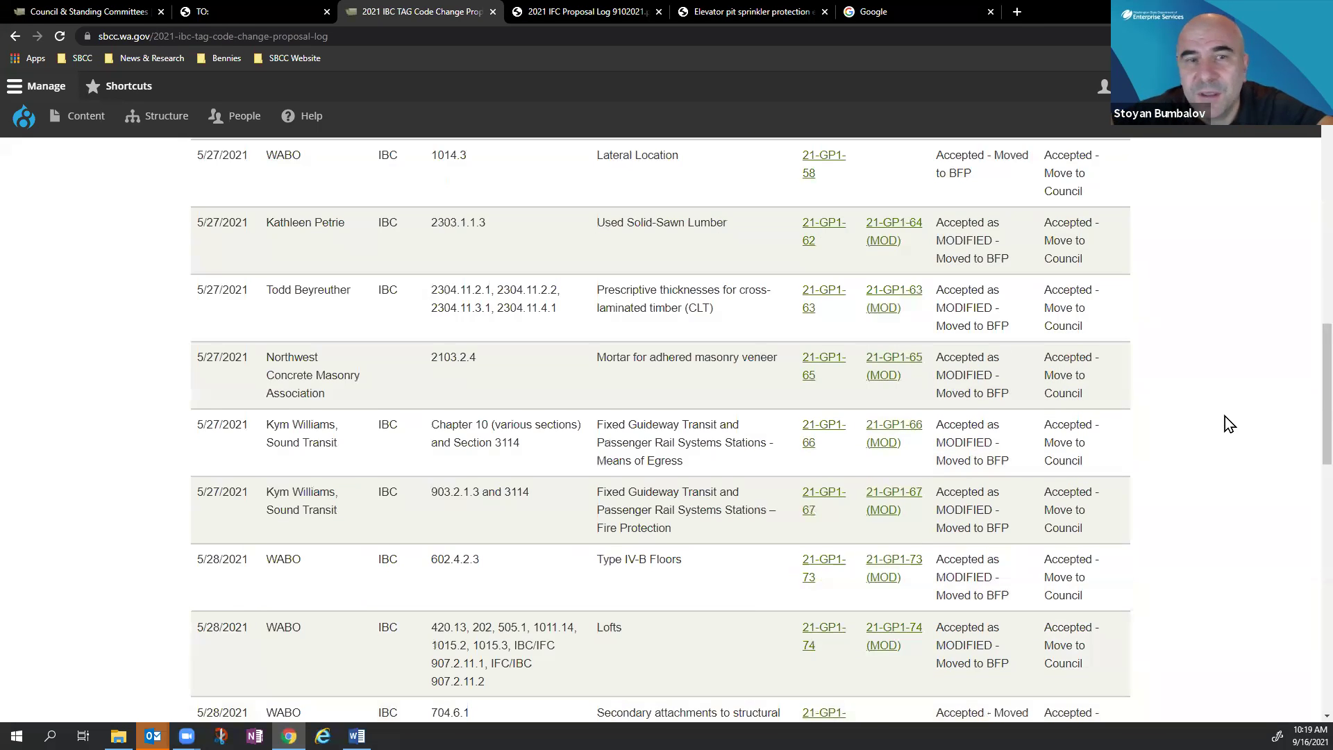
{"action": "scroll", "coordinate": [1225, 416], "scroll_direction": "down", "scroll_amount": 12}
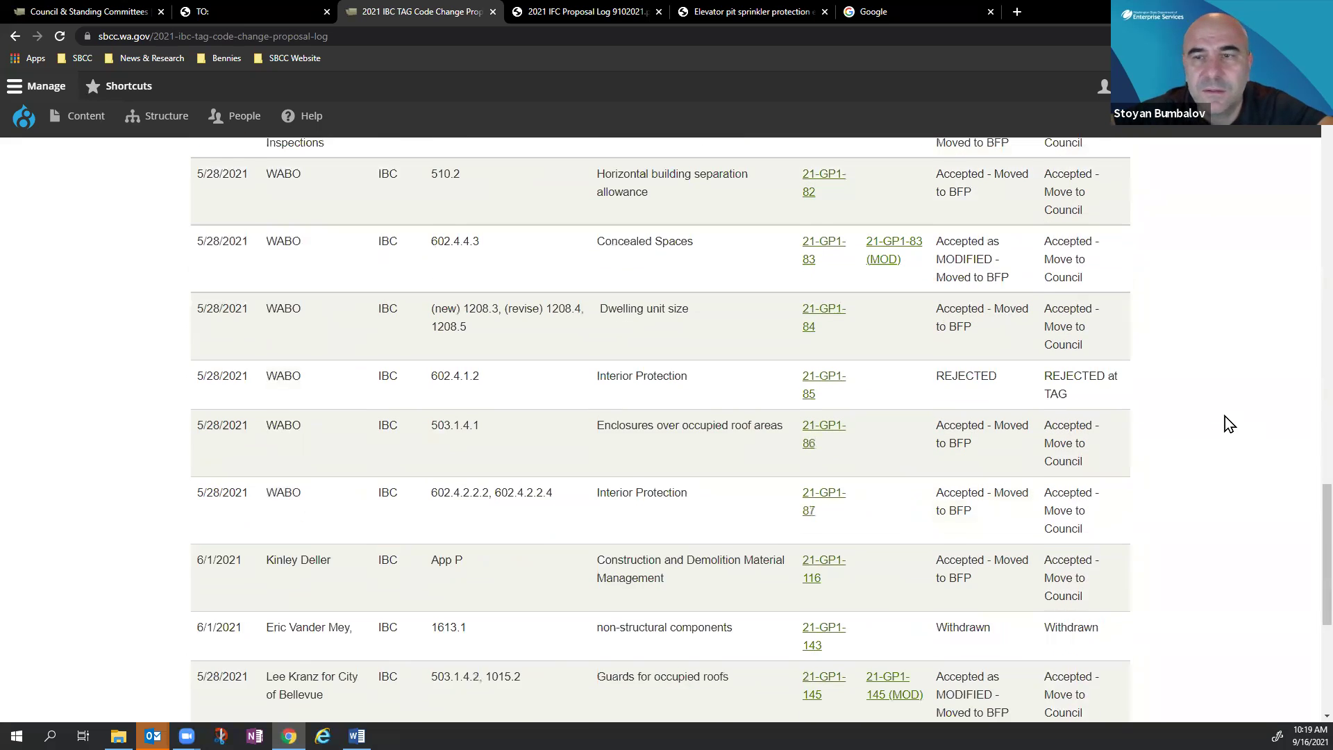
{"action": "scroll", "coordinate": [1225, 417], "scroll_direction": "down", "scroll_amount": 6}
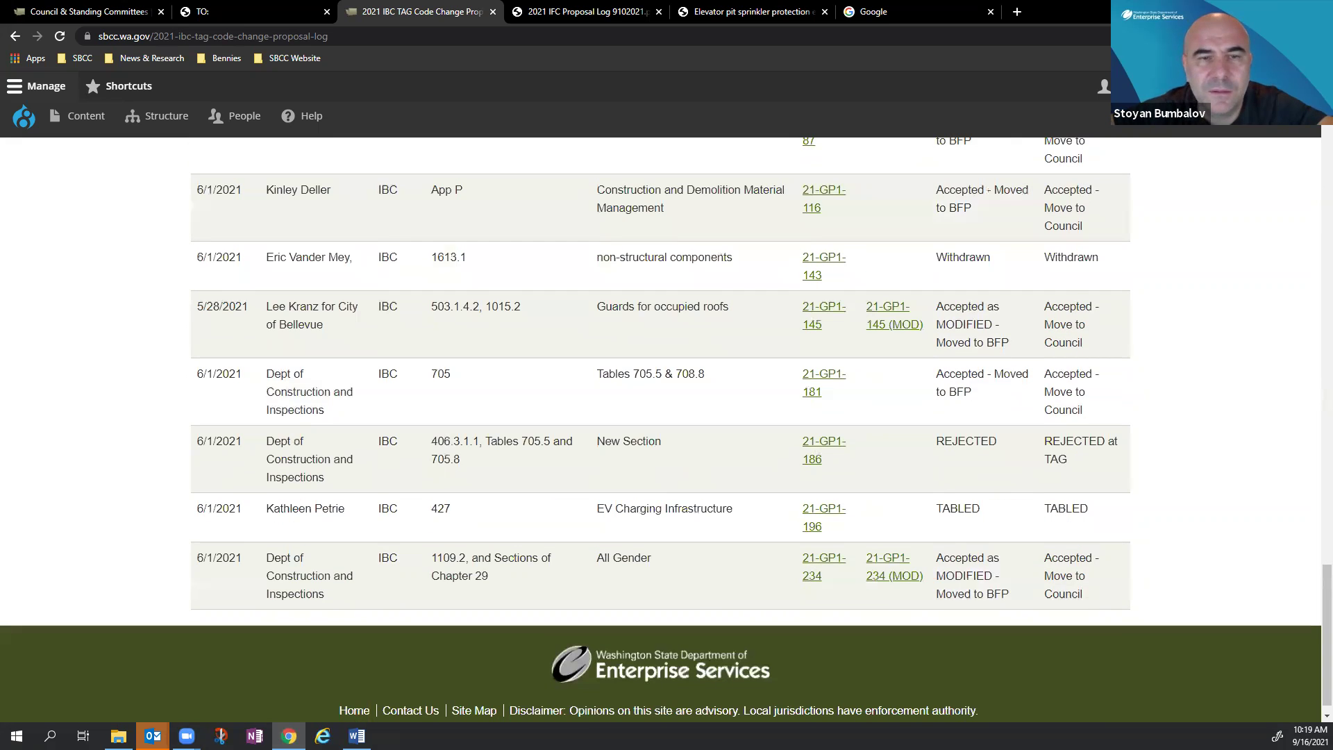
Check the meeting agenda and the proposal log's PDF updated 9/15/21, and return to the log's web page
{"action": "left_click", "coordinate": [279, 18]}
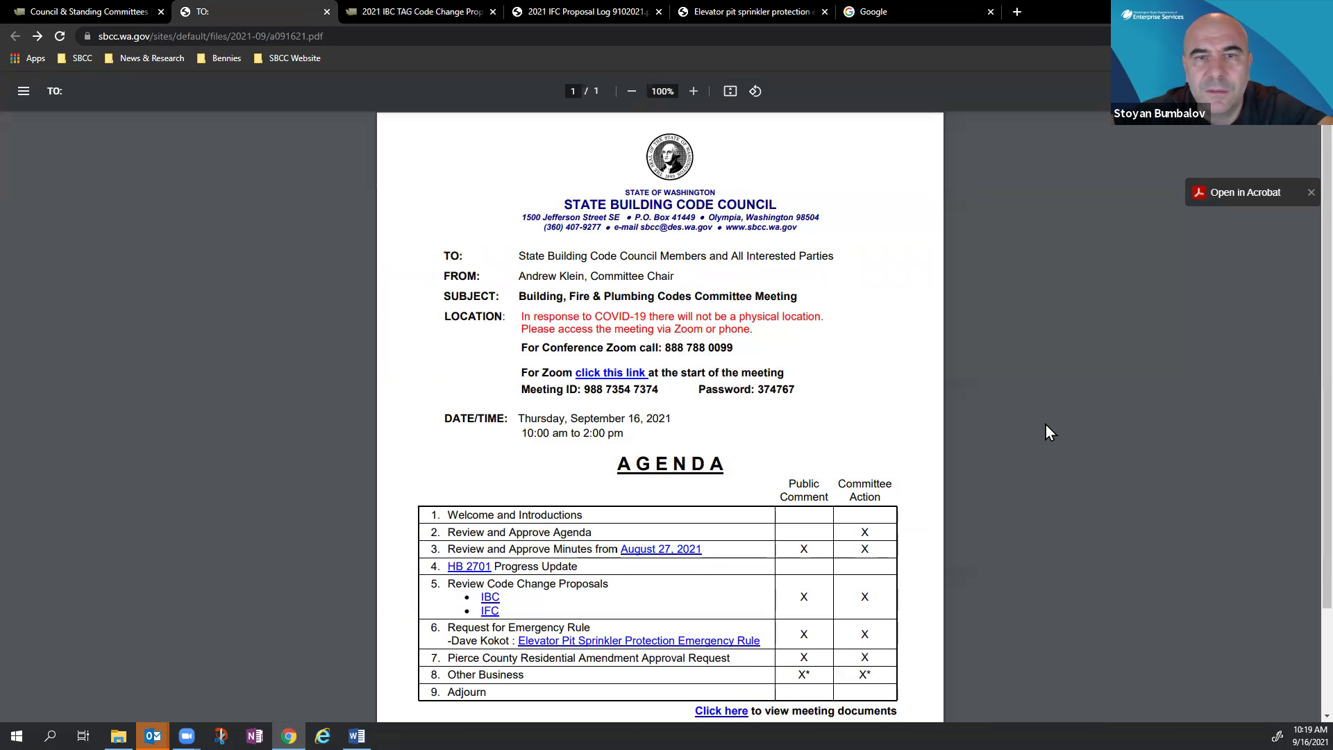
{"action": "left_click", "coordinate": [424, 14]}
{"action": "scroll", "coordinate": [648, 408], "scroll_direction": "up", "scroll_amount": 15}
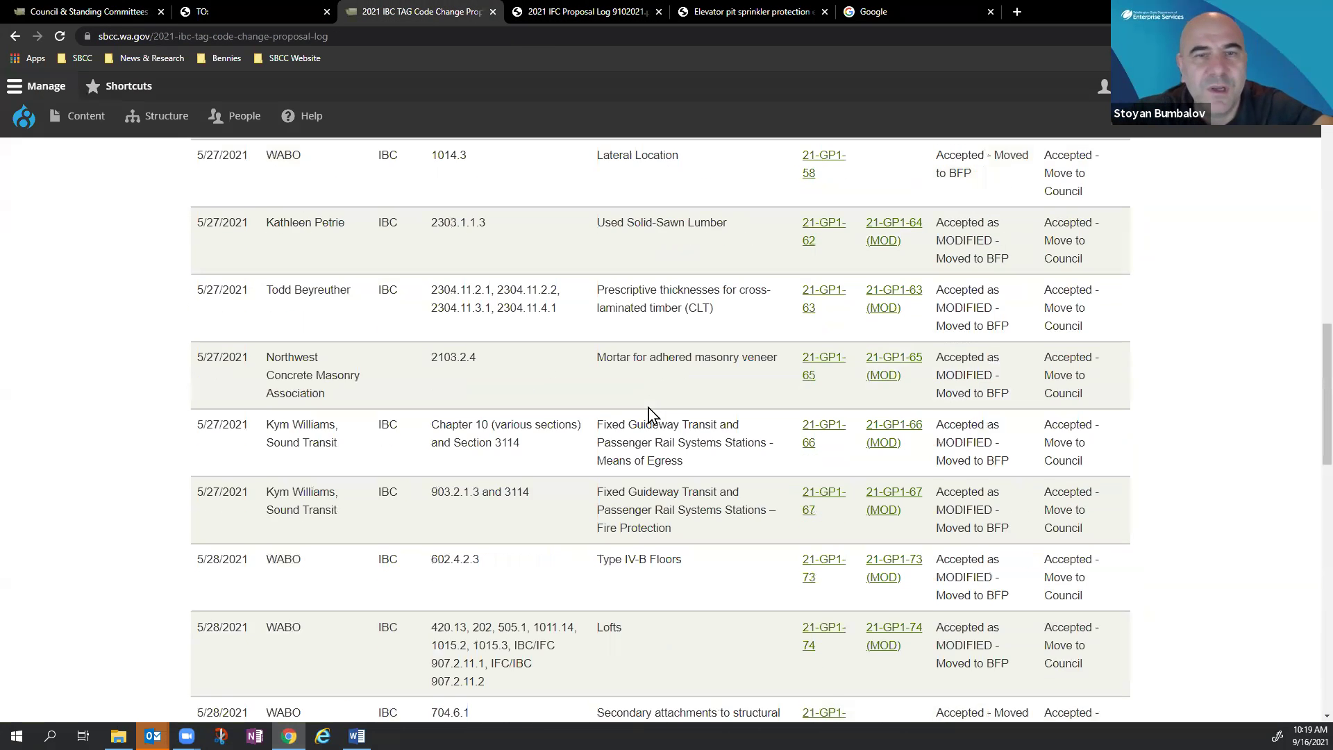
{"action": "scroll", "coordinate": [648, 407], "scroll_direction": "up", "scroll_amount": 3}
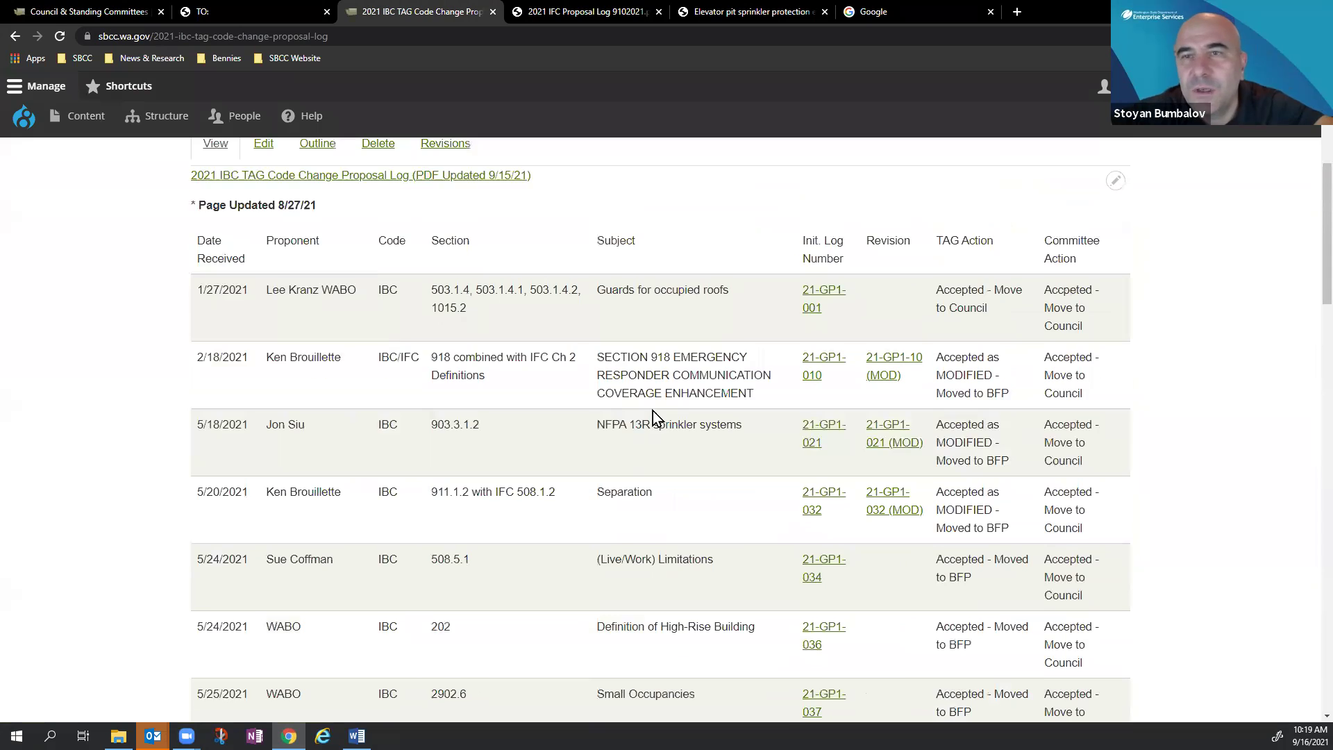
{"action": "scroll", "coordinate": [653, 410], "scroll_direction": "up", "scroll_amount": 3}
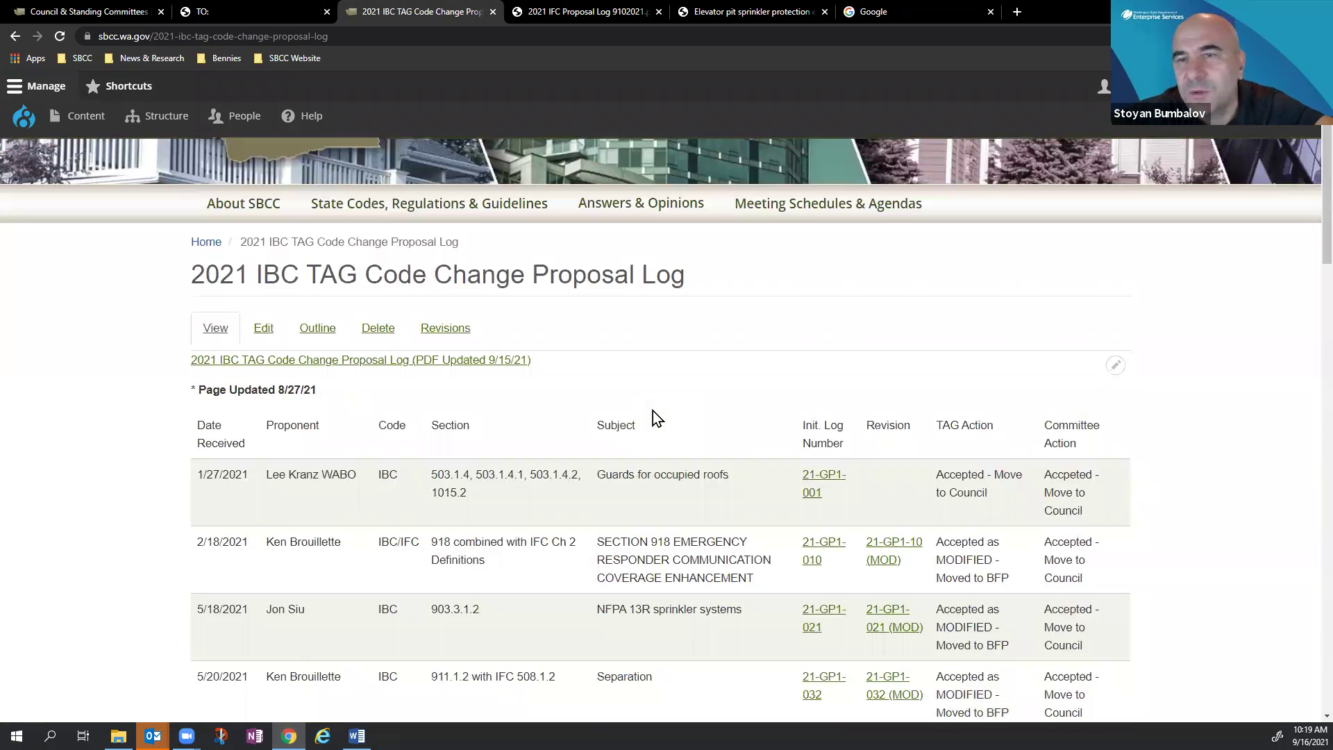
{"action": "left_click", "coordinate": [360, 368]}
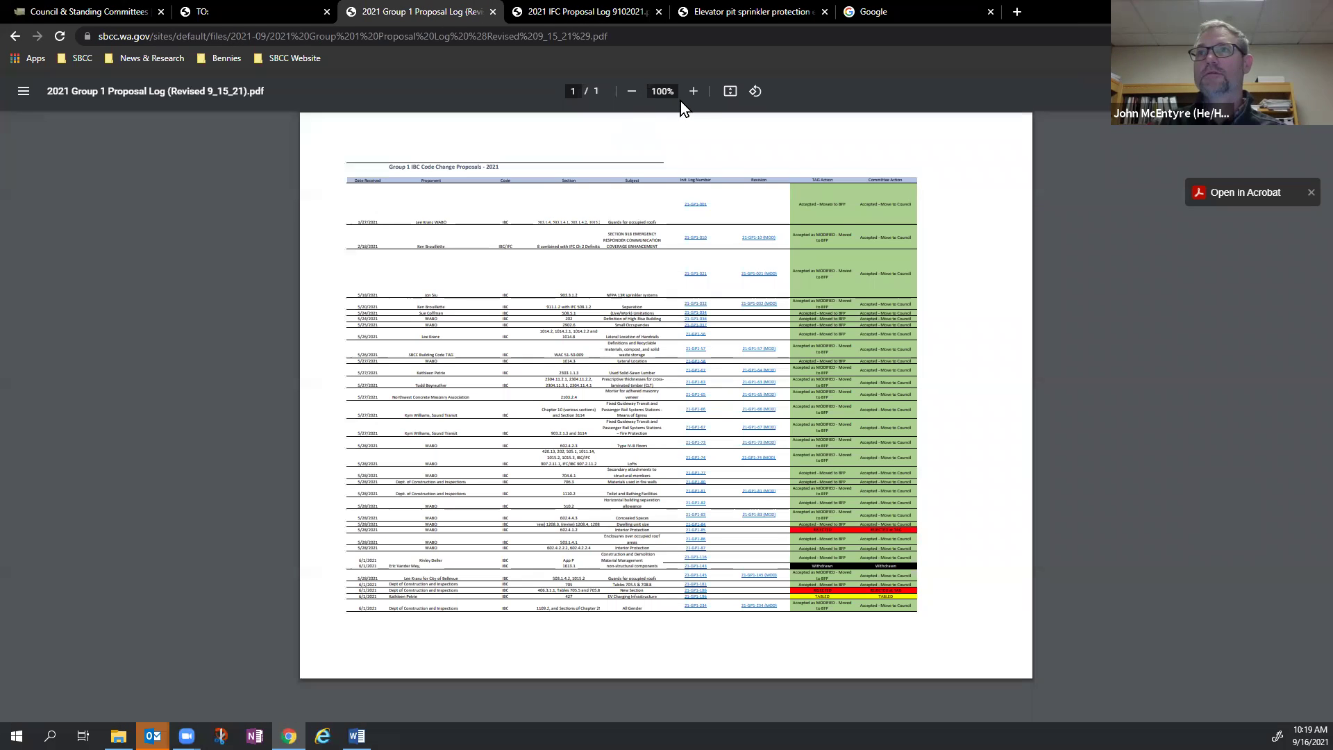
{"action": "key", "text": "alt+Left"}
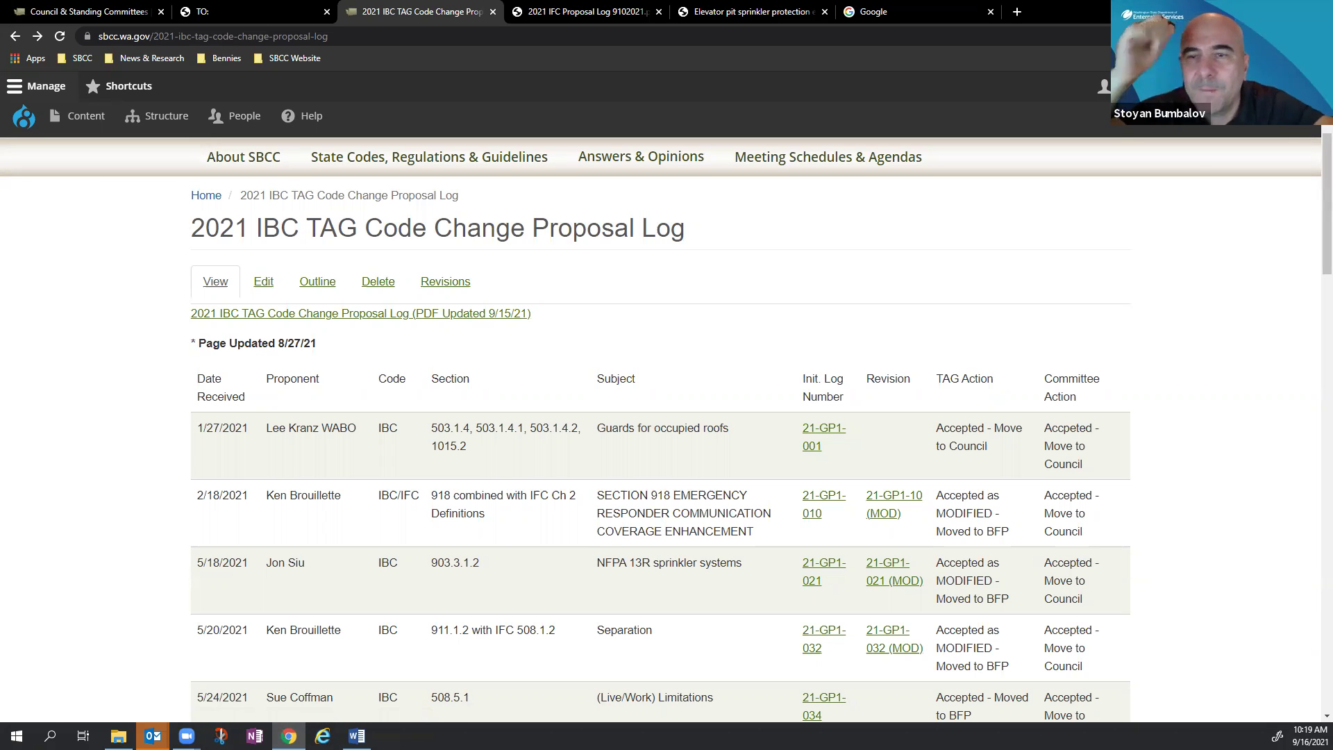
Switch to Acrobat with the 2021 IBC TAG existing amendments report of 09-13-21 and enlarge the page to 150%
{"action": "key", "text": "super+e"}
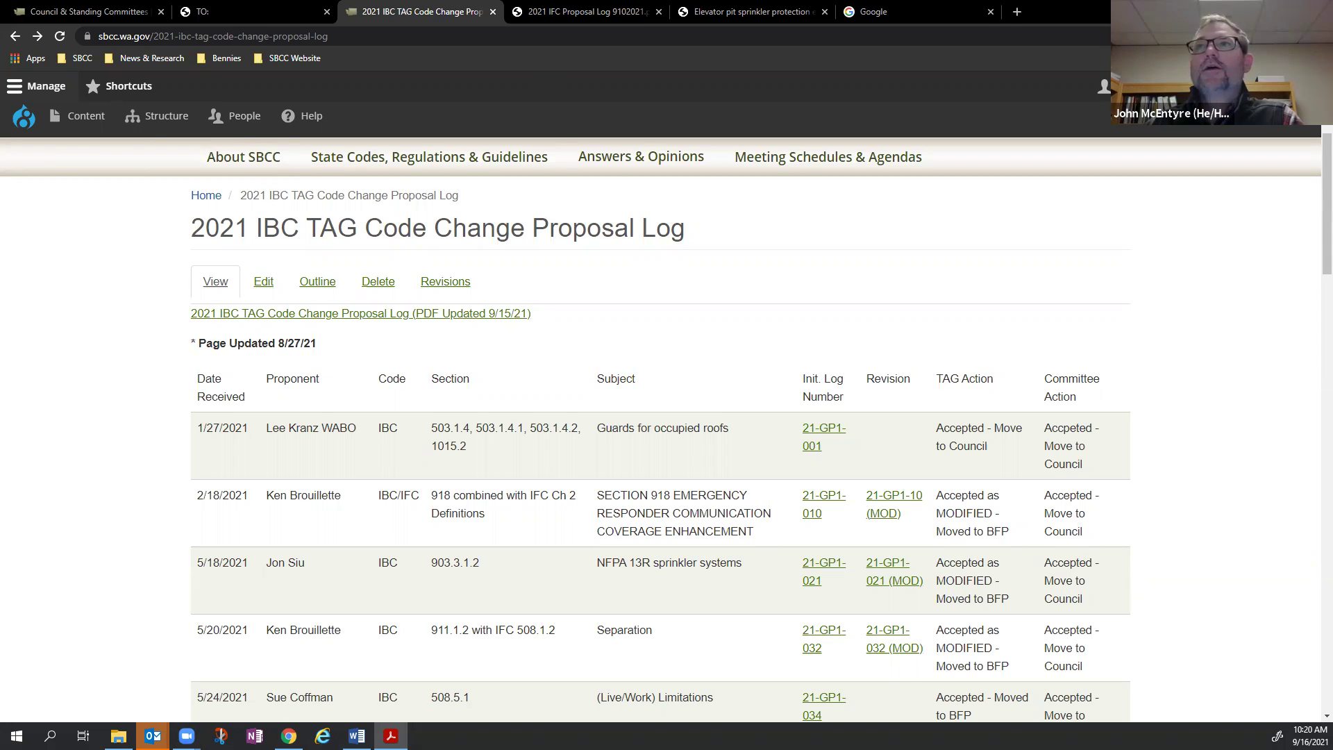
{"action": "key", "text": "alt+Tab"}
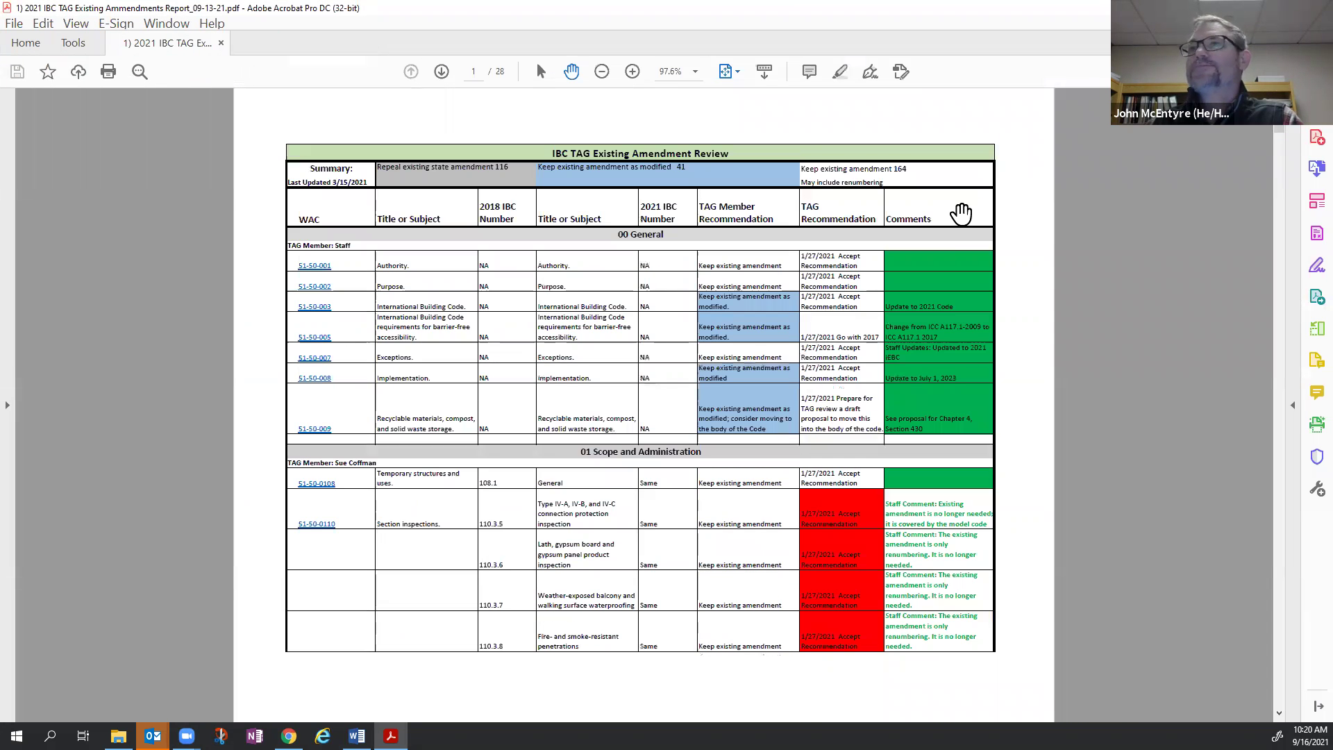
{"action": "left_click", "coordinate": [629, 70]}
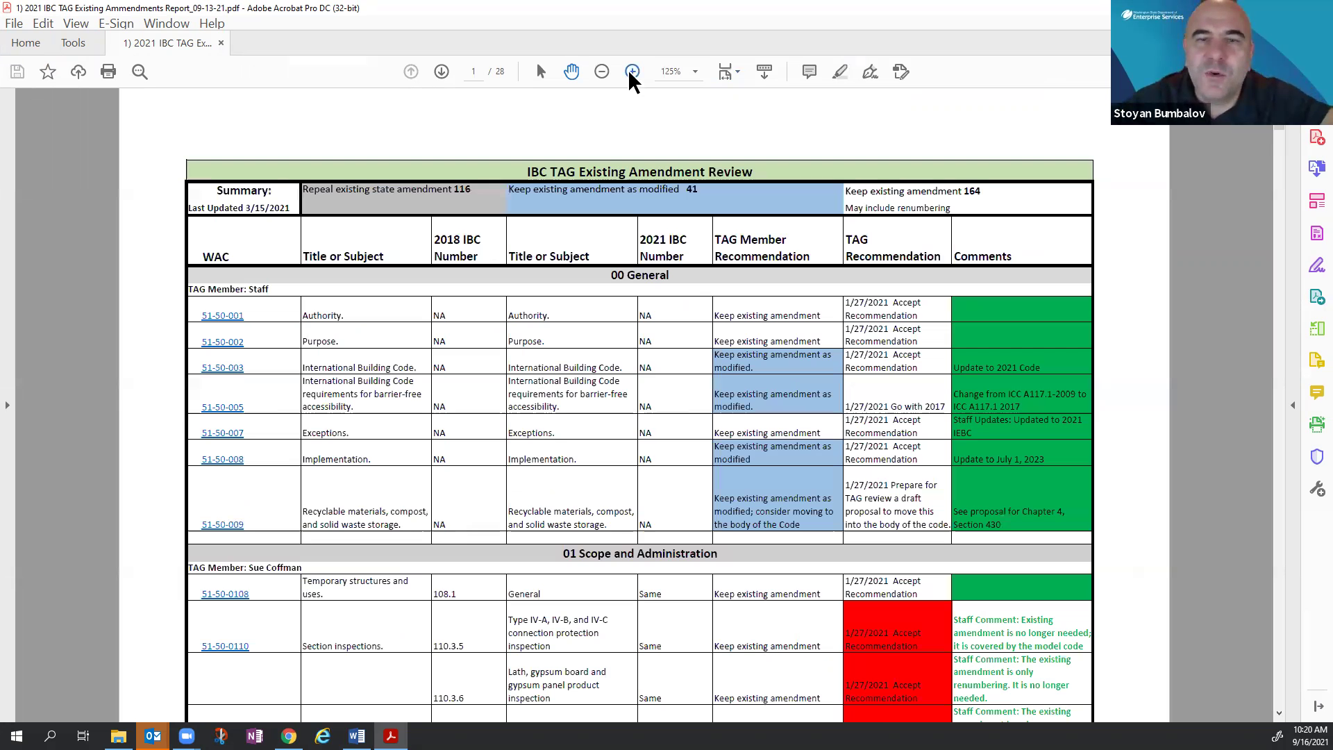
{"action": "left_click", "coordinate": [631, 71]}
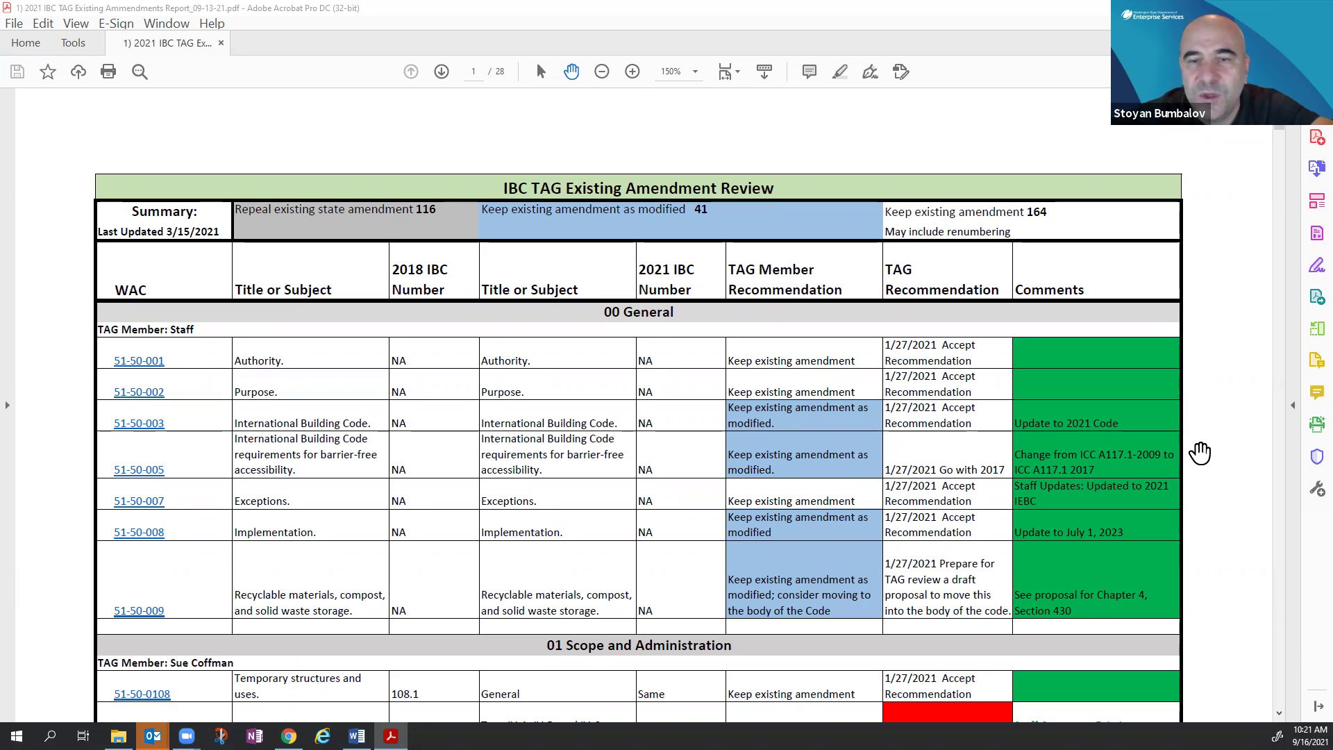
Examine the 00 General and 01 Scope and Administration amendments in the report, including the staff comments on section 110.3
{"action": "scroll", "coordinate": [1200, 453], "scroll_direction": "down", "scroll_amount": 5}
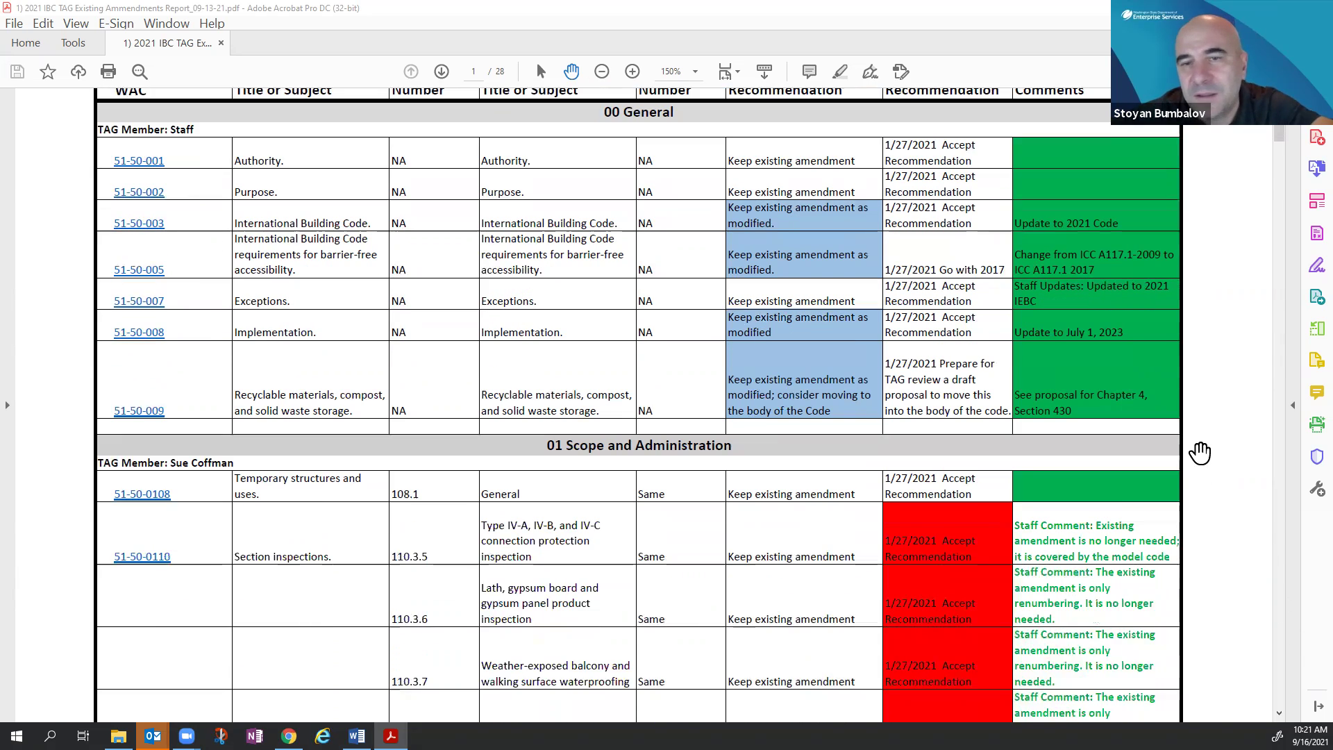
{"action": "scroll", "coordinate": [1200, 452], "scroll_direction": "down", "scroll_amount": 15}
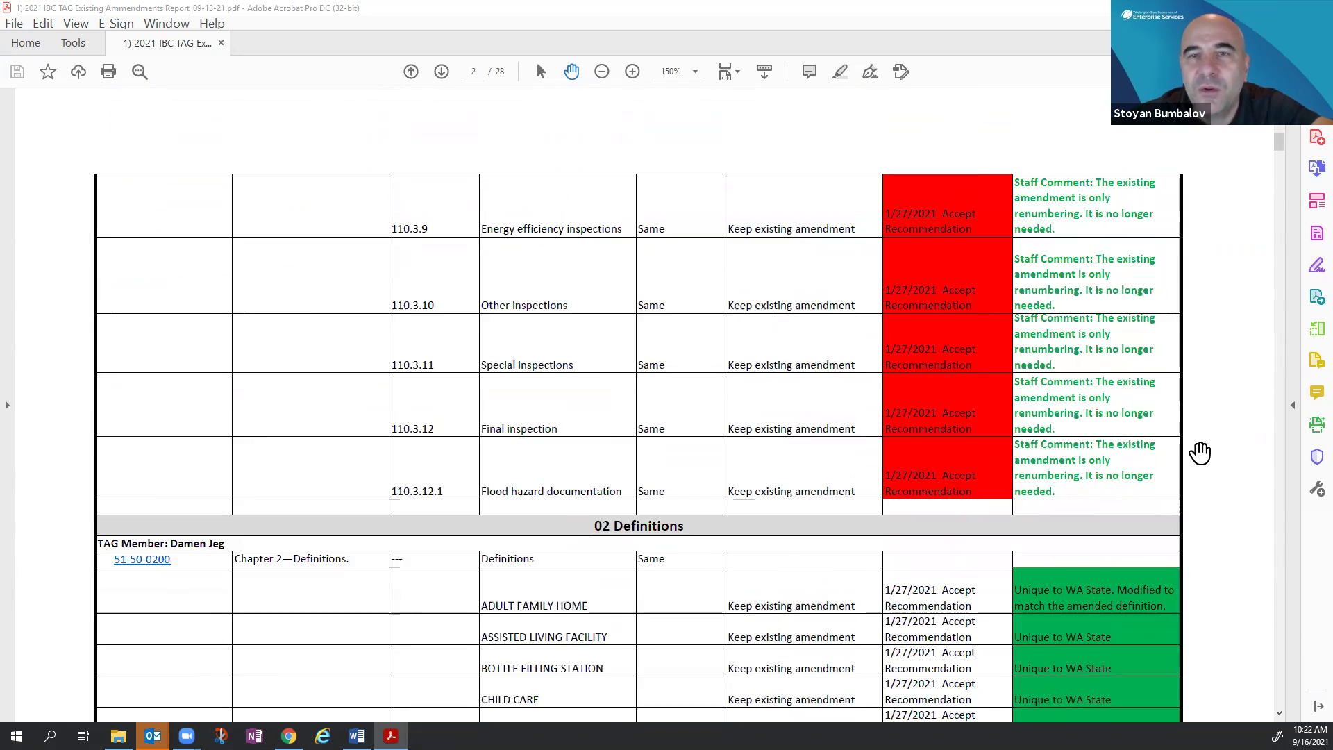
{"action": "scroll", "coordinate": [1200, 453], "scroll_direction": "up", "scroll_amount": 8}
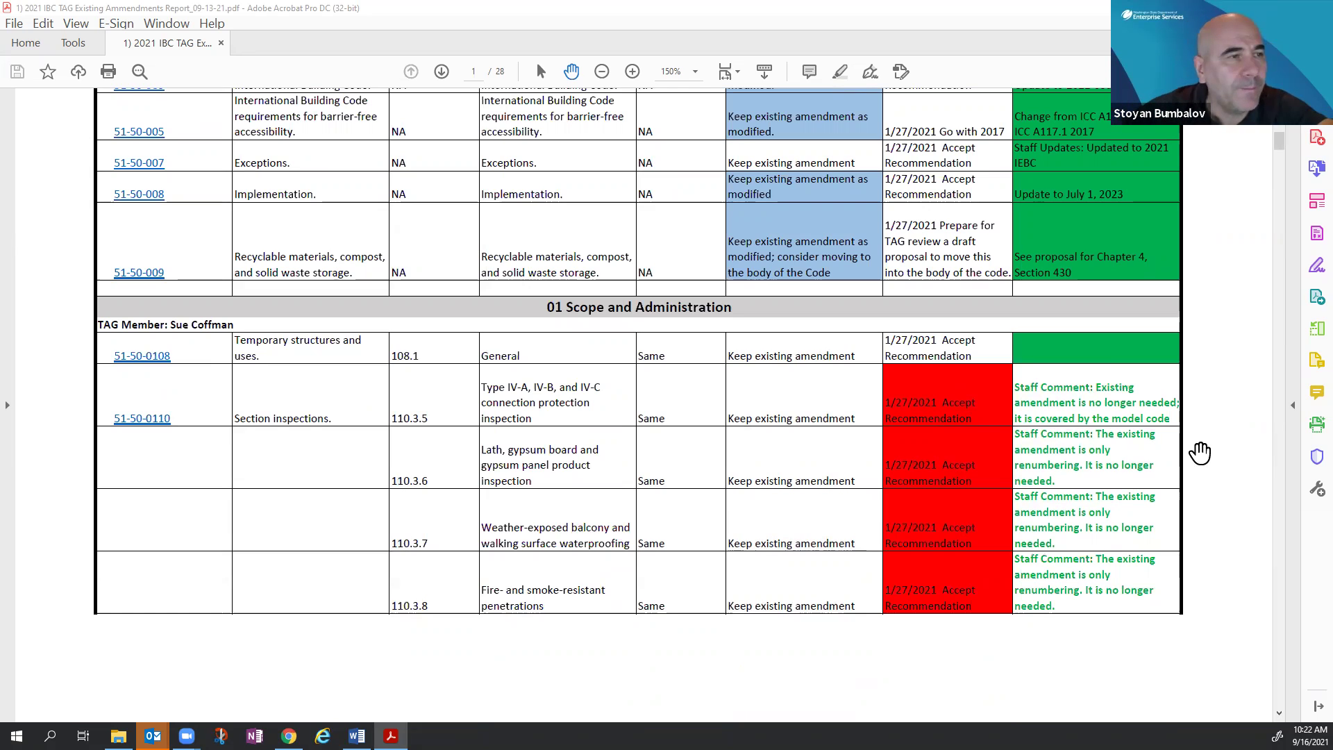
{"action": "scroll", "coordinate": [1200, 452], "scroll_direction": "down", "scroll_amount": 3}
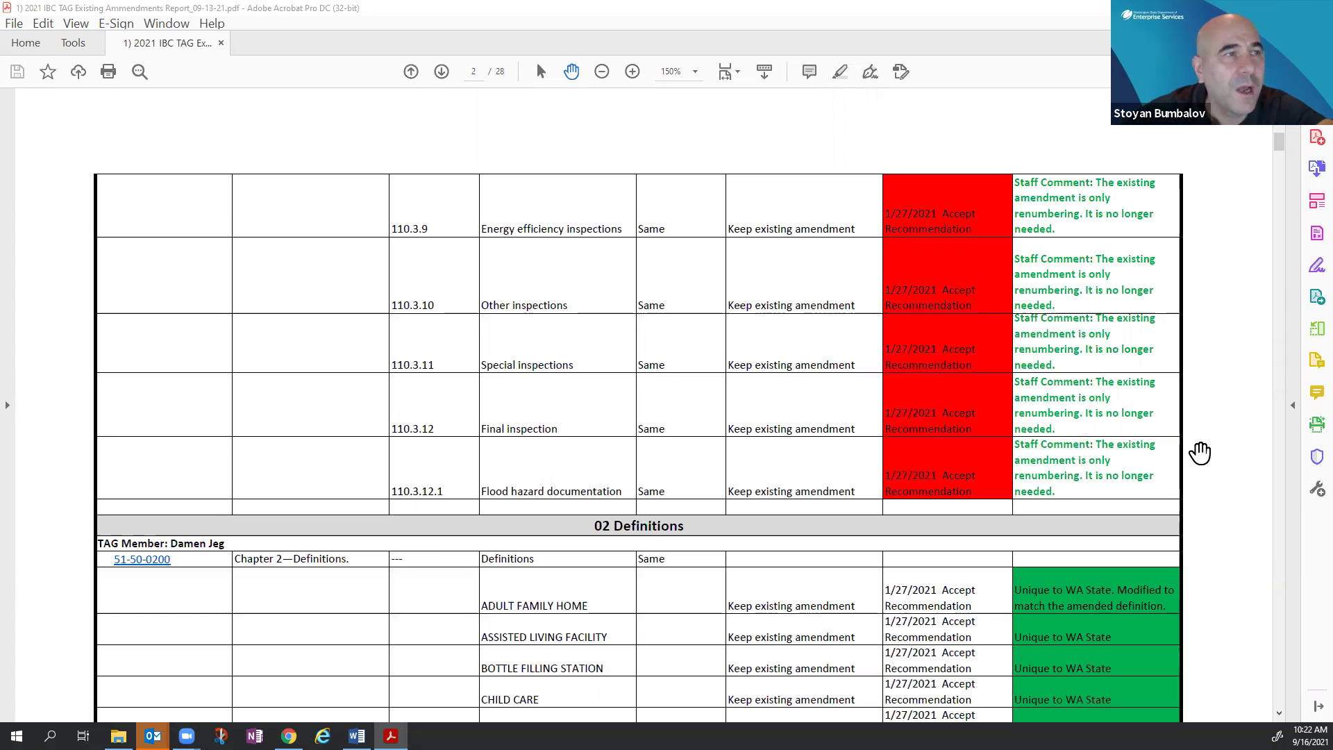
{"action": "scroll", "coordinate": [1200, 452], "scroll_direction": "down", "scroll_amount": 3}
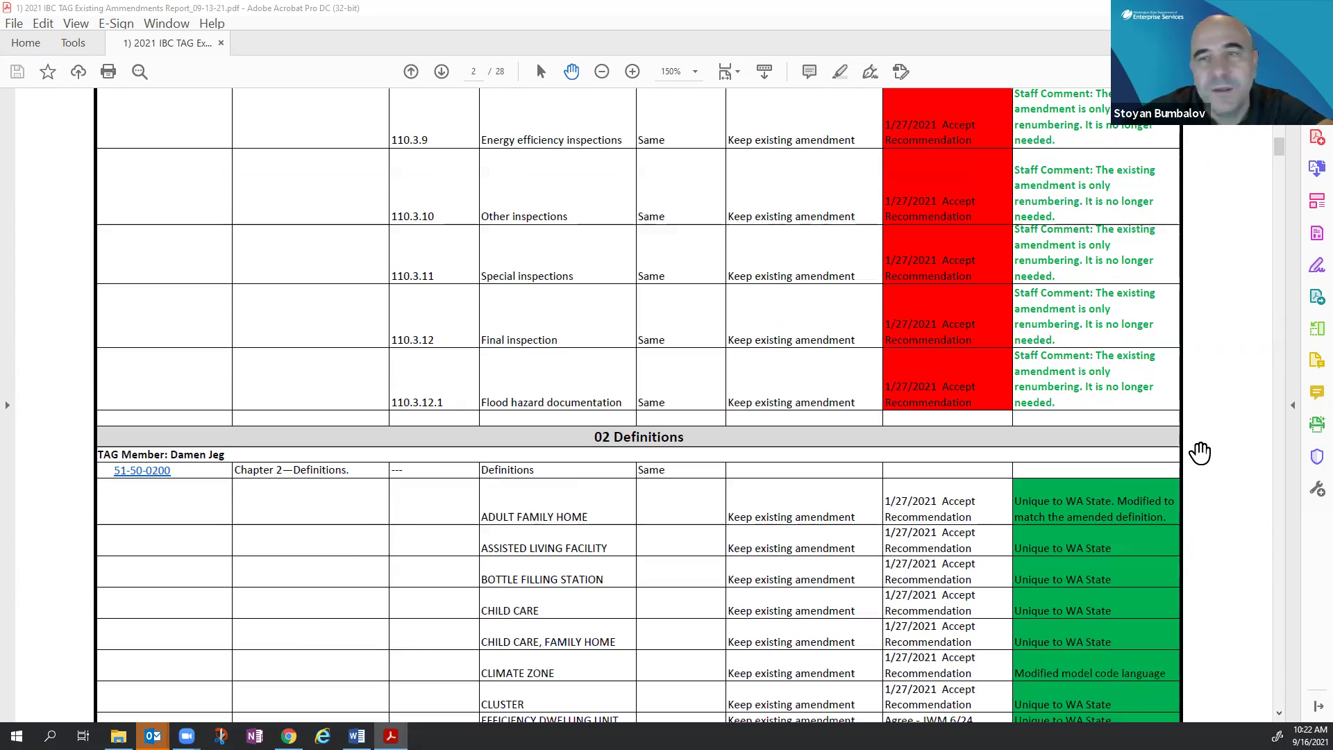
{"action": "scroll", "coordinate": [1200, 453], "scroll_direction": "down", "scroll_amount": 1}
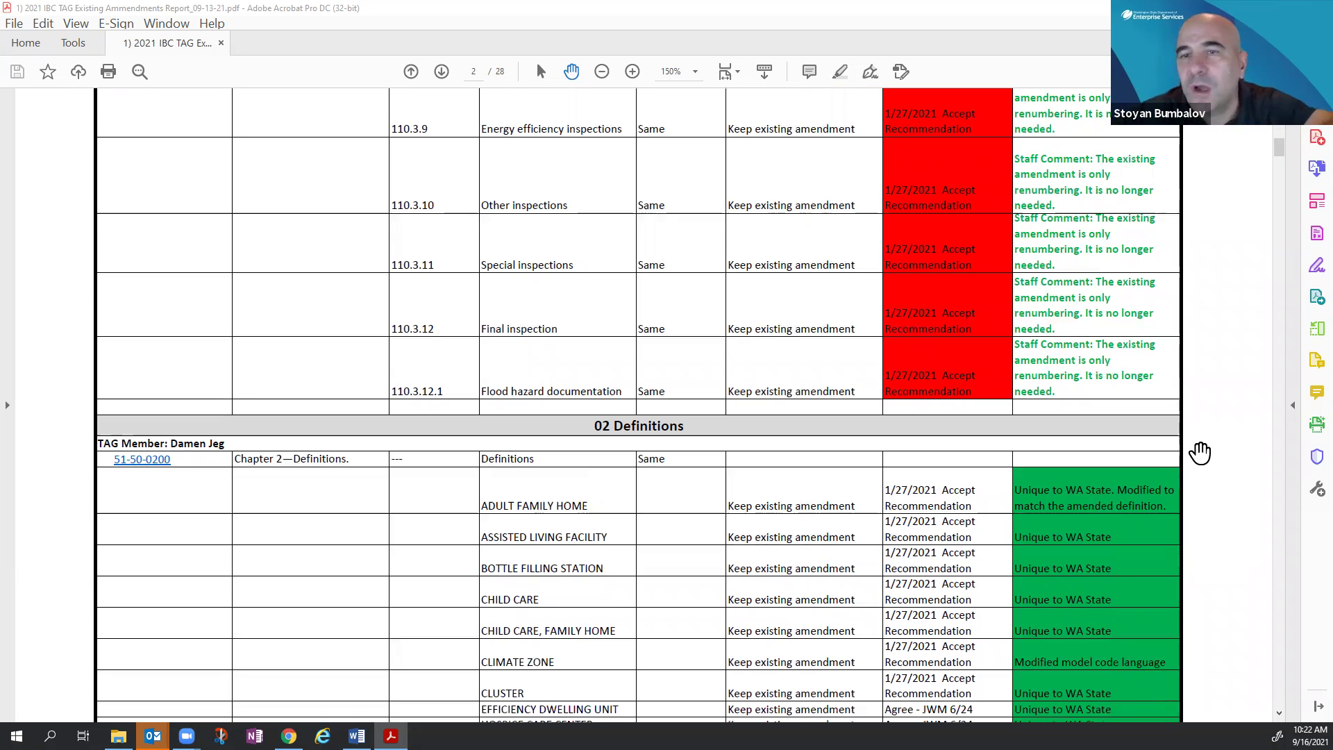
{"action": "scroll", "coordinate": [1200, 453], "scroll_direction": "up", "scroll_amount": 2}
{"action": "scroll", "coordinate": [1200, 453], "scroll_direction": "up", "scroll_amount": 10}
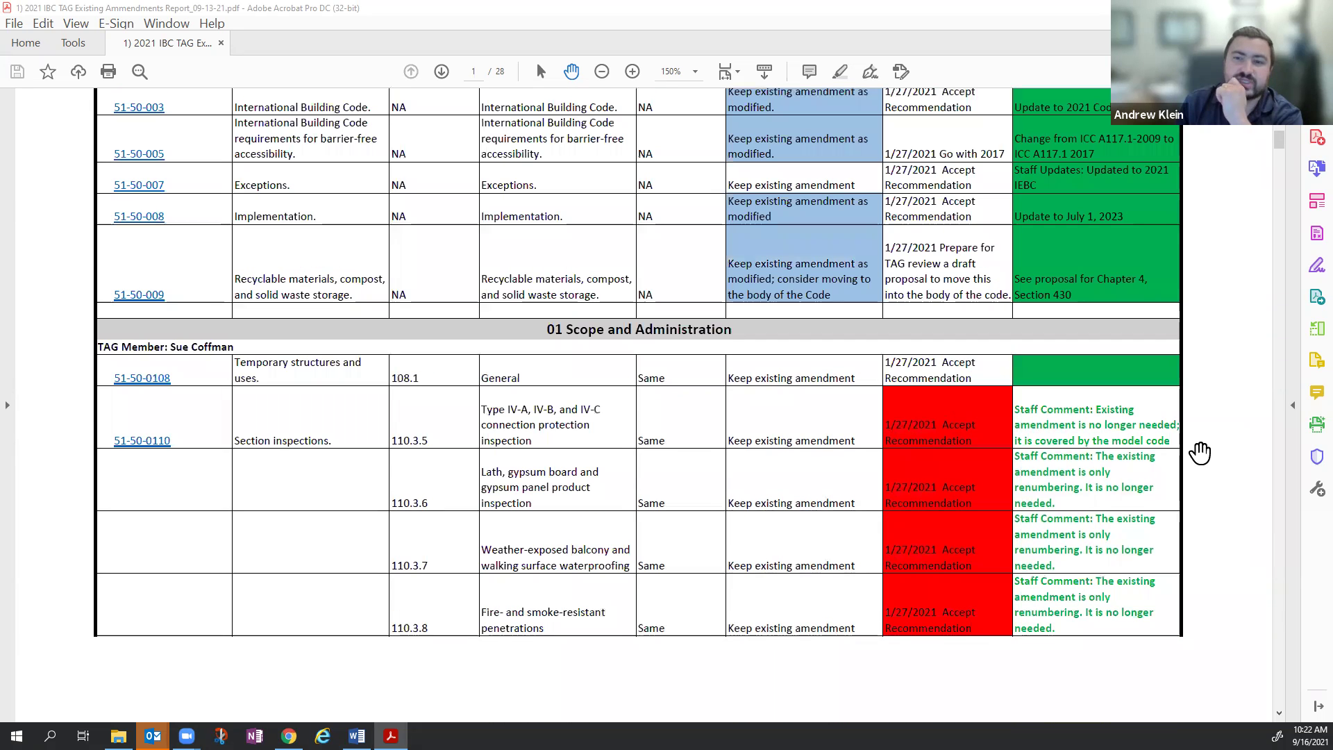
{"action": "scroll", "coordinate": [1200, 453], "scroll_direction": "down", "scroll_amount": 1}
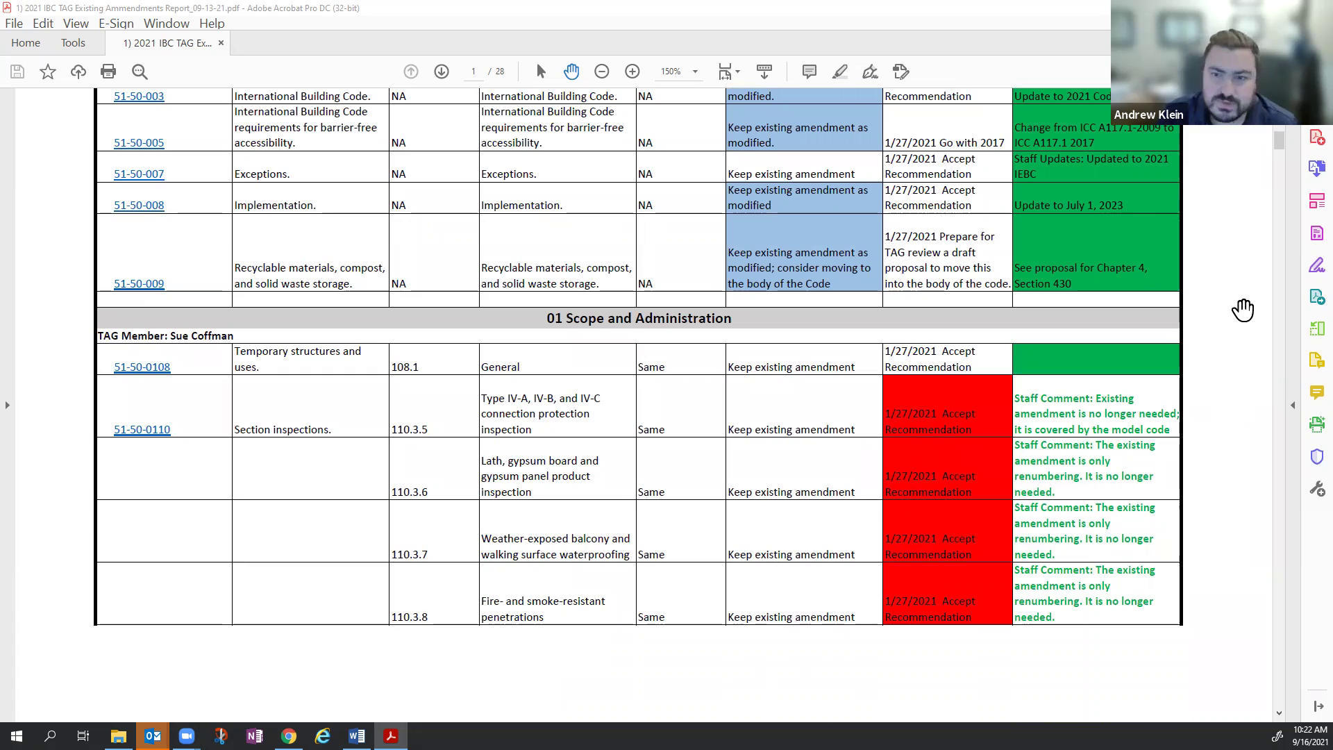
Examine the TAG recommendations and comments under 02 Definitions and the start of 03 Occupancy Classification and Use
{"action": "scroll", "coordinate": [1242, 310], "scroll_direction": "down", "scroll_amount": 10}
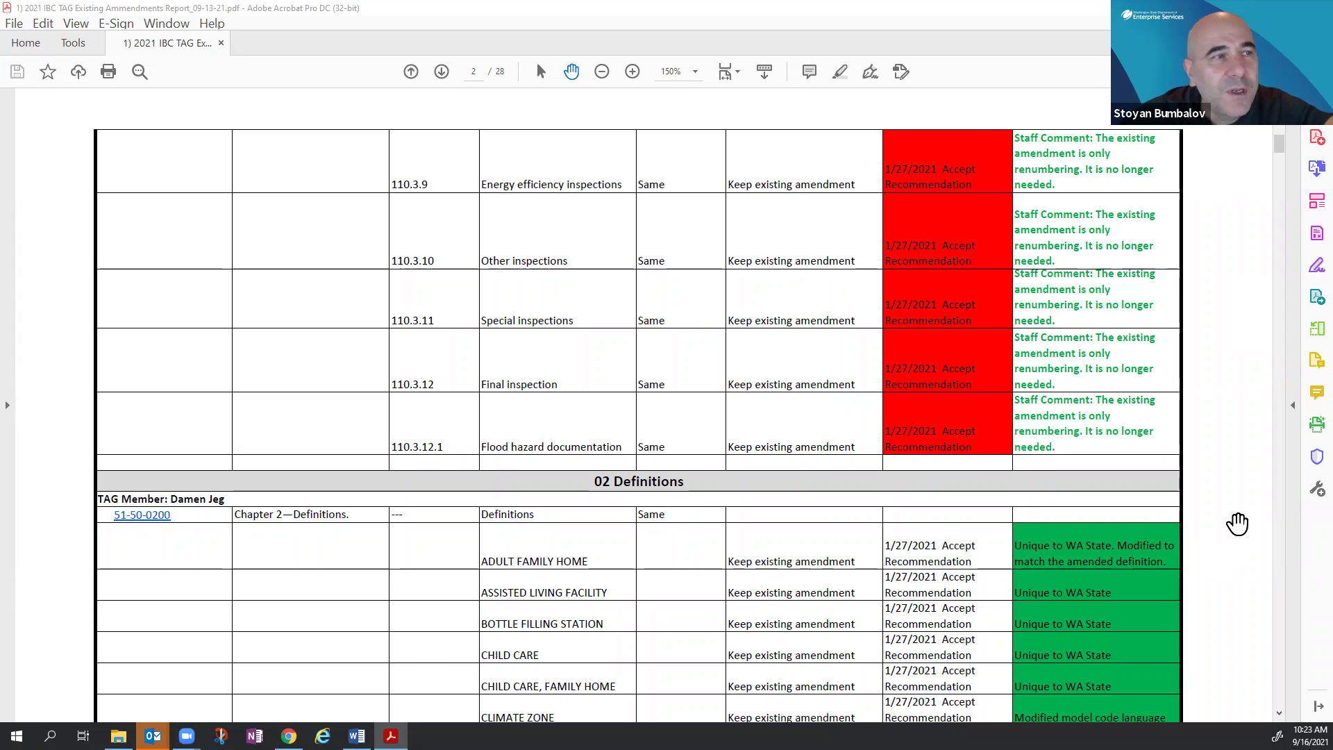
{"action": "scroll", "coordinate": [1238, 524], "scroll_direction": "down", "scroll_amount": 5}
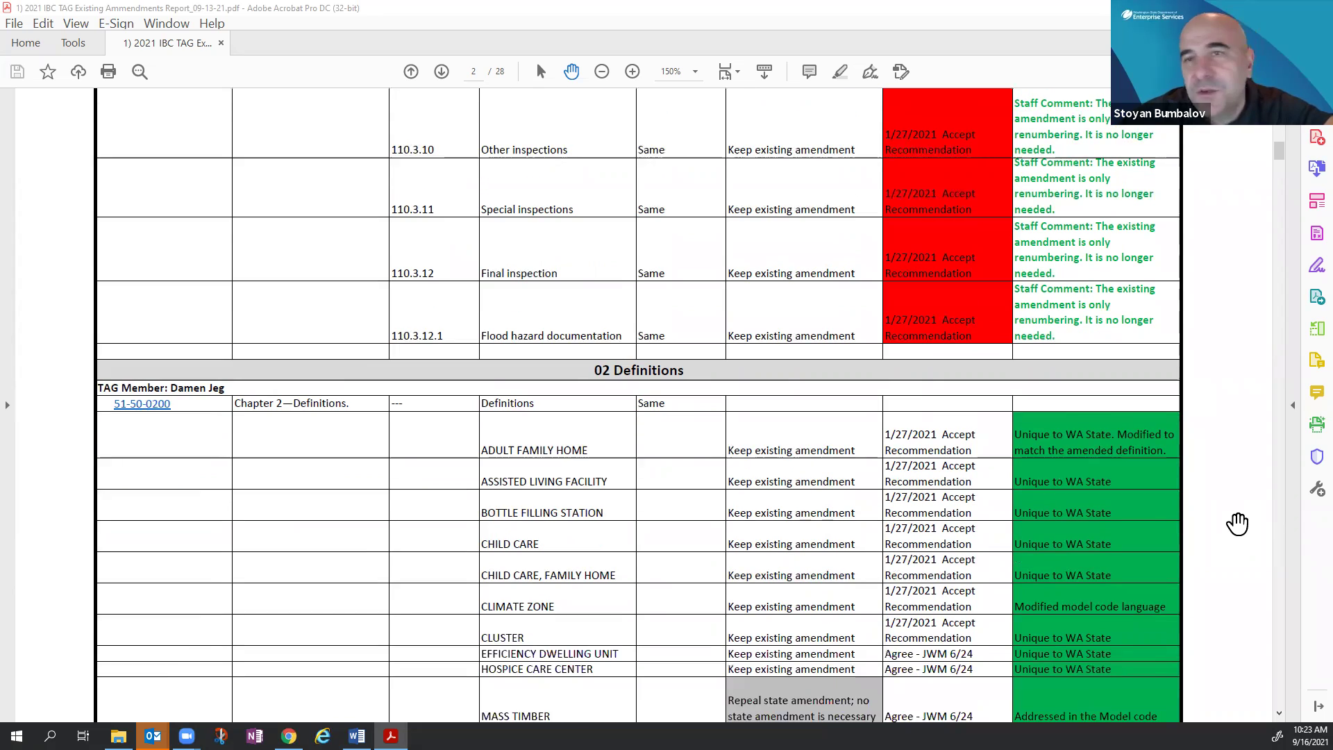
{"action": "scroll", "coordinate": [1238, 523], "scroll_direction": "down", "scroll_amount": 2}
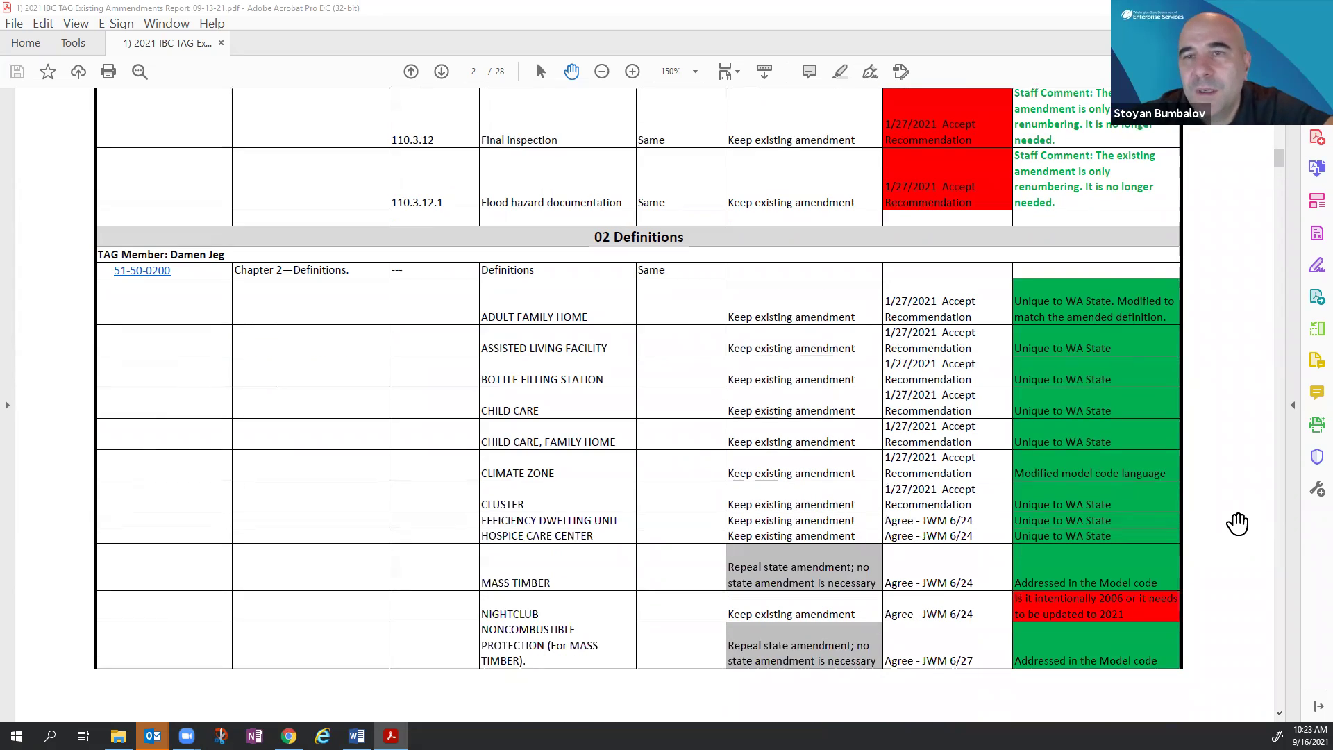
{"action": "scroll", "coordinate": [1238, 524], "scroll_direction": "down", "scroll_amount": 1}
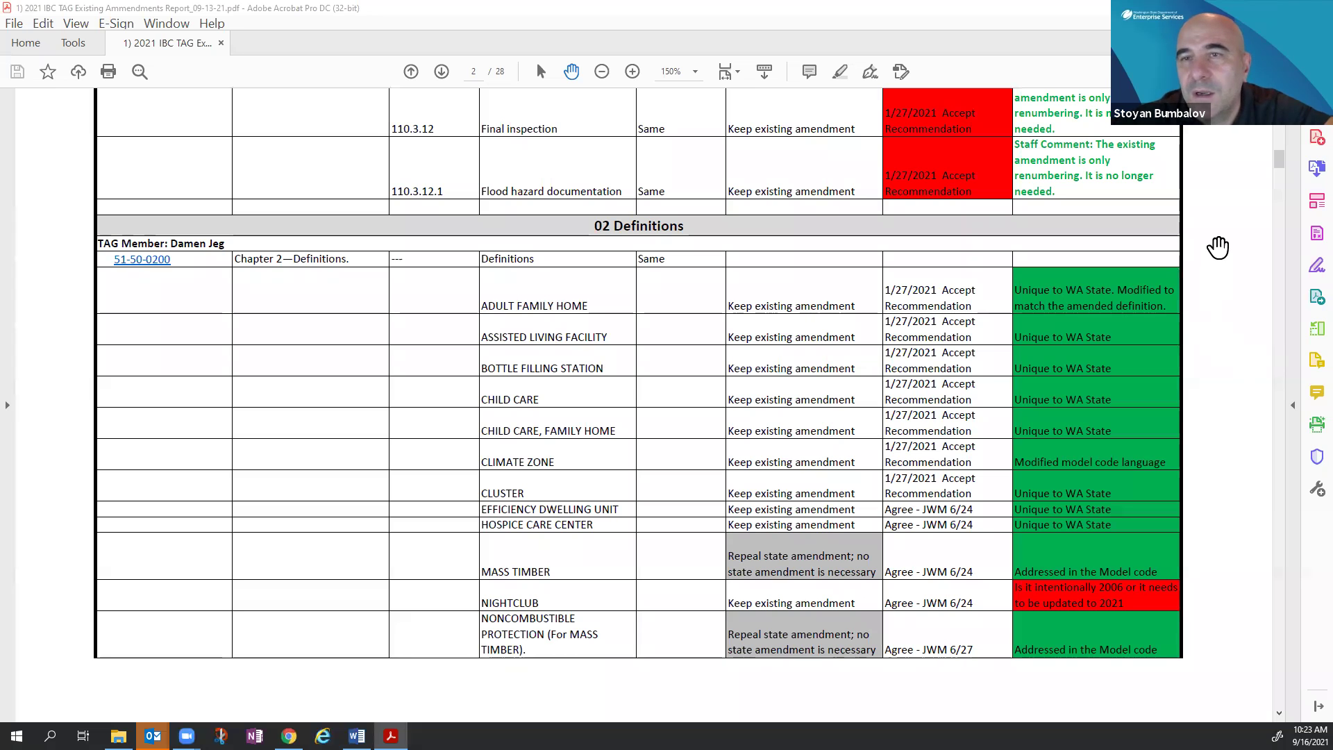
{"action": "scroll", "coordinate": [1218, 248], "scroll_direction": "down", "scroll_amount": 10}
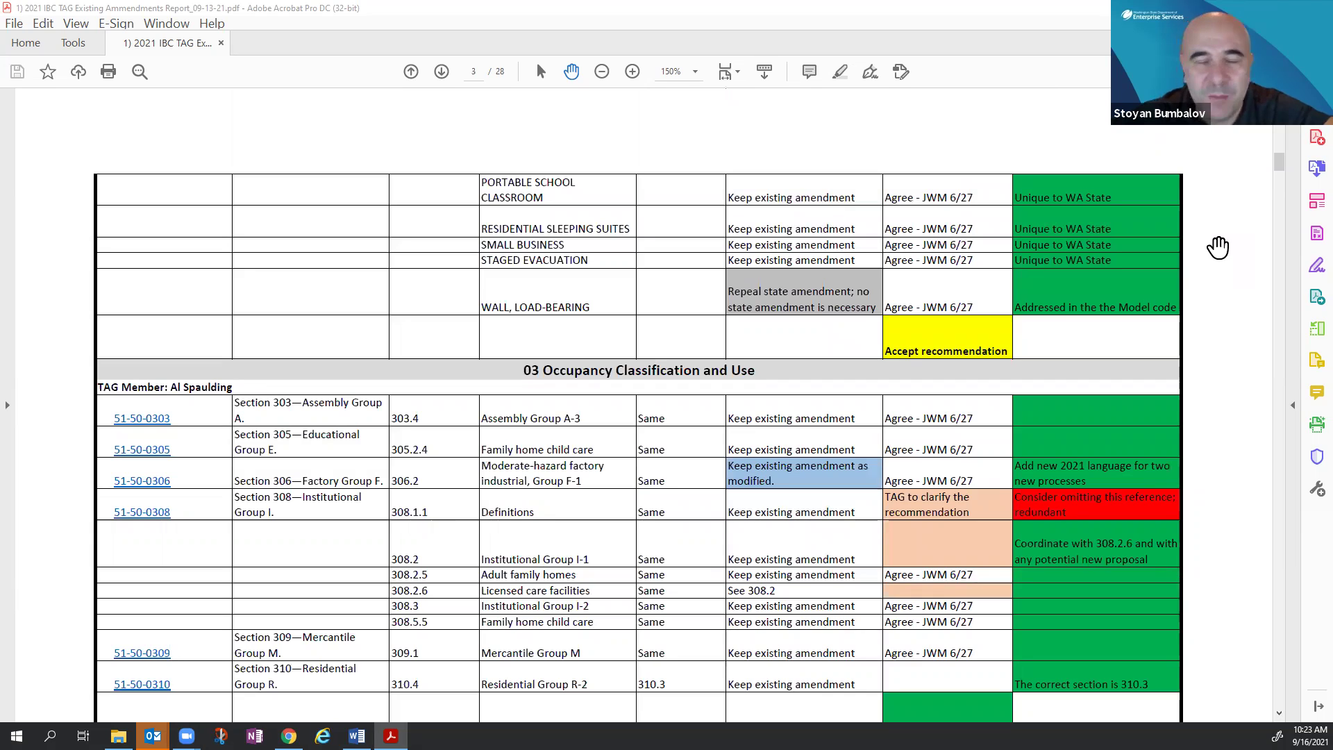
{"action": "scroll", "coordinate": [1218, 247], "scroll_direction": "down", "scroll_amount": 1}
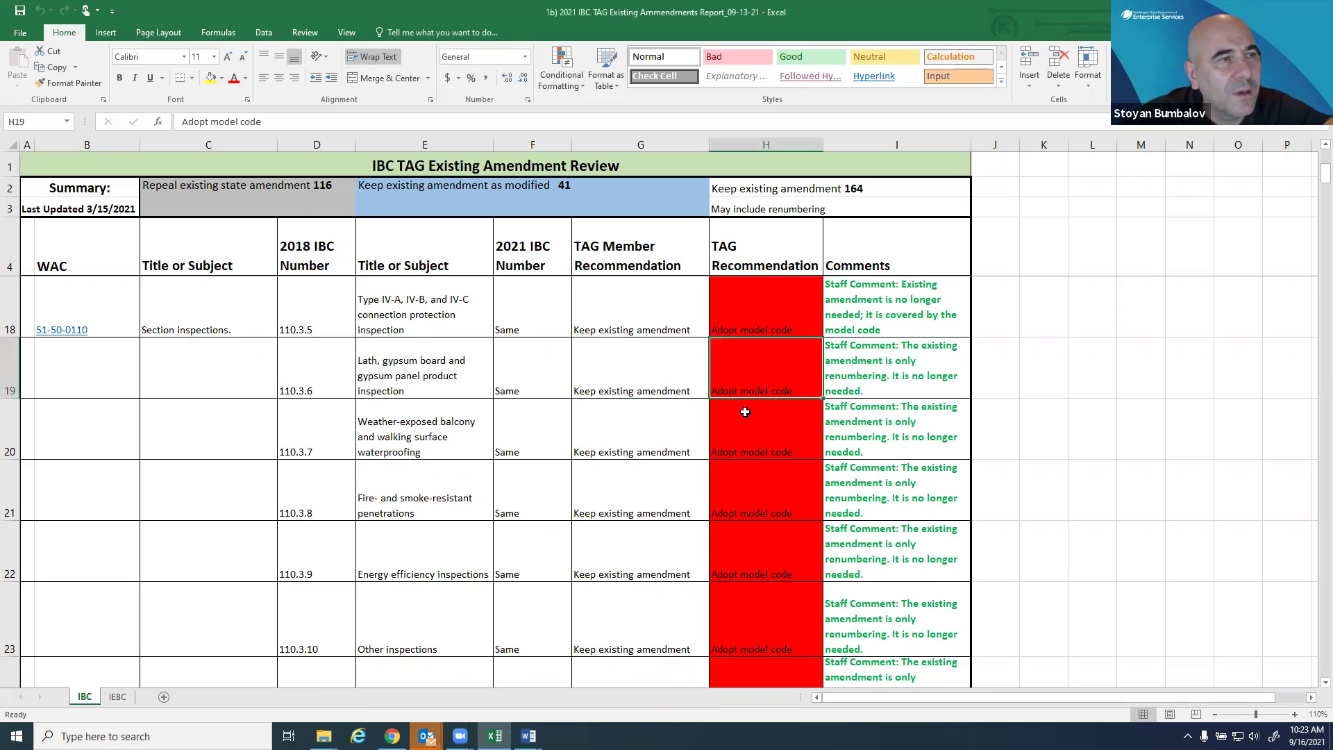
Examine the General and 01 Scope and Administration amendments in the Excel report, including the section 110.3 rows and their staff comments
{"action": "scroll", "coordinate": [745, 411], "scroll_direction": "up", "scroll_amount": 2}
{"action": "scroll", "coordinate": [745, 411], "scroll_direction": "down", "scroll_amount": 2}
{"action": "scroll", "coordinate": [745, 411], "scroll_direction": "up", "scroll_amount": 3}
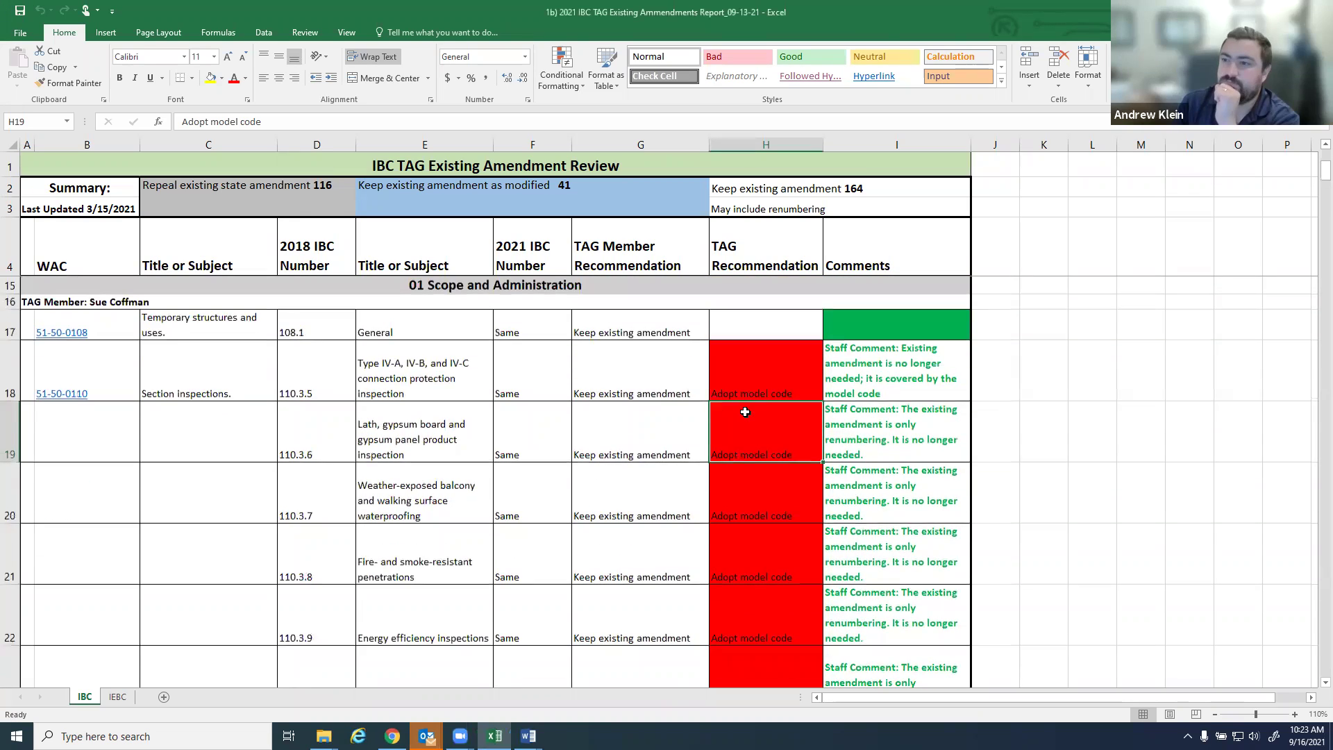
{"action": "scroll", "coordinate": [778, 423], "scroll_direction": "up", "scroll_amount": 3}
{"action": "scroll", "coordinate": [778, 422], "scroll_direction": "down", "scroll_amount": 5}
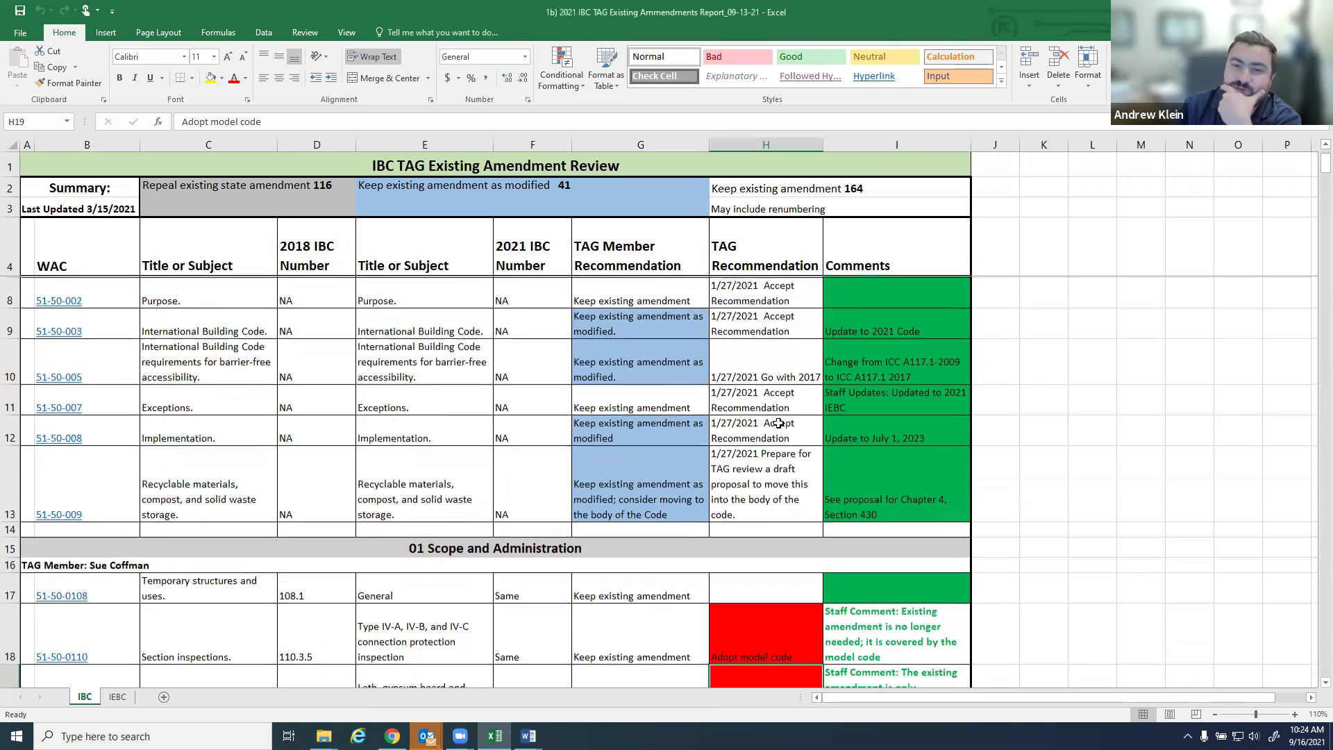
{"action": "scroll", "coordinate": [778, 423], "scroll_direction": "down", "scroll_amount": 2}
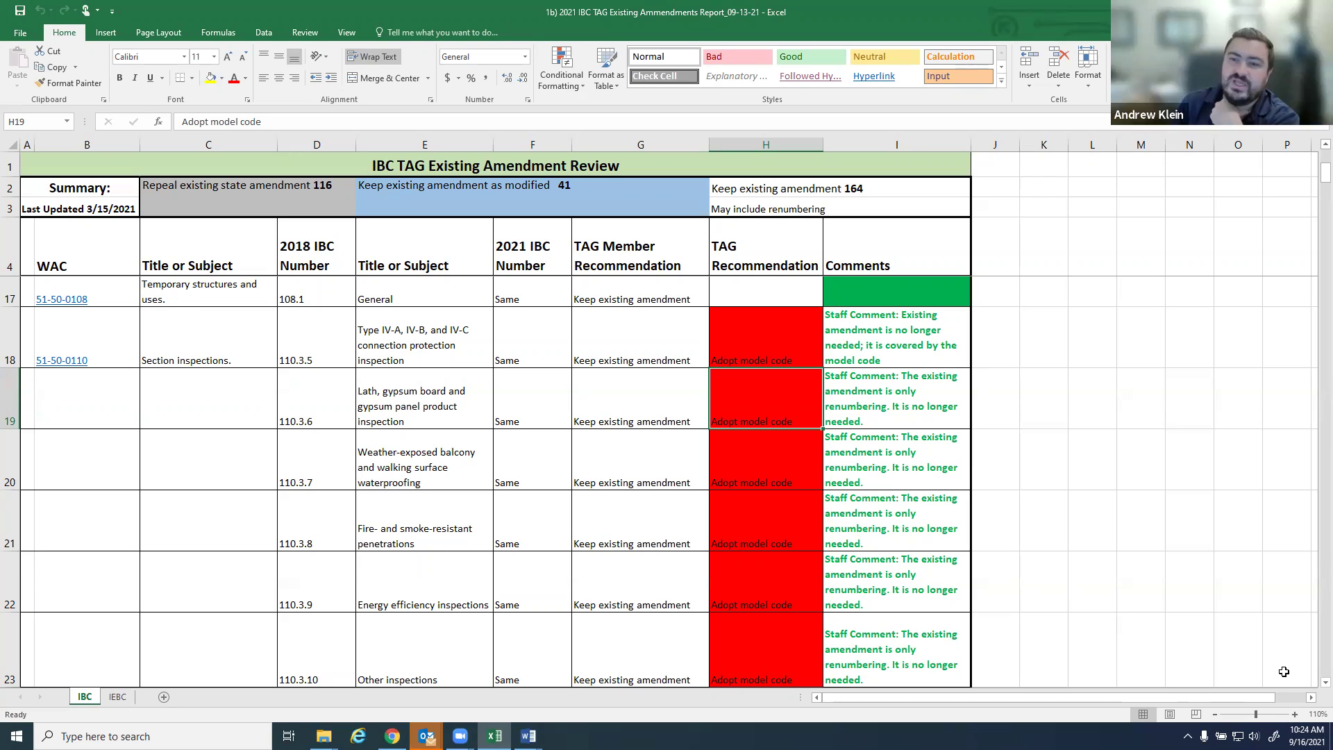
{"action": "scroll", "coordinate": [1312, 686], "scroll_direction": "down", "scroll_amount": 3}
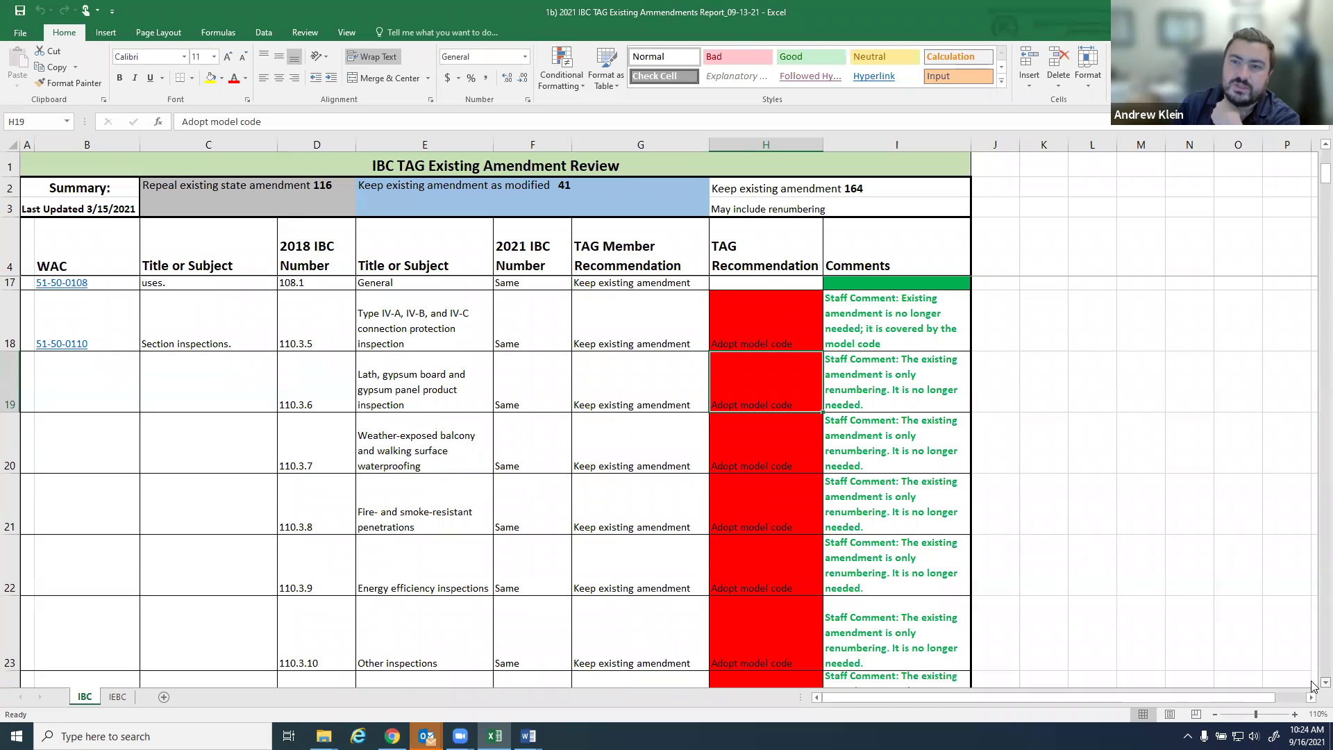
{"action": "scroll", "coordinate": [1313, 686], "scroll_direction": "down", "scroll_amount": 1}
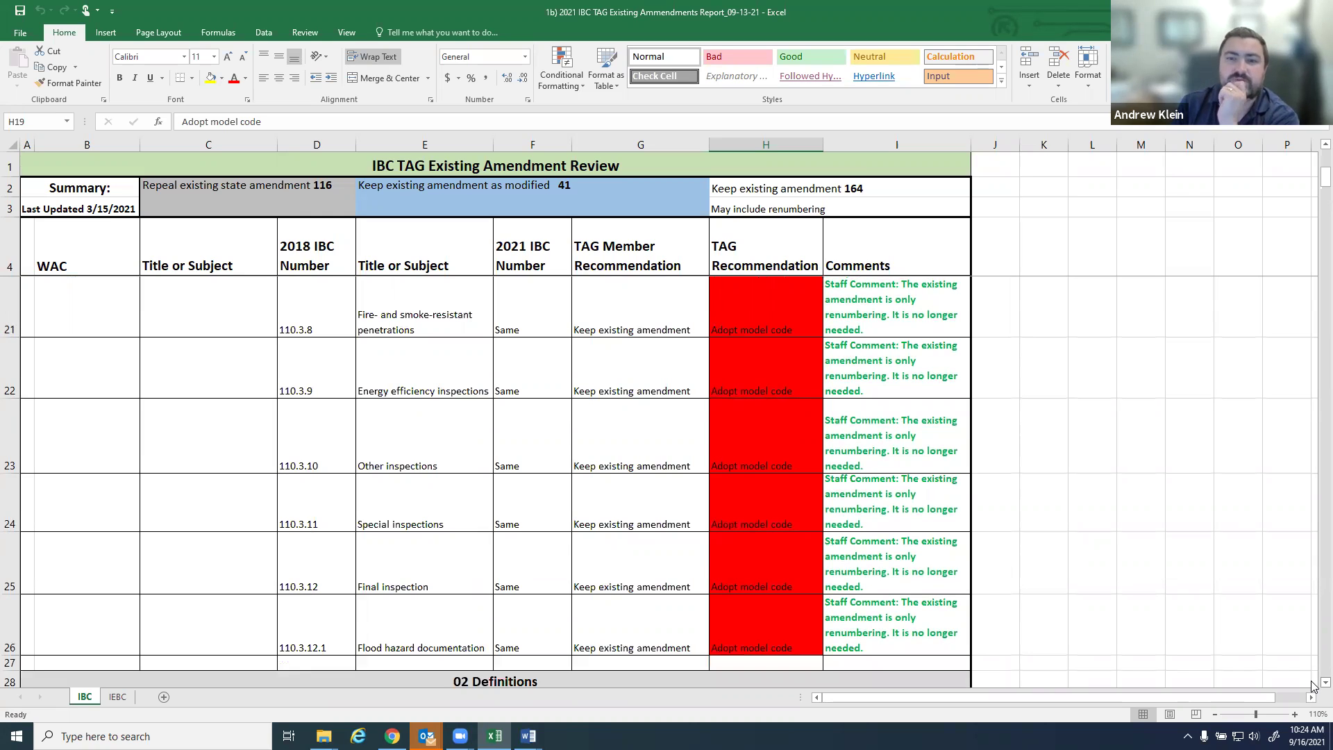
{"action": "scroll", "coordinate": [882, 447], "scroll_direction": "down", "scroll_amount": 3}
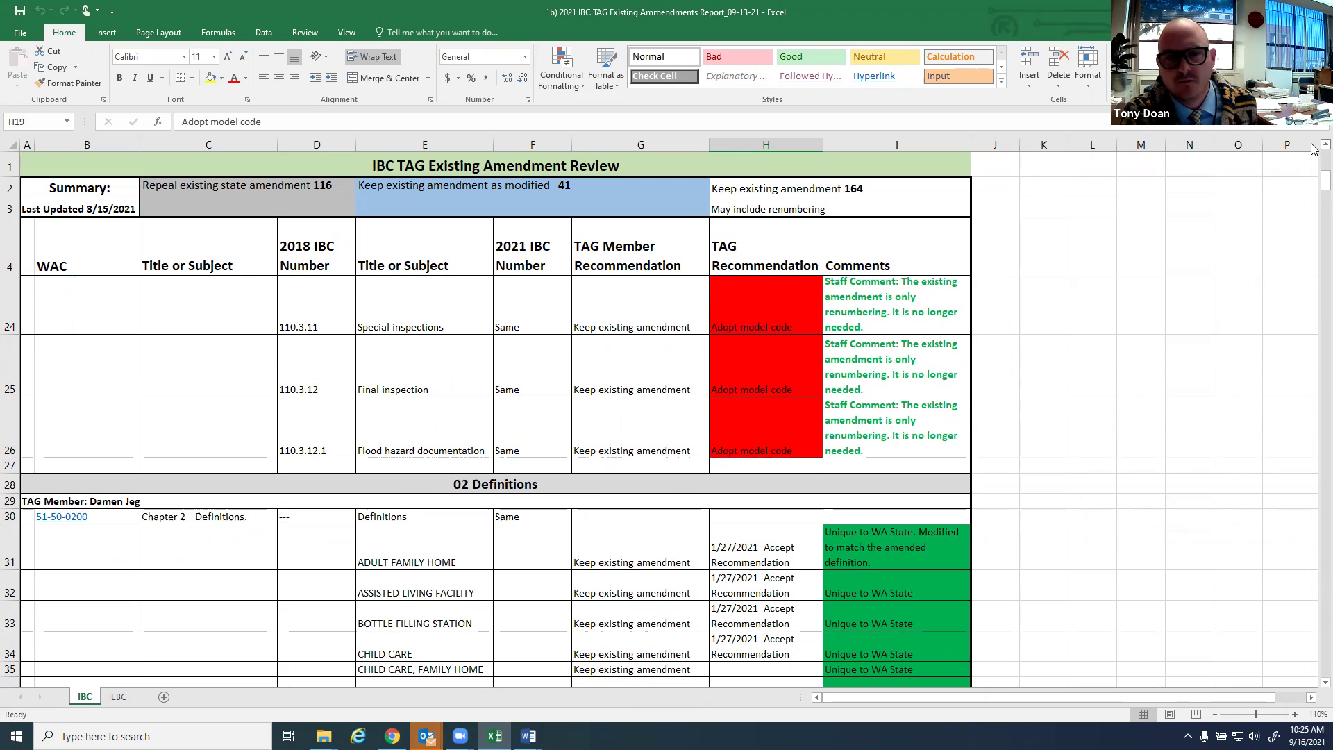
{"action": "scroll", "coordinate": [1313, 149], "scroll_direction": "up", "scroll_amount": 1}
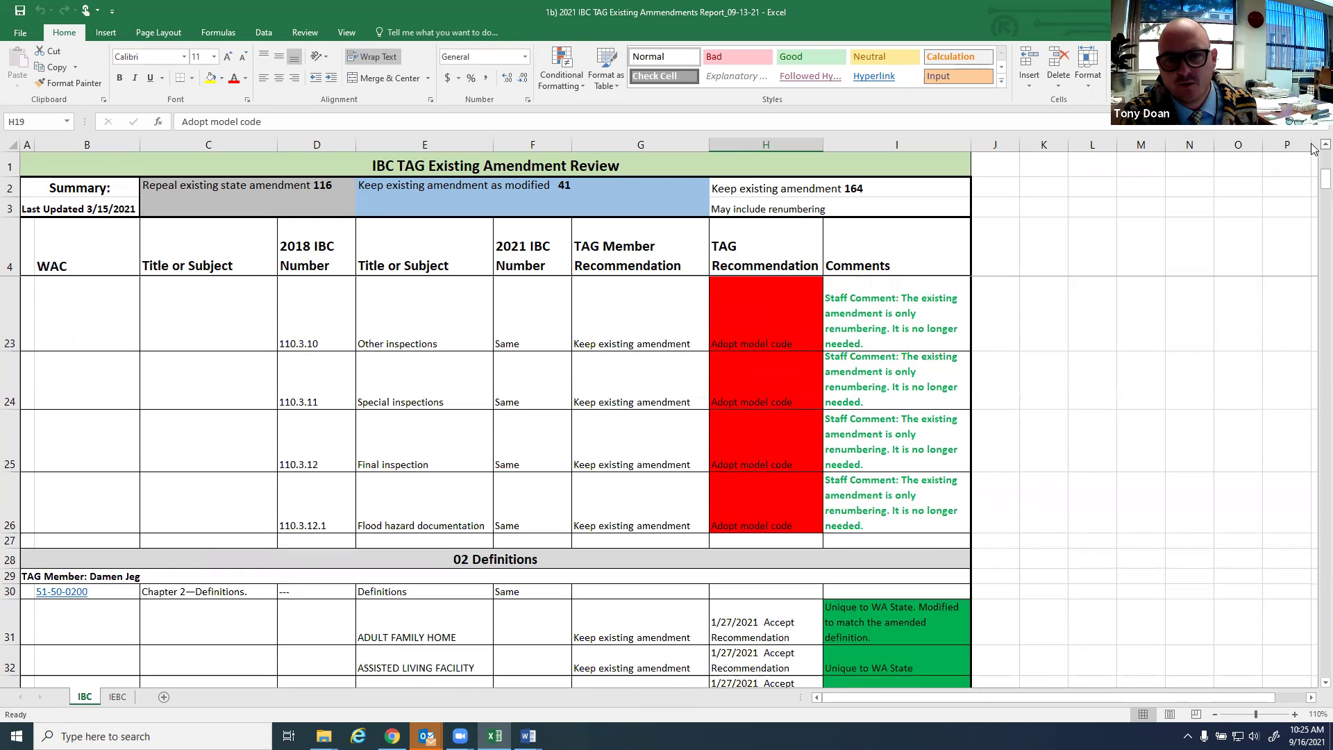
{"action": "scroll", "coordinate": [1313, 149], "scroll_direction": "up", "scroll_amount": 2}
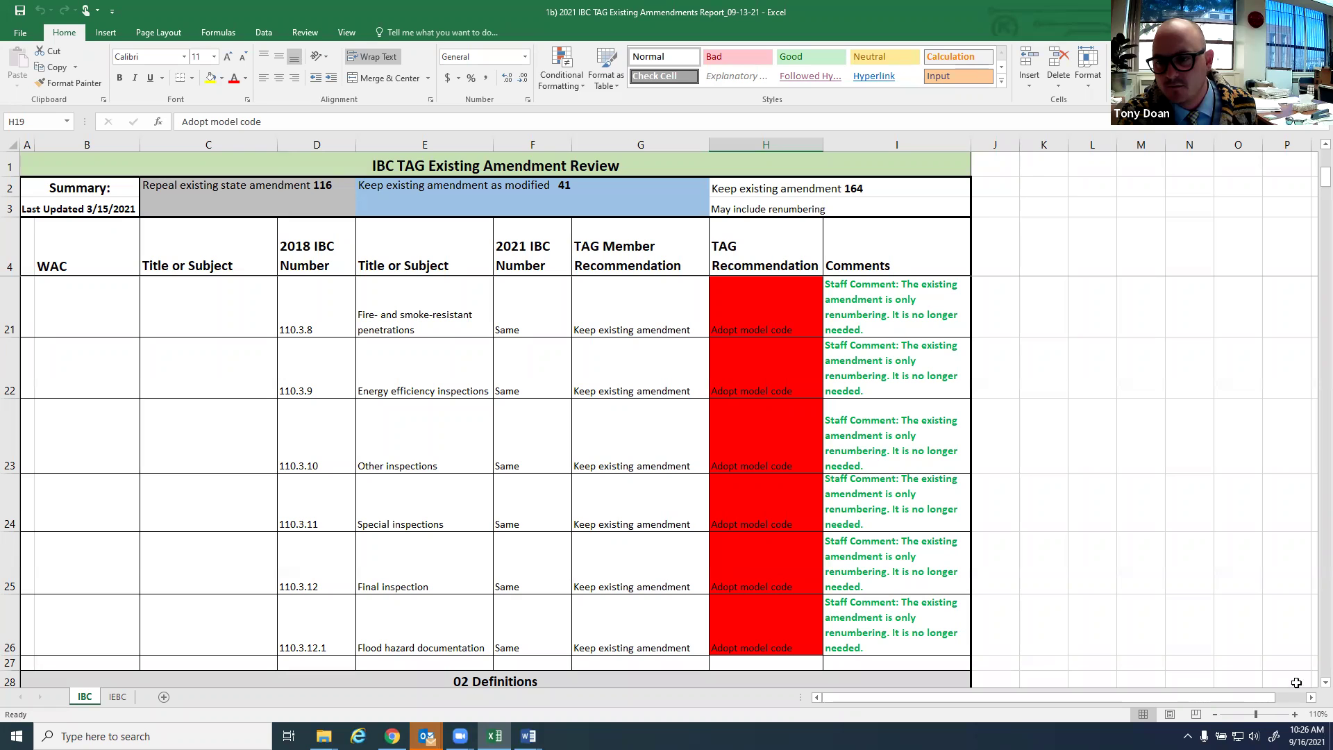
Examine the 02 Definitions amendments in the report, from ADULT FAMILY HOME through WALL, LOAD-BEARING
{"action": "scroll", "coordinate": [1312, 686], "scroll_direction": "down", "scroll_amount": 3}
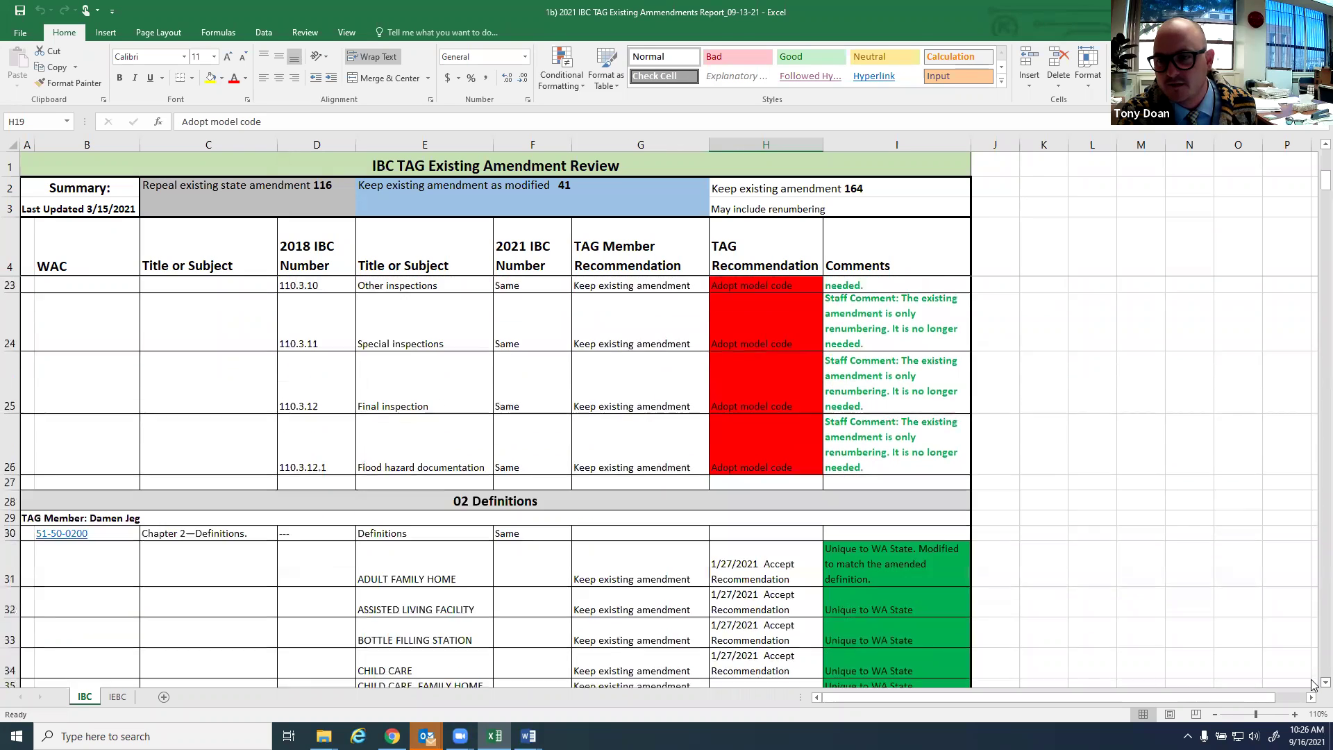
{"action": "scroll", "coordinate": [1313, 686], "scroll_direction": "down", "scroll_amount": 3}
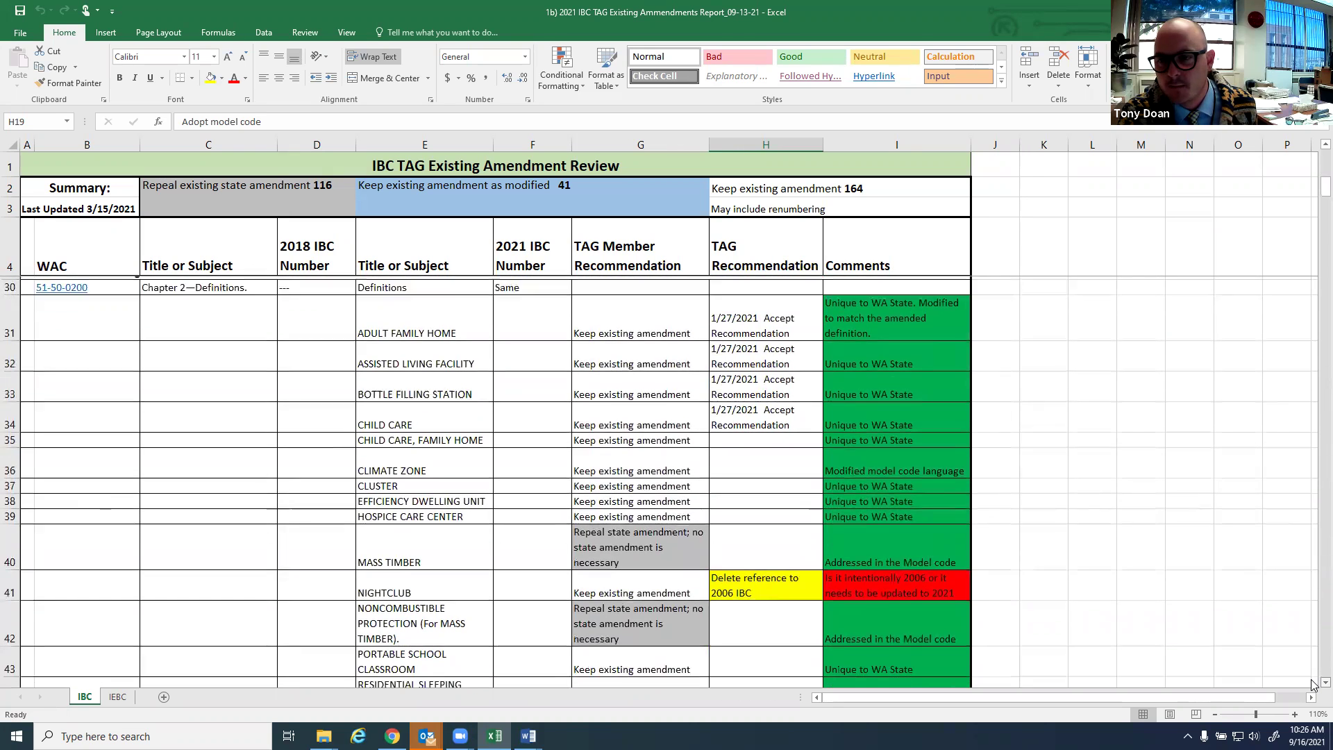
{"action": "scroll", "coordinate": [1312, 686], "scroll_direction": "down", "scroll_amount": 2}
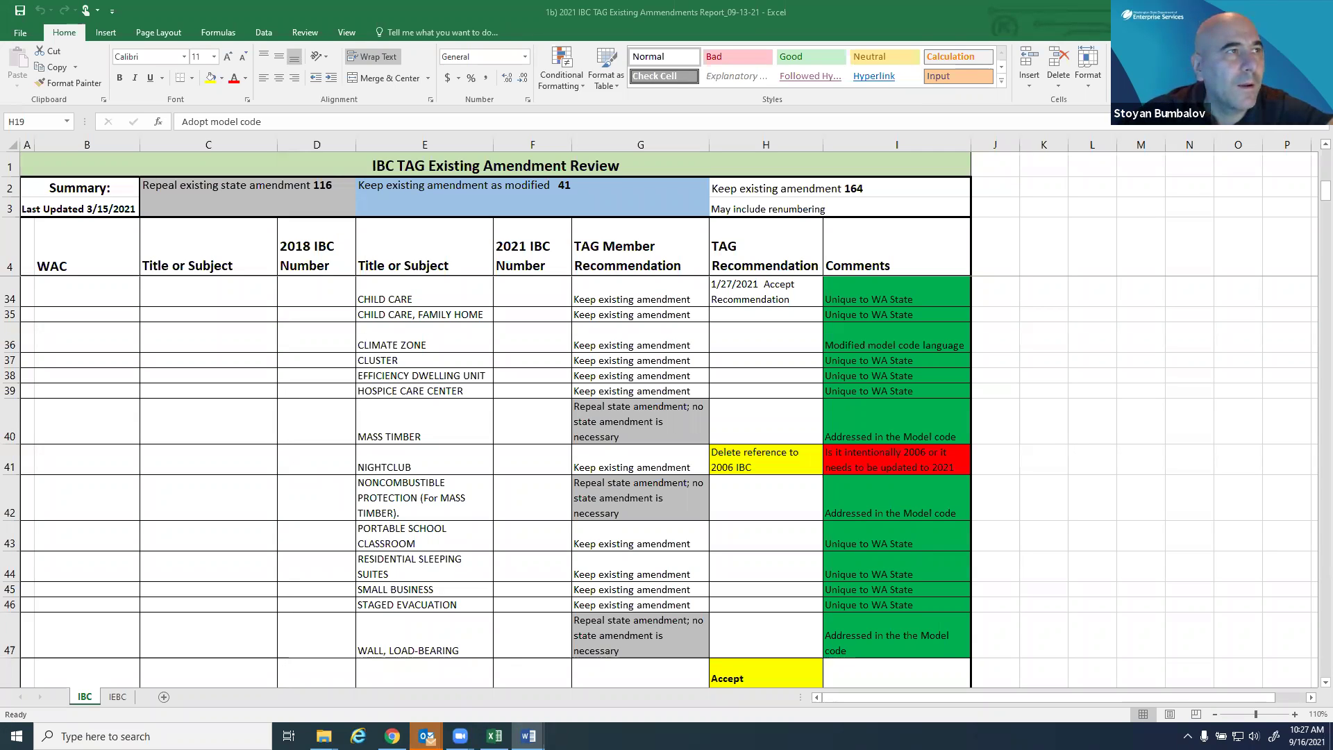
Switch to the maximized Chapter 51-50 WAC document in Word and select "use under the 2006 International Building Code" in the NIGHTCLUB definition
{"action": "key", "text": "alt+Tab"}
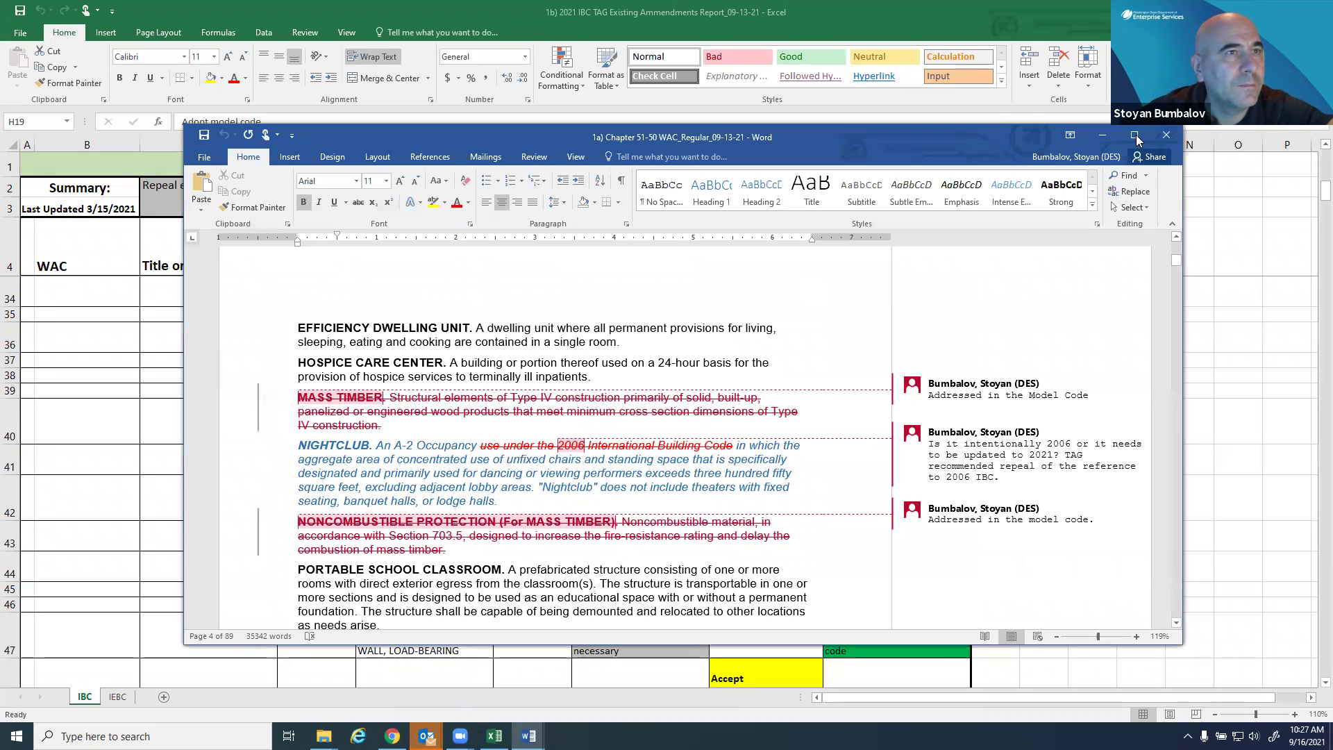
{"action": "left_click", "coordinate": [1135, 137]}
{"action": "scroll", "coordinate": [159, 352], "scroll_direction": "up", "scroll_amount": 4}
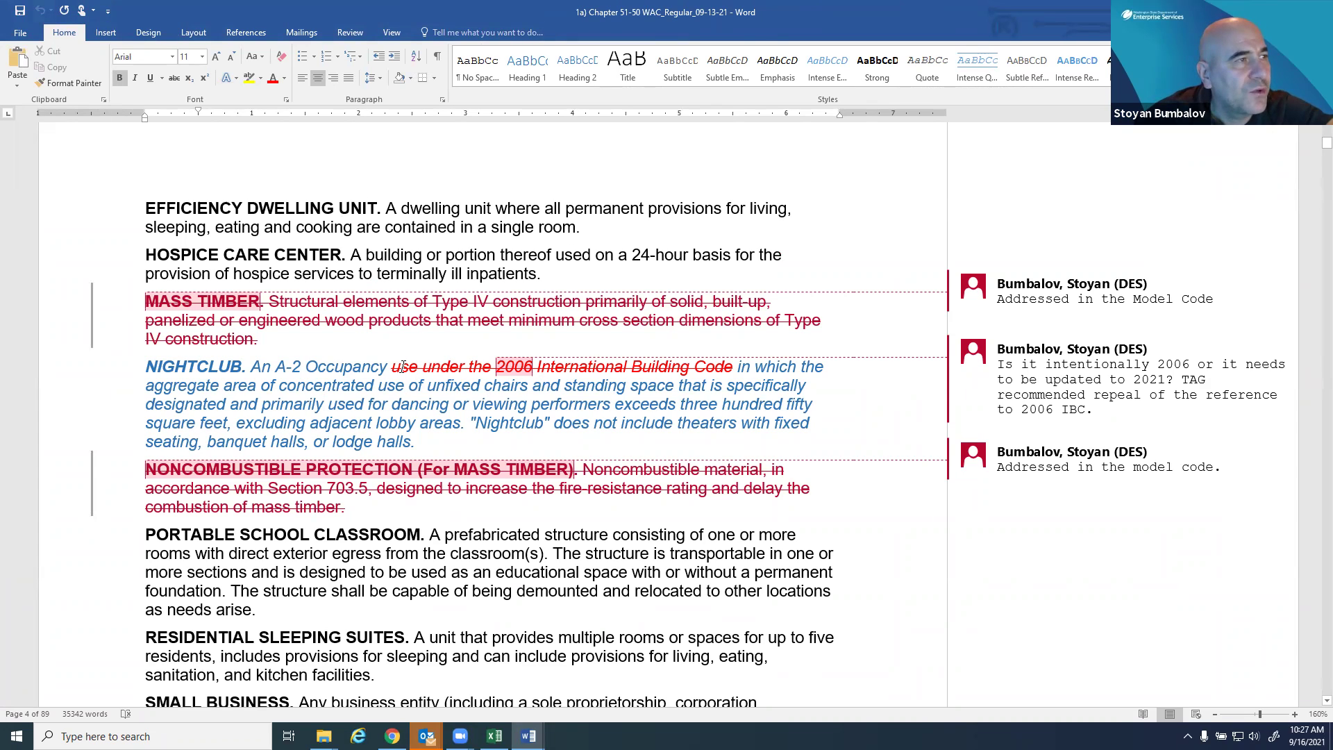
{"action": "left_click_drag", "start_coordinate": [392, 366], "coordinate": [711, 366]}
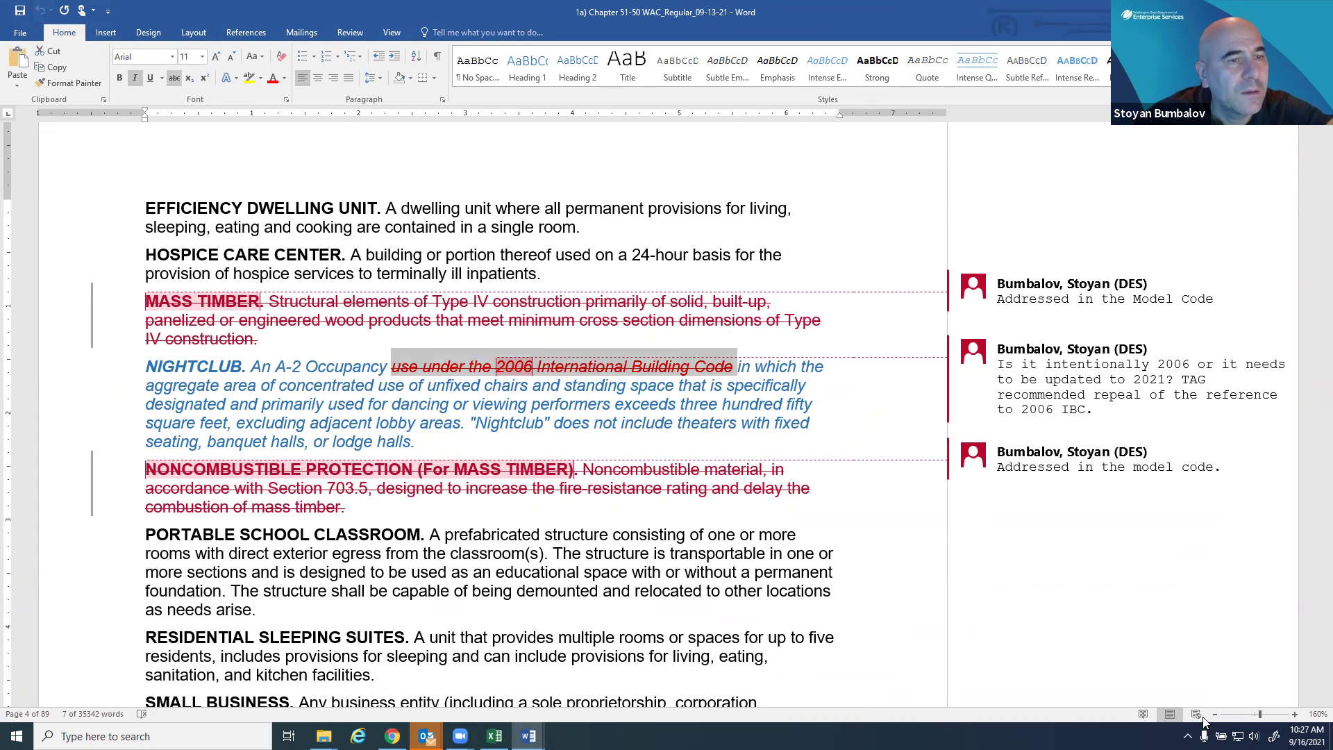
Enlarge the document to 190% and show the full text lines of the NIGHTCLUB definition
{"action": "left_click", "coordinate": [1294, 714]}
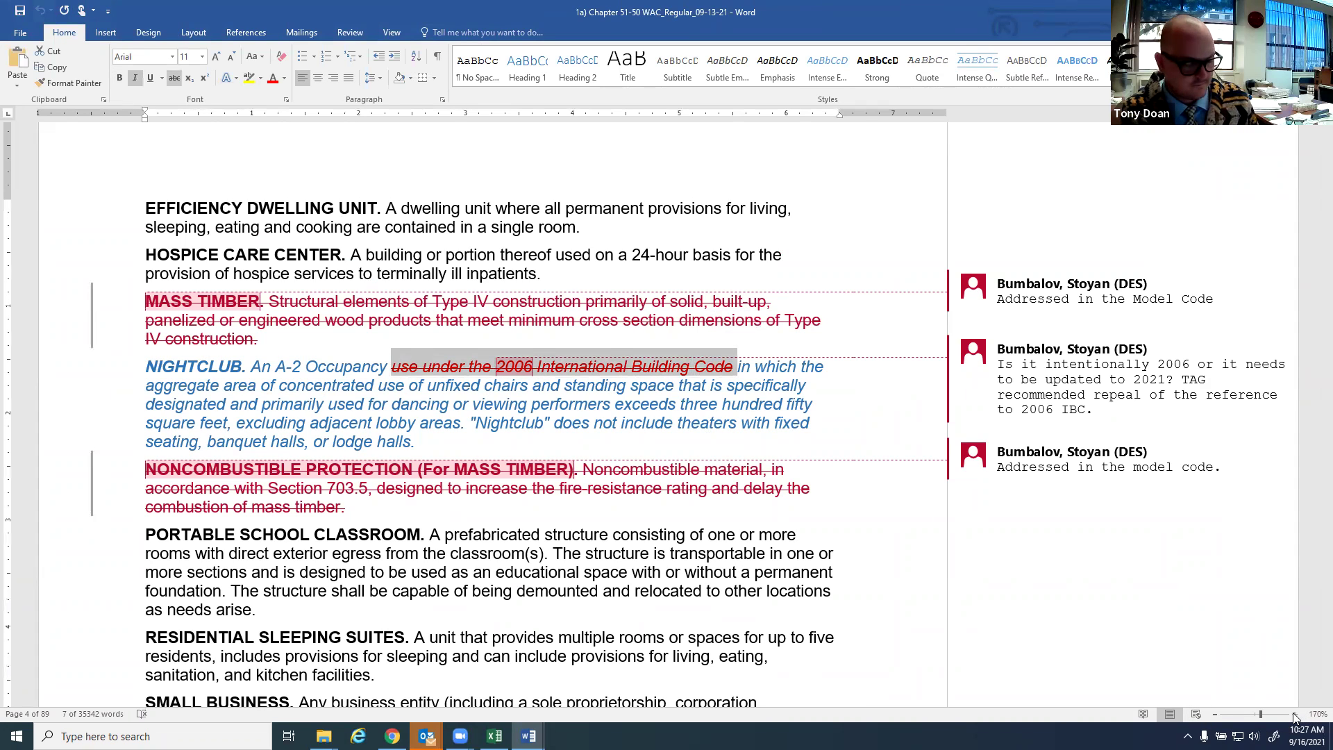
{"action": "left_click", "coordinate": [1294, 714]}
{"action": "left_click", "coordinate": [1294, 714]}
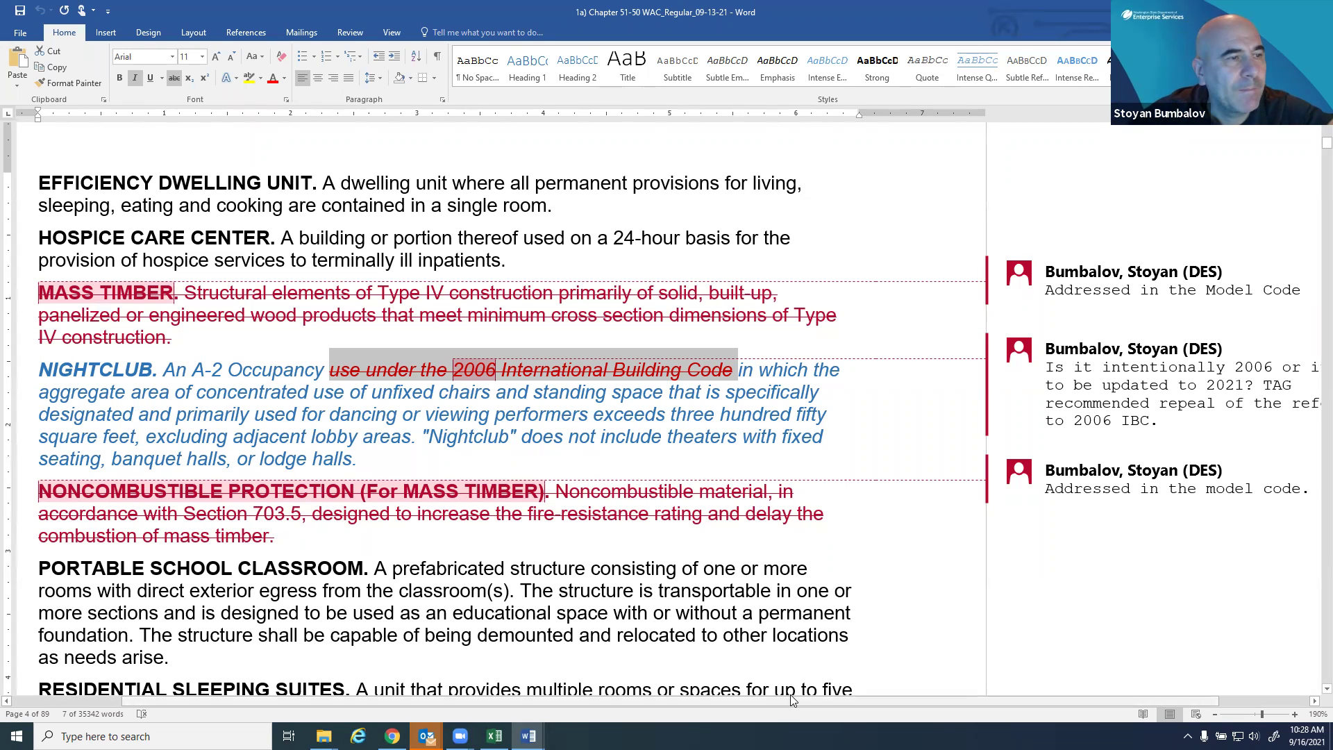
{"action": "scroll", "coordinate": [778, 696], "scroll_direction": "left", "scroll_amount": 5}
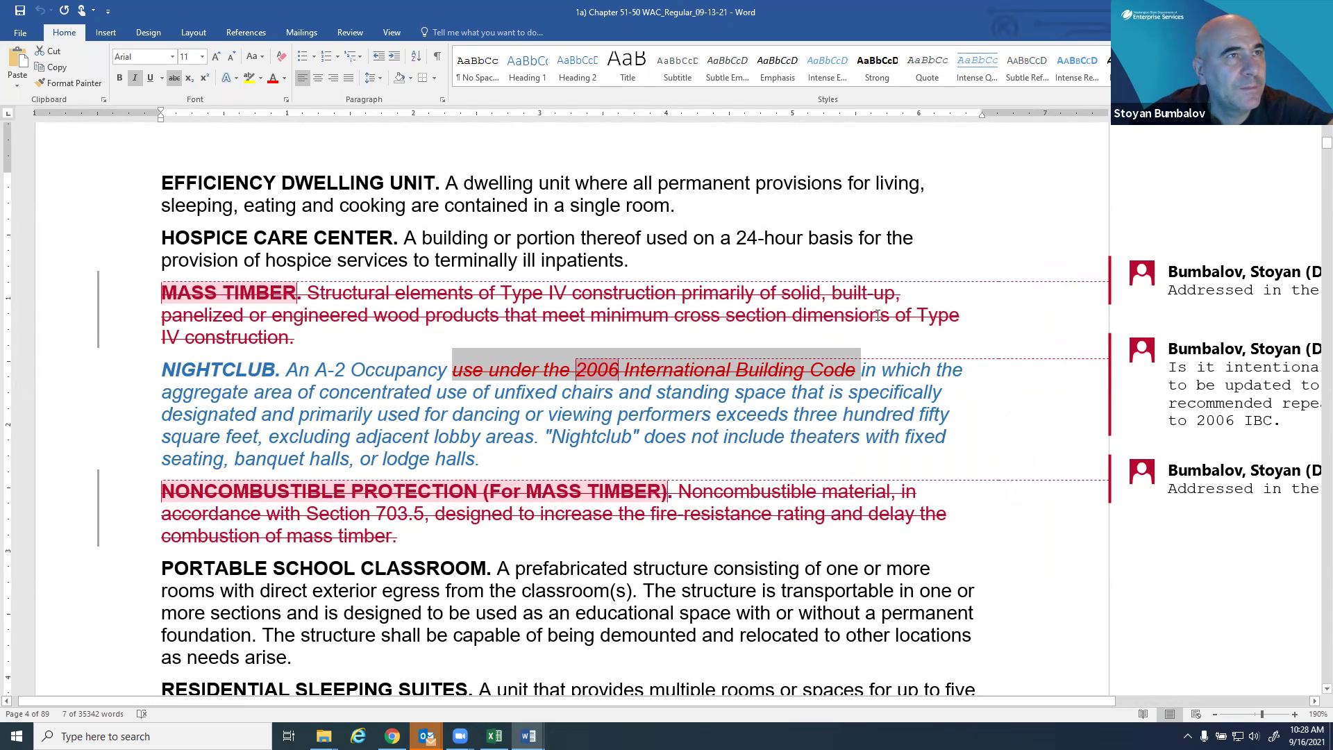
{"action": "mouse_move", "coordinate": [879, 311]}
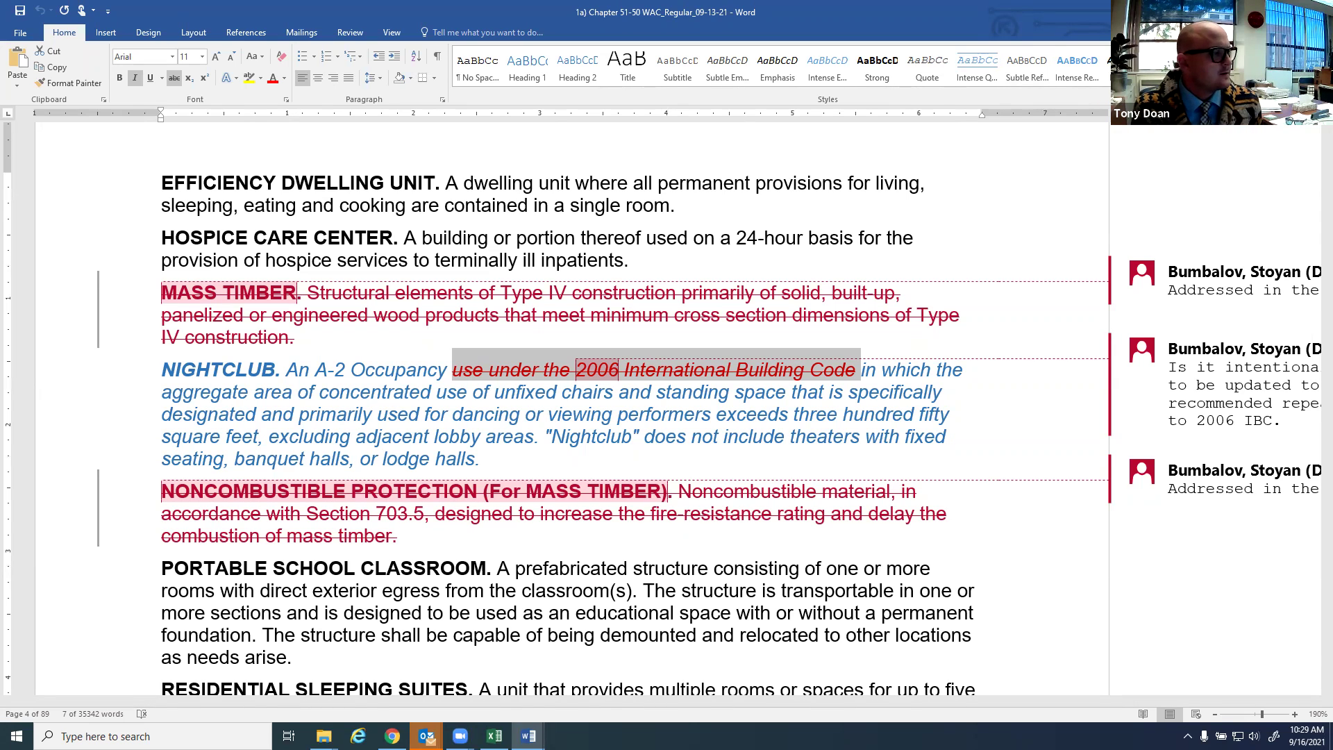
Return to the Excel report and examine the 03 Occupancy Classification and Use amendments and the chapter 04 rows through section 407.4.4.3
{"action": "key", "text": "alt+Tab"}
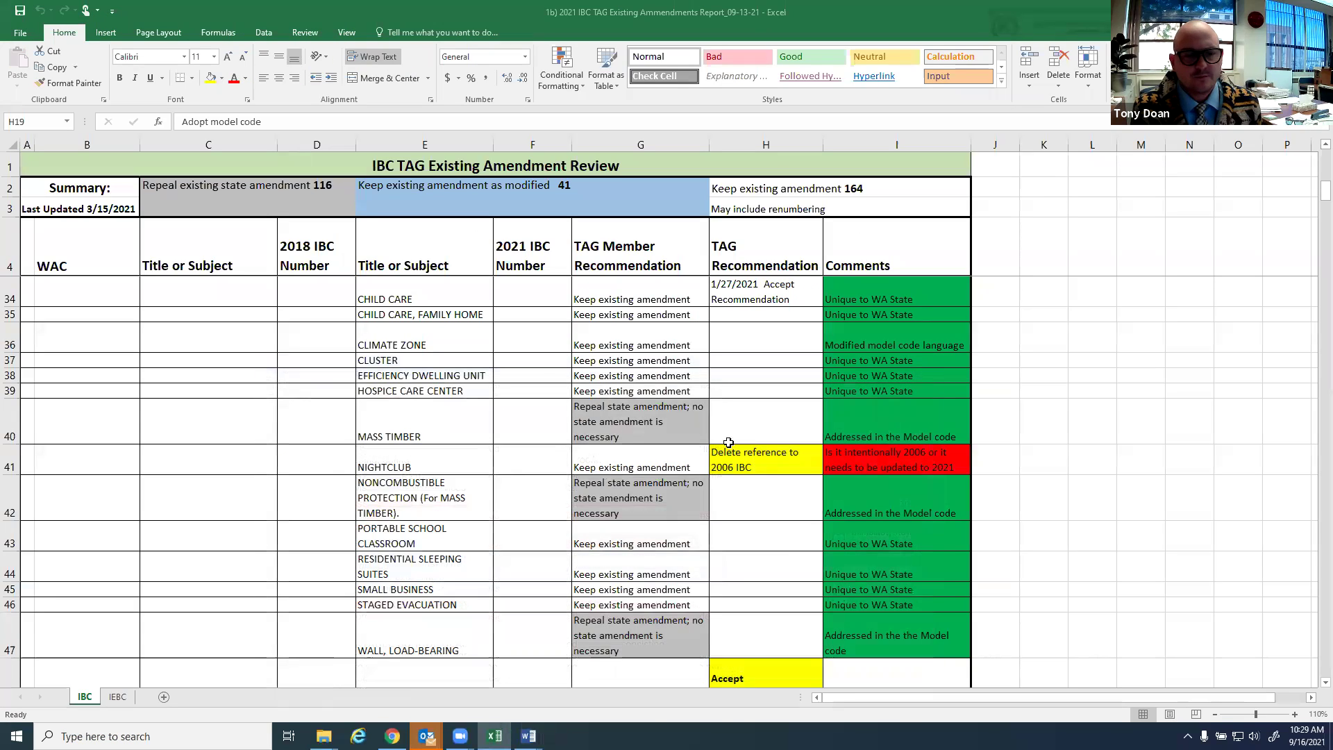
{"action": "scroll", "coordinate": [728, 442], "scroll_direction": "down", "scroll_amount": 5}
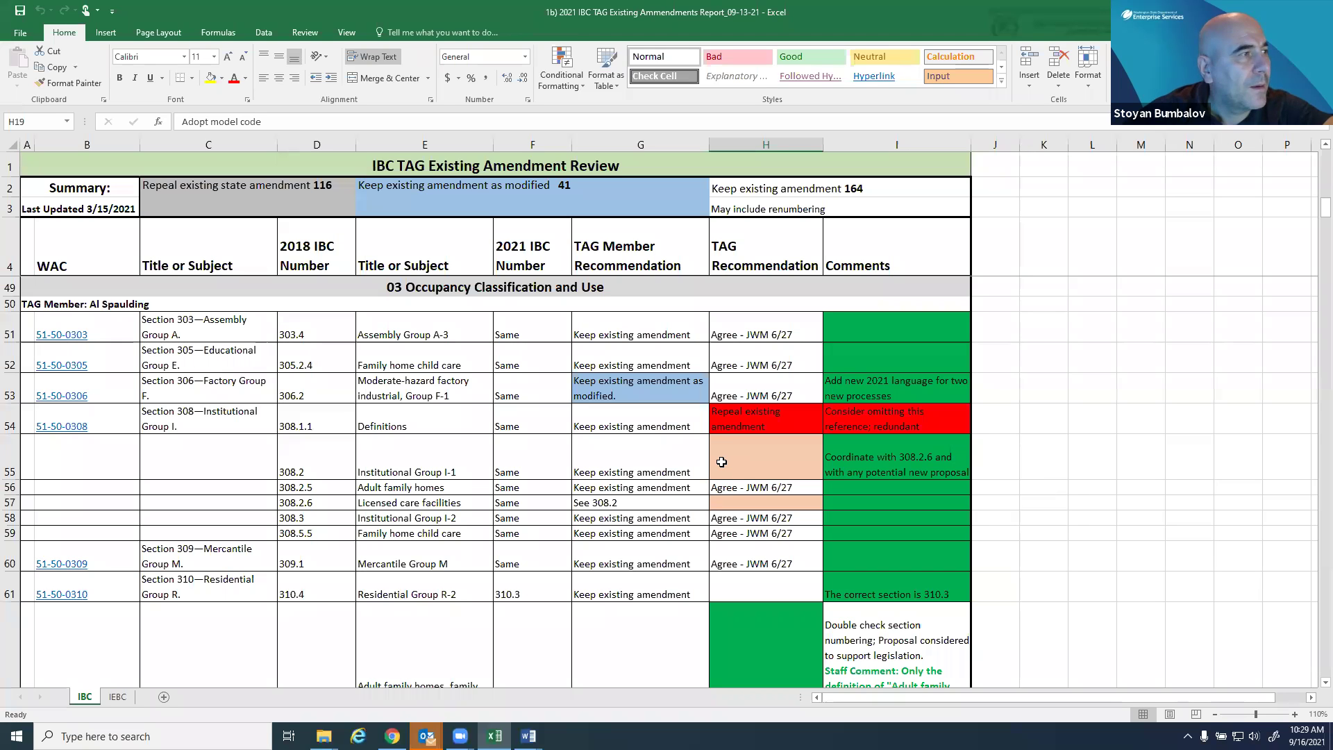
{"action": "scroll", "coordinate": [722, 462], "scroll_direction": "down", "scroll_amount": 3}
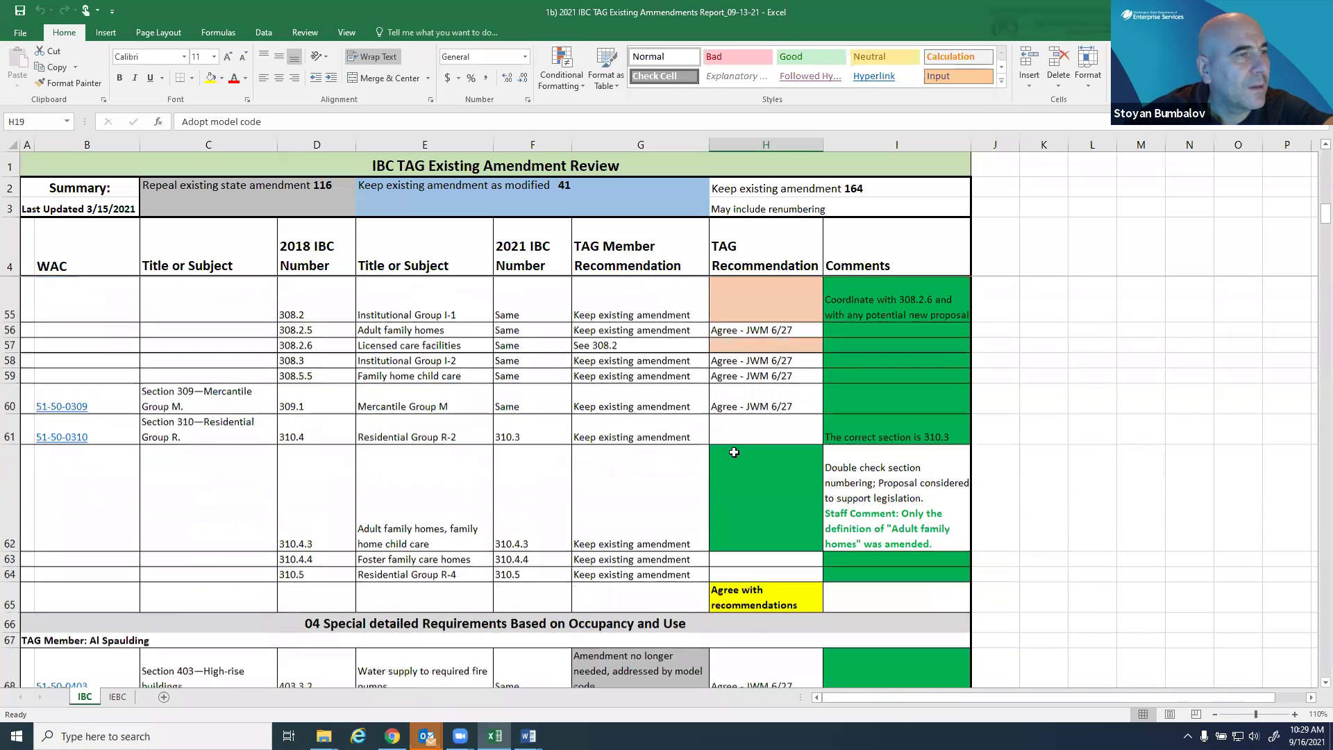
{"action": "scroll", "coordinate": [734, 452], "scroll_direction": "up", "scroll_amount": 2}
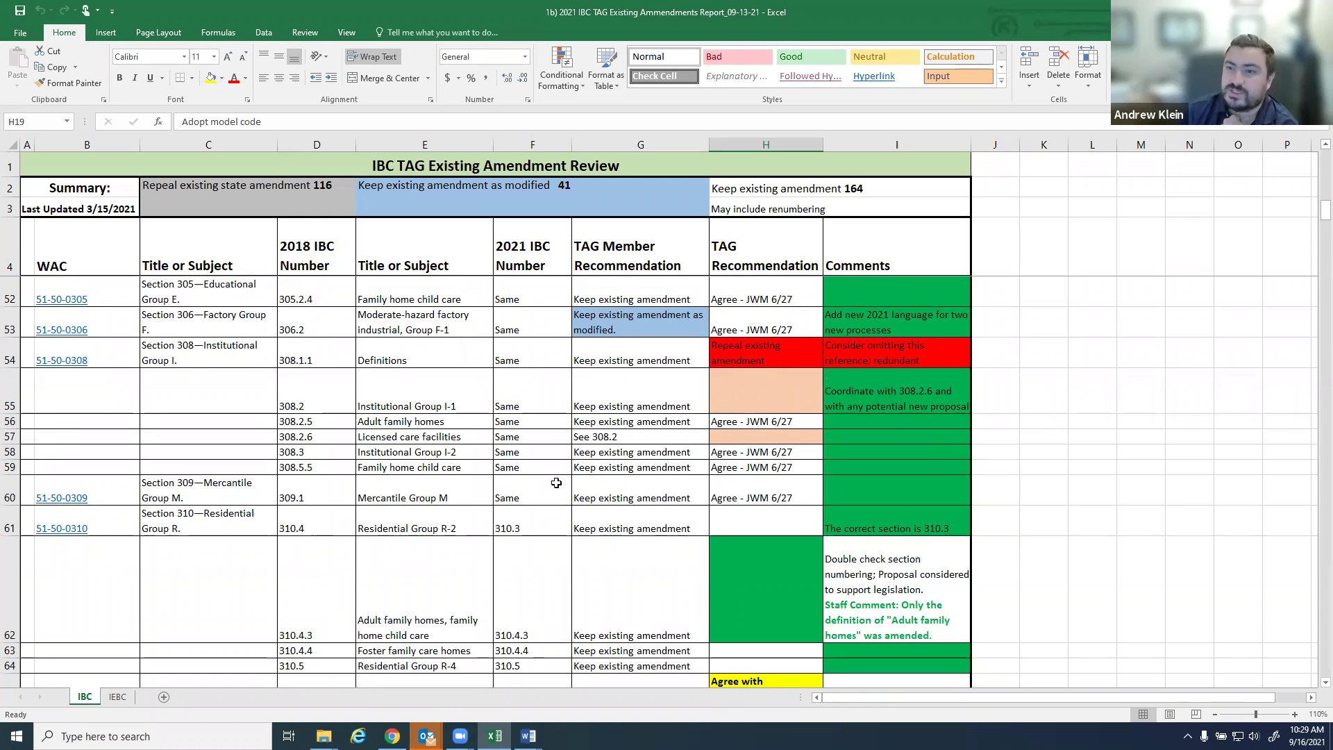
{"action": "scroll", "coordinate": [559, 480], "scroll_direction": "up", "scroll_amount": 1}
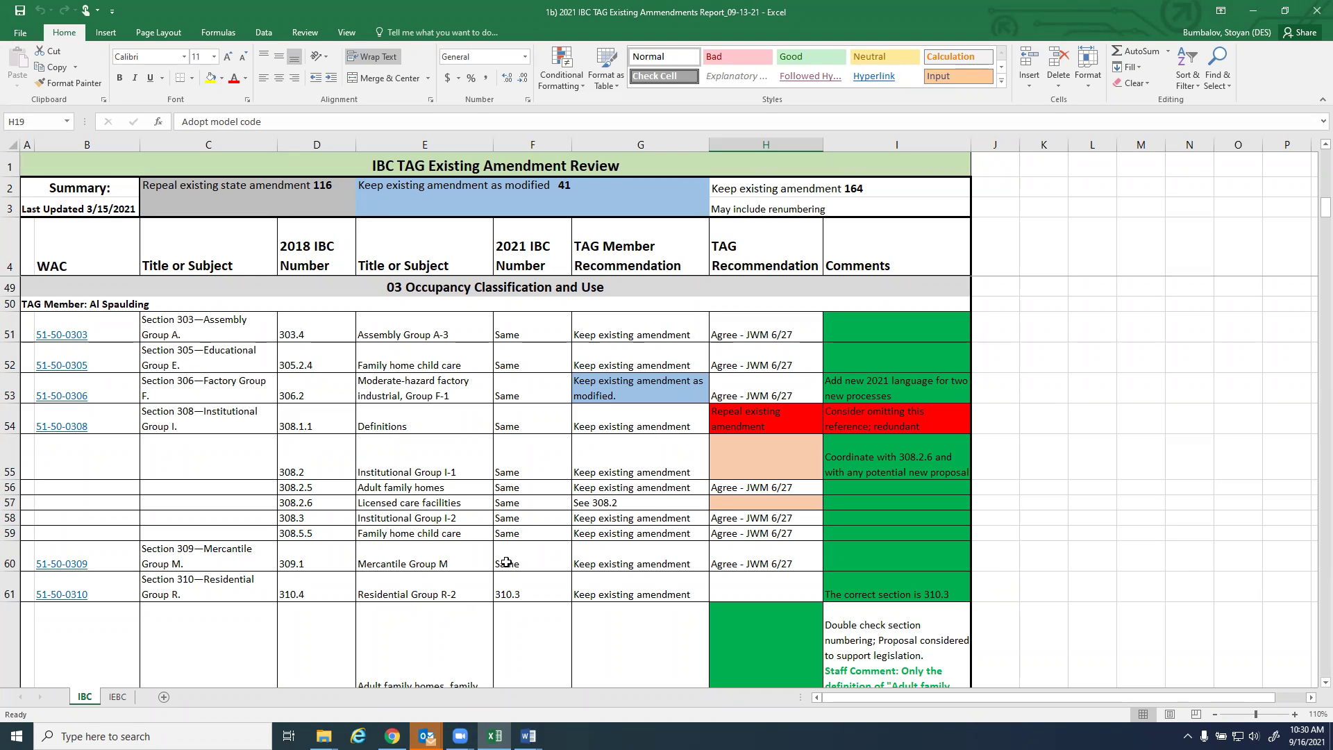
{"action": "scroll", "coordinate": [475, 484], "scroll_direction": "down", "scroll_amount": 1}
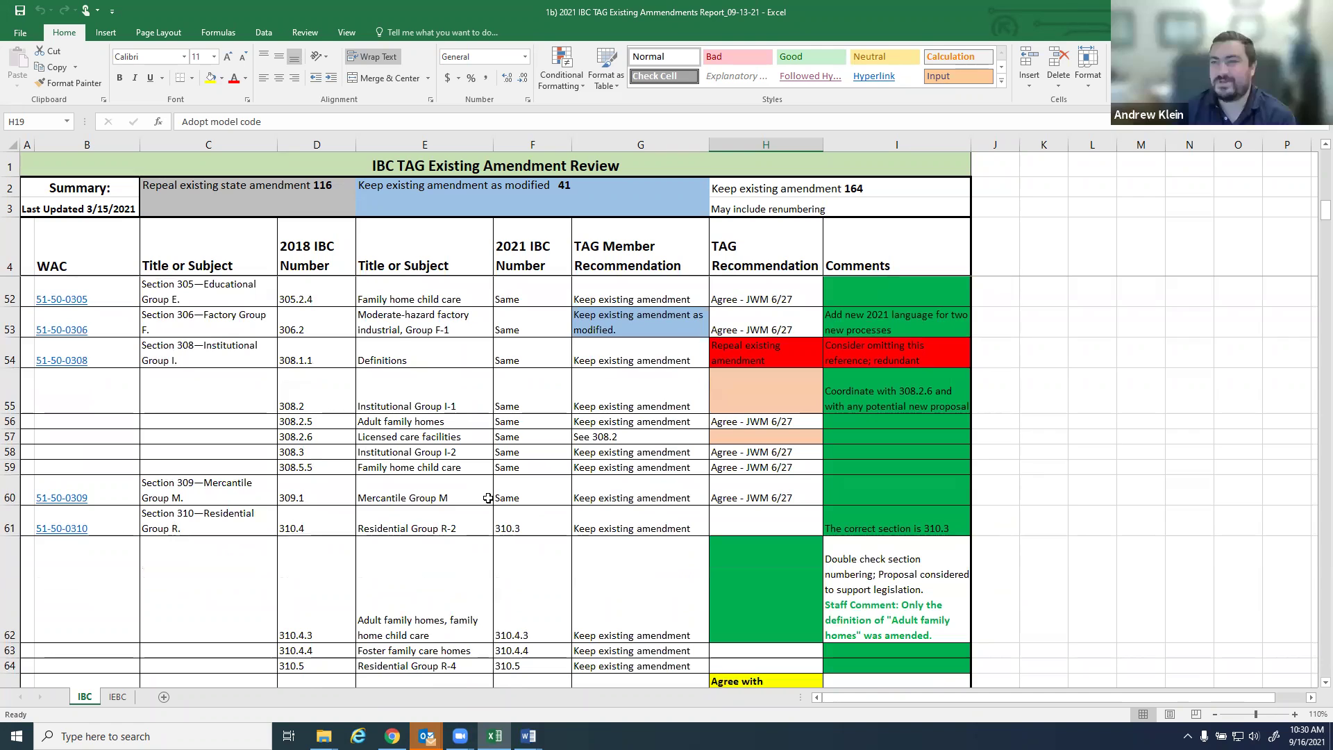
{"action": "scroll", "coordinate": [488, 498], "scroll_direction": "down", "scroll_amount": 5}
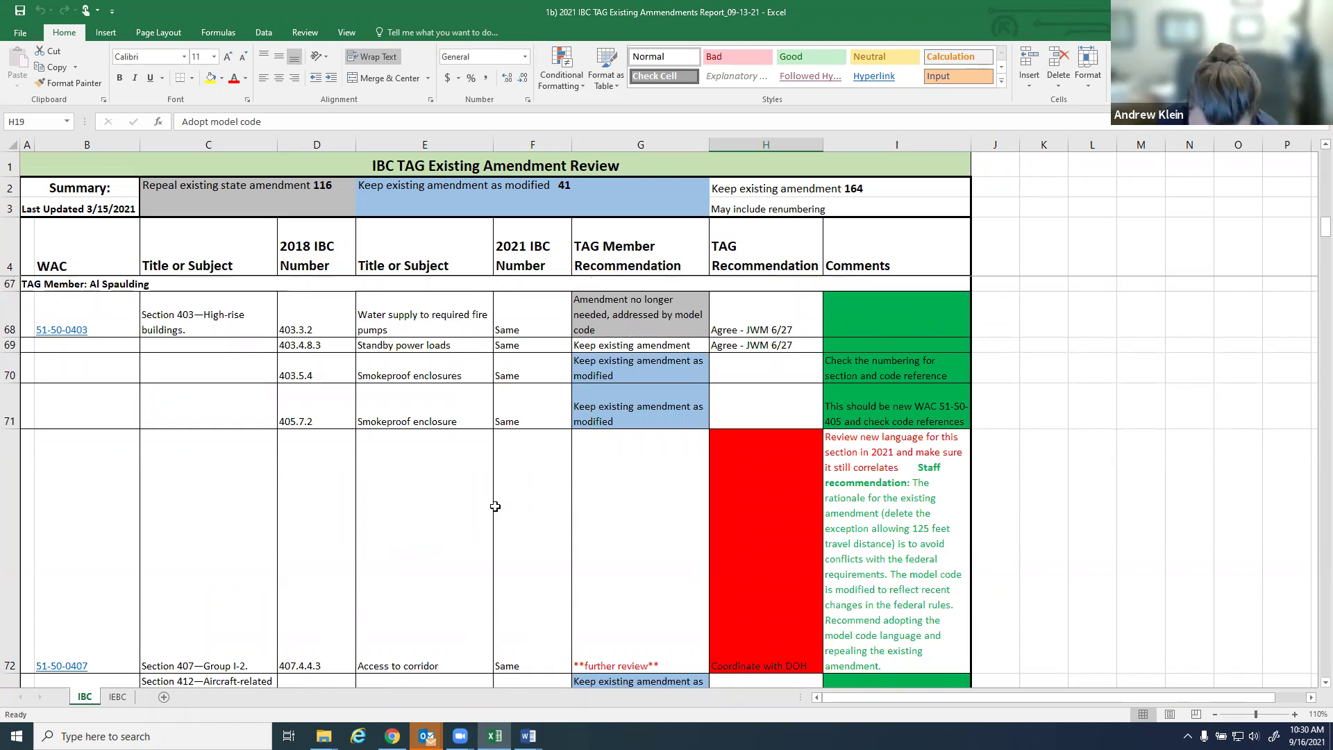
{"action": "scroll", "coordinate": [495, 506], "scroll_direction": "down", "scroll_amount": 1}
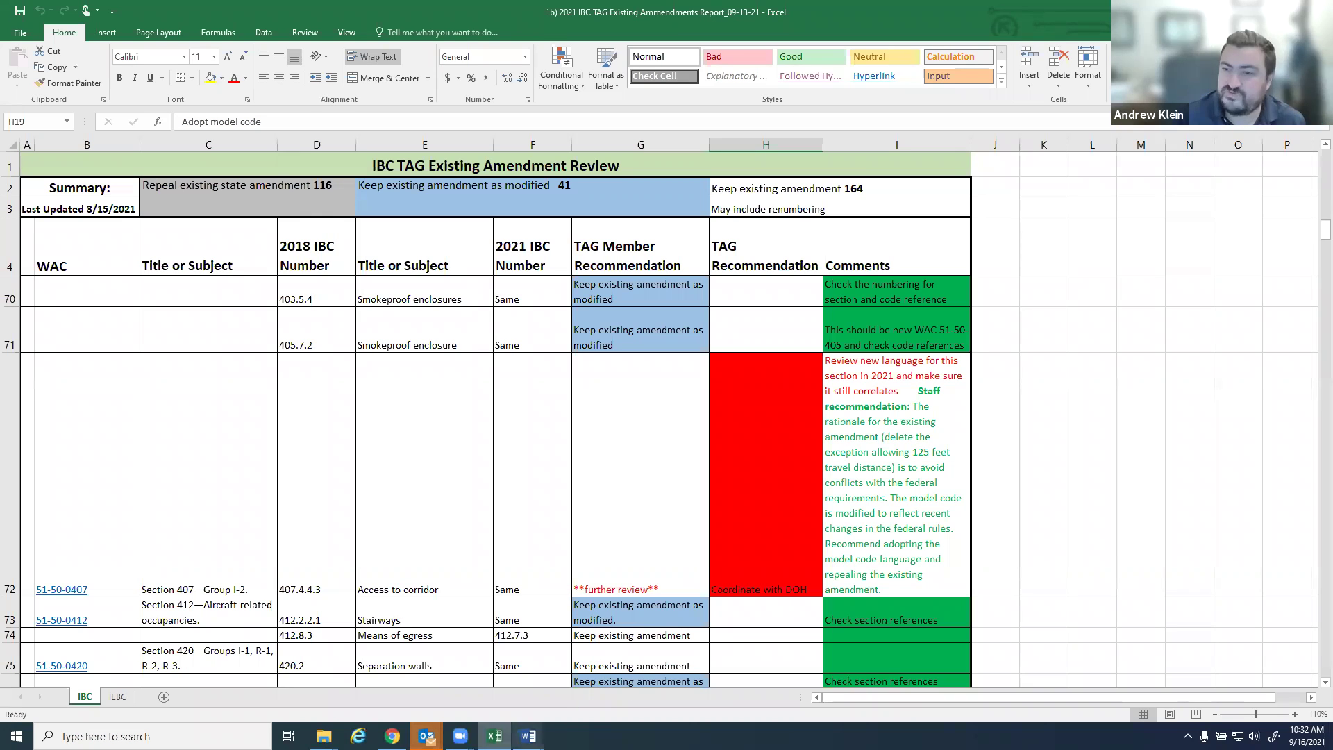
Switch to the Chapter 51-50 WAC document in Word and find WAC 51-50-0407, Section 407.4.4.3 Access to corridor, with its staff comment
{"action": "mouse_move", "coordinate": [527, 735]}
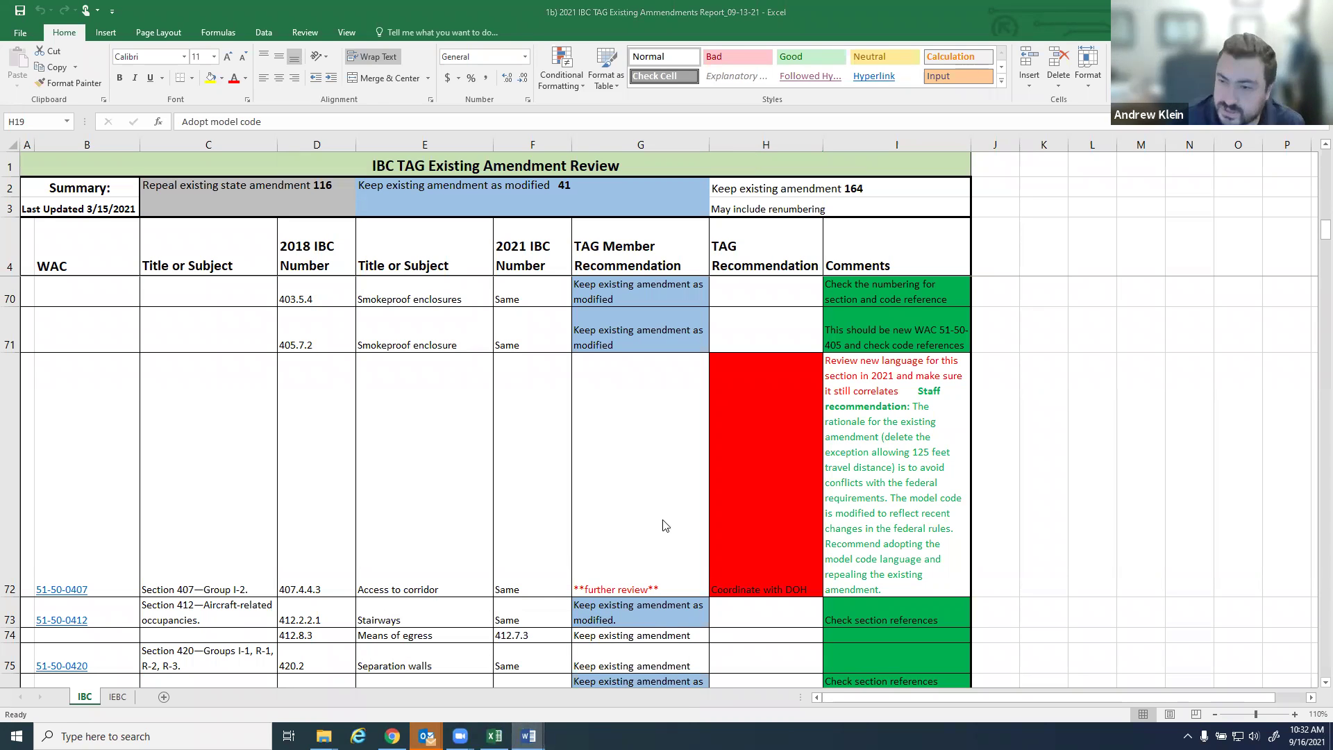
{"action": "key", "text": "alt+Tab"}
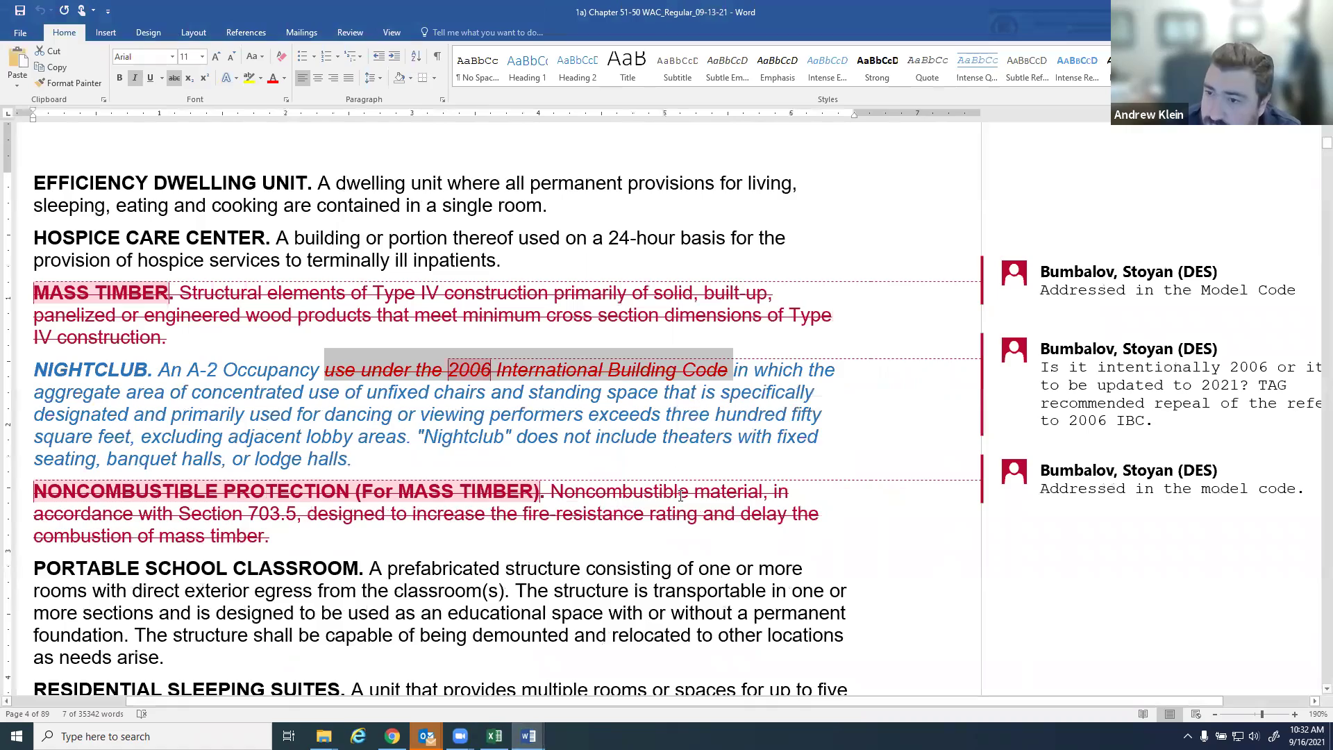
{"action": "scroll", "coordinate": [680, 495], "scroll_direction": "down", "scroll_amount": 15}
{"action": "scroll", "coordinate": [719, 558], "scroll_direction": "down", "scroll_amount": 15}
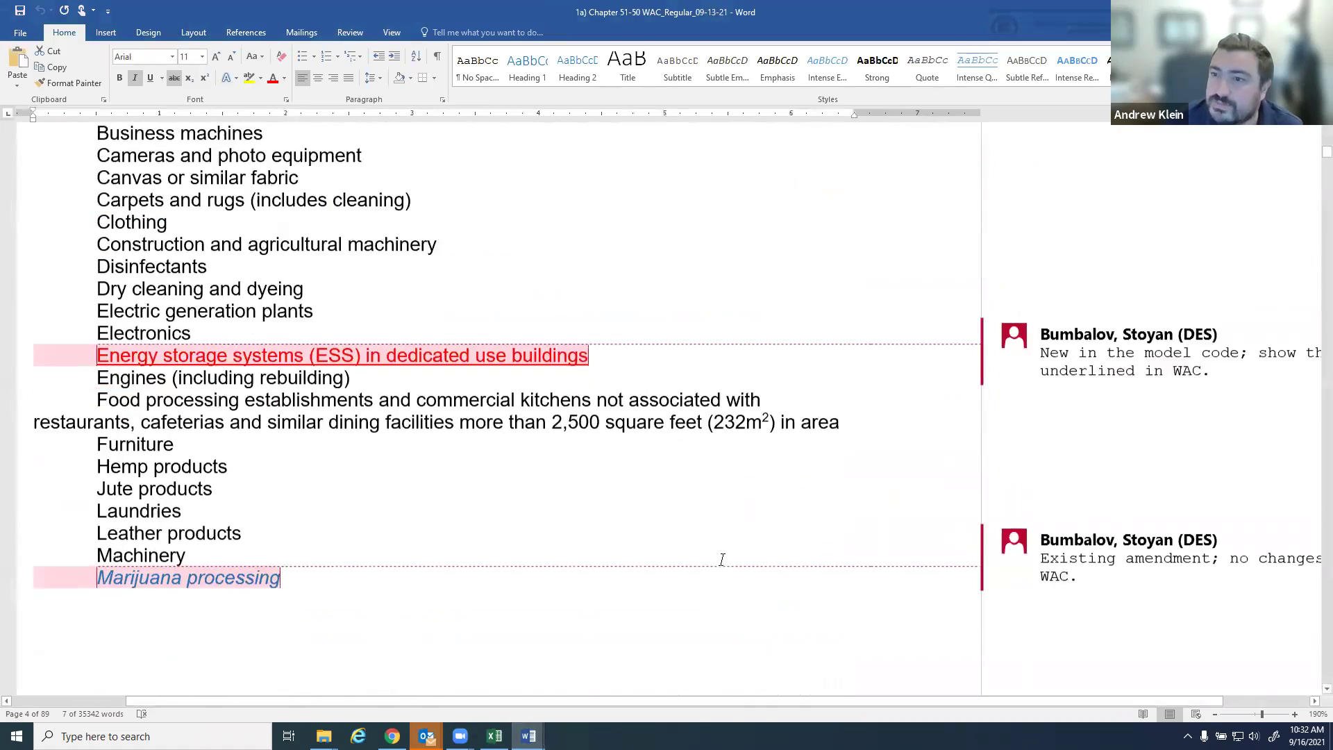
{"action": "scroll", "coordinate": [708, 549], "scroll_direction": "down", "scroll_amount": 10}
{"action": "scroll", "coordinate": [695, 543], "scroll_direction": "down", "scroll_amount": 10}
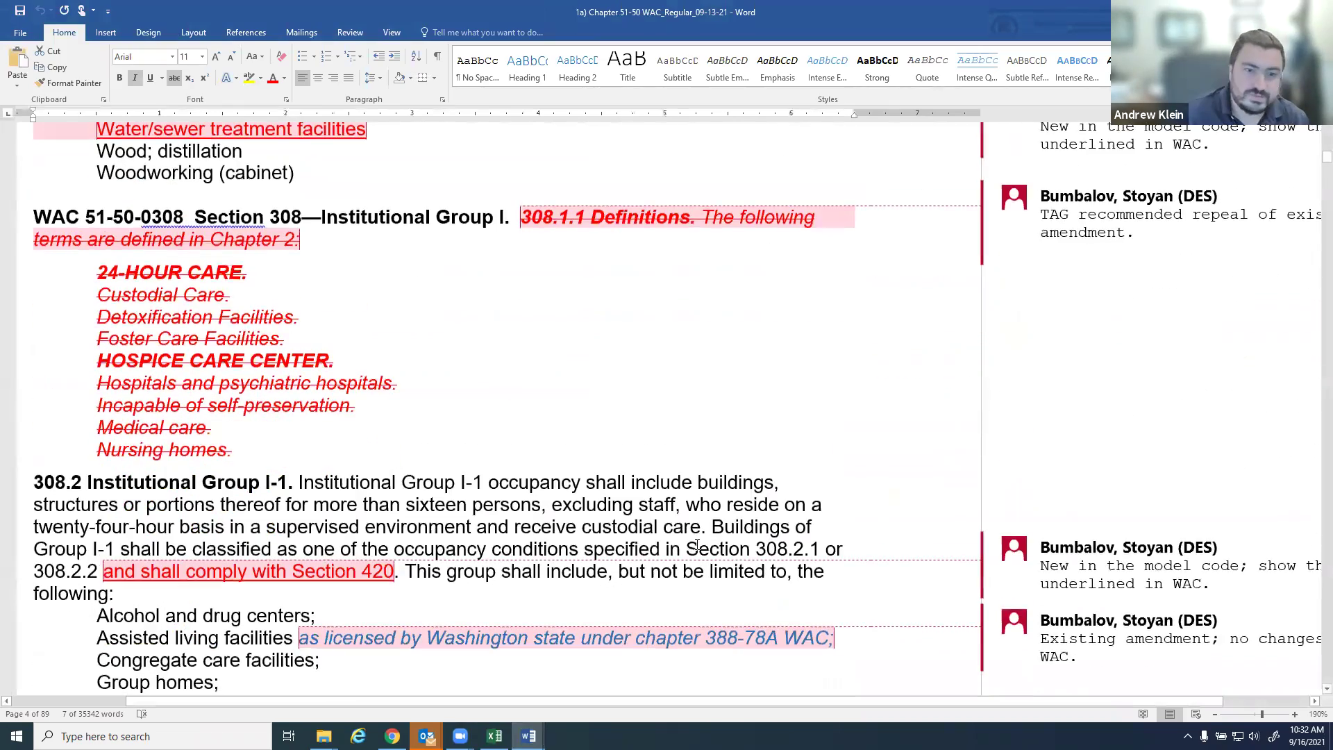
{"action": "scroll", "coordinate": [697, 545], "scroll_direction": "down", "scroll_amount": 20}
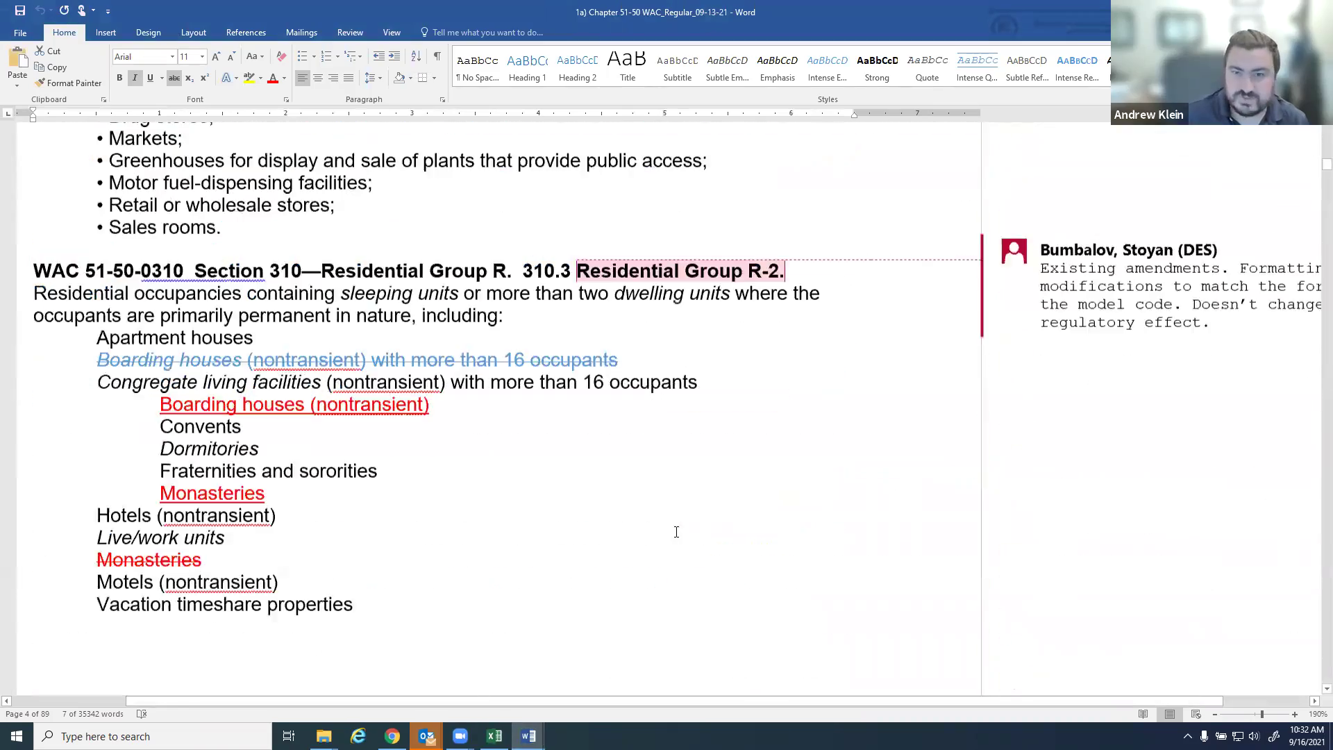
{"action": "scroll", "coordinate": [676, 531], "scroll_direction": "down", "scroll_amount": 17}
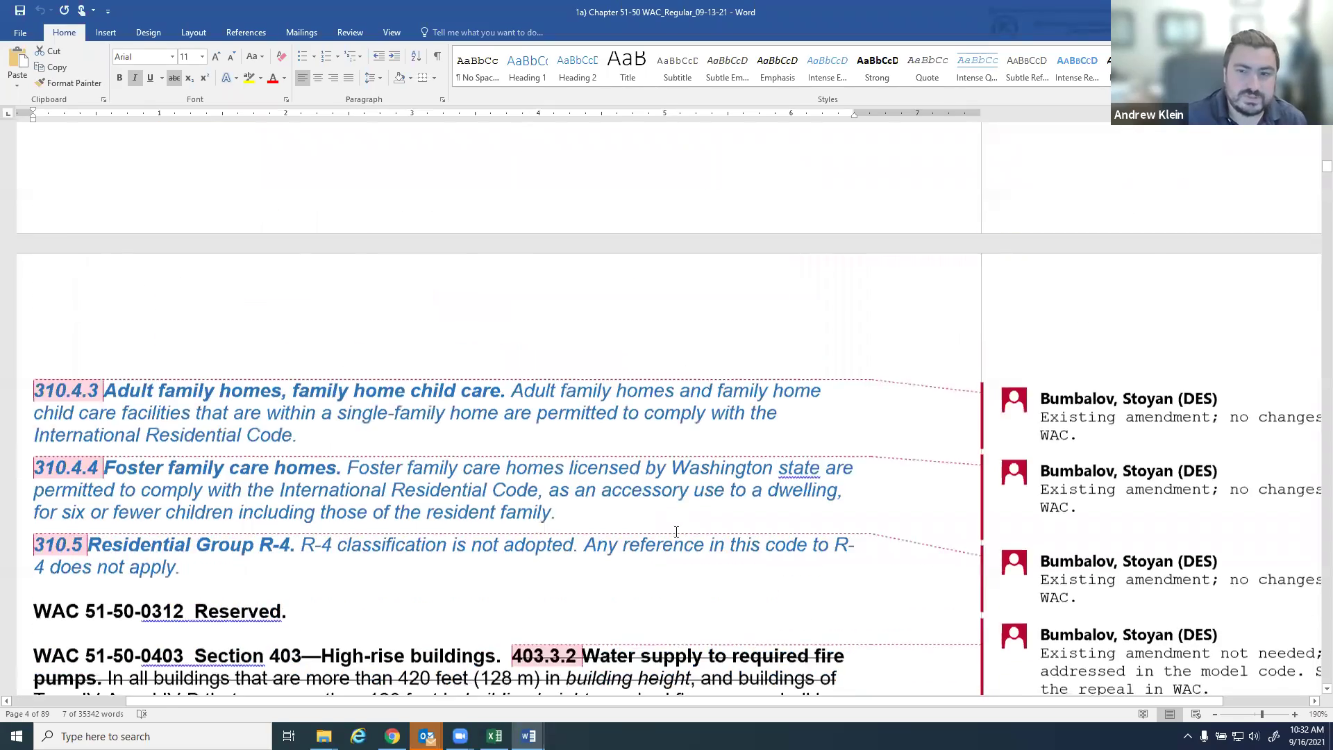
{"action": "scroll", "coordinate": [675, 530], "scroll_direction": "down", "scroll_amount": 12}
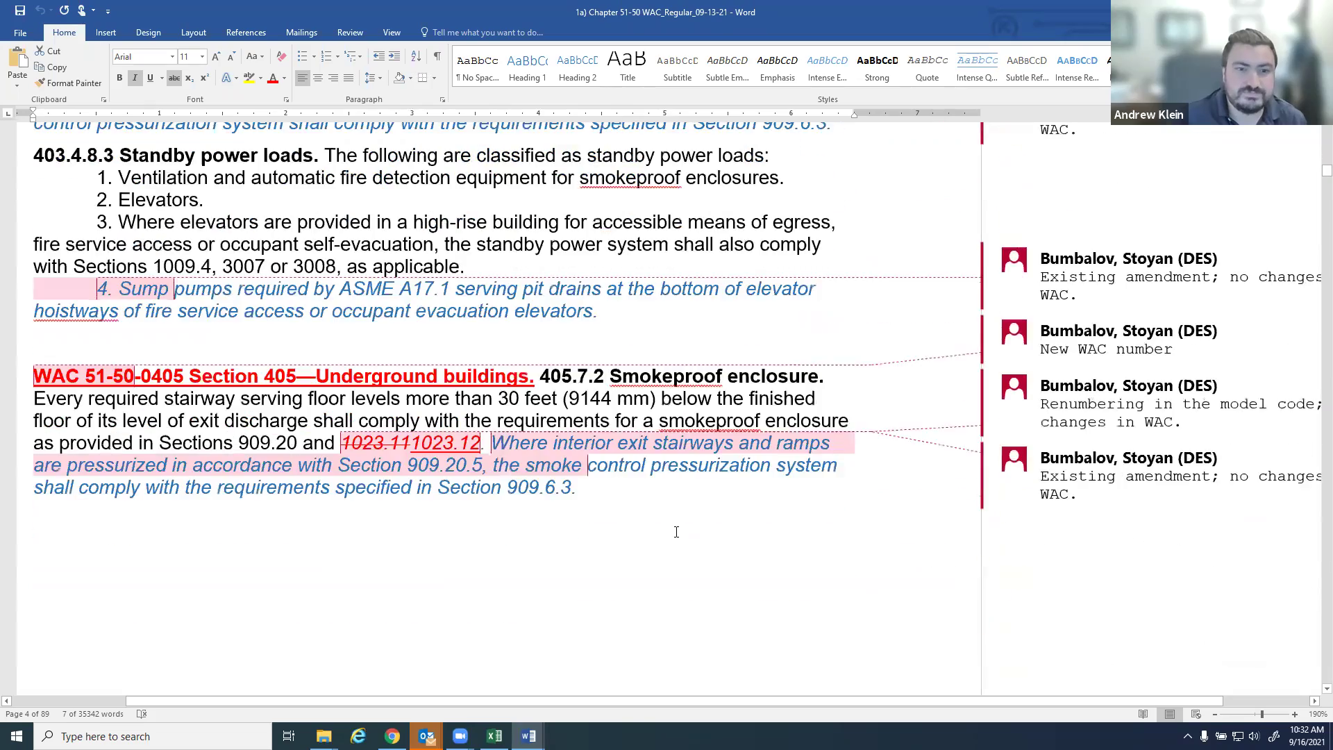
{"action": "scroll", "coordinate": [676, 532], "scroll_direction": "down", "scroll_amount": 11}
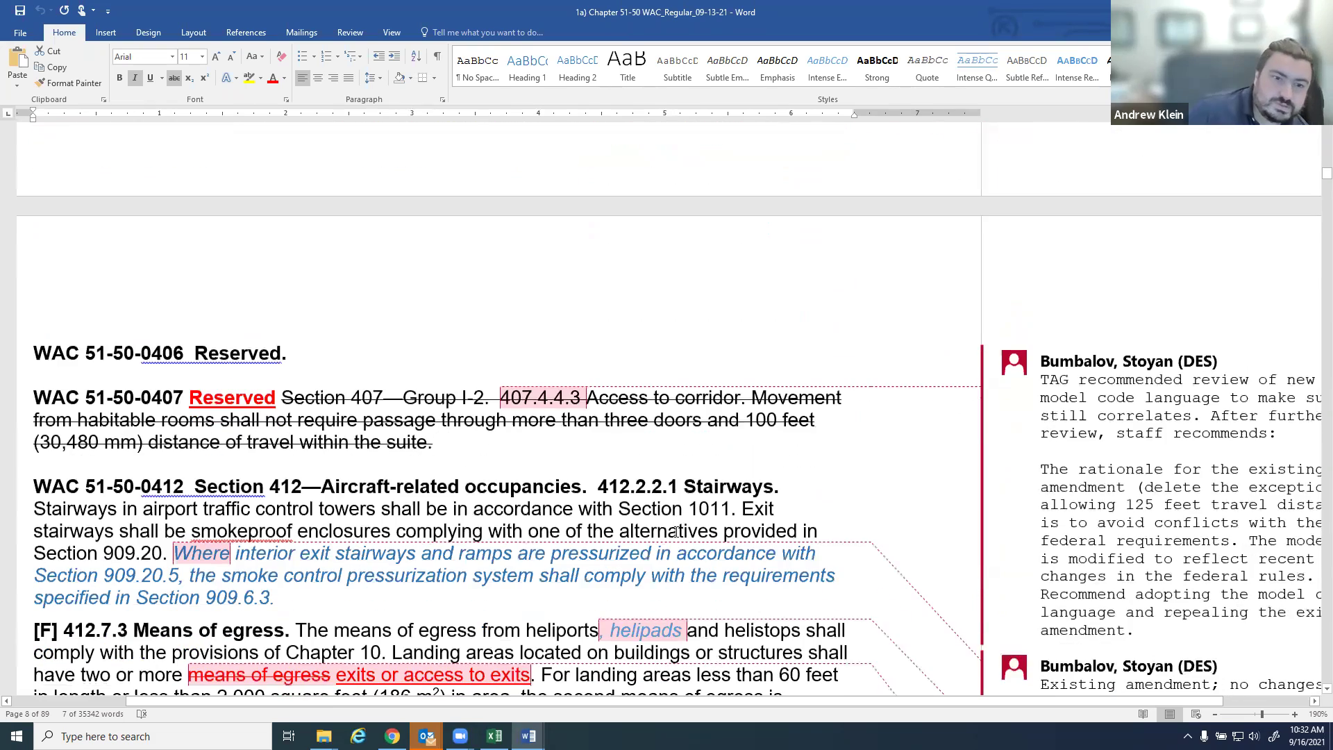
{"action": "scroll", "coordinate": [676, 531], "scroll_direction": "down", "scroll_amount": 2}
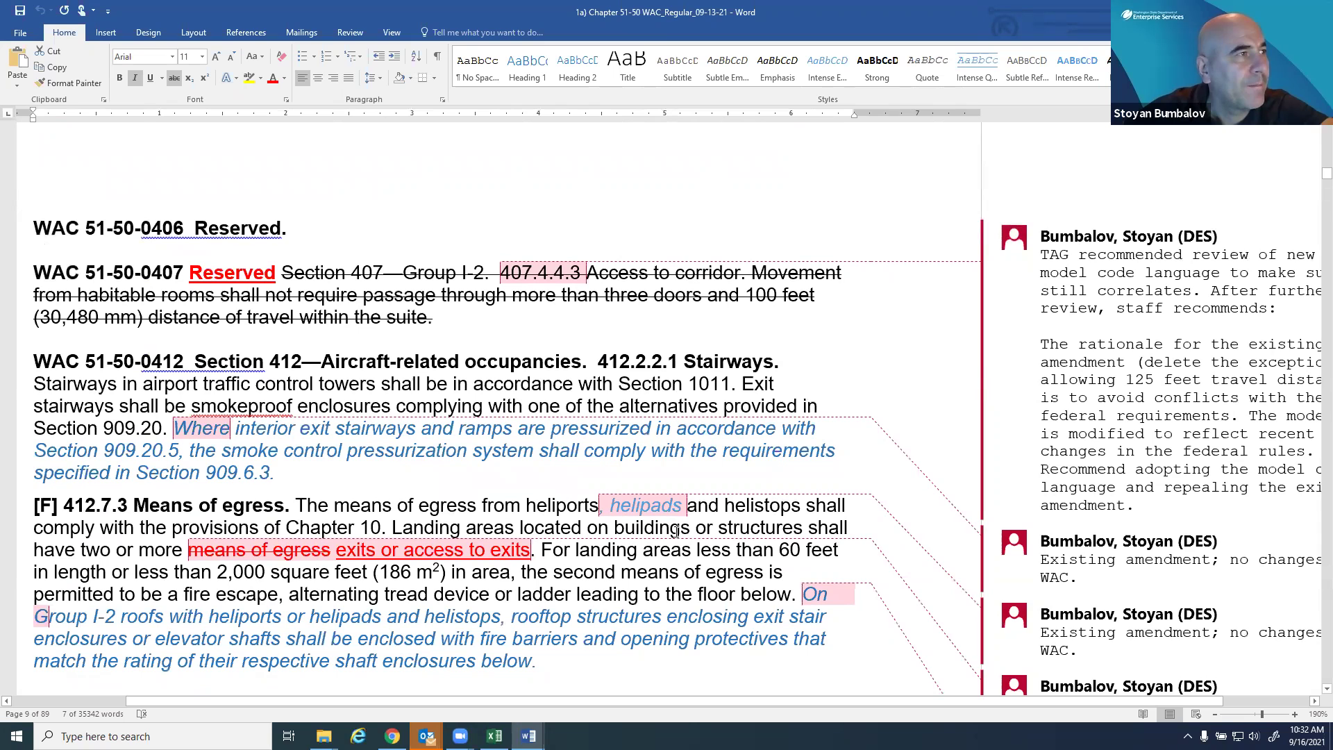
Return to the Excel report and append "Adopt model code" to "Coordinate with DOH" in the TAG Recommendation for section 407.4.4.3 Access to corridor
{"action": "scroll", "coordinate": [676, 531], "scroll_direction": "up", "scroll_amount": 1}
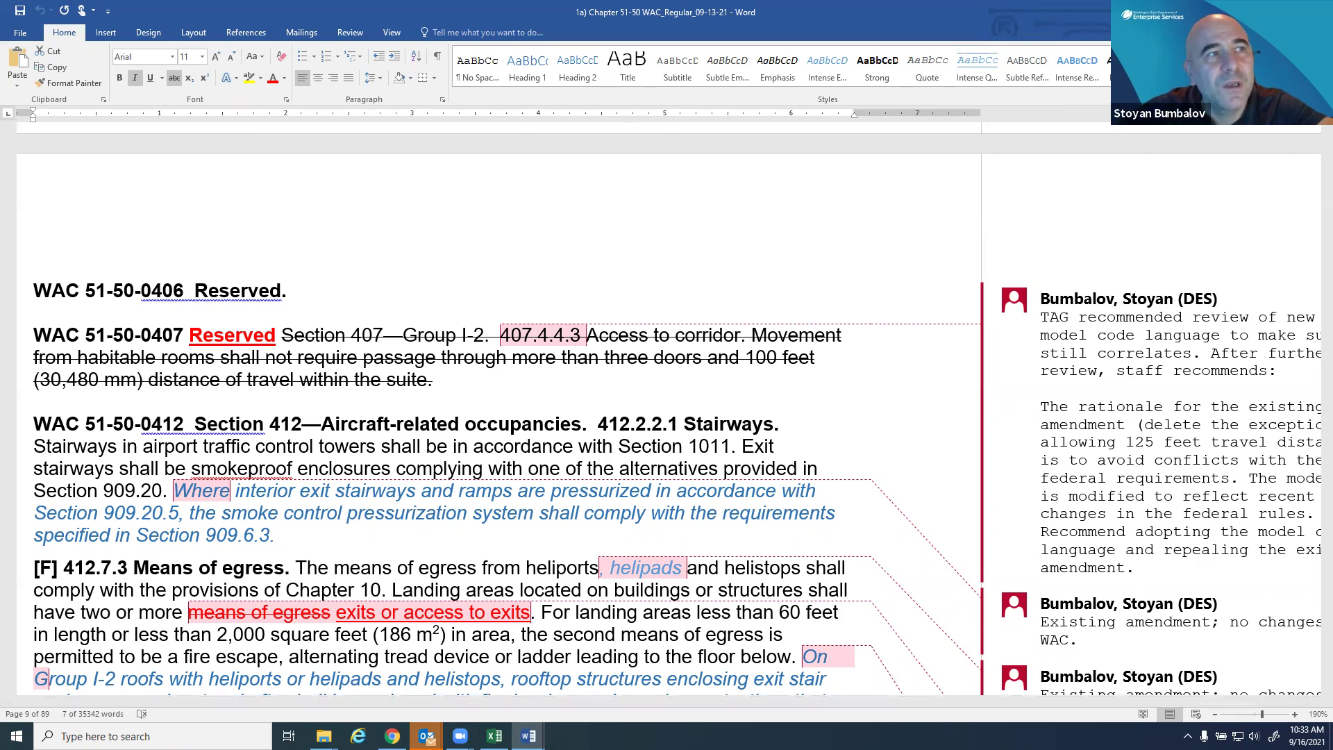
{"action": "key", "text": "alt+Tab"}
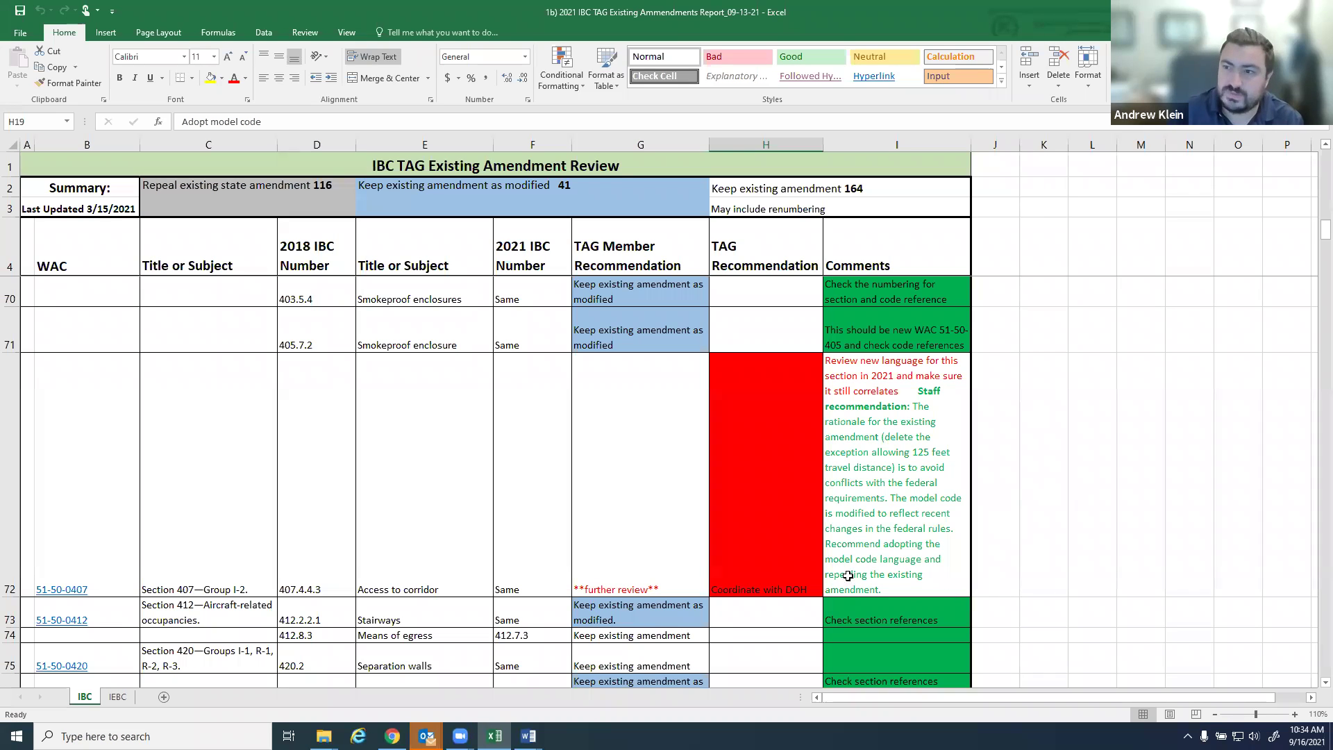
{"action": "double_click", "coordinate": [802, 591]}
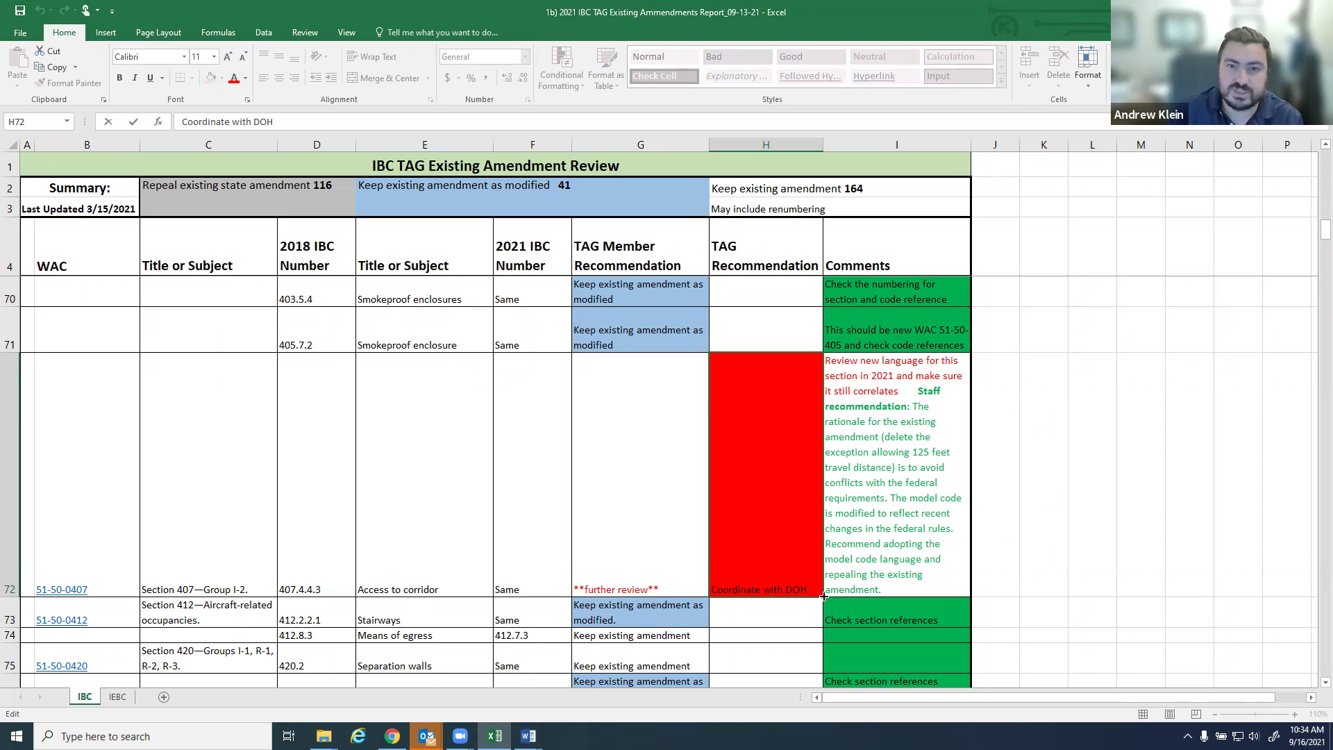
{"action": "type", "text": "Adopt mod"}
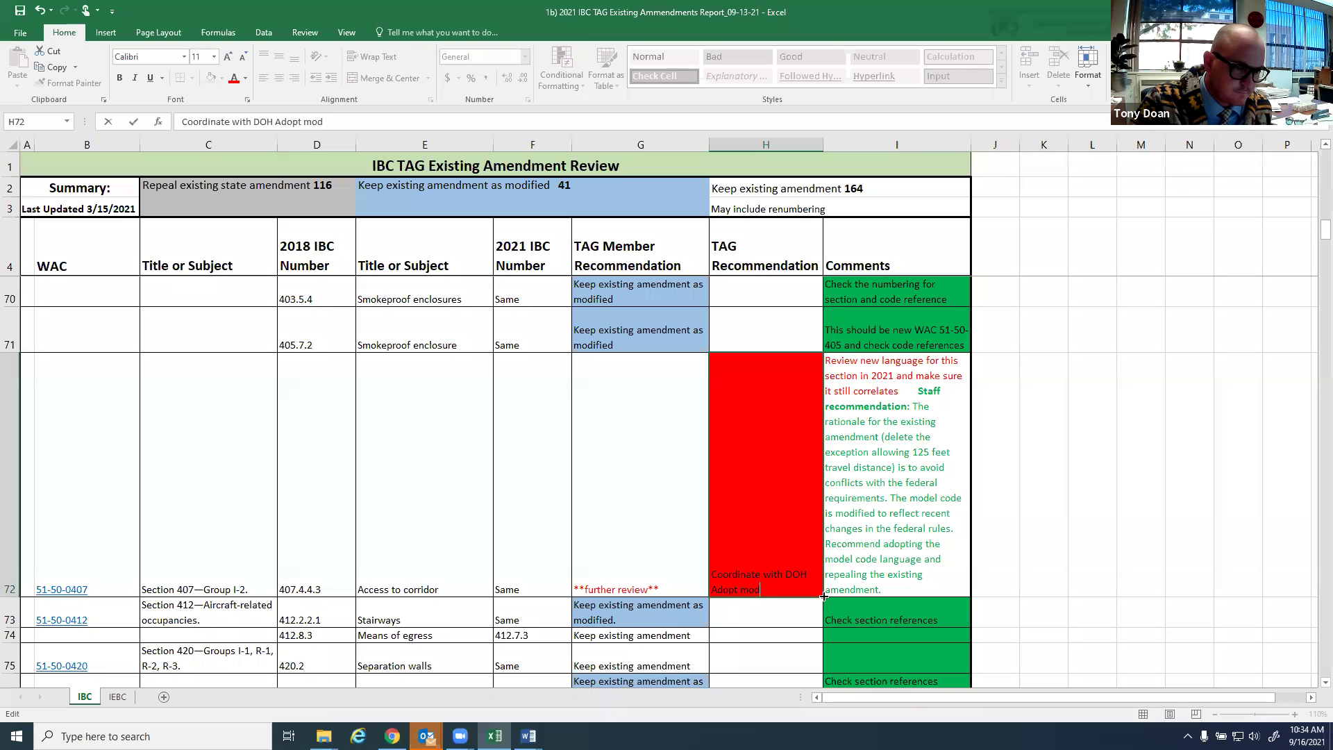
{"action": "type", "text": "el code"}
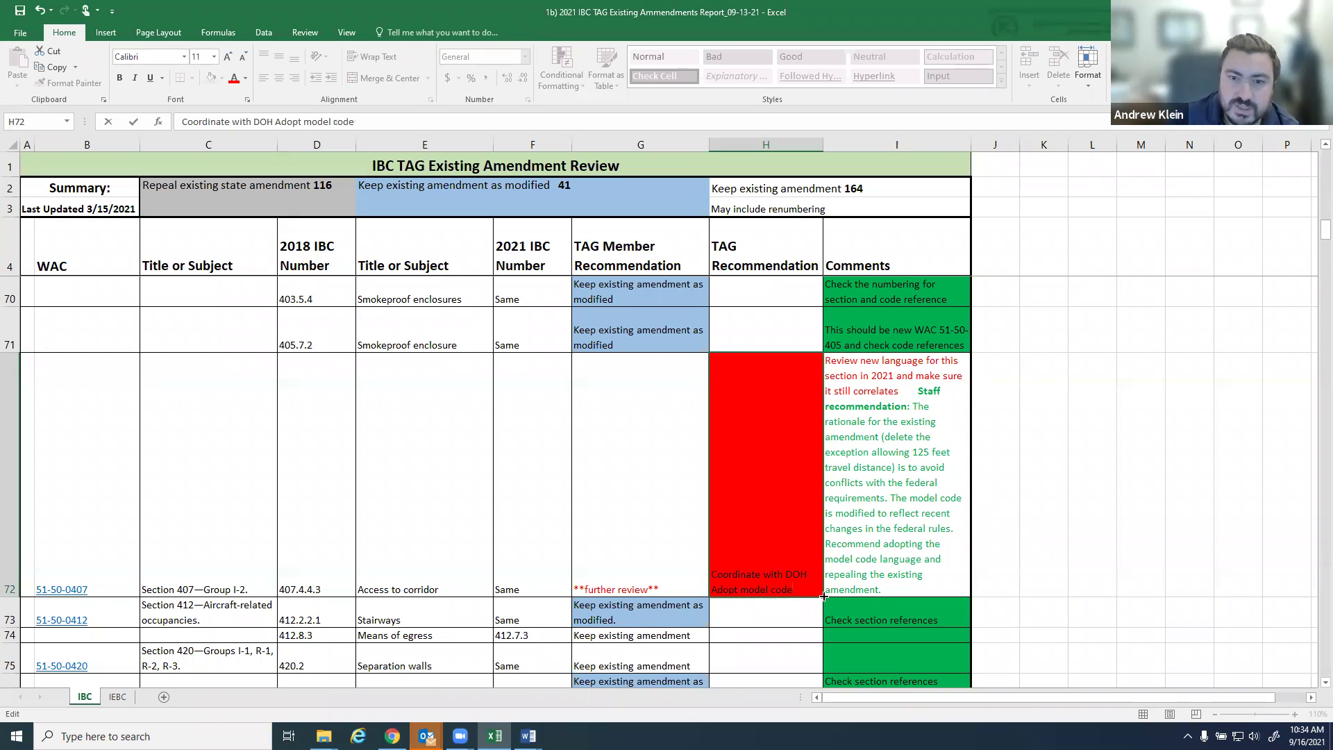
{"action": "left_click", "coordinate": [1121, 559]}
Examine the remaining chapter 04 amendments from section 412.2.2.1 and the 06 Types of Construction amendments through section 603.1
{"action": "scroll", "coordinate": [1047, 538], "scroll_direction": "down", "scroll_amount": 1}
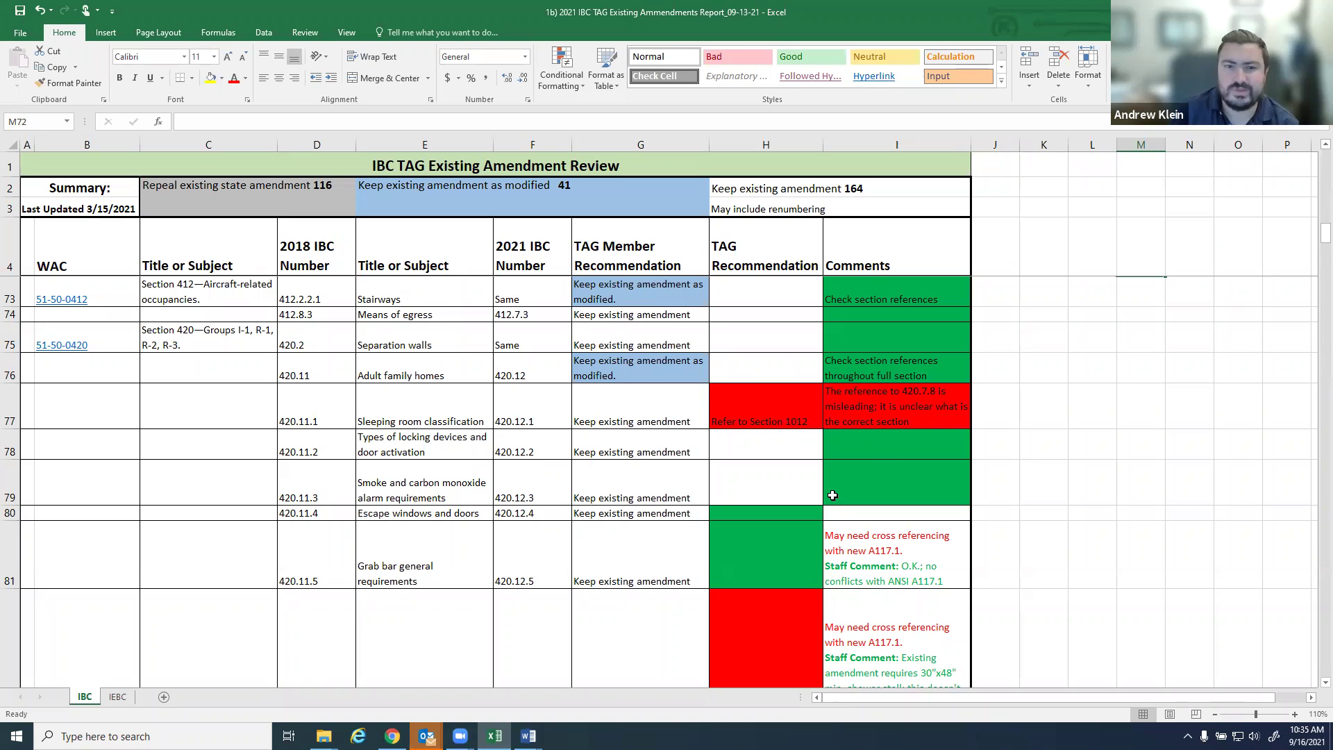
{"action": "scroll", "coordinate": [791, 485], "scroll_direction": "down", "scroll_amount": 2}
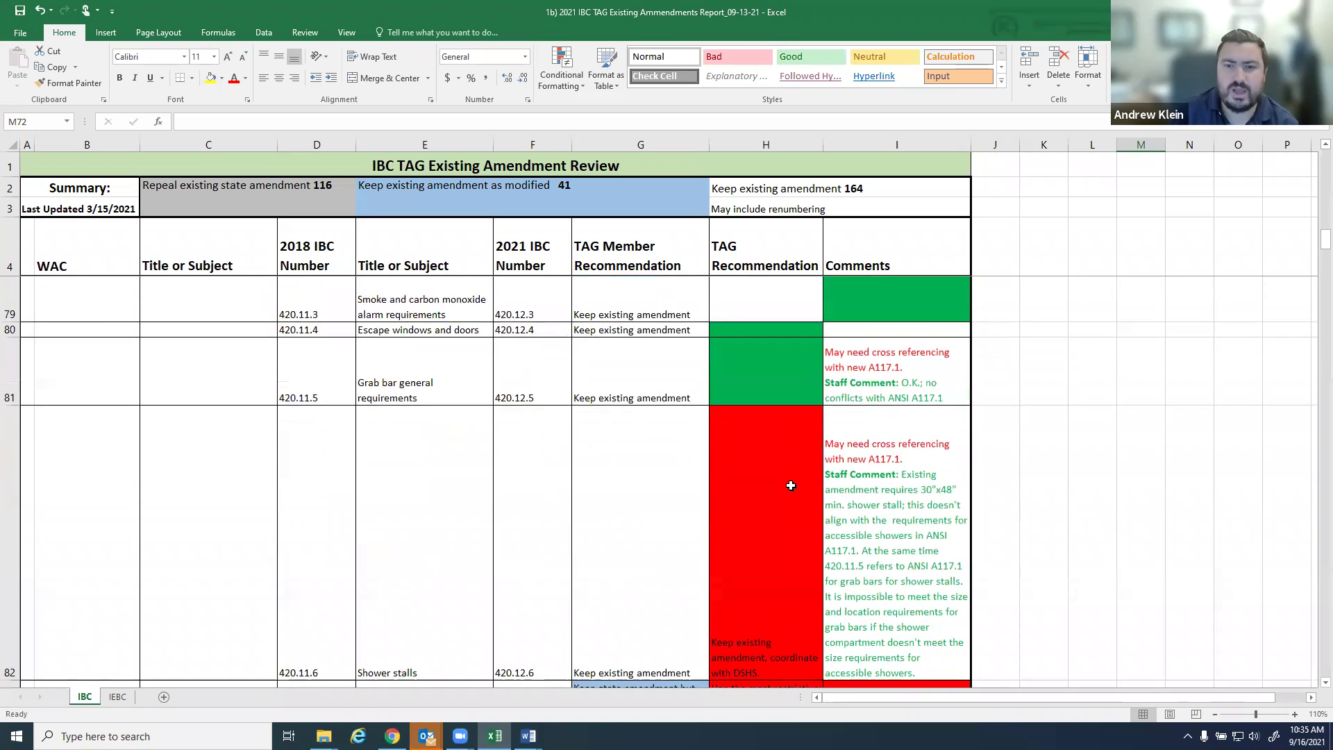
{"action": "scroll", "coordinate": [791, 486], "scroll_direction": "down", "scroll_amount": 1}
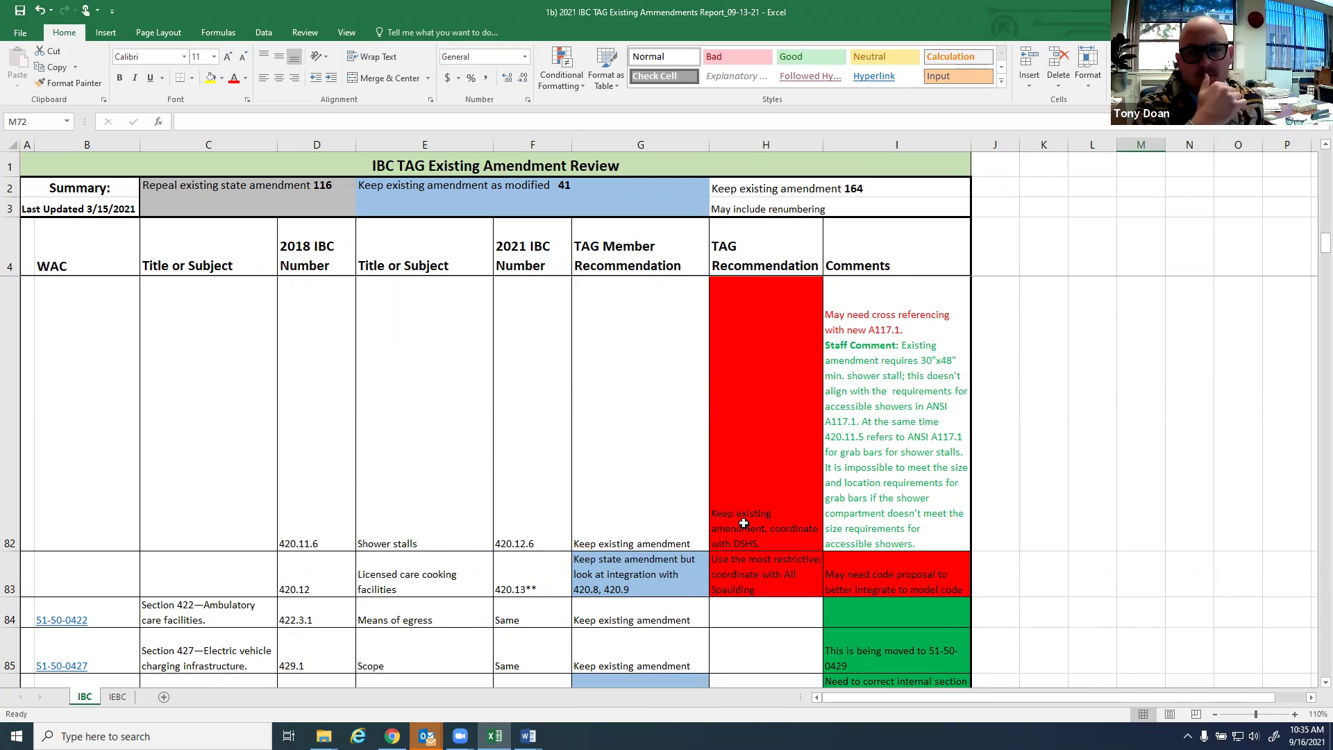
{"action": "scroll", "coordinate": [743, 523], "scroll_direction": "down", "scroll_amount": 2}
{"action": "scroll", "coordinate": [743, 523], "scroll_direction": "down", "scroll_amount": 6}
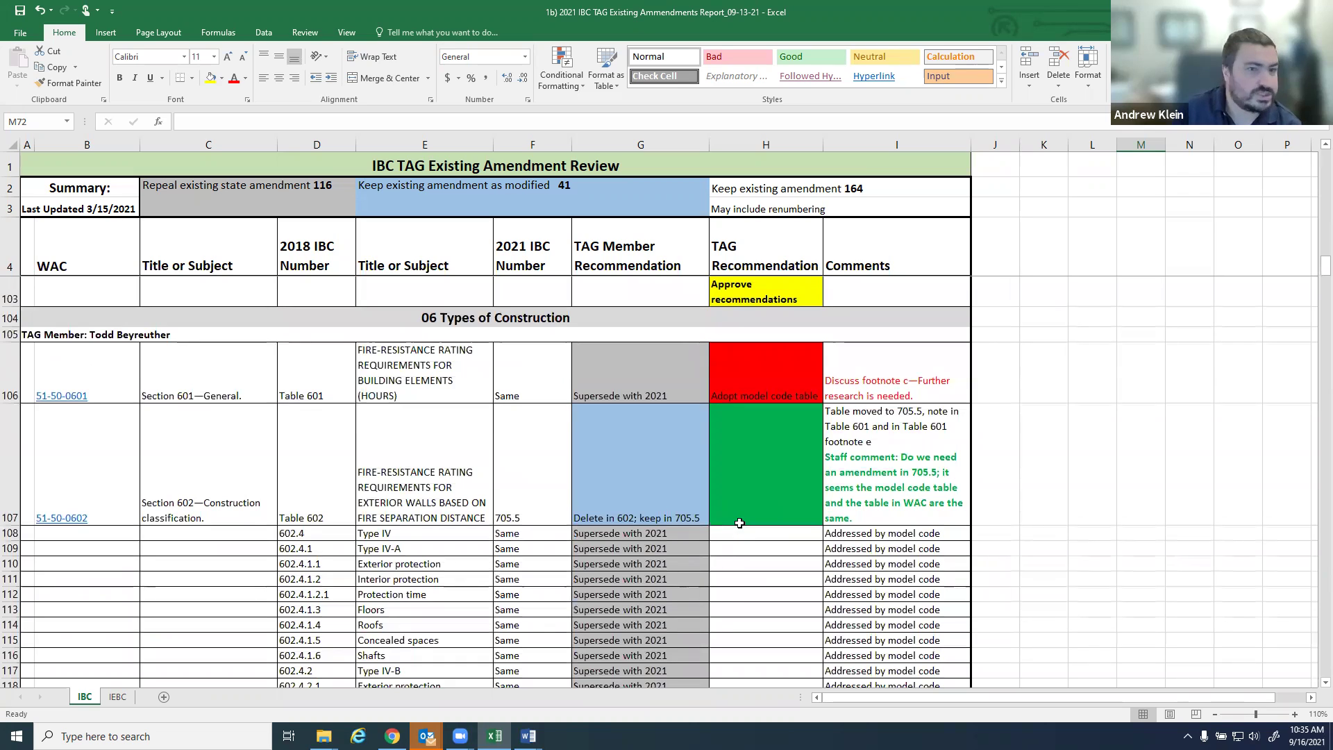
{"action": "scroll", "coordinate": [739, 523], "scroll_direction": "down", "scroll_amount": 5}
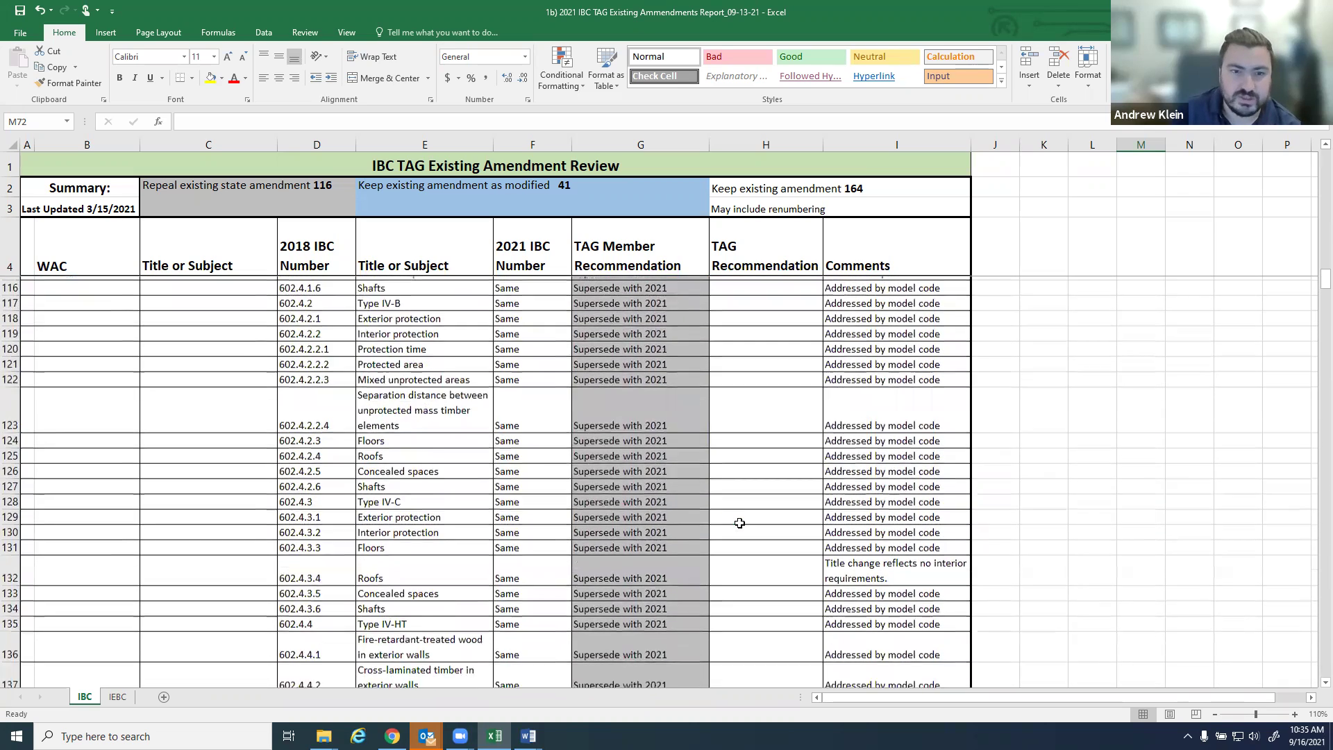
{"action": "scroll", "coordinate": [740, 522], "scroll_direction": "down", "scroll_amount": 5}
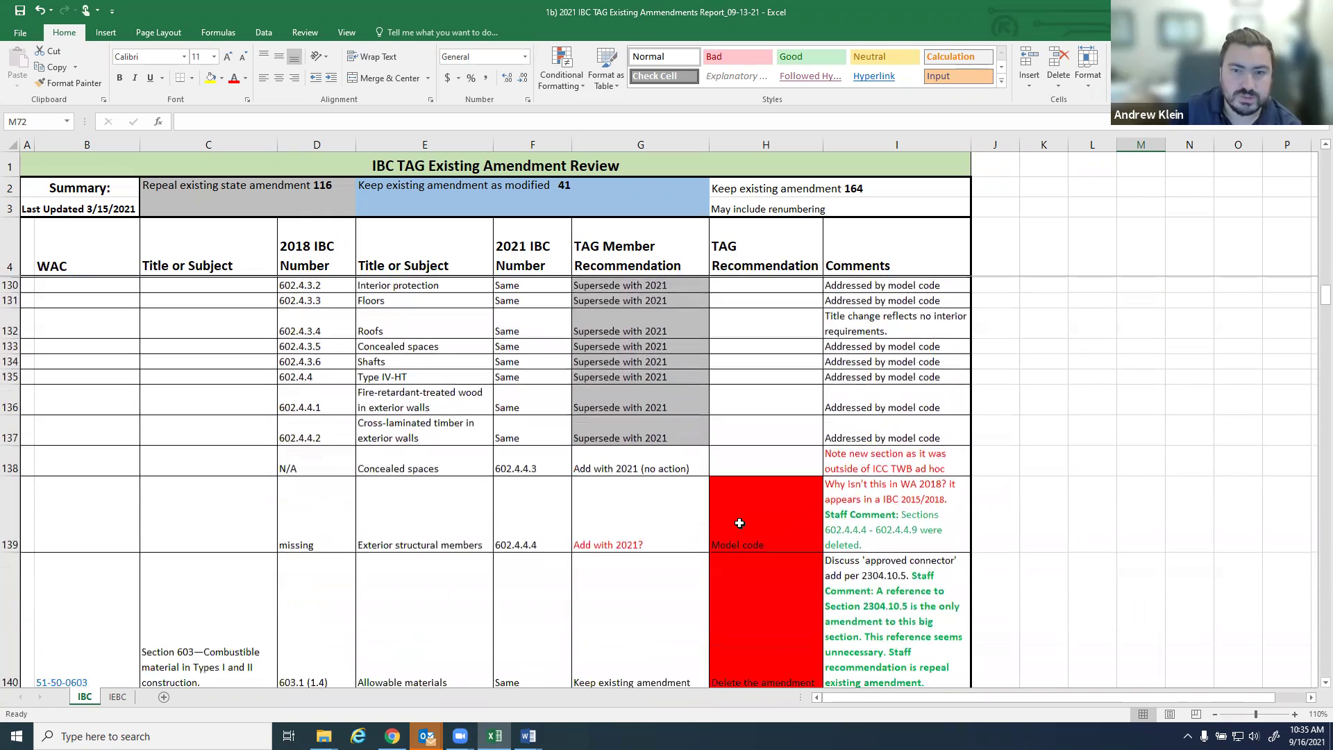
{"action": "scroll", "coordinate": [739, 523], "scroll_direction": "down", "scroll_amount": 1}
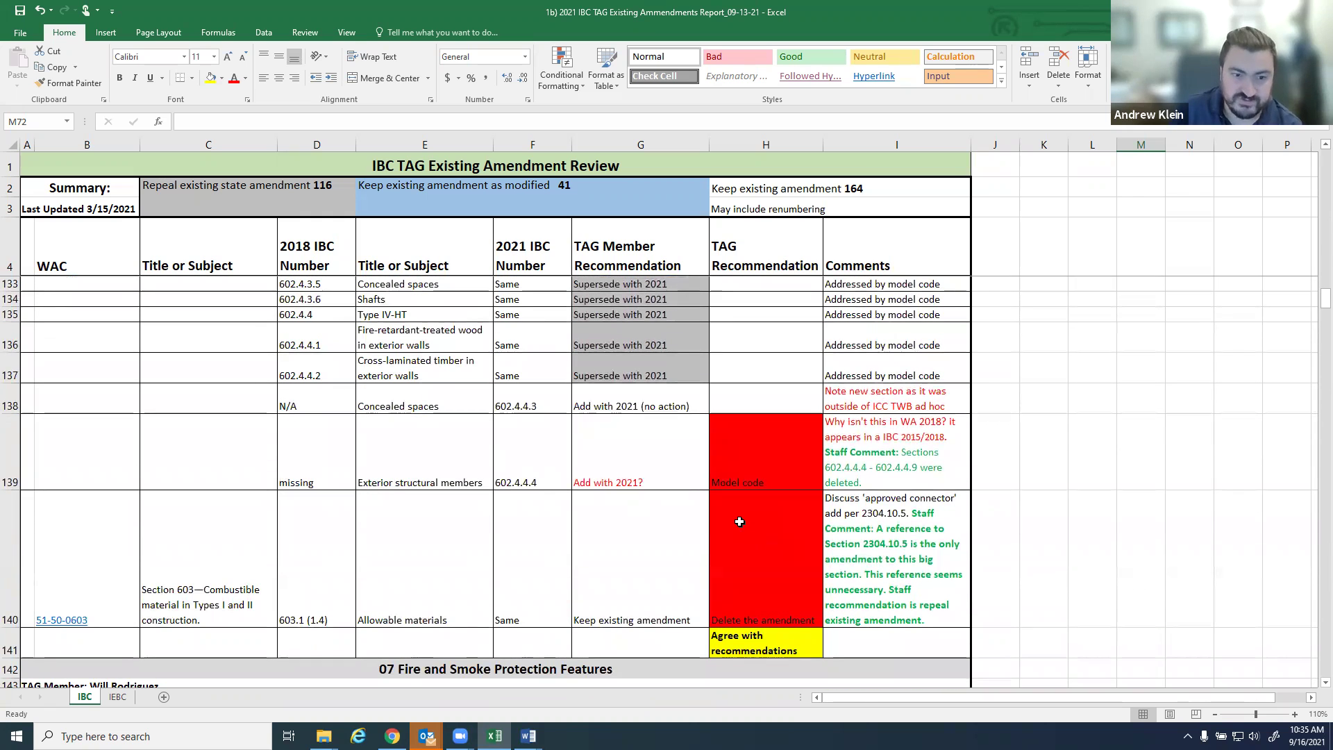
Examine the 07 Fire and Smoke Protection Features amendments and the chapter 9 rows through section 907.5.2.1.2 Maximum sound pressure
{"action": "scroll", "coordinate": [739, 522], "scroll_direction": "down", "scroll_amount": 6}
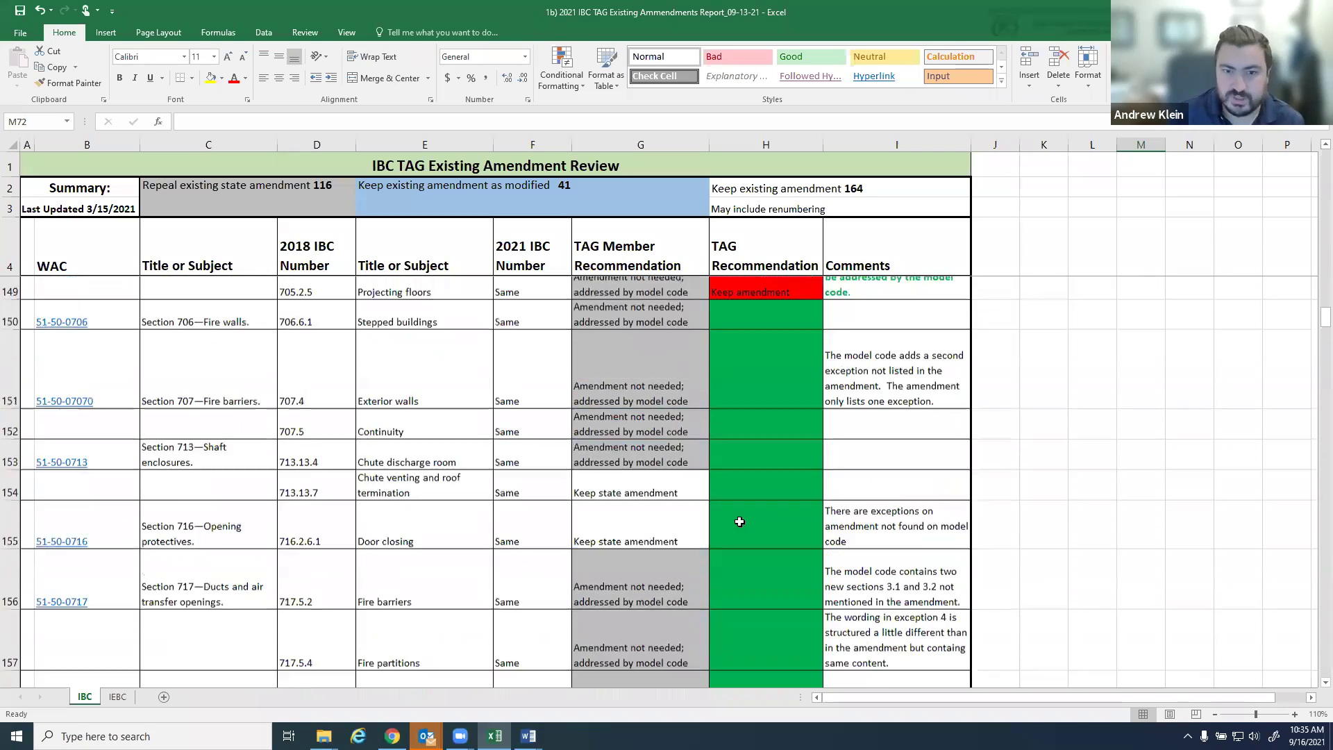
{"action": "scroll", "coordinate": [739, 523], "scroll_direction": "up", "scroll_amount": 1}
{"action": "scroll", "coordinate": [740, 523], "scroll_direction": "down", "scroll_amount": 3}
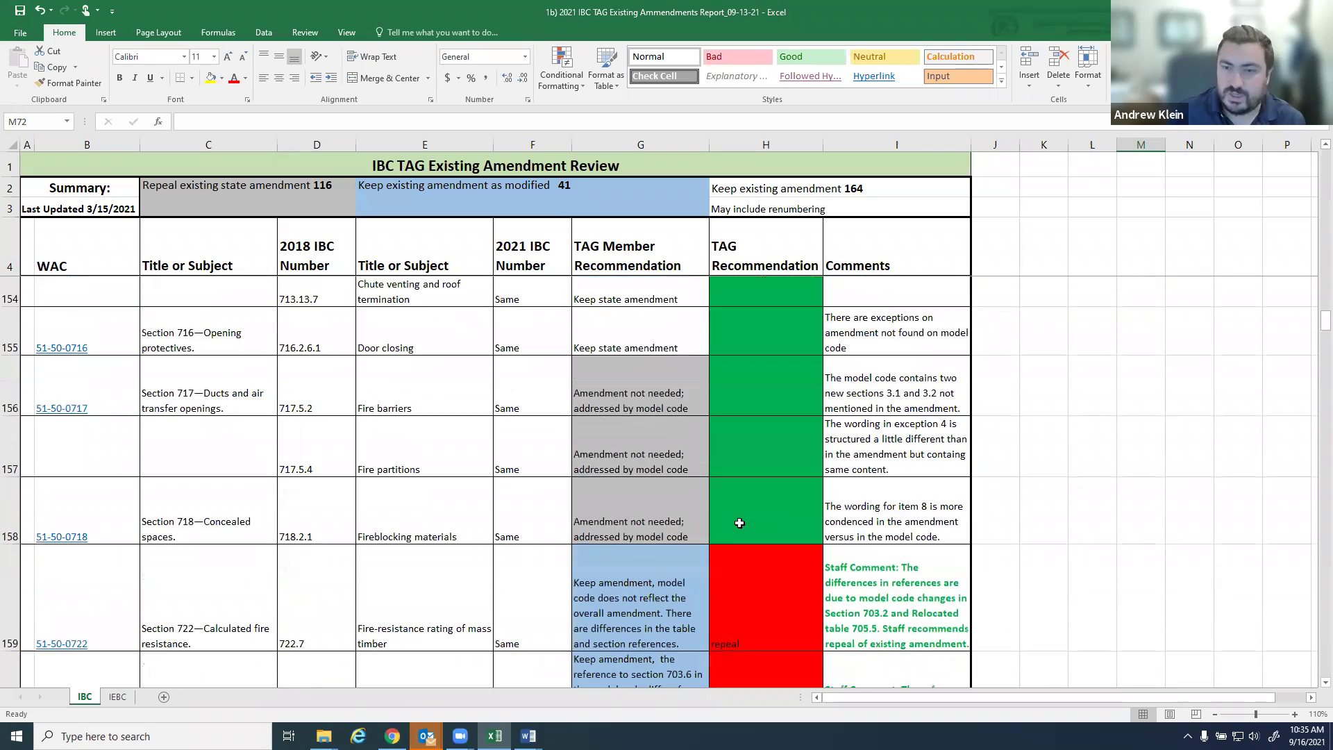
{"action": "scroll", "coordinate": [739, 523], "scroll_direction": "down", "scroll_amount": 2}
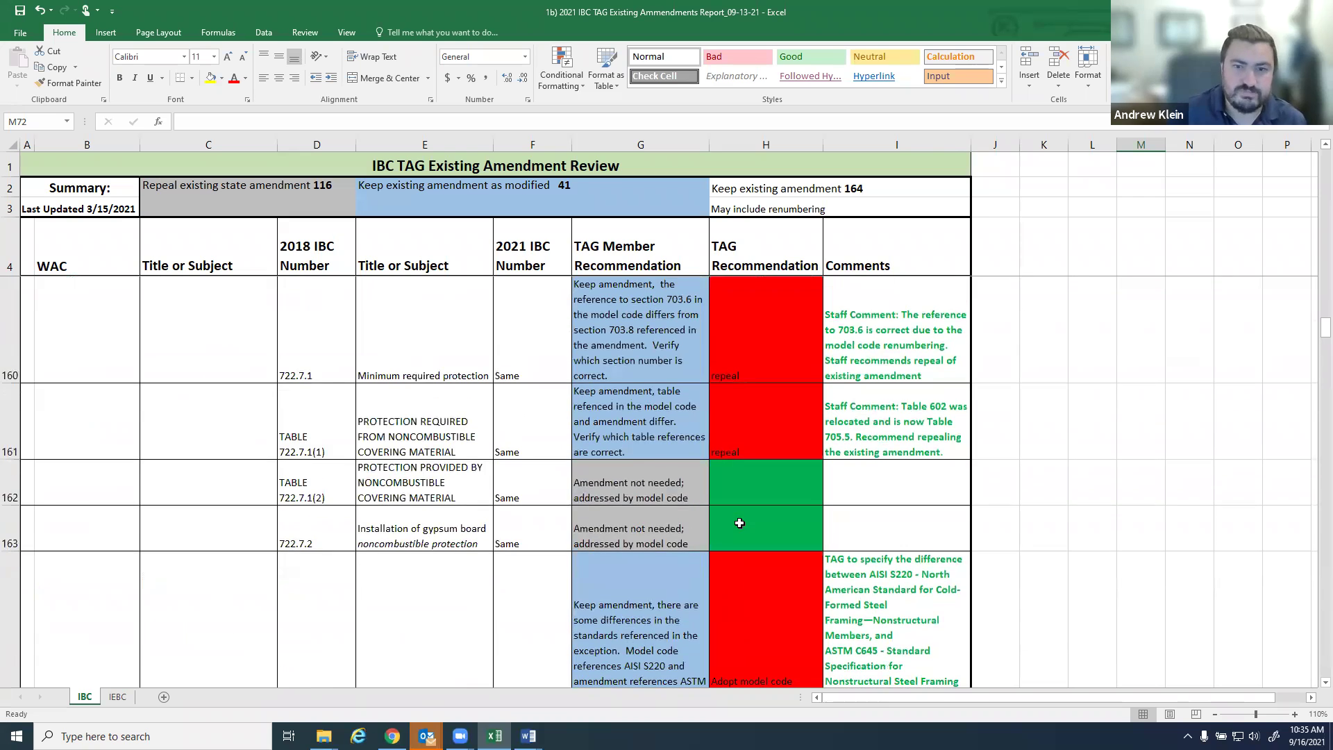
{"action": "scroll", "coordinate": [740, 523], "scroll_direction": "down", "scroll_amount": 4}
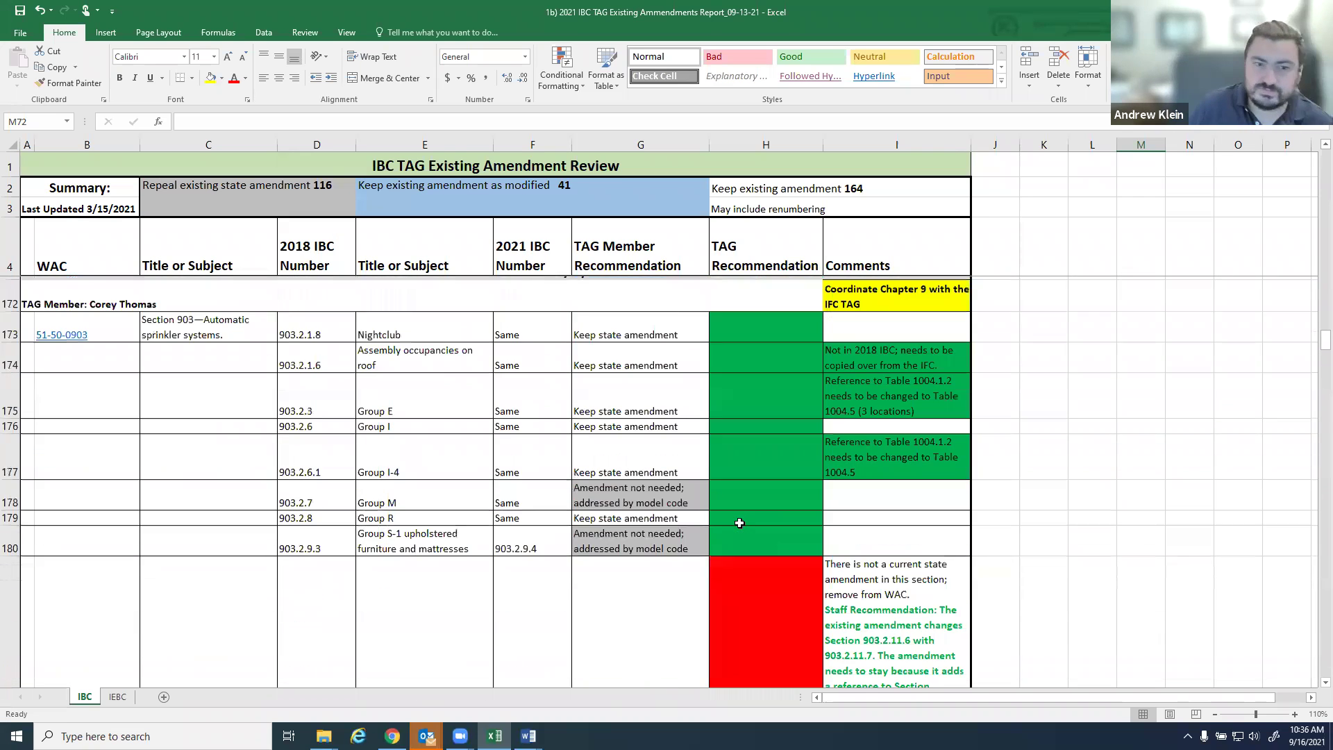
{"action": "scroll", "coordinate": [740, 523], "scroll_direction": "down", "scroll_amount": 3}
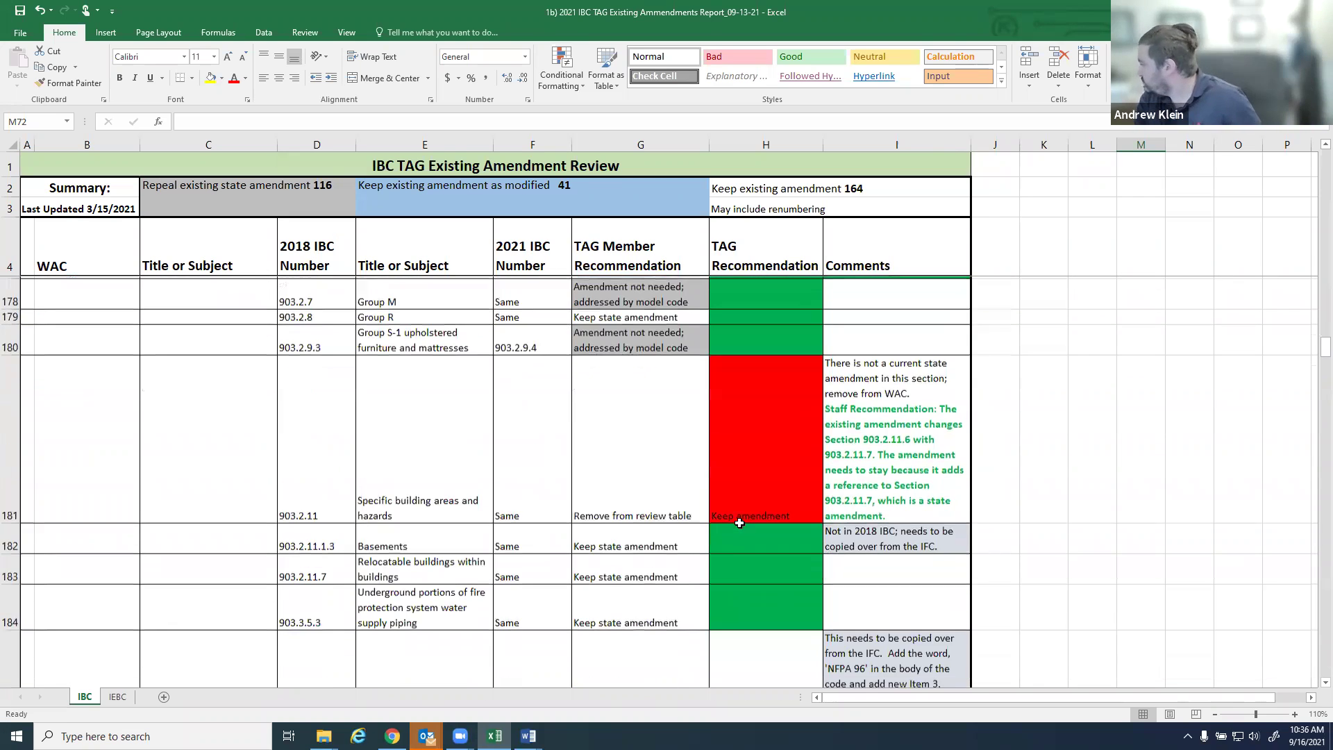
{"action": "scroll", "coordinate": [739, 523], "scroll_direction": "down", "scroll_amount": 1}
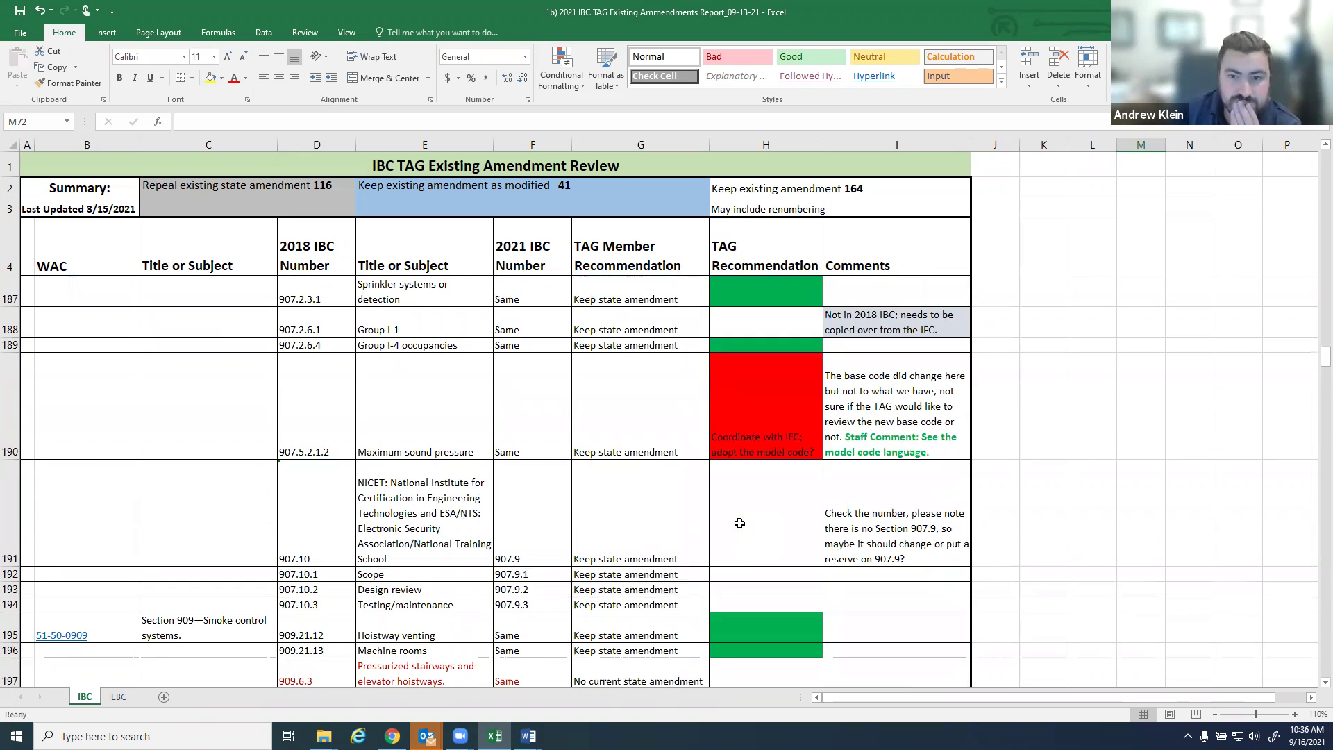
{"action": "scroll", "coordinate": [739, 523], "scroll_direction": "up", "scroll_amount": 1}
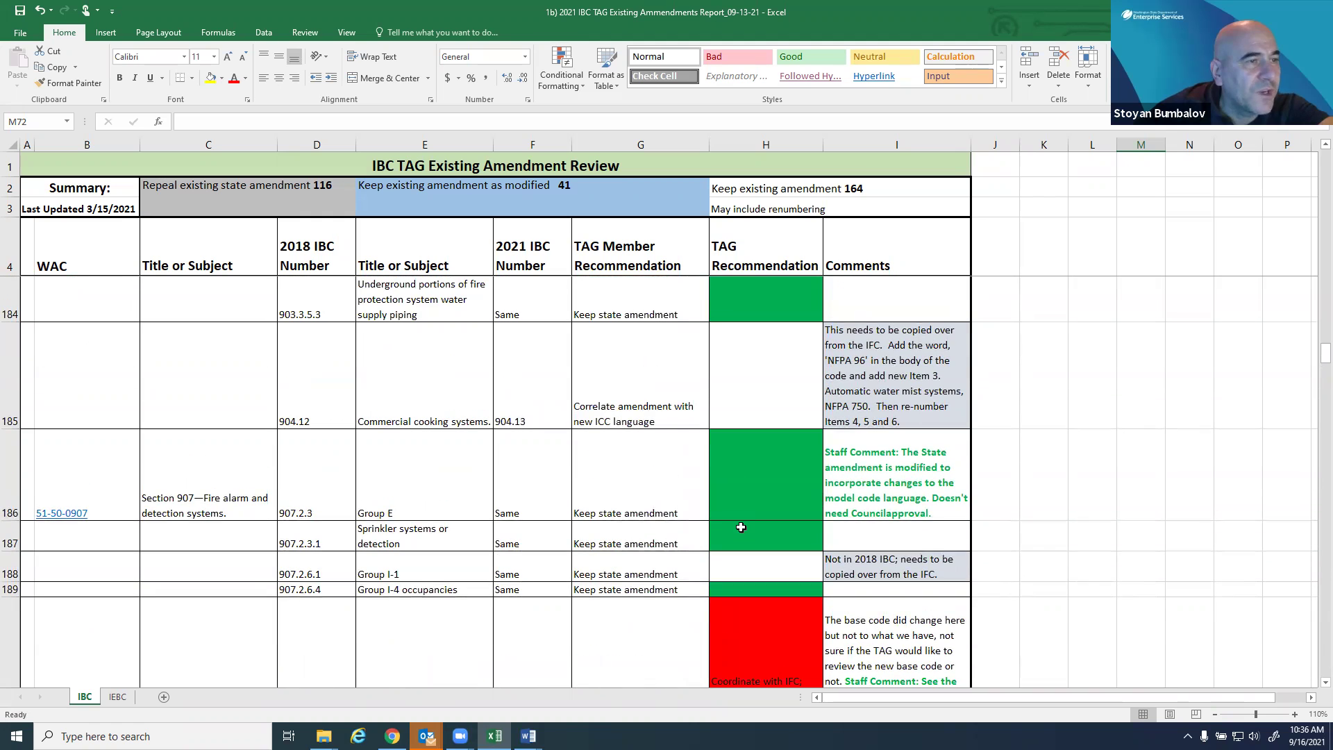
{"action": "scroll", "coordinate": [784, 489], "scroll_direction": "down", "scroll_amount": 1}
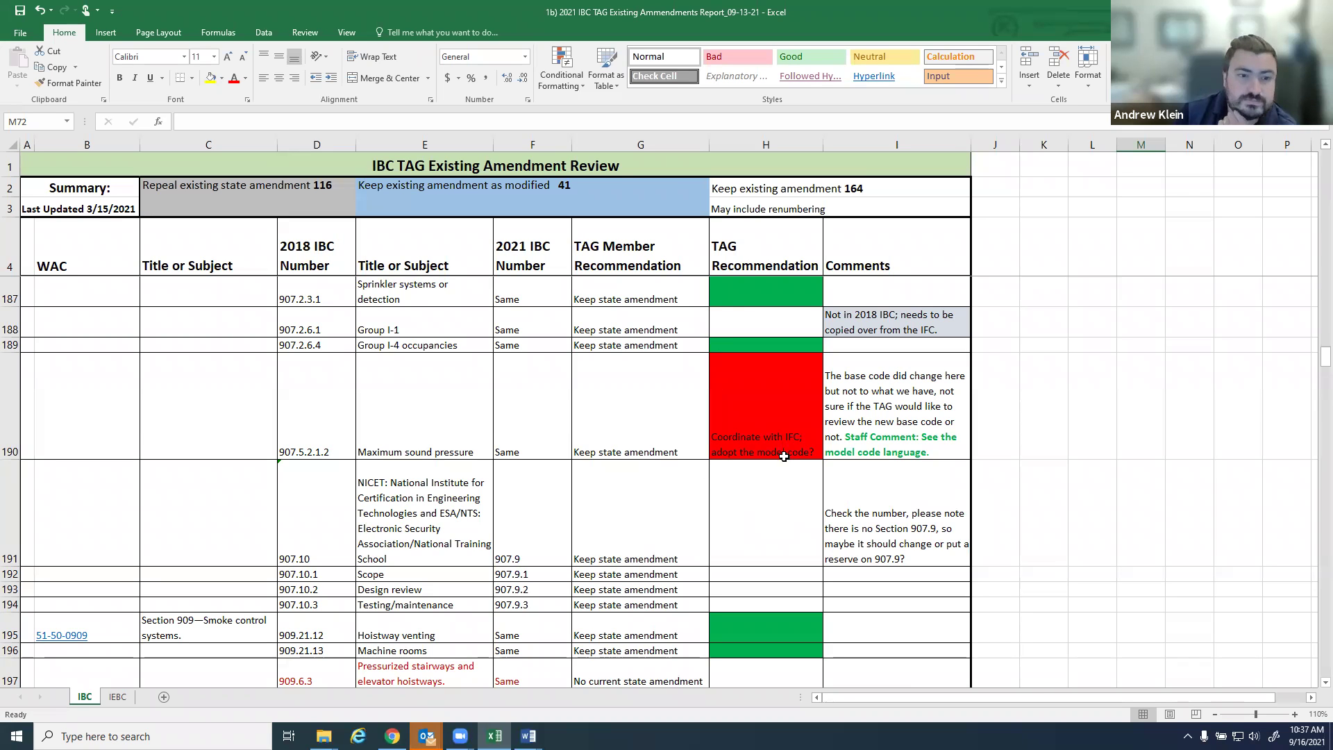
Examine the remaining chapter 9 amendments and the 10 Means of Egress rows through section 1010.1.10.3 Electrical rooms and working clearances
{"action": "scroll", "coordinate": [784, 457], "scroll_direction": "down", "scroll_amount": 3}
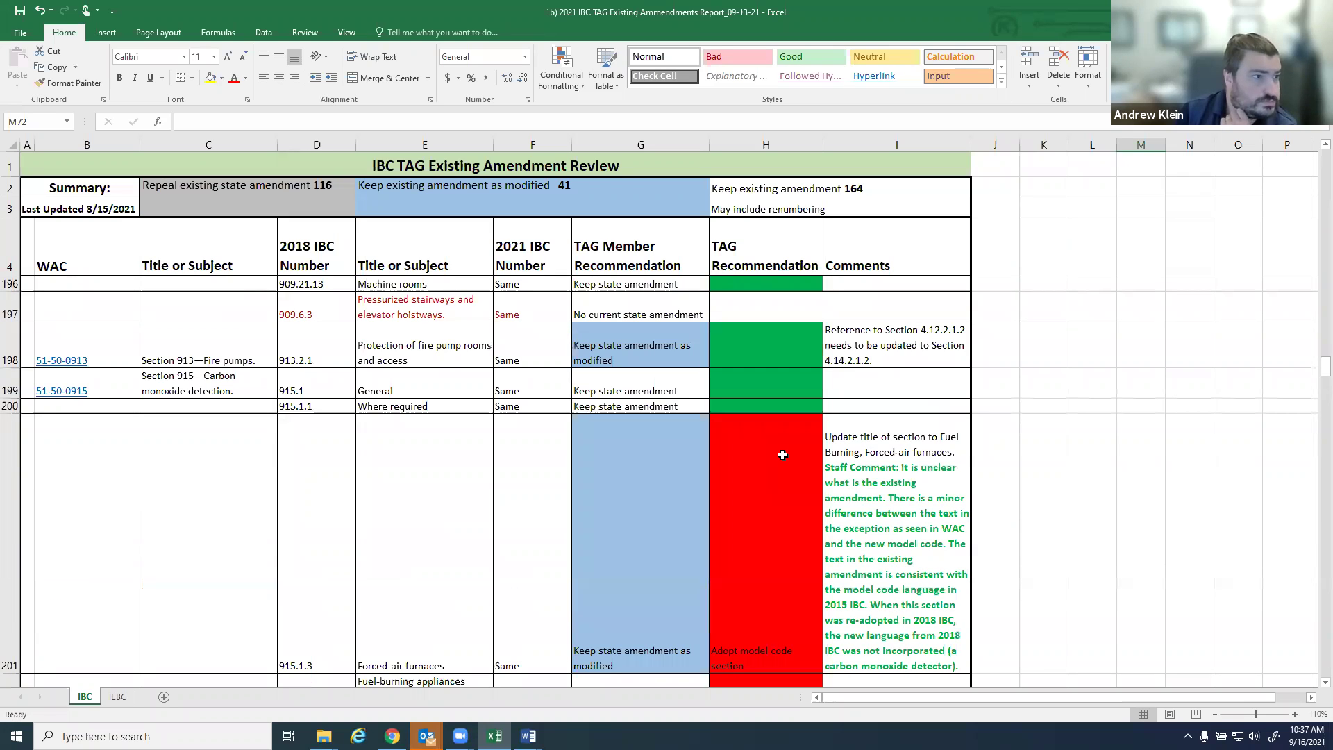
{"action": "scroll", "coordinate": [782, 455], "scroll_direction": "down", "scroll_amount": 1}
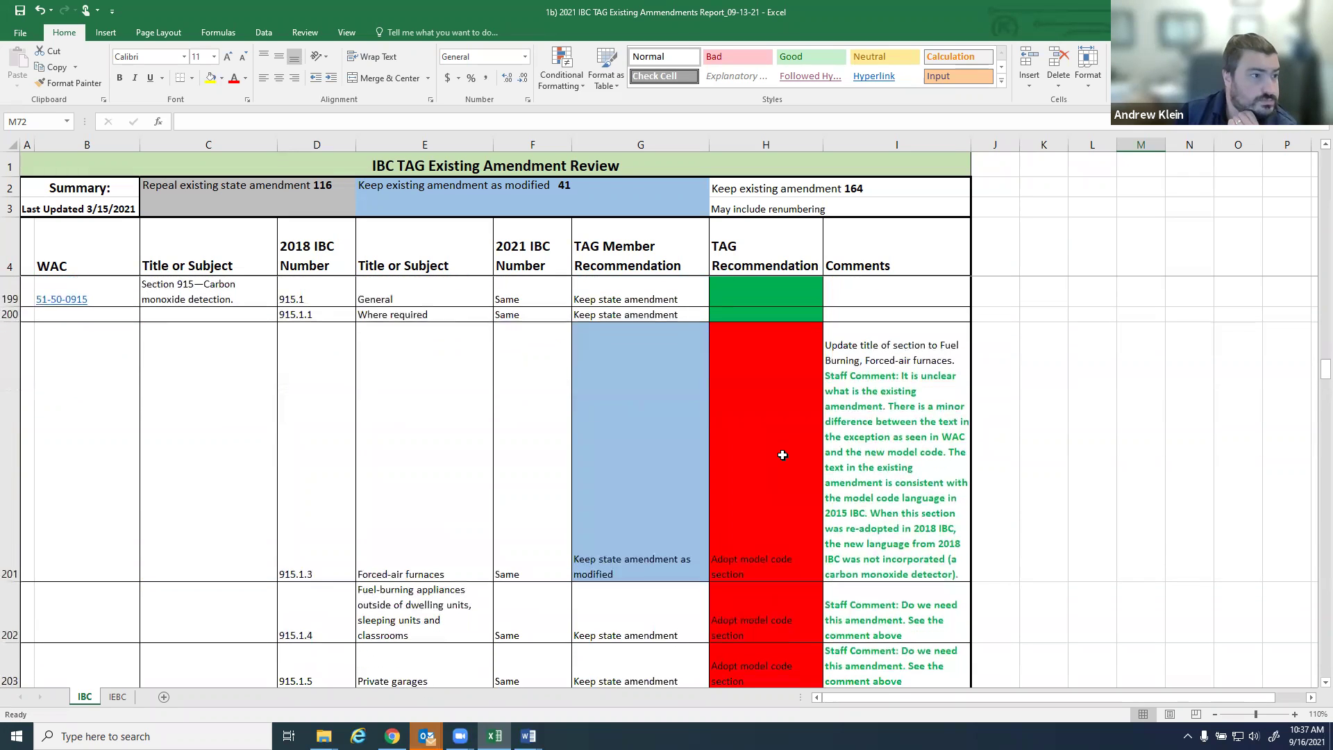
{"action": "scroll", "coordinate": [782, 455], "scroll_direction": "down", "scroll_amount": 3}
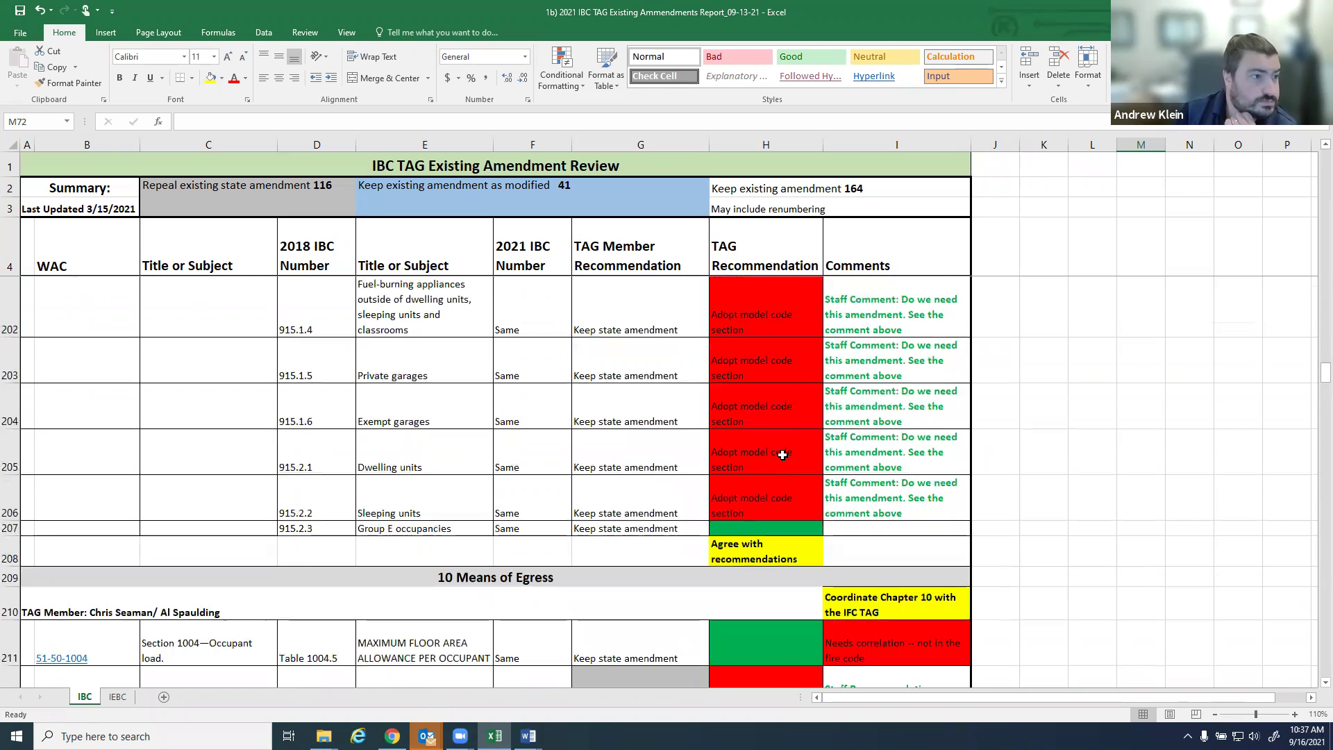
{"action": "scroll", "coordinate": [782, 454], "scroll_direction": "down", "scroll_amount": 3}
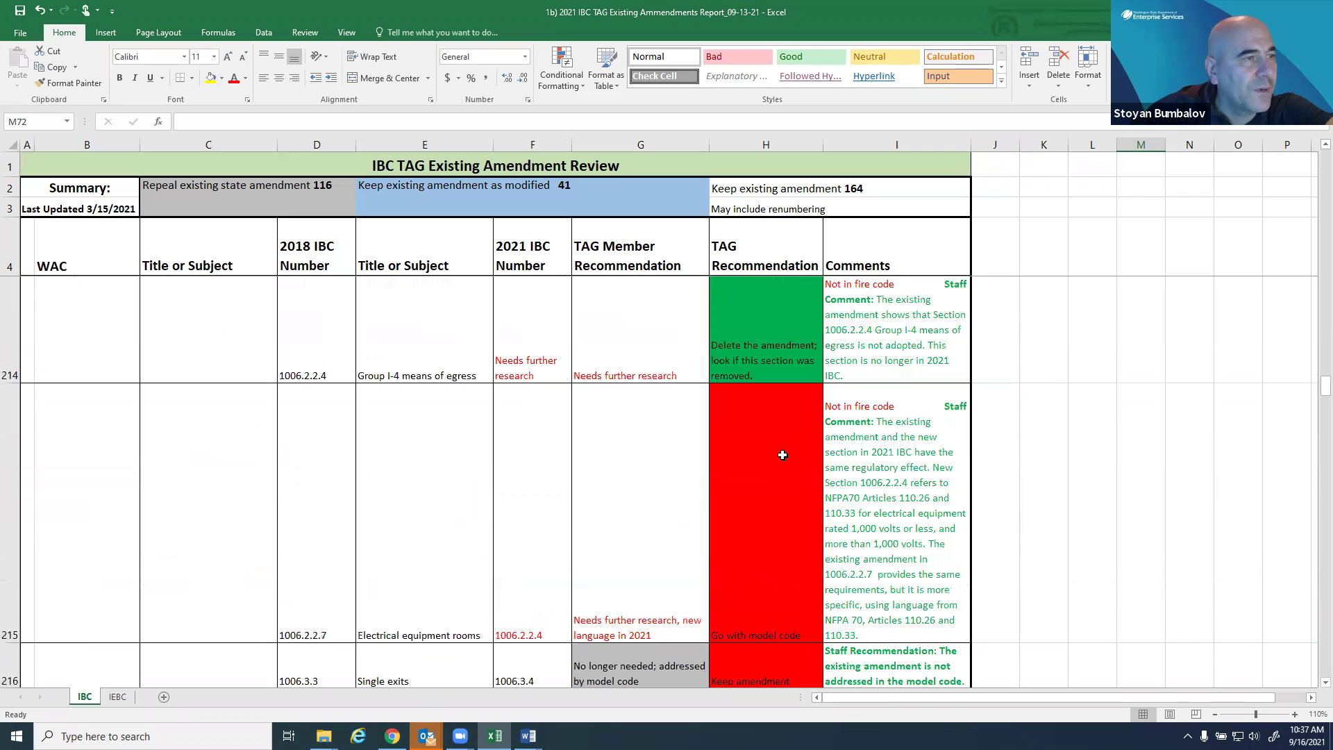
{"action": "scroll", "coordinate": [783, 455], "scroll_direction": "down", "scroll_amount": 3}
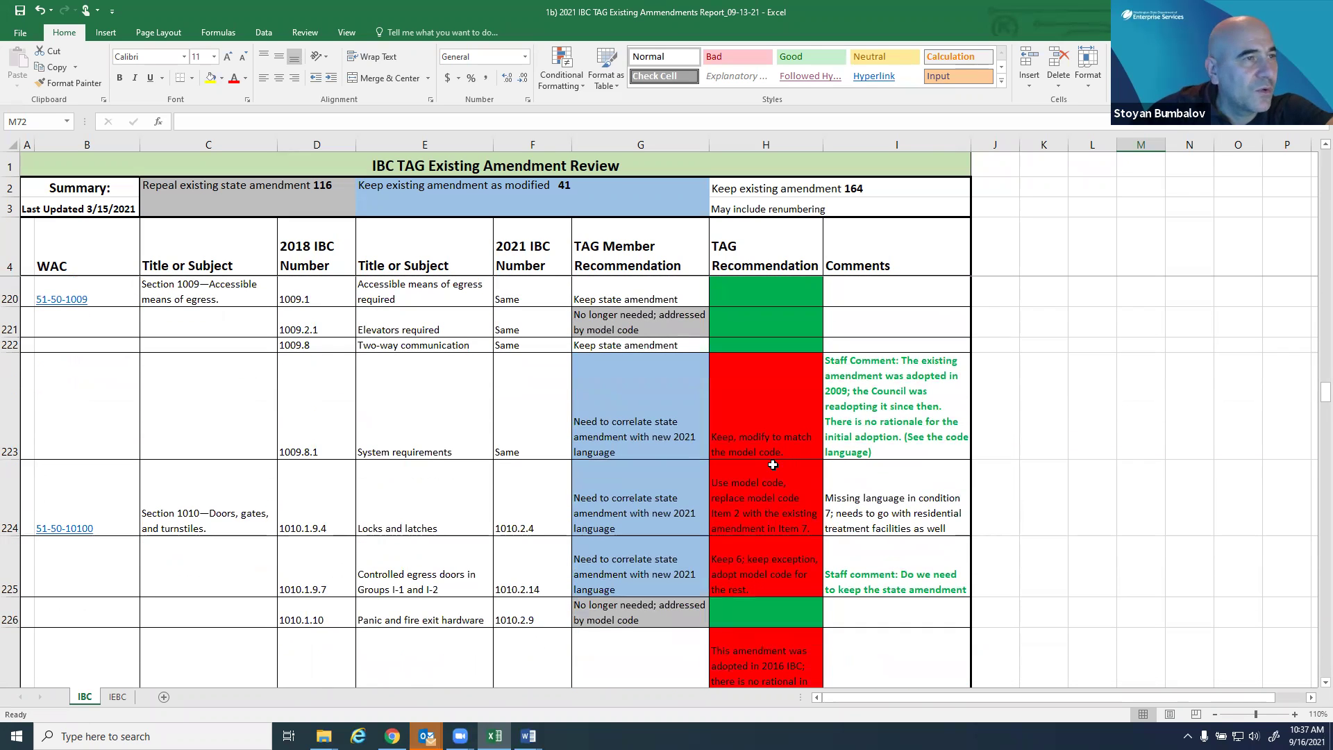
{"action": "scroll", "coordinate": [773, 465], "scroll_direction": "down", "scroll_amount": 1}
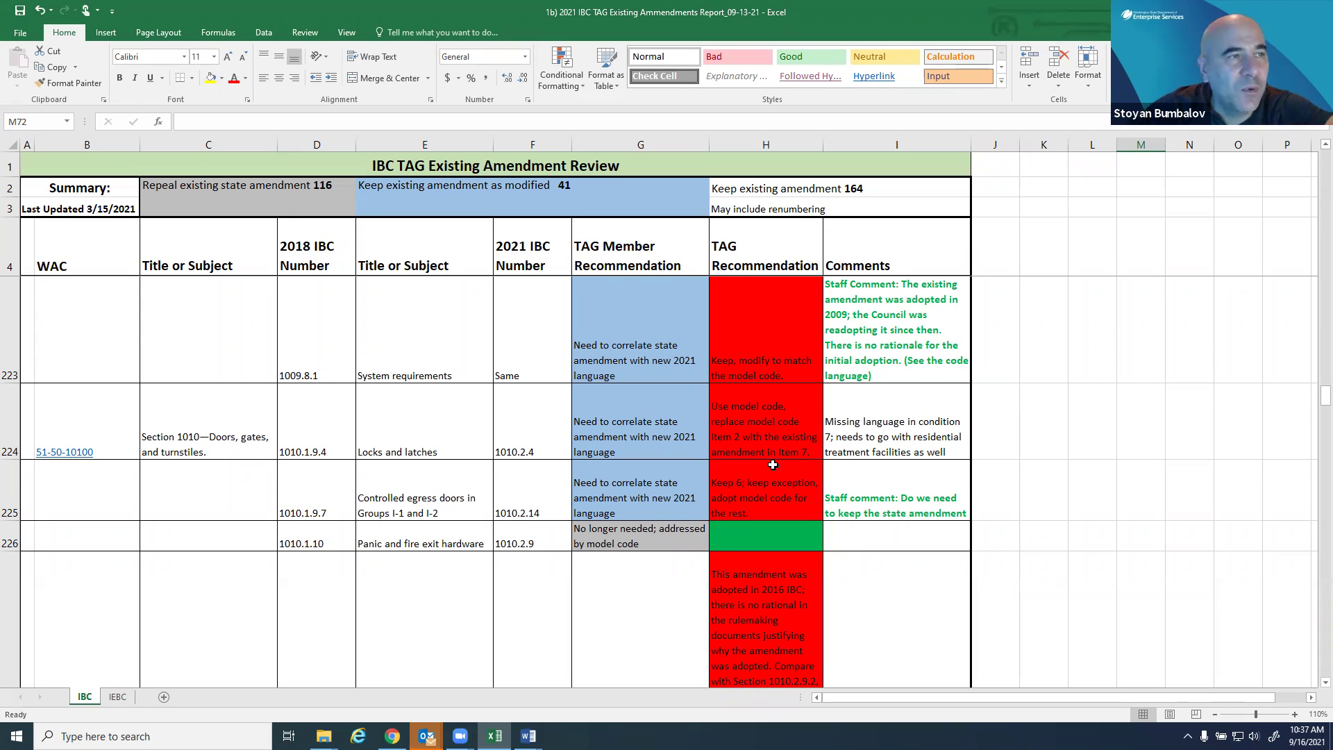
{"action": "scroll", "coordinate": [773, 465], "scroll_direction": "down", "scroll_amount": 1}
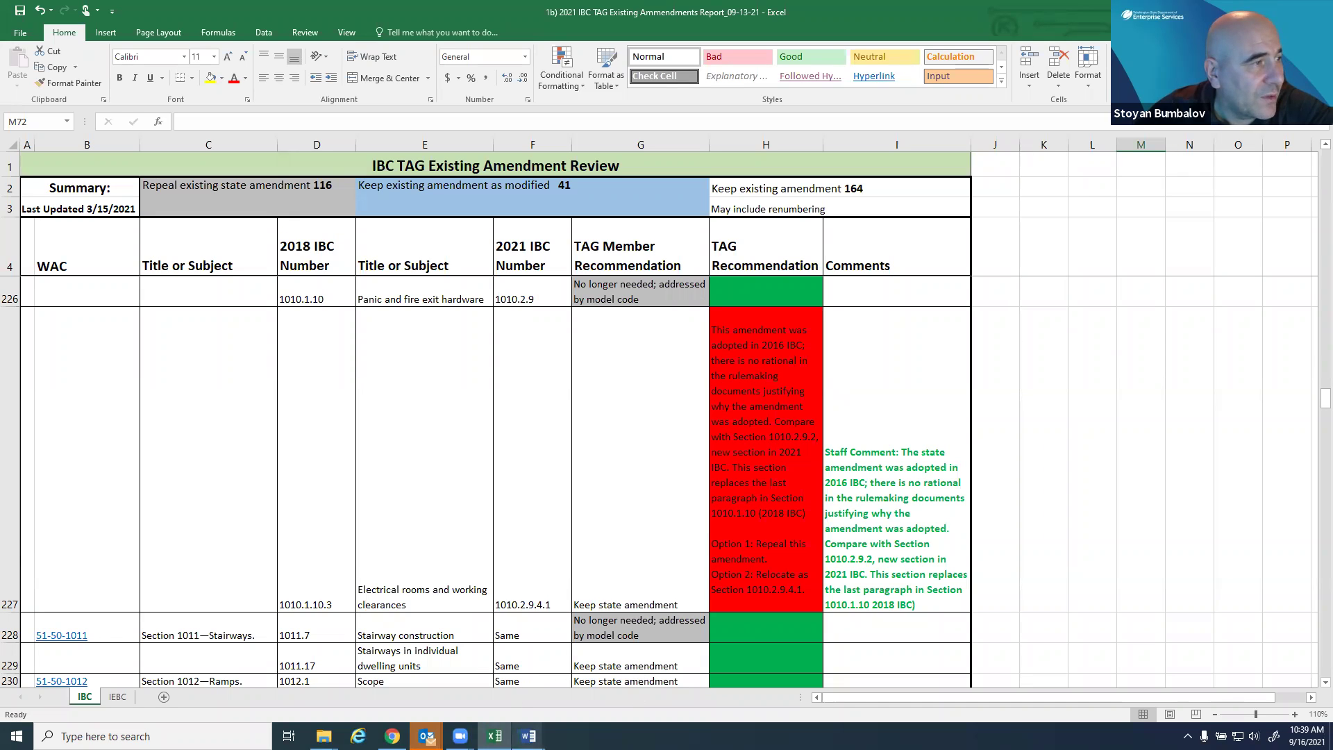
Switch to the Chapter 51-50 WAC document in Word and examine WAC 51-50-10100, comparing struck Section 1010.1.9.4 with 1010.2.4 Locks and latches
{"action": "mouse_move", "coordinate": [527, 736]}
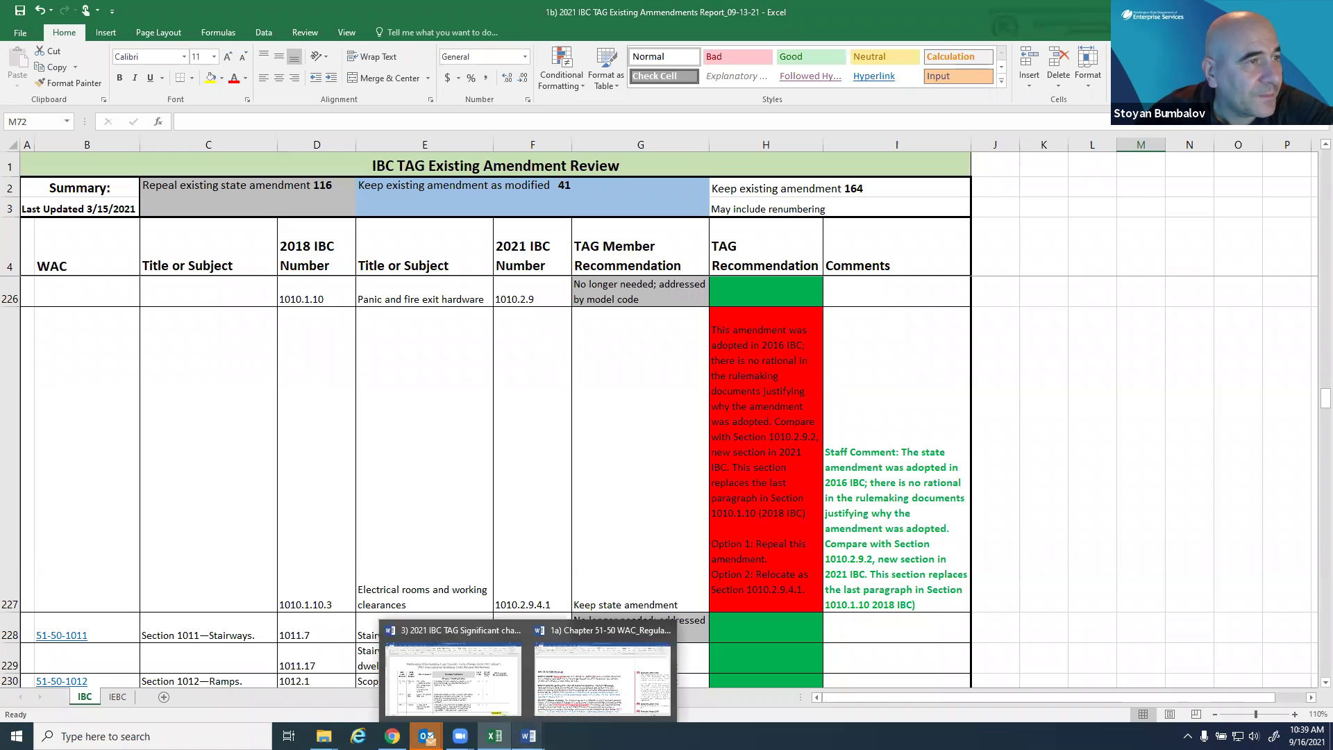
{"action": "left_click", "coordinate": [581, 684]}
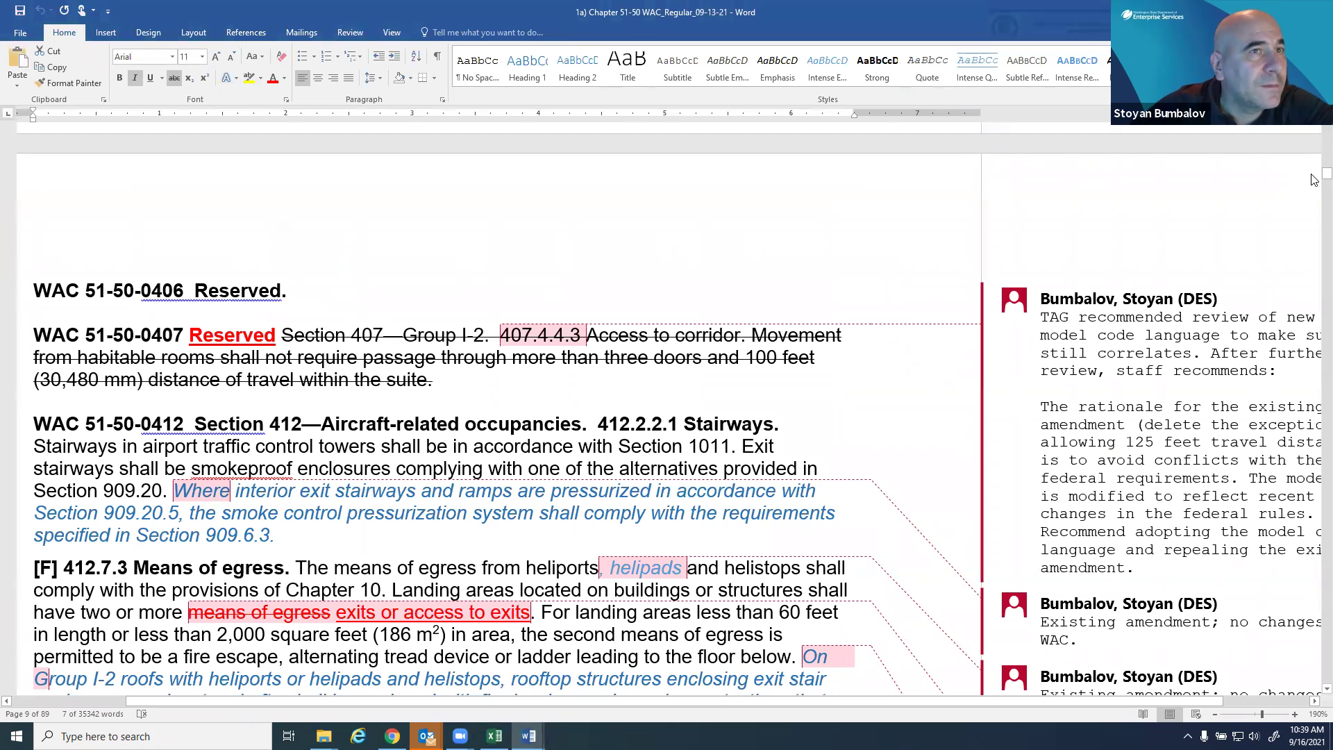
{"action": "left_click_drag", "start_coordinate": [1314, 180], "coordinate": [1313, 462]}
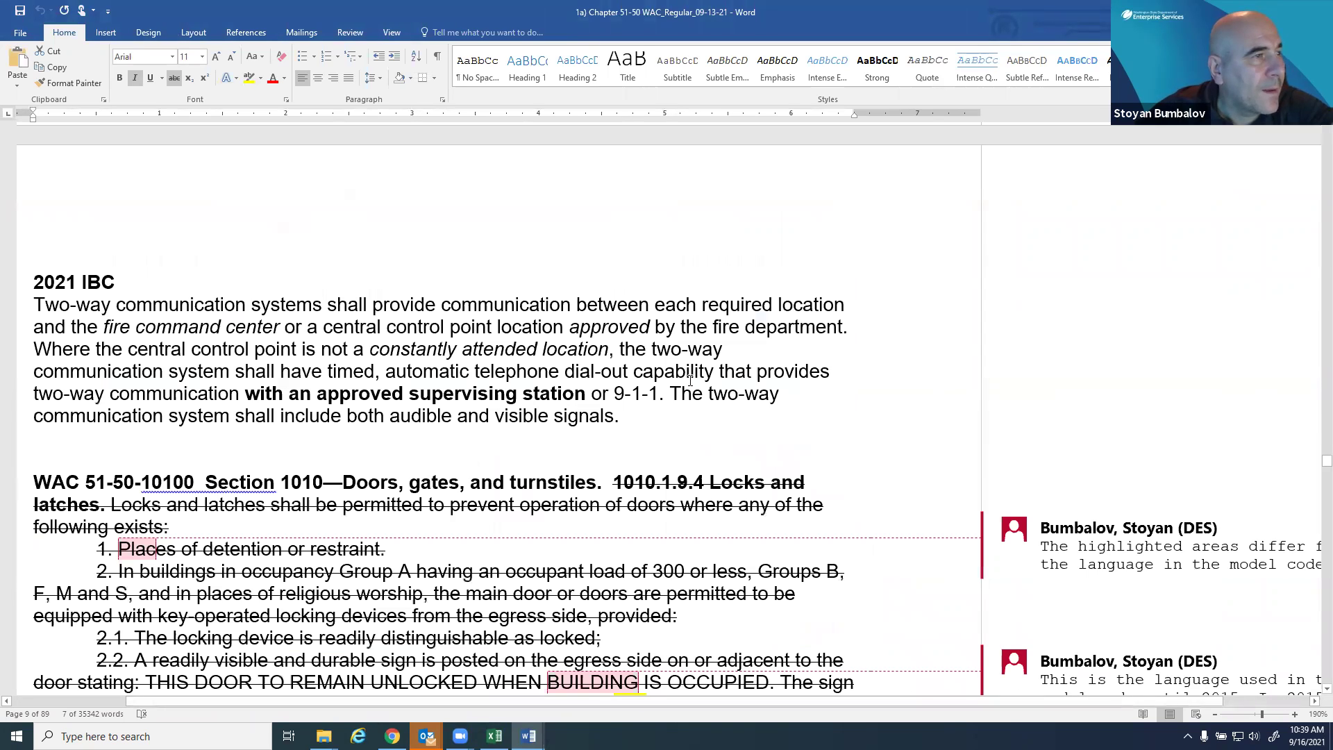
{"action": "scroll", "coordinate": [690, 379], "scroll_direction": "down", "scroll_amount": 5}
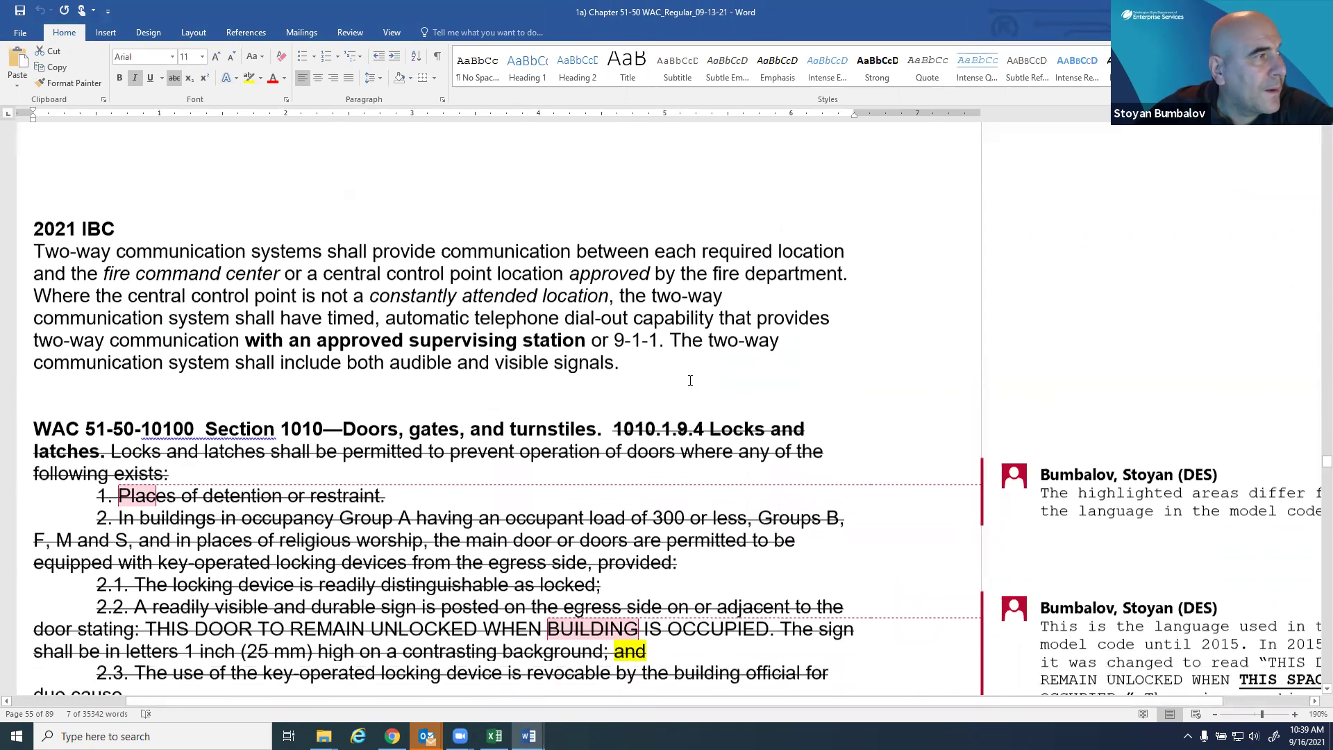
{"action": "scroll", "coordinate": [690, 380], "scroll_direction": "down", "scroll_amount": 12}
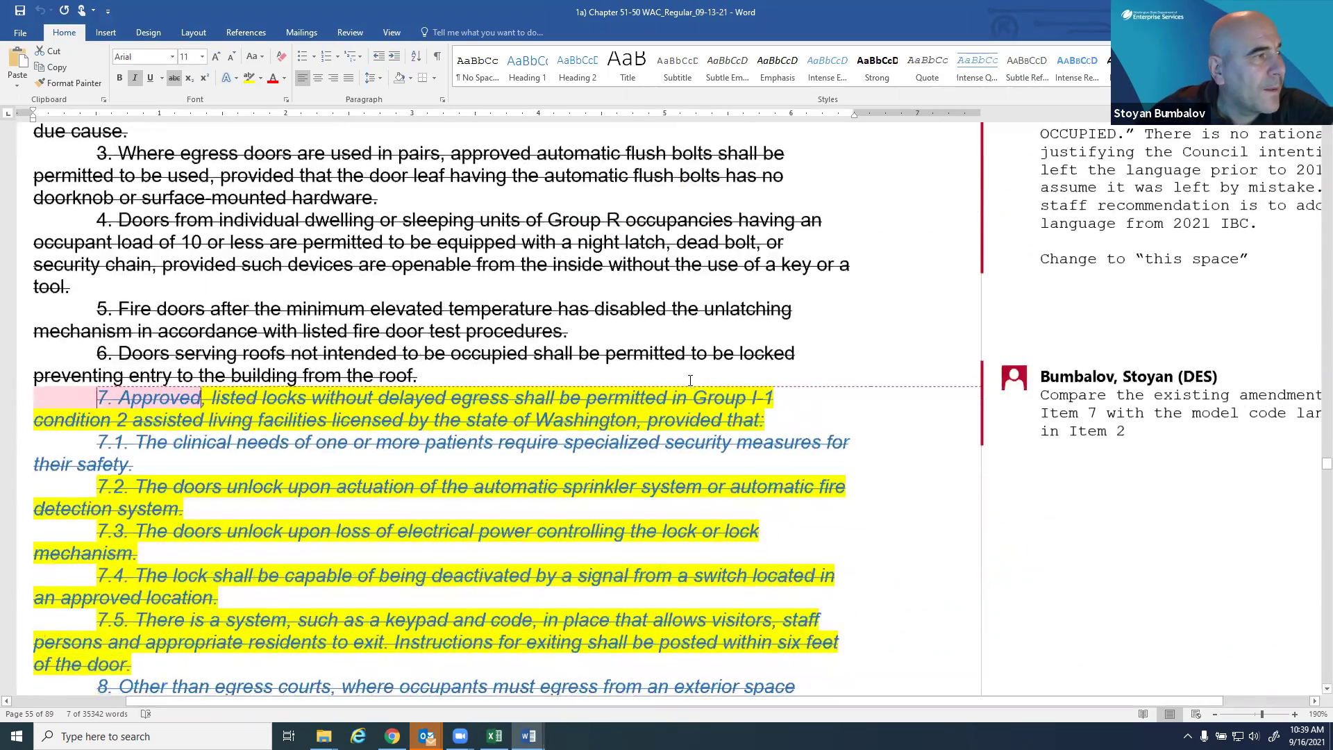
{"action": "scroll", "coordinate": [656, 373], "scroll_direction": "down", "scroll_amount": 5}
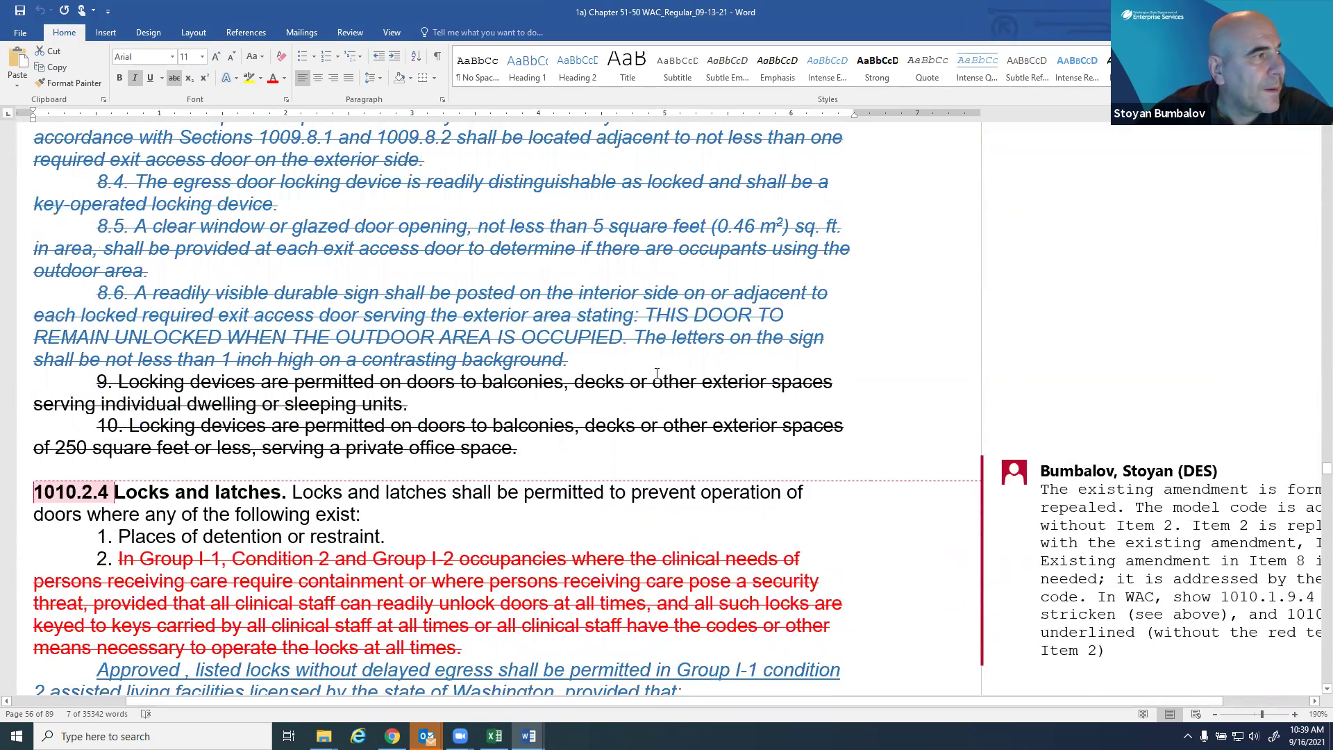
{"action": "scroll", "coordinate": [657, 373], "scroll_direction": "down", "scroll_amount": 1}
{"action": "scroll", "coordinate": [657, 374], "scroll_direction": "up", "scroll_amount": 1}
{"action": "scroll", "coordinate": [657, 374], "scroll_direction": "down", "scroll_amount": 3}
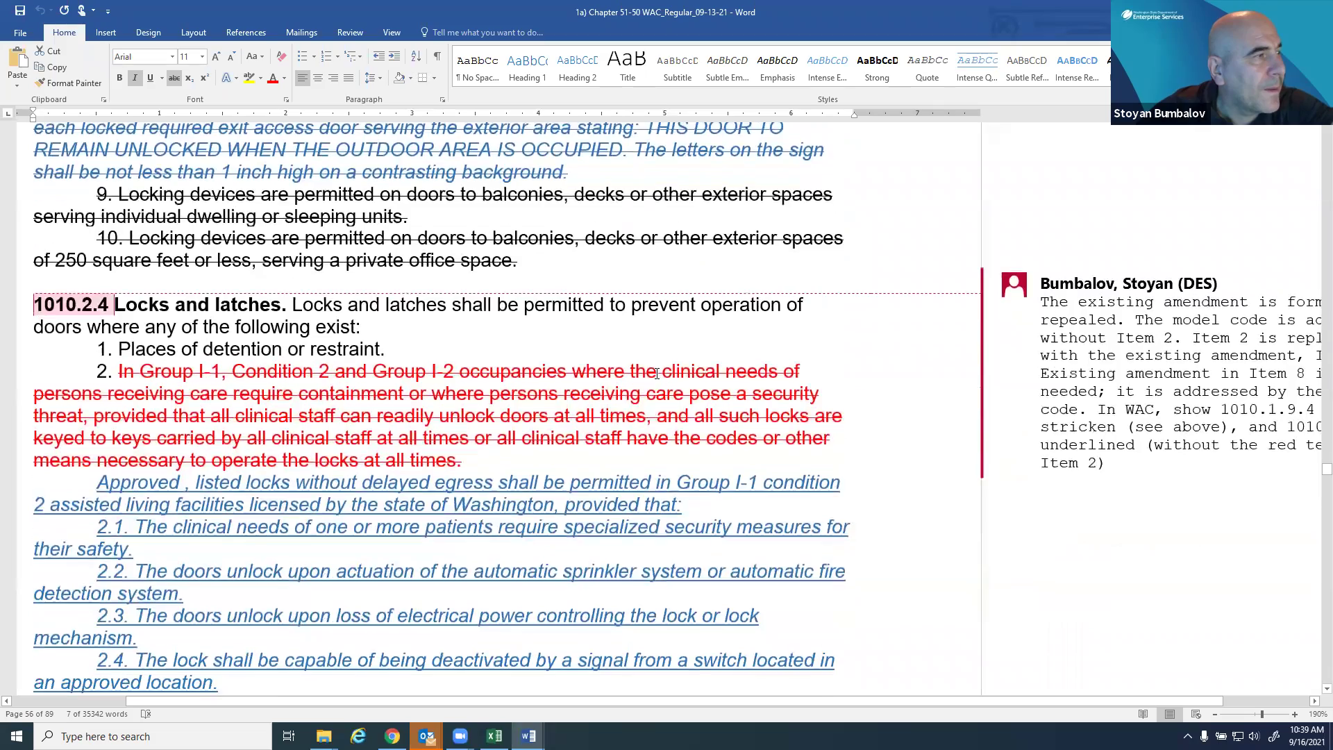
{"action": "scroll", "coordinate": [657, 373], "scroll_direction": "down", "scroll_amount": 6}
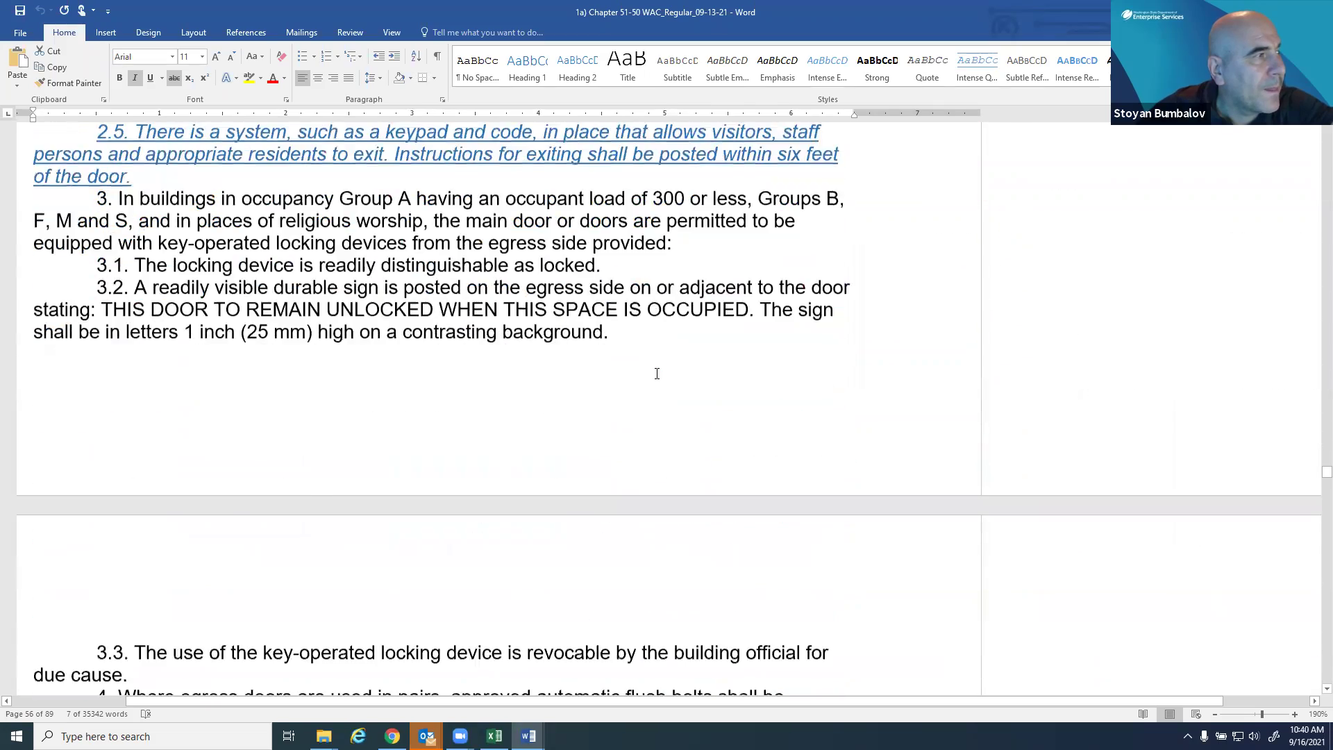
Examine 1009.8.1 System requirements in the WAC document and compare it with the 2021 IBC two-way communication text
{"action": "scroll", "coordinate": [657, 374], "scroll_direction": "down", "scroll_amount": 3}
{"action": "scroll", "coordinate": [657, 374], "scroll_direction": "up", "scroll_amount": 10}
{"action": "scroll", "coordinate": [656, 373], "scroll_direction": "up", "scroll_amount": 10}
{"action": "scroll", "coordinate": [576, 360], "scroll_direction": "up", "scroll_amount": 12}
{"action": "scroll", "coordinate": [576, 361], "scroll_direction": "up", "scroll_amount": 12}
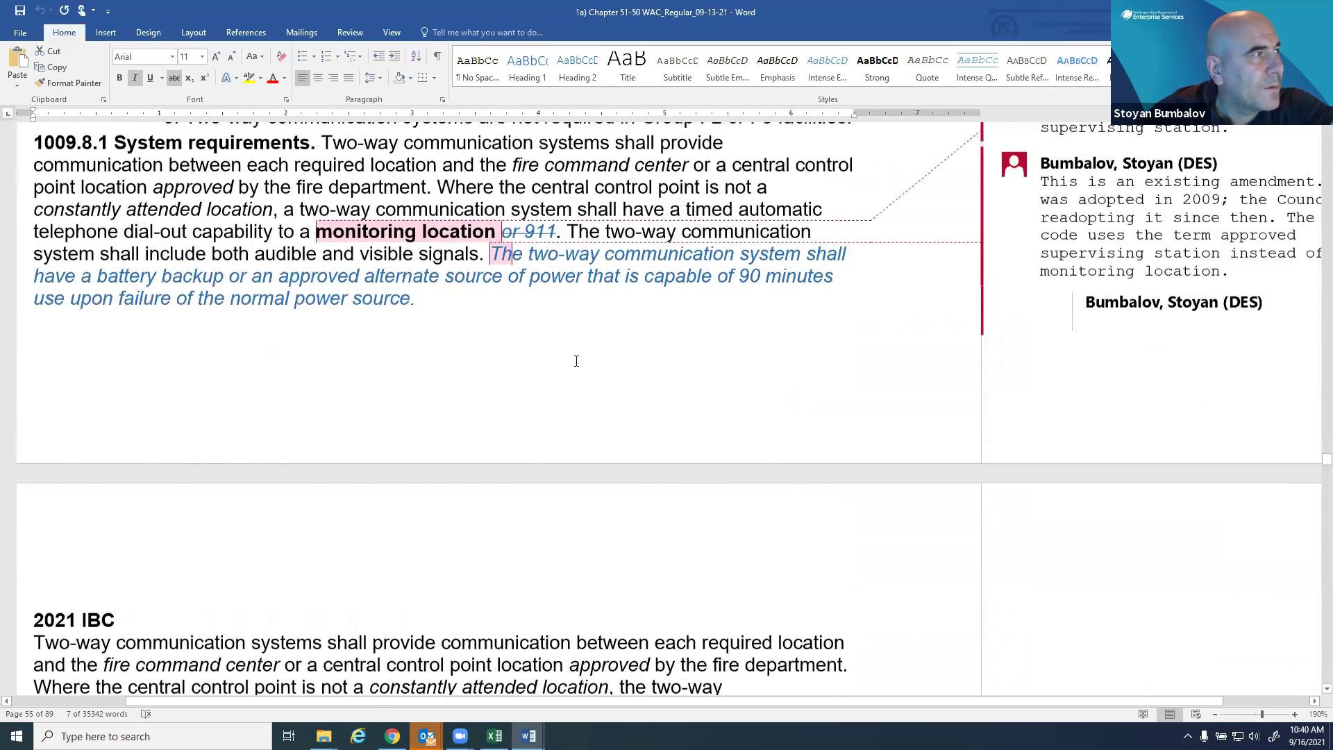
{"action": "scroll", "coordinate": [576, 361], "scroll_direction": "up", "scroll_amount": 3}
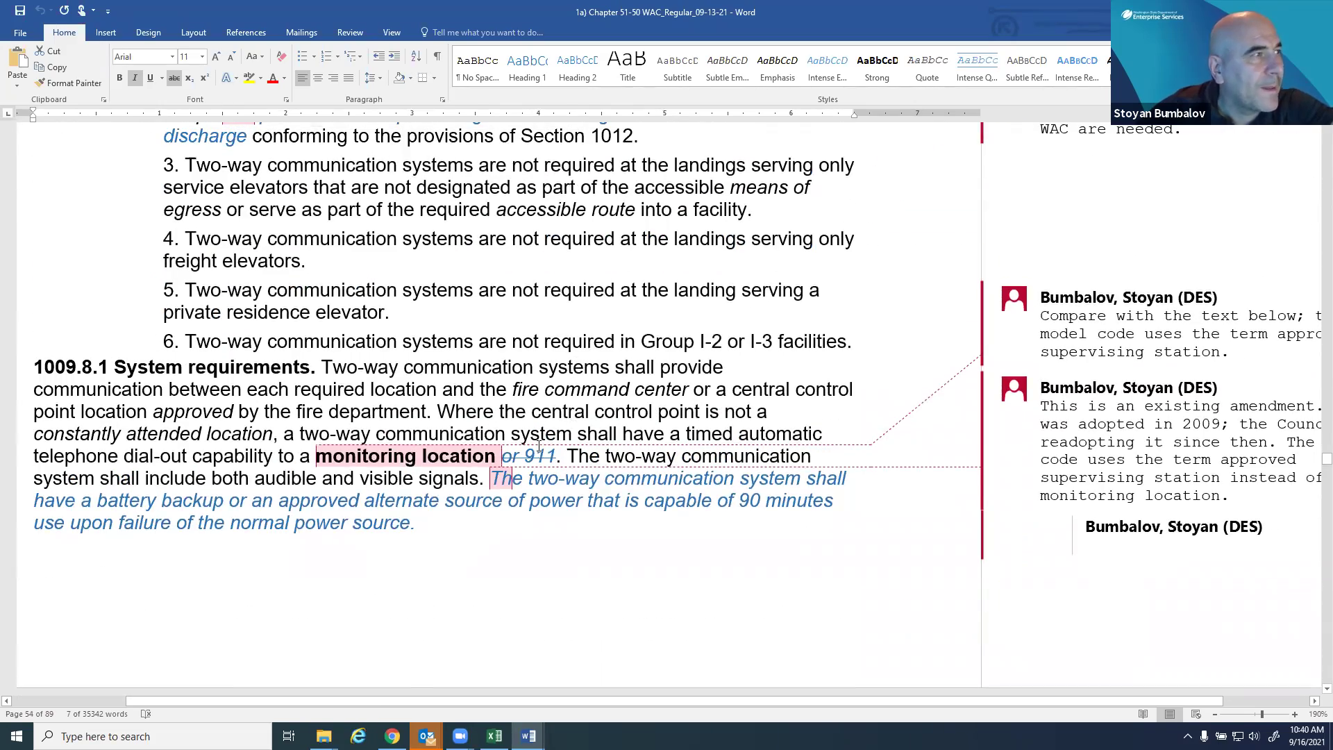
{"action": "scroll", "coordinate": [539, 445], "scroll_direction": "up", "scroll_amount": 1}
{"action": "scroll", "coordinate": [479, 410], "scroll_direction": "down", "scroll_amount": 8}
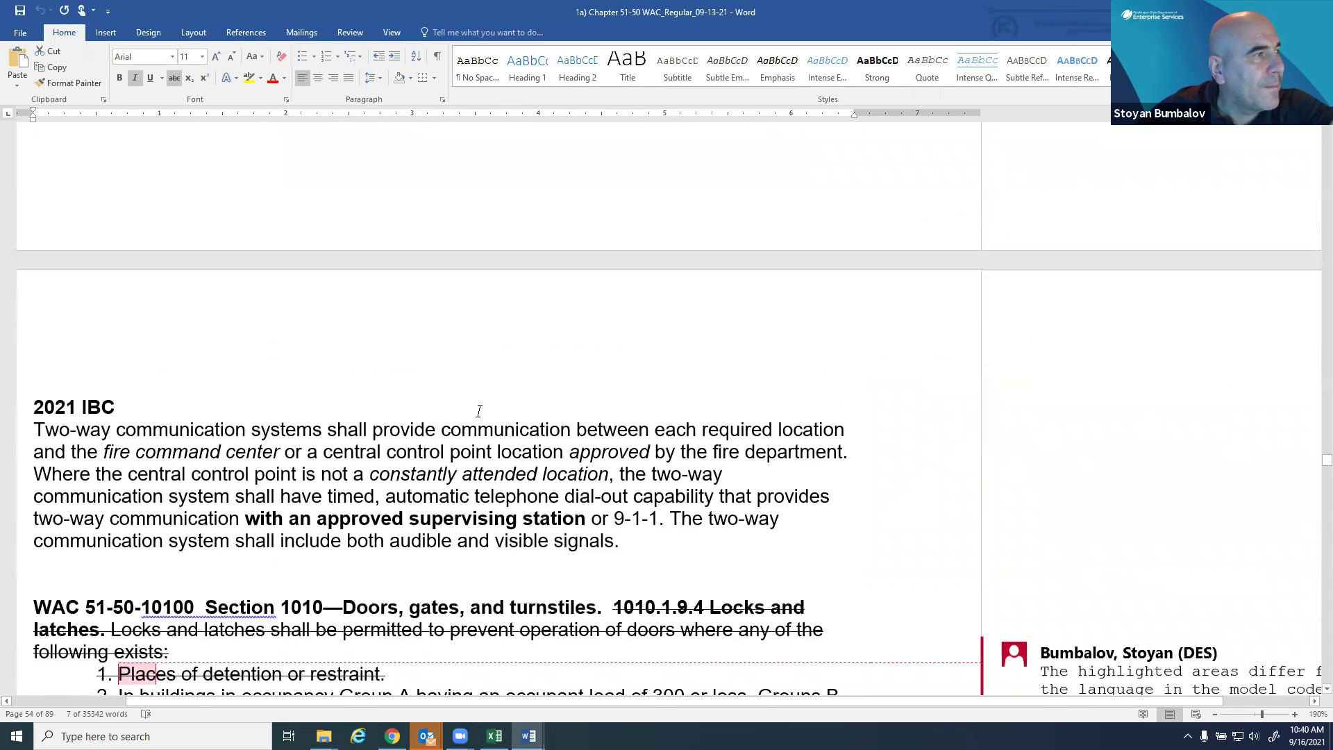
{"action": "scroll", "coordinate": [479, 411], "scroll_direction": "down", "scroll_amount": 2}
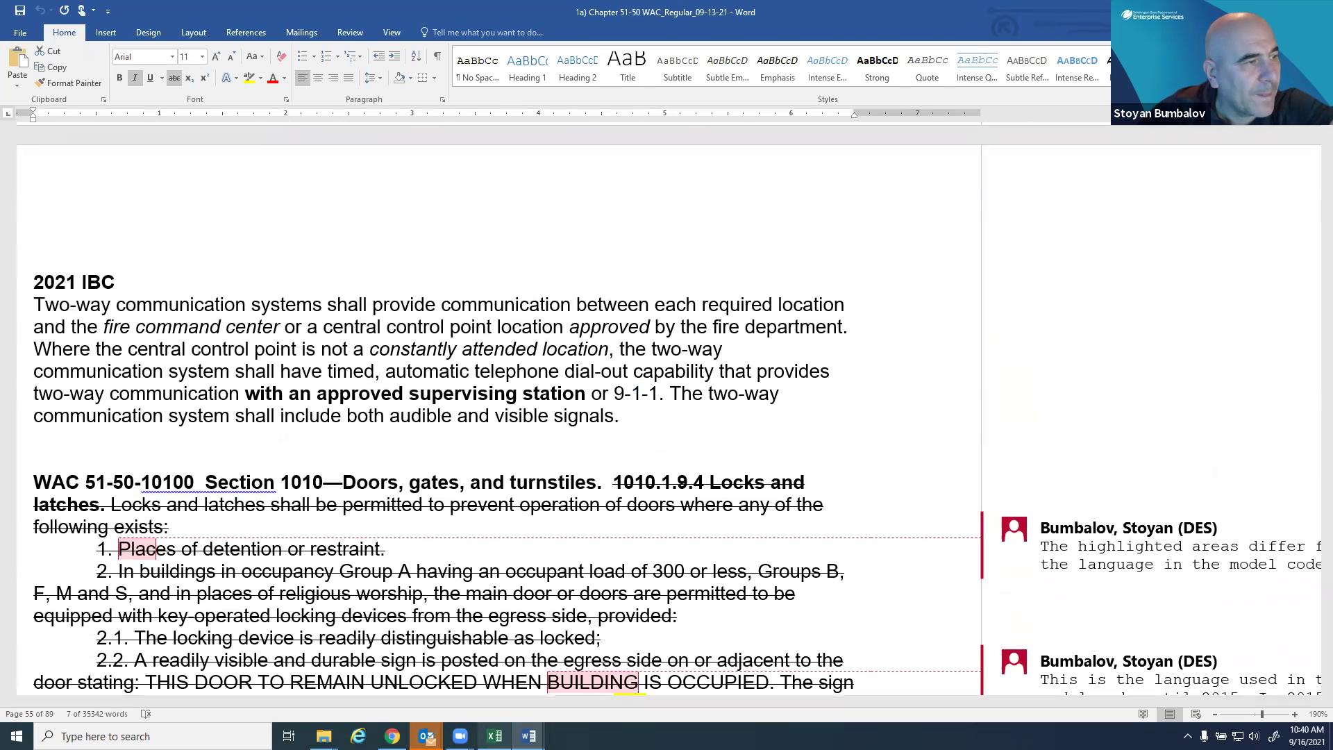
Check the 1010.1.10.3 row in the Excel report, return to the Word document and examine struck 1010.1.9.4 and 1010.2.4 Locks and latches
{"action": "key", "text": "alt+Tab"}
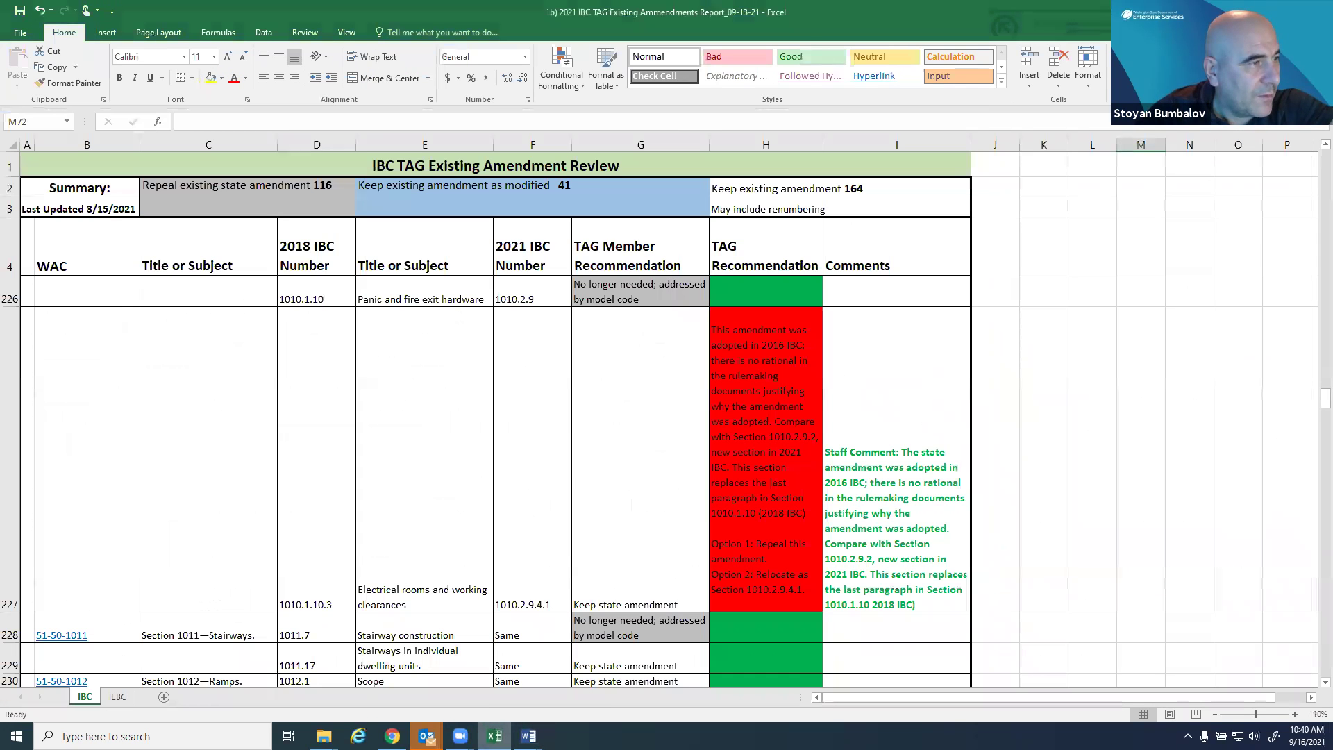
{"action": "mouse_move", "coordinate": [495, 736]}
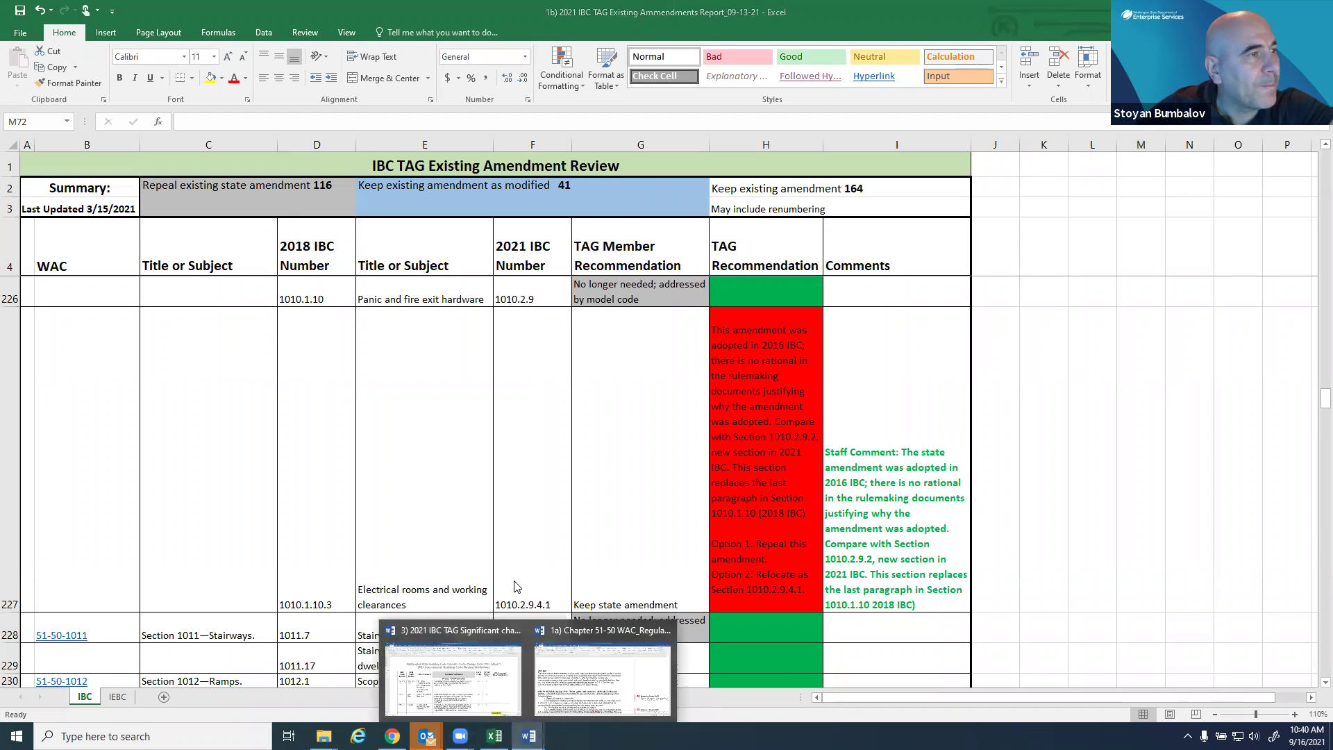
{"action": "left_click", "coordinate": [573, 674]}
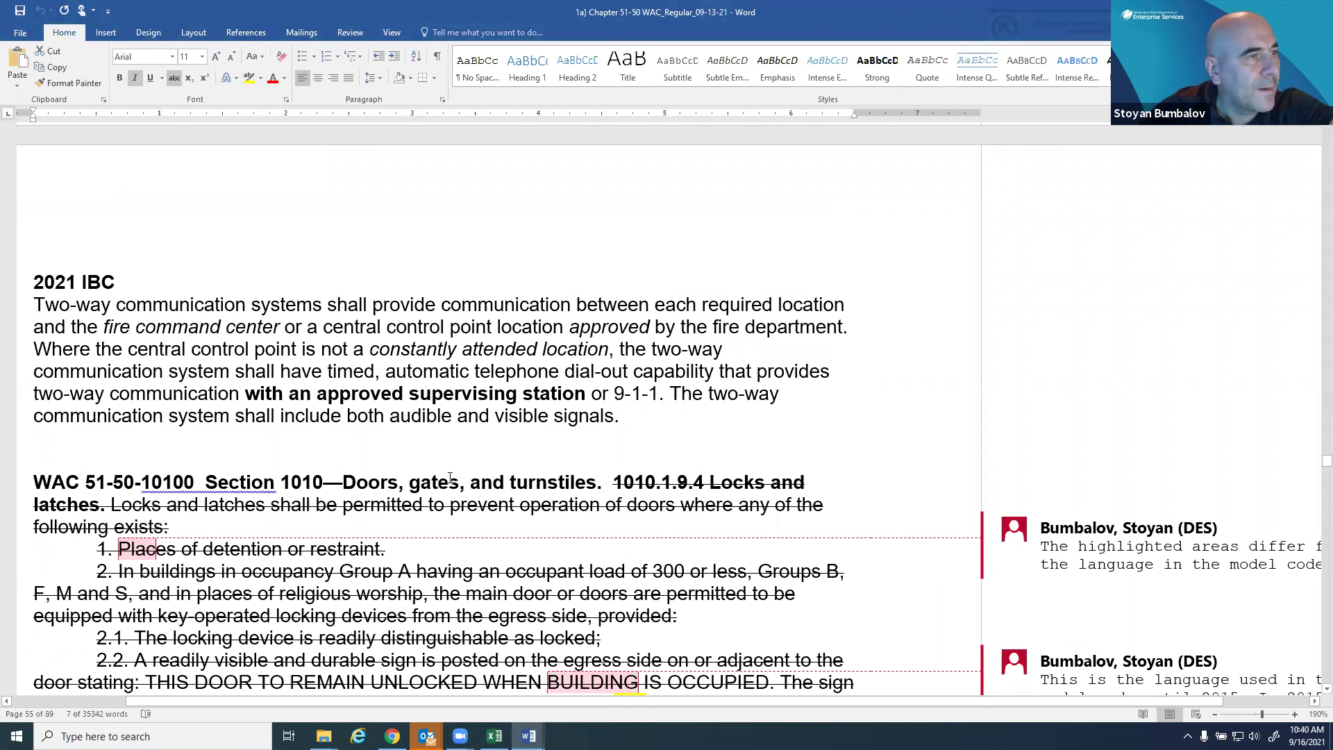
{"action": "scroll", "coordinate": [446, 477], "scroll_direction": "down", "scroll_amount": 1}
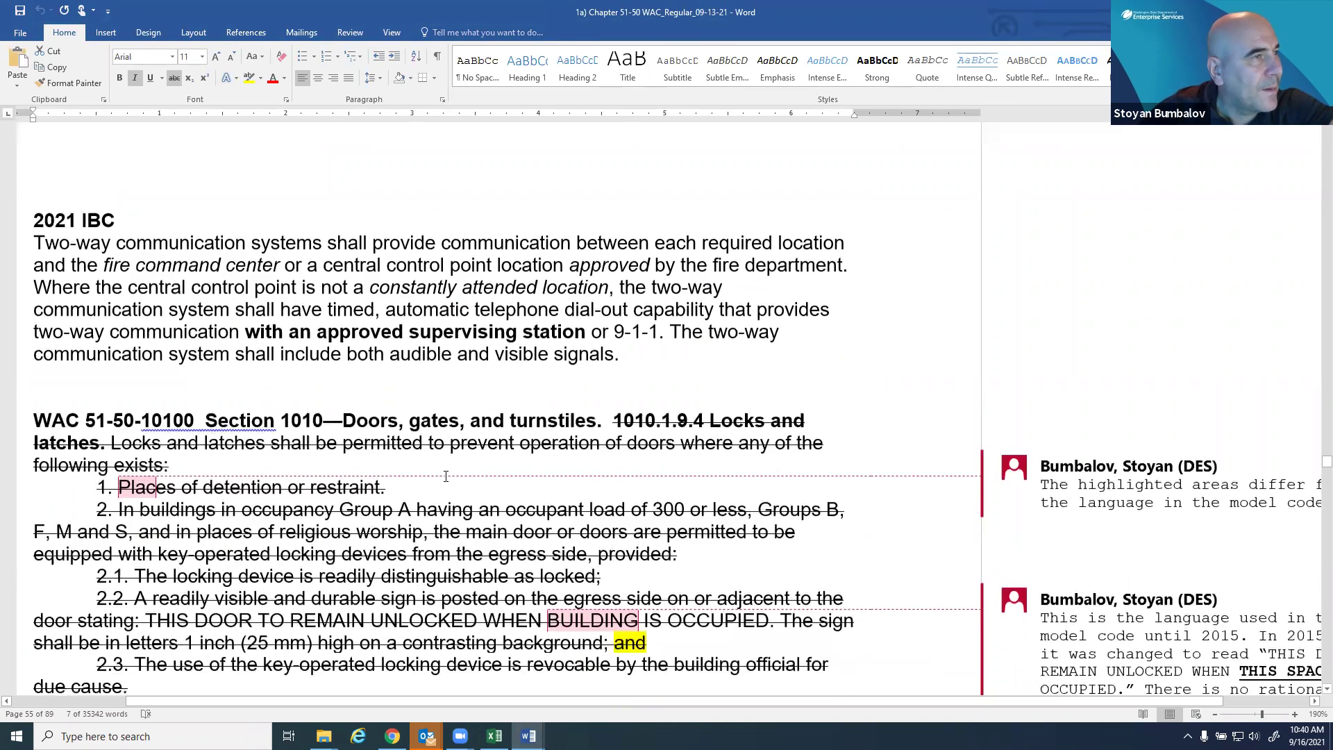
{"action": "scroll", "coordinate": [446, 476], "scroll_direction": "down", "scroll_amount": 6}
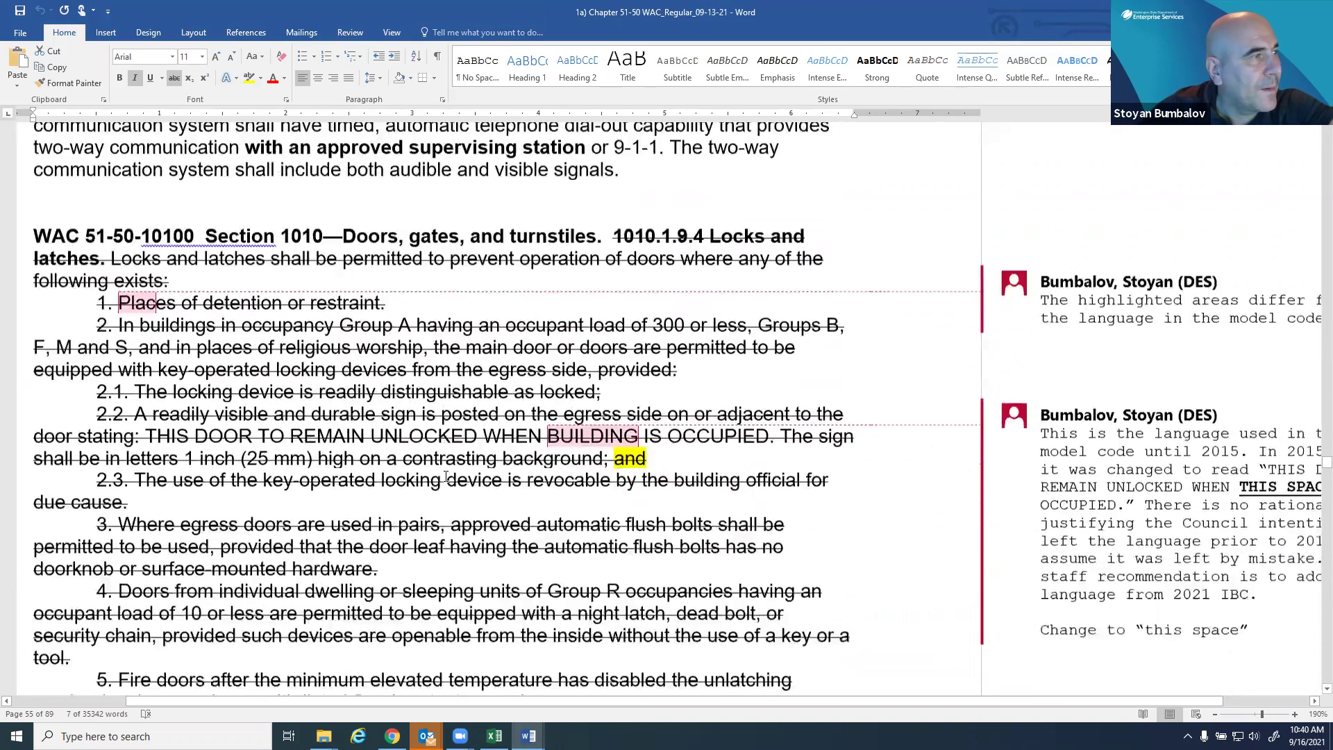
{"action": "scroll", "coordinate": [446, 477], "scroll_direction": "down", "scroll_amount": 10}
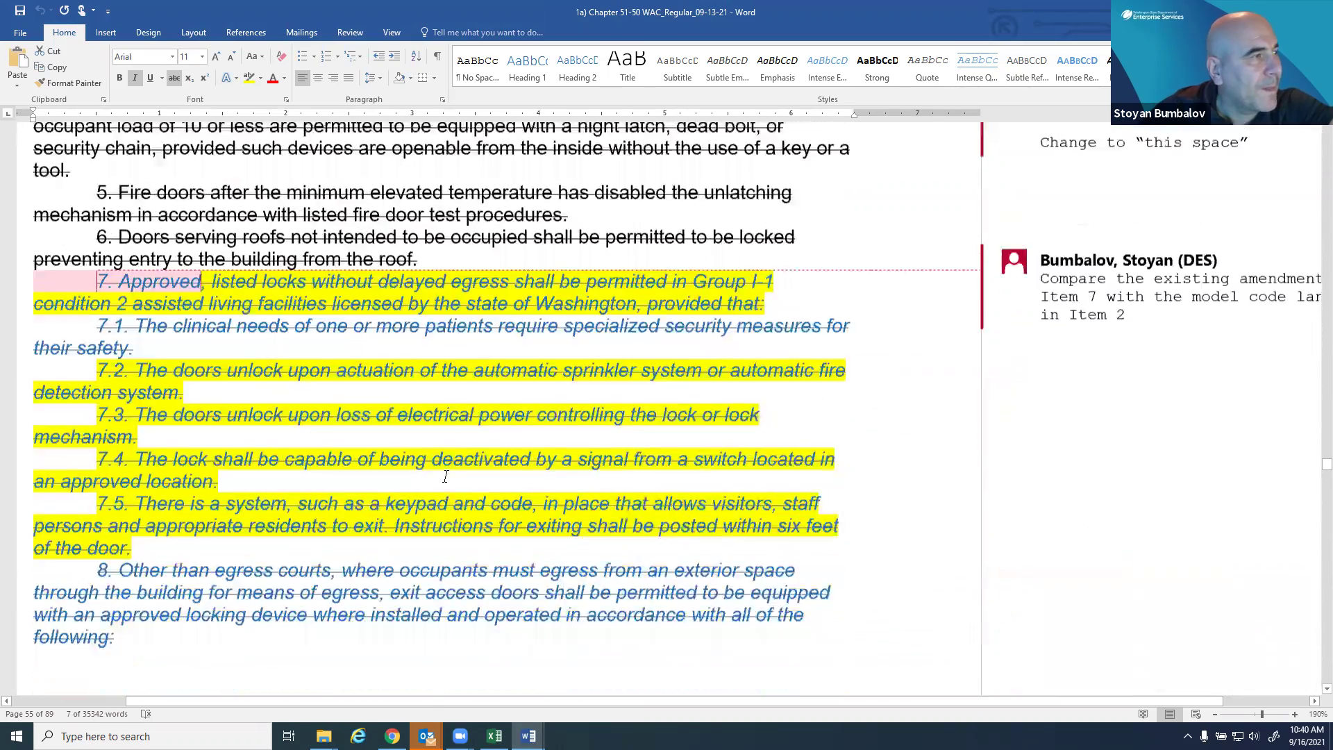
{"action": "scroll", "coordinate": [446, 477], "scroll_direction": "down", "scroll_amount": 10}
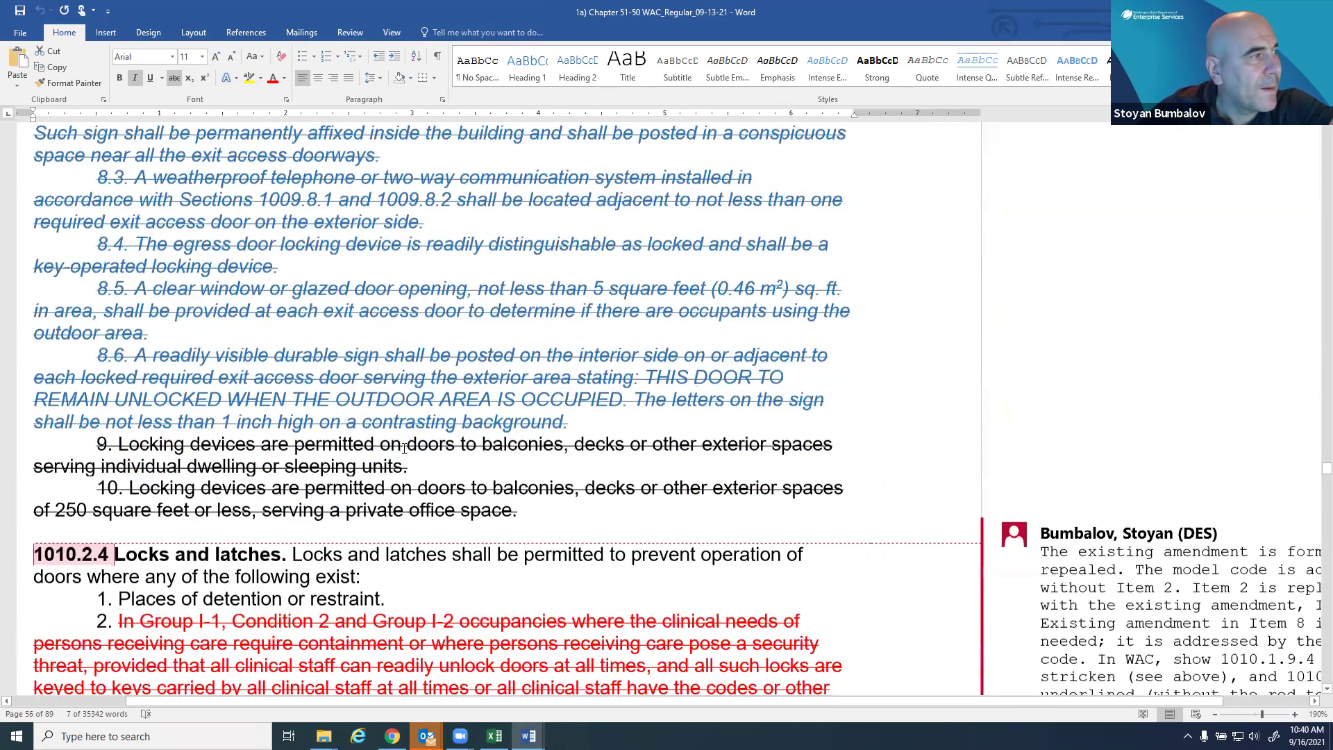
{"action": "scroll", "coordinate": [403, 448], "scroll_direction": "down", "scroll_amount": 3}
{"action": "scroll", "coordinate": [403, 448], "scroll_direction": "down", "scroll_amount": 10}
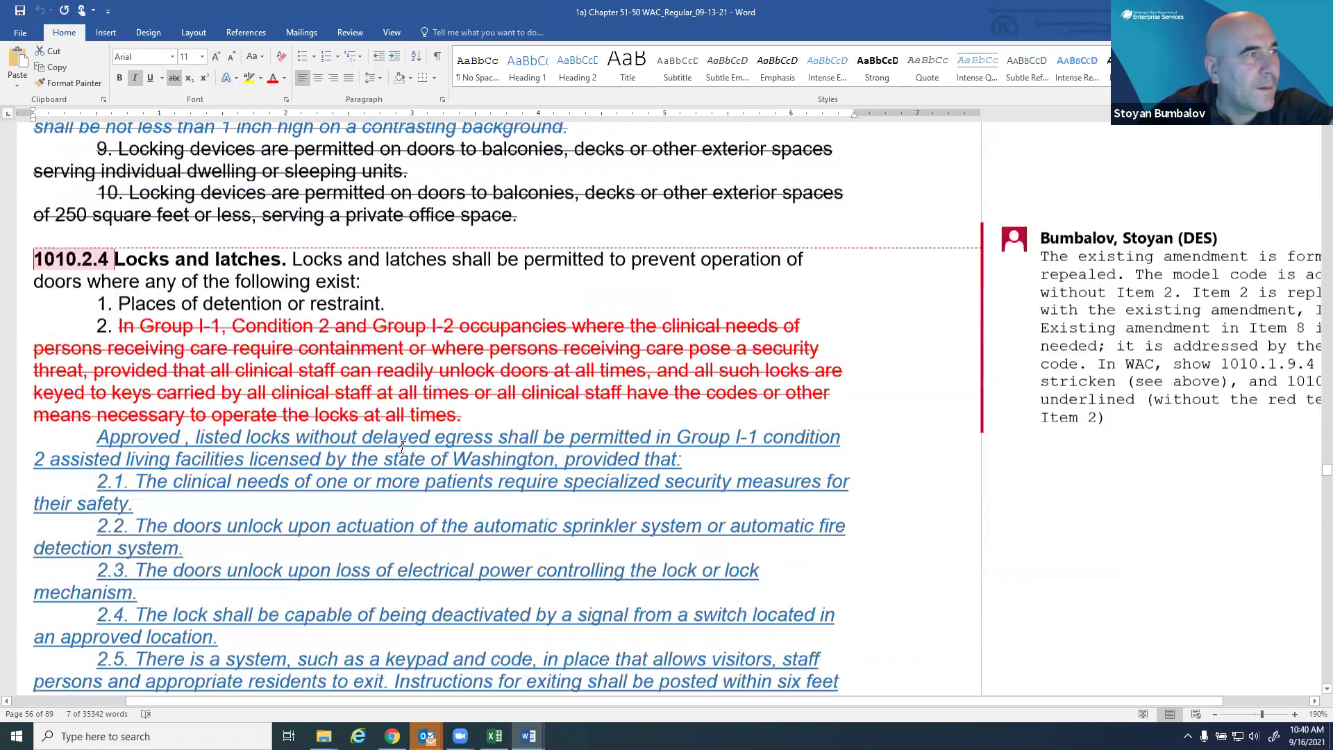
{"action": "scroll", "coordinate": [404, 448], "scroll_direction": "down", "scroll_amount": 15}
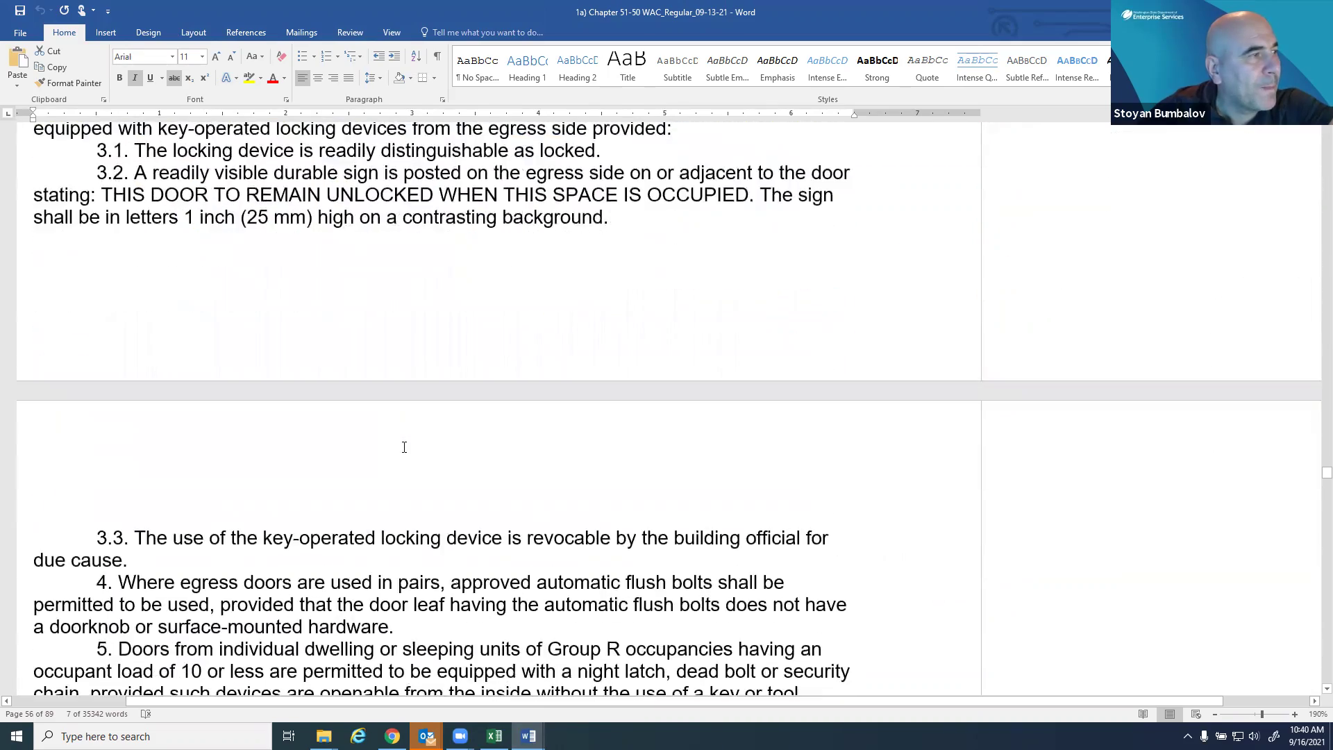
Examine 1010.1.9.7 Controlled egress doors in Groups I-1 and I-2 and struck 1010.1.10 Panic and fire exit hardware
{"action": "scroll", "coordinate": [414, 455], "scroll_direction": "down", "scroll_amount": 3}
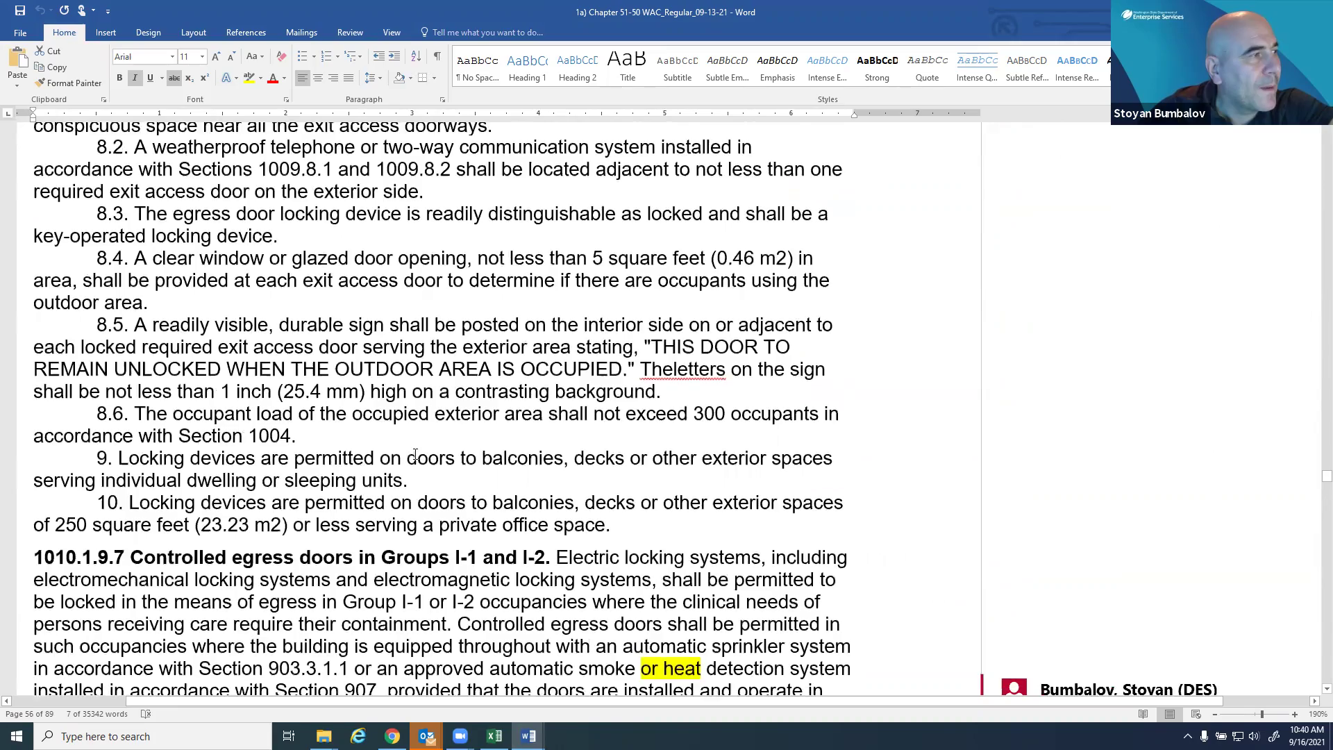
{"action": "scroll", "coordinate": [414, 454], "scroll_direction": "down", "scroll_amount": 4}
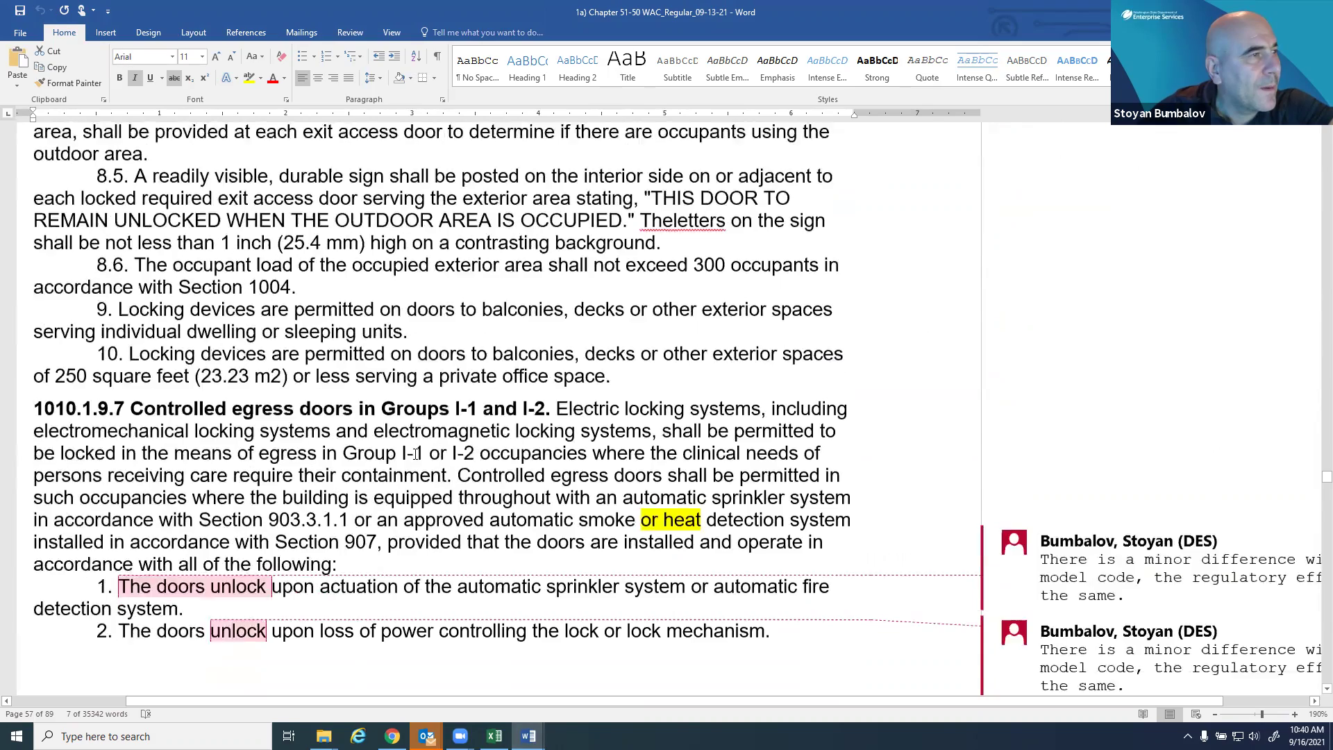
{"action": "scroll", "coordinate": [415, 454], "scroll_direction": "down", "scroll_amount": 11}
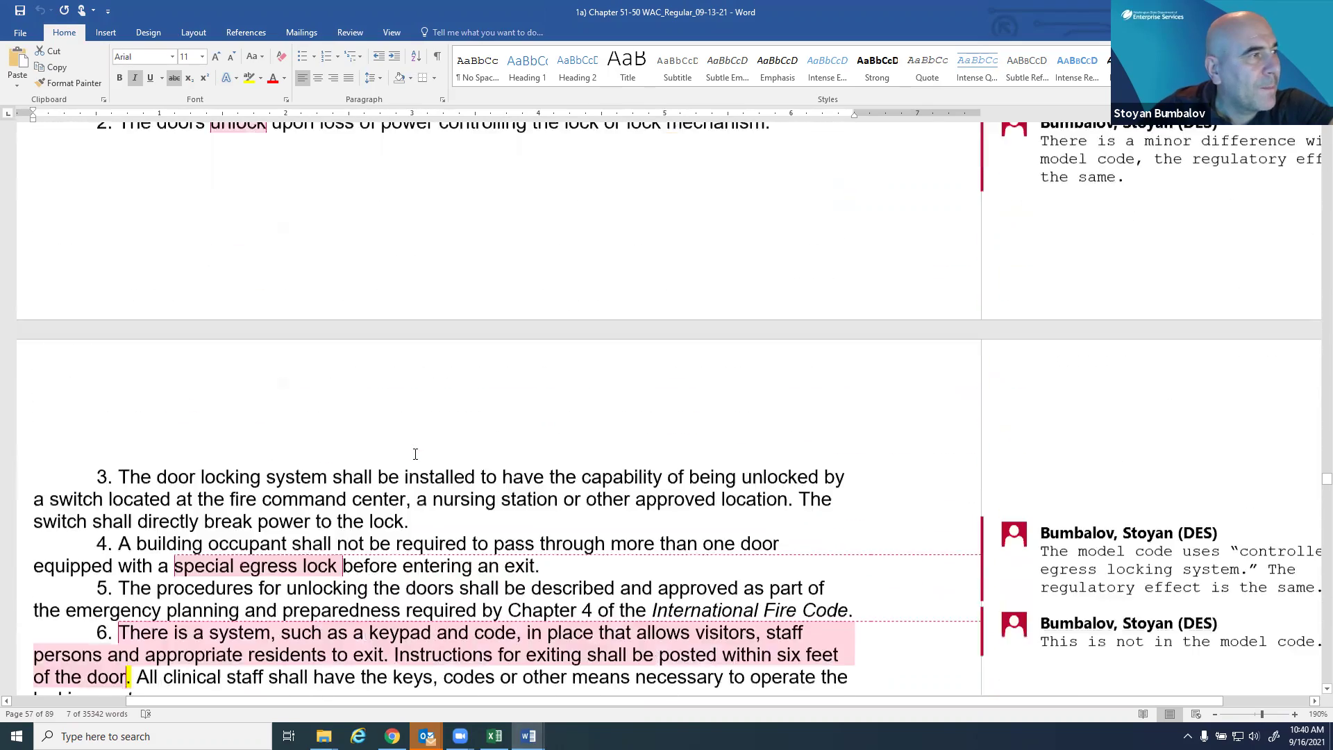
{"action": "scroll", "coordinate": [415, 454], "scroll_direction": "down", "scroll_amount": 2}
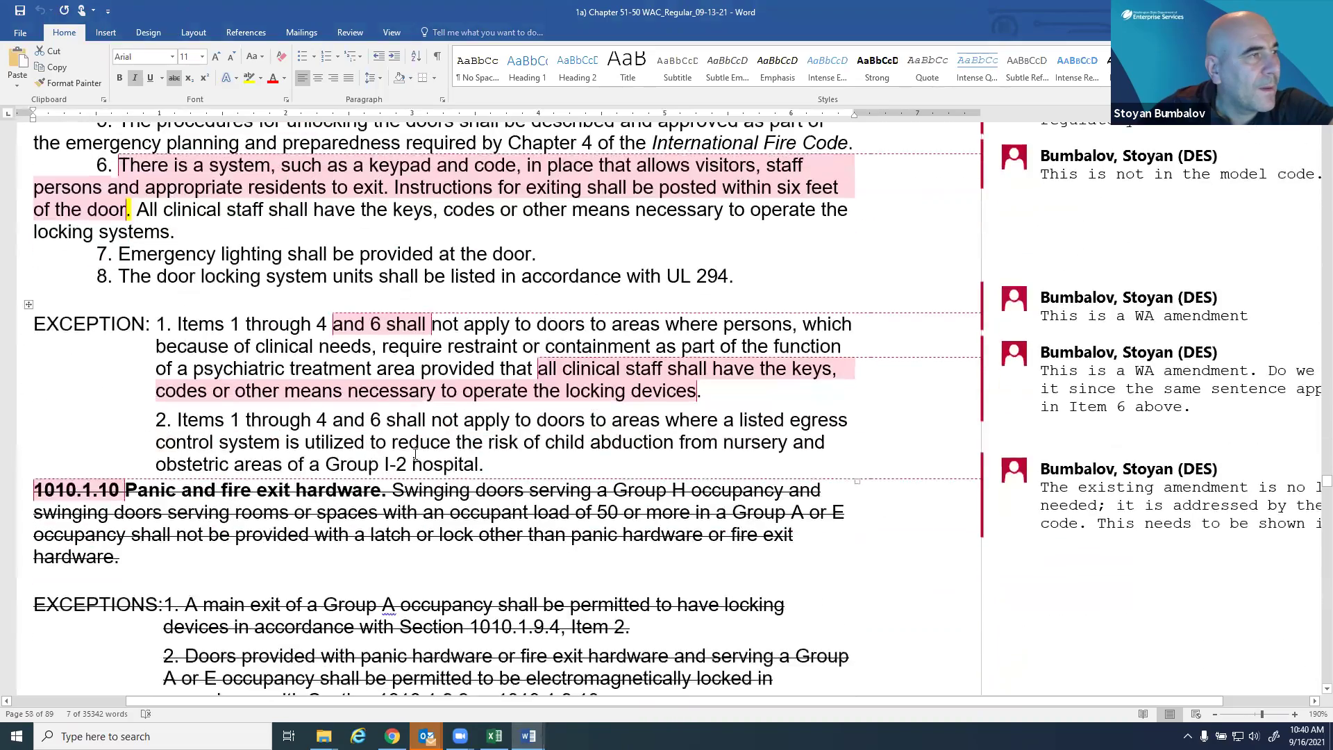
{"action": "scroll", "coordinate": [385, 445], "scroll_direction": "down", "scroll_amount": 6}
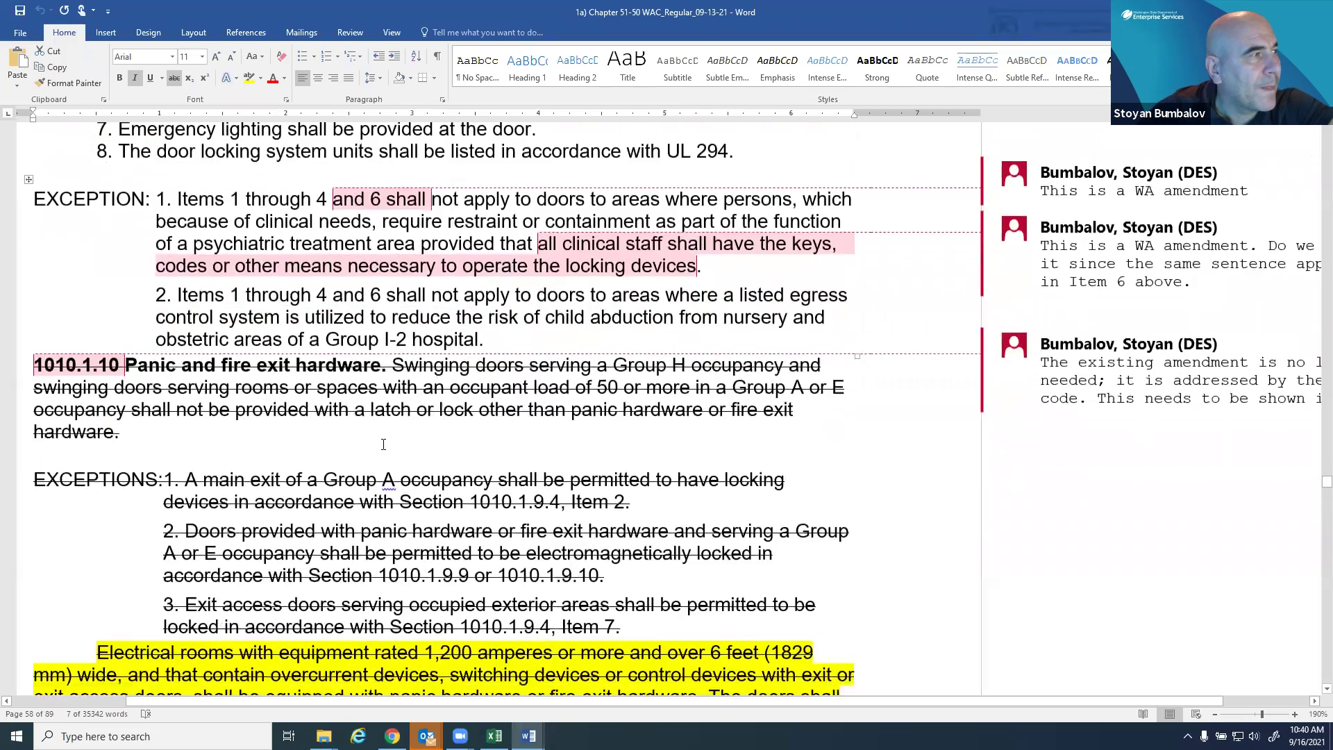
Compare 1010.1.10.3 Electrical rooms and working clearances with 2021 IBC 1010.2.9.2 Rooms with electrical equipment, selecting the body text of 1010.2.9.2
{"action": "scroll", "coordinate": [384, 444], "scroll_direction": "down", "scroll_amount": 1}
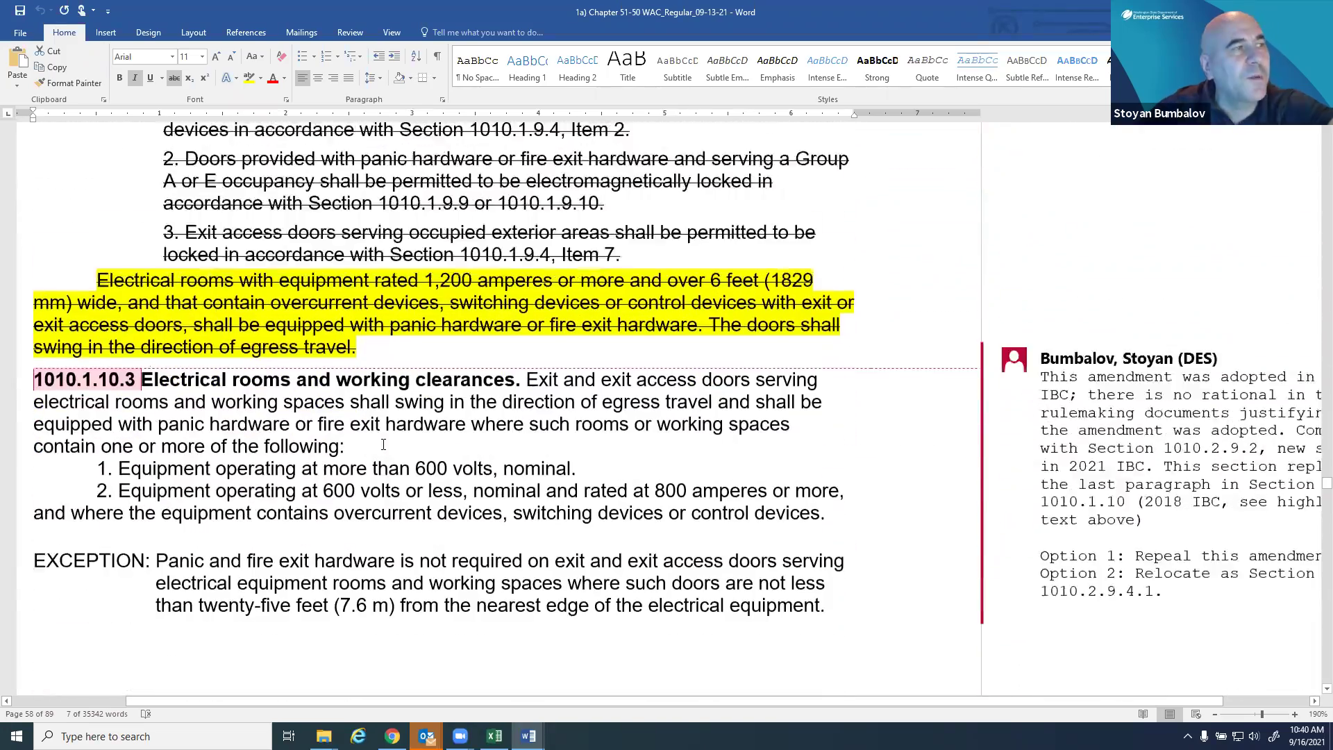
{"action": "scroll", "coordinate": [170, 440], "scroll_direction": "down", "scroll_amount": 1}
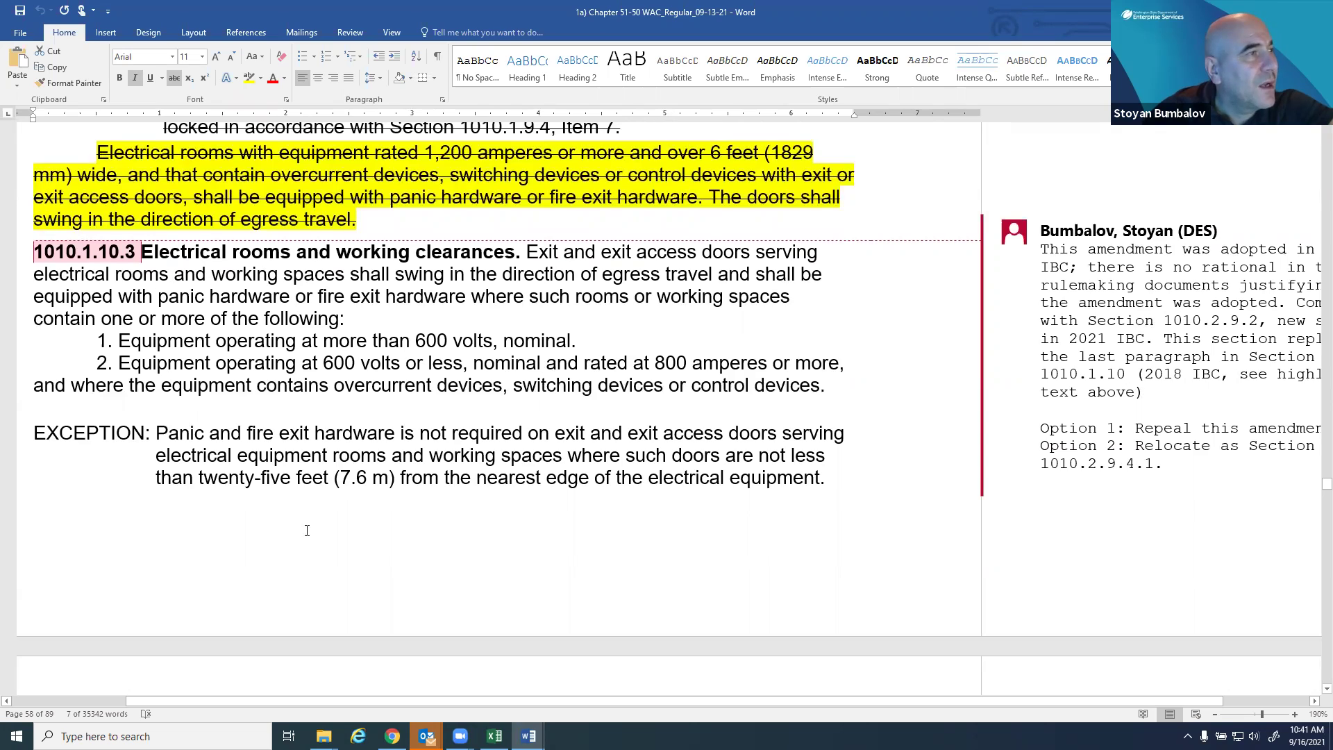
{"action": "scroll", "coordinate": [489, 385], "scroll_direction": "down", "scroll_amount": 6}
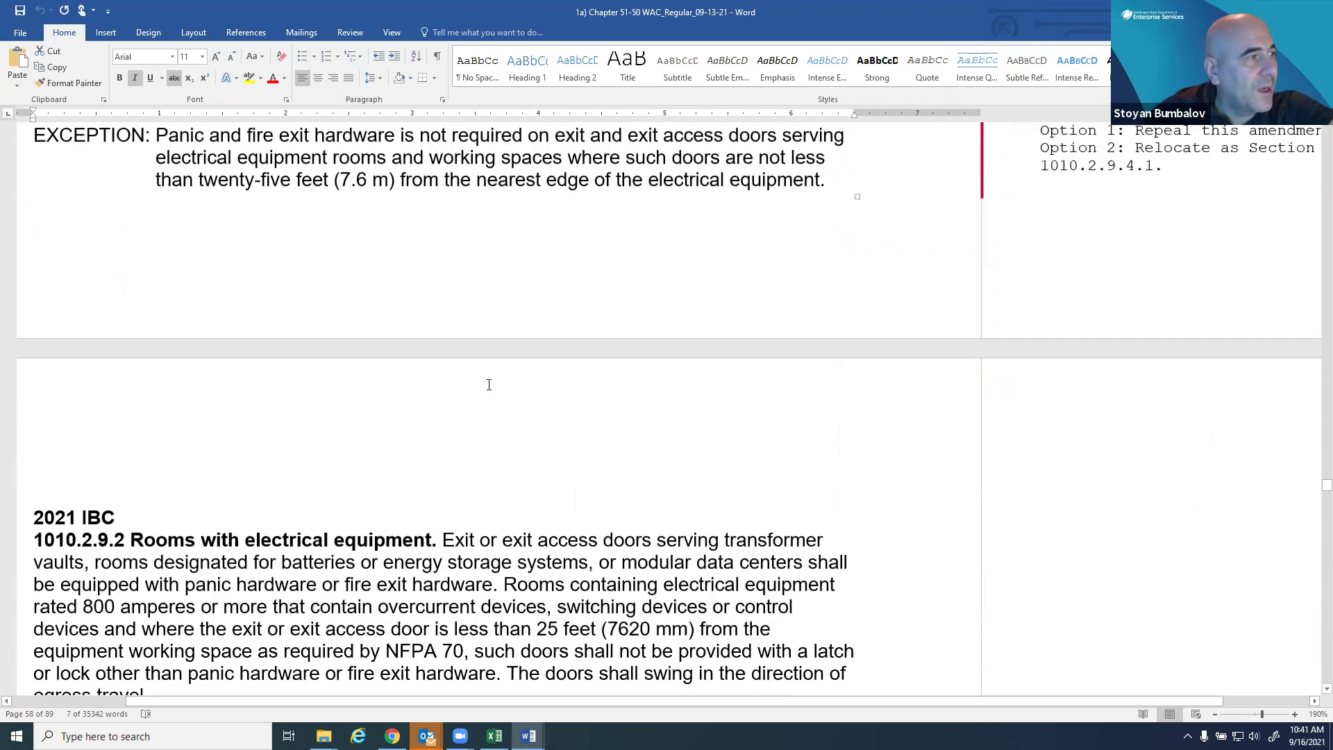
{"action": "scroll", "coordinate": [489, 385], "scroll_direction": "down", "scroll_amount": 1}
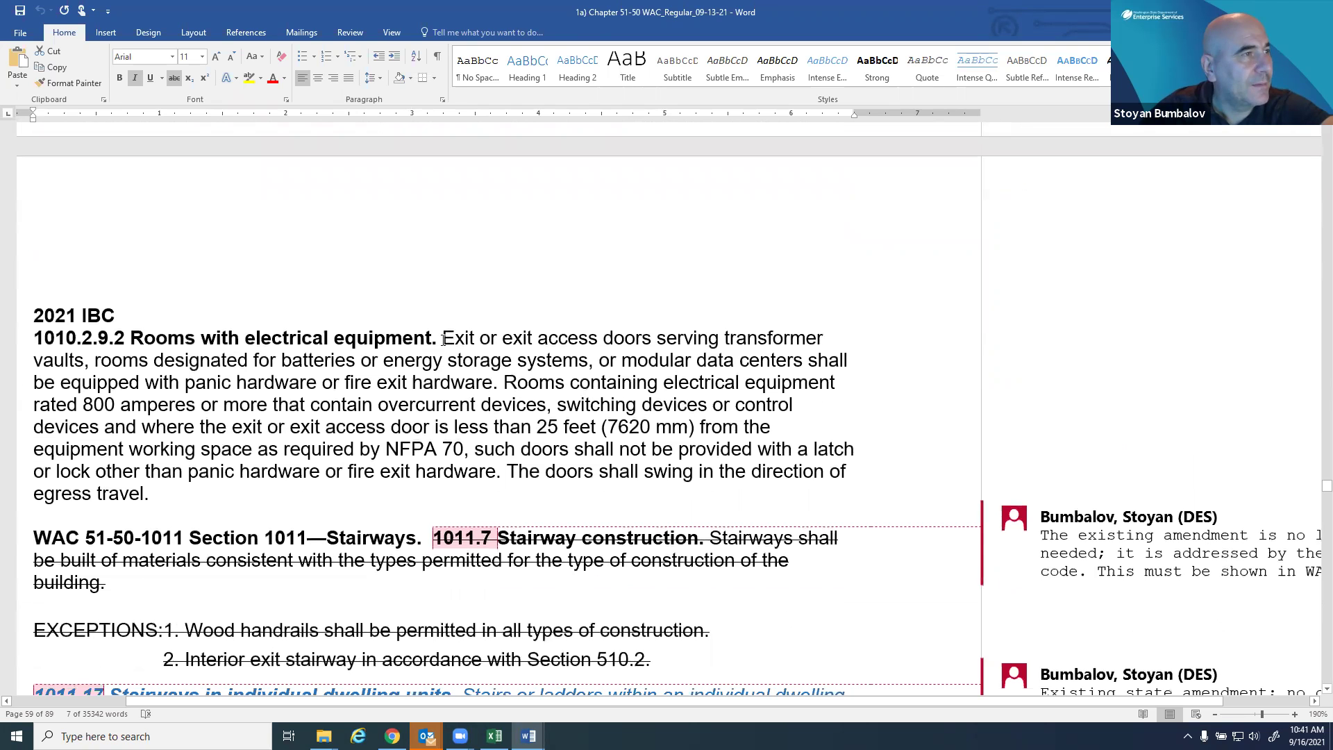
{"action": "left_click_drag", "start_coordinate": [443, 340], "coordinate": [158, 494]}
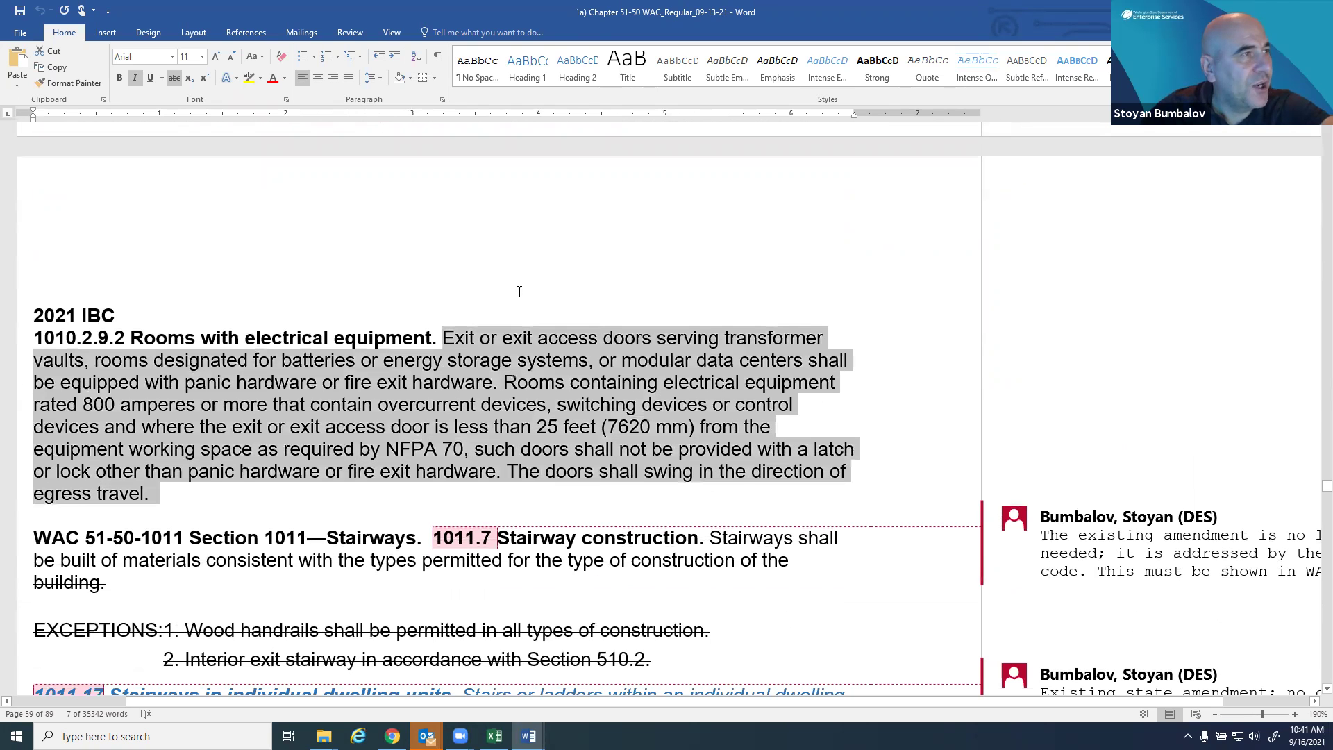
{"action": "scroll", "coordinate": [520, 289], "scroll_direction": "up", "scroll_amount": 8}
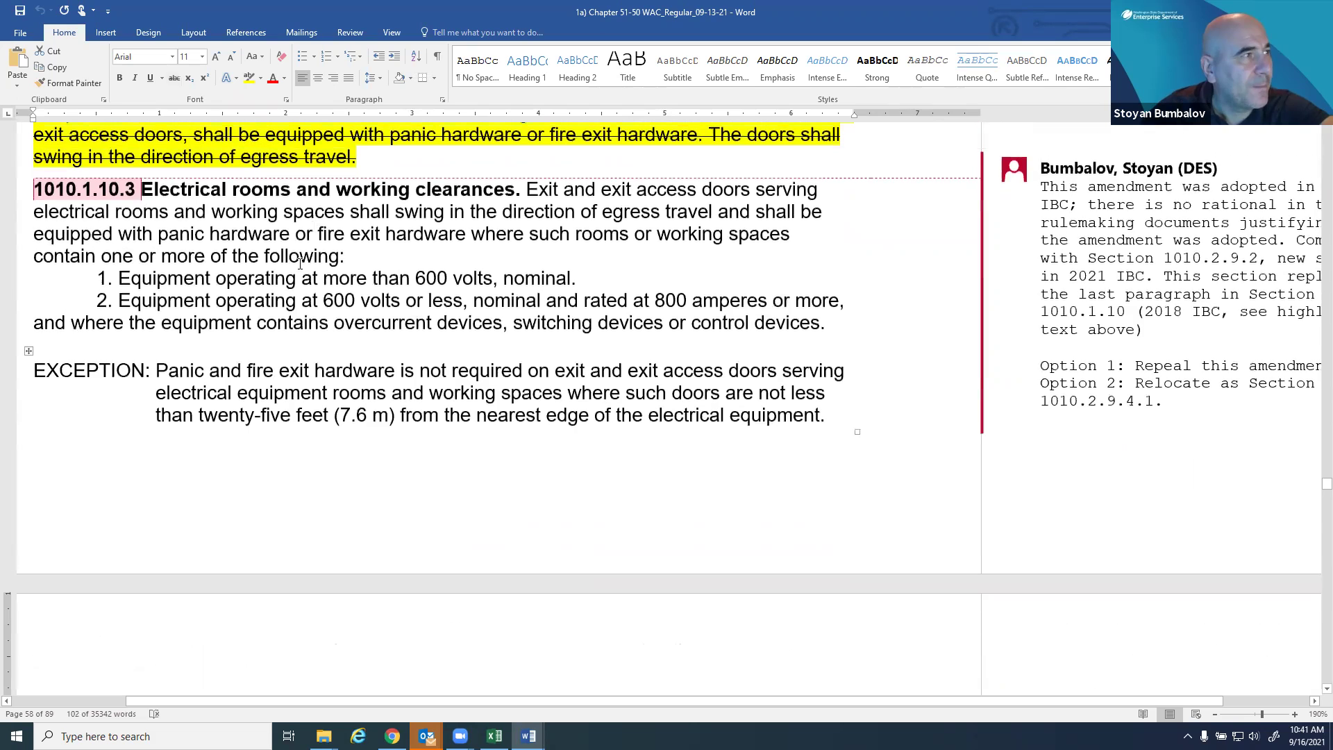
{"action": "scroll", "coordinate": [372, 327], "scroll_direction": "down", "scroll_amount": 3}
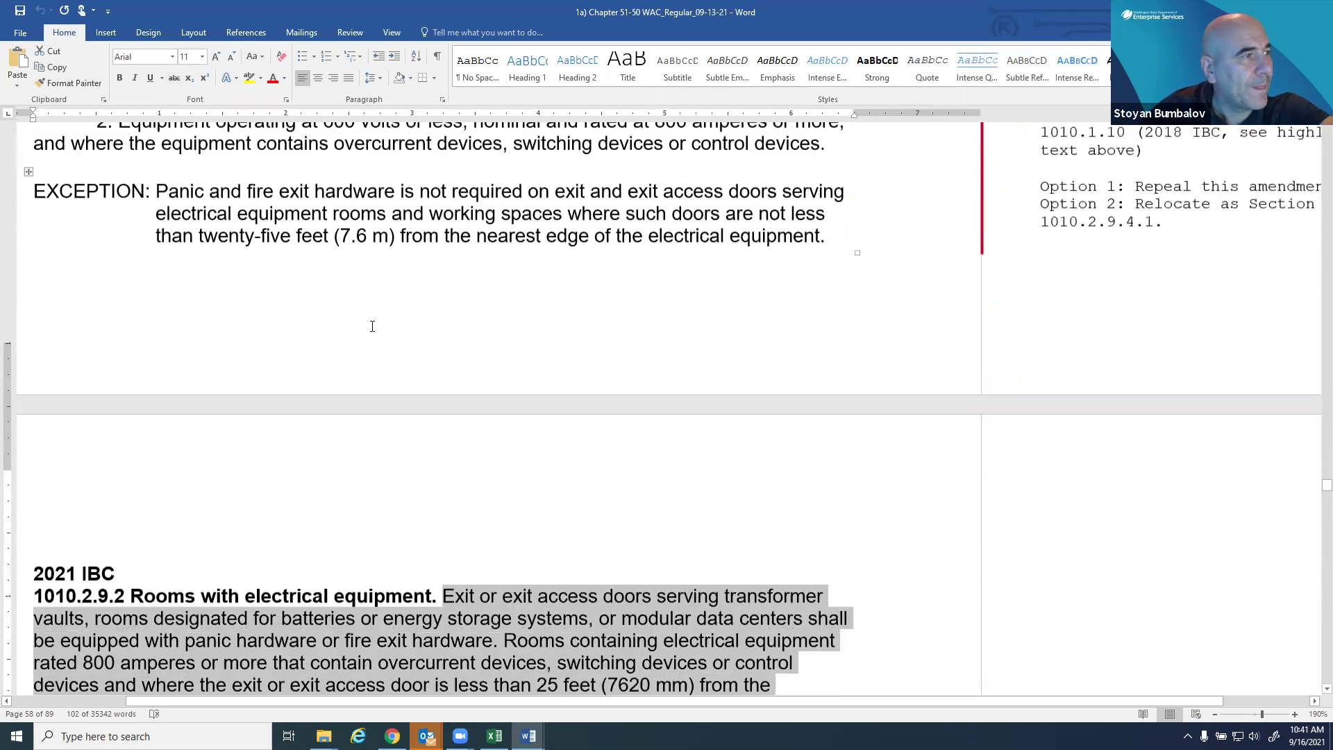
{"action": "scroll", "coordinate": [504, 367], "scroll_direction": "up", "scroll_amount": 1}
{"action": "left_click_drag", "start_coordinate": [445, 276], "coordinate": [484, 427]}
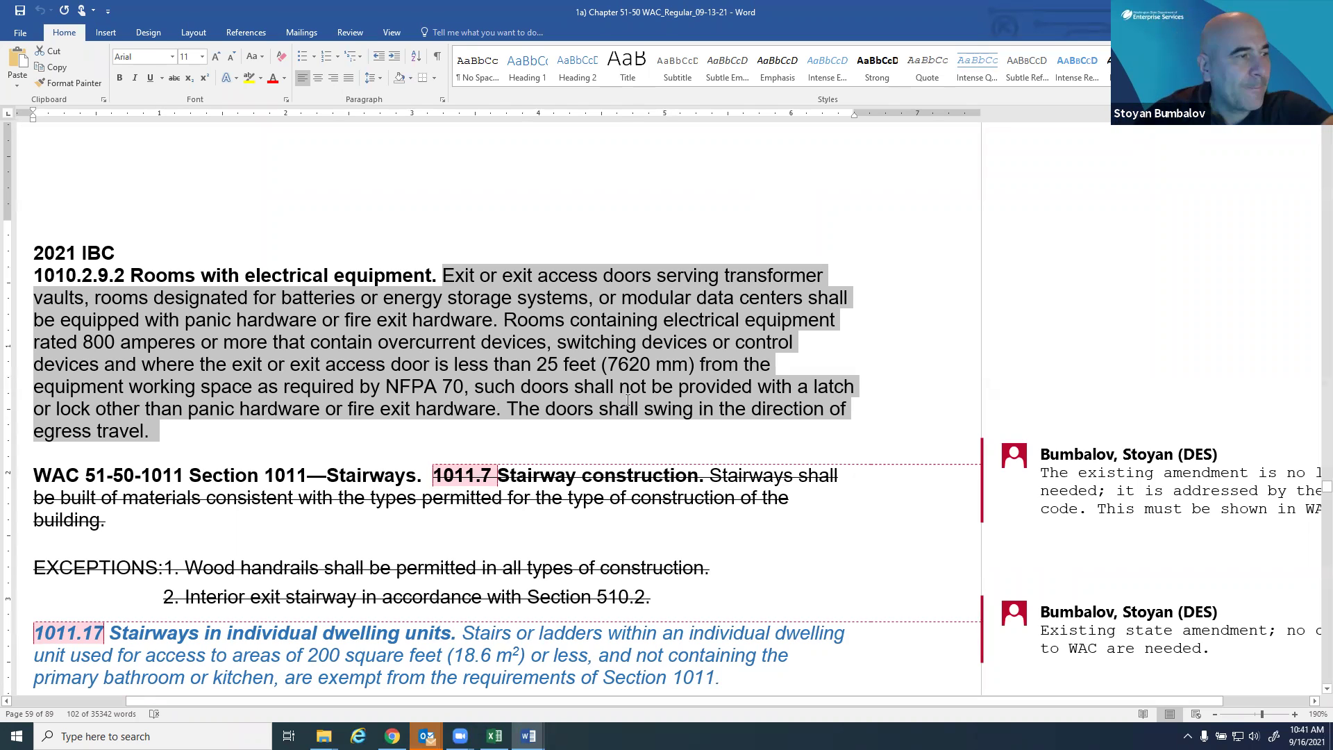
Check the 1010.1.10.3 row in the Excel report again, return to Word and re-examine 1010.1.10.3, its exception and 2021 IBC 1010.2.9.2
{"action": "left_click", "coordinate": [495, 736]}
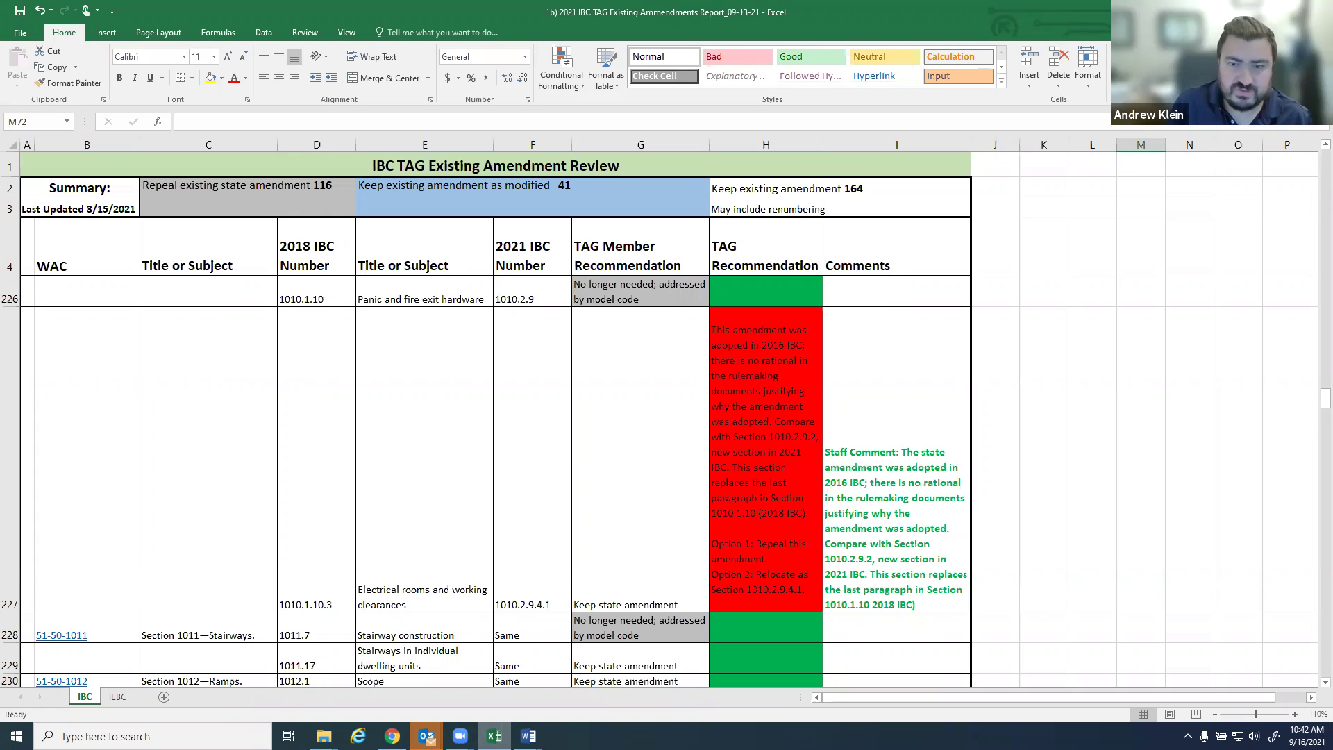
{"action": "key", "text": "alt+Tab"}
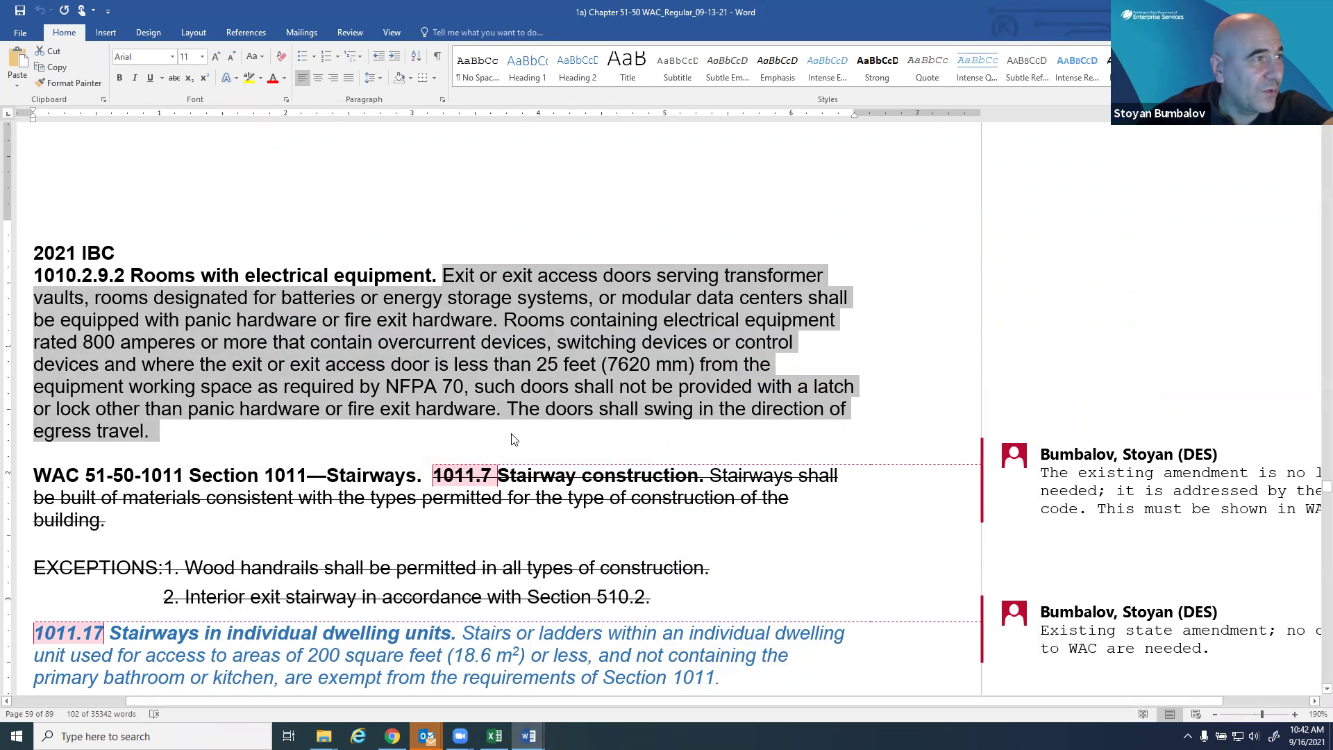
{"action": "scroll", "coordinate": [504, 392], "scroll_direction": "up", "scroll_amount": 6}
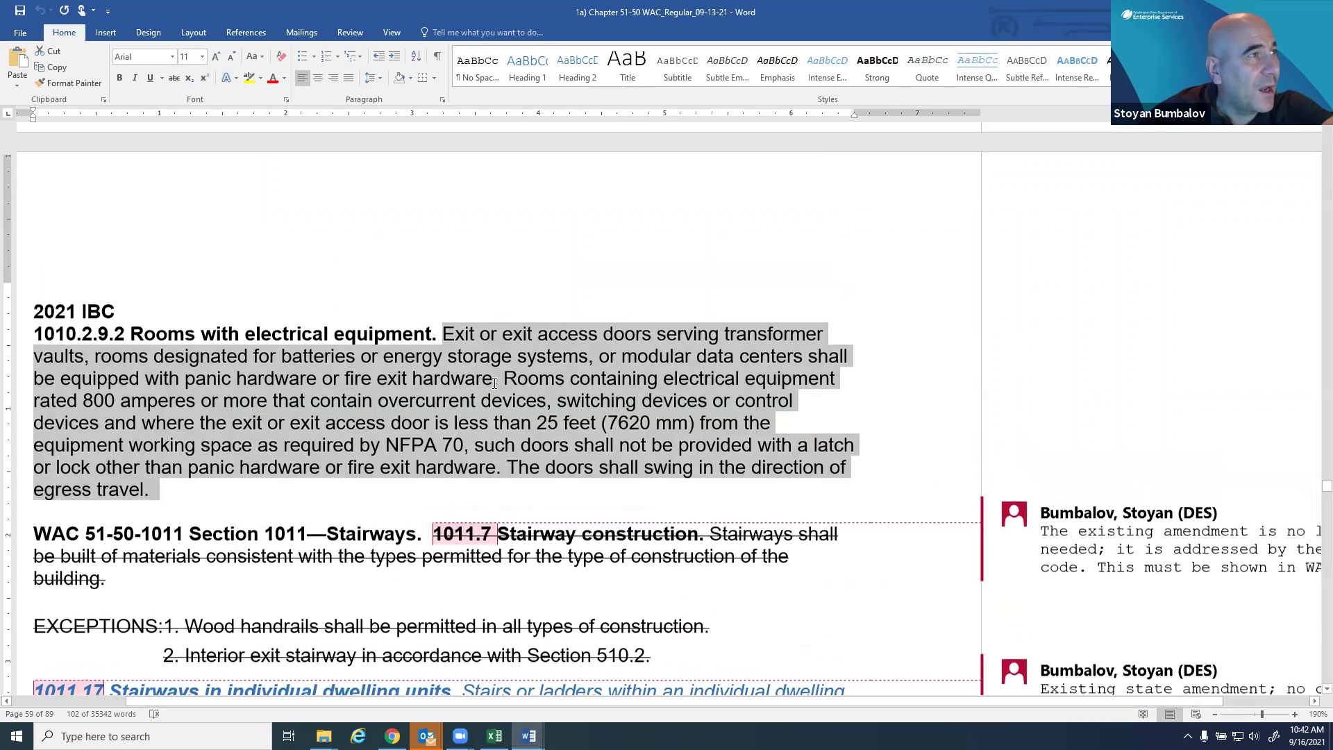
{"action": "scroll", "coordinate": [495, 383], "scroll_direction": "up", "scroll_amount": 2}
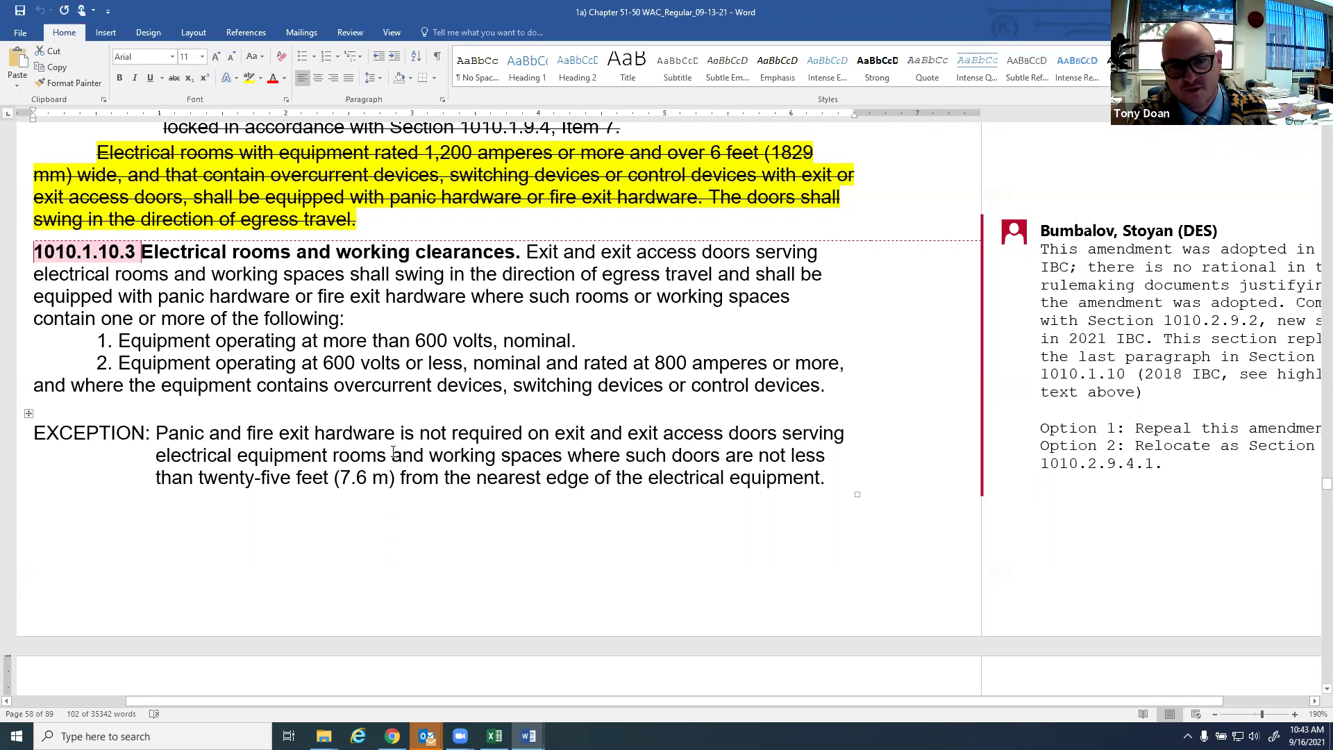
{"action": "scroll", "coordinate": [393, 452], "scroll_direction": "up", "scroll_amount": 3}
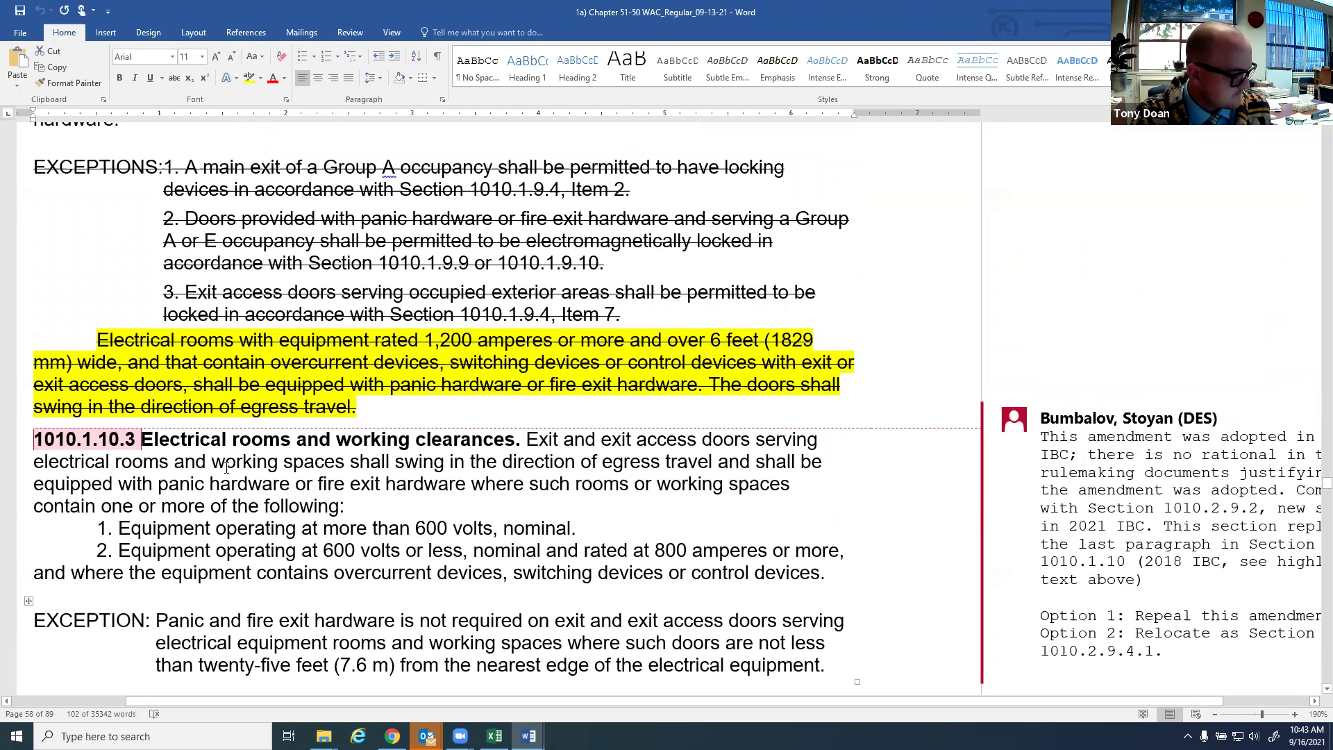
{"action": "scroll", "coordinate": [209, 458], "scroll_direction": "up", "scroll_amount": 3}
{"action": "scroll", "coordinate": [188, 447], "scroll_direction": "down", "scroll_amount": 2}
{"action": "scroll", "coordinate": [188, 447], "scroll_direction": "down", "scroll_amount": 1}
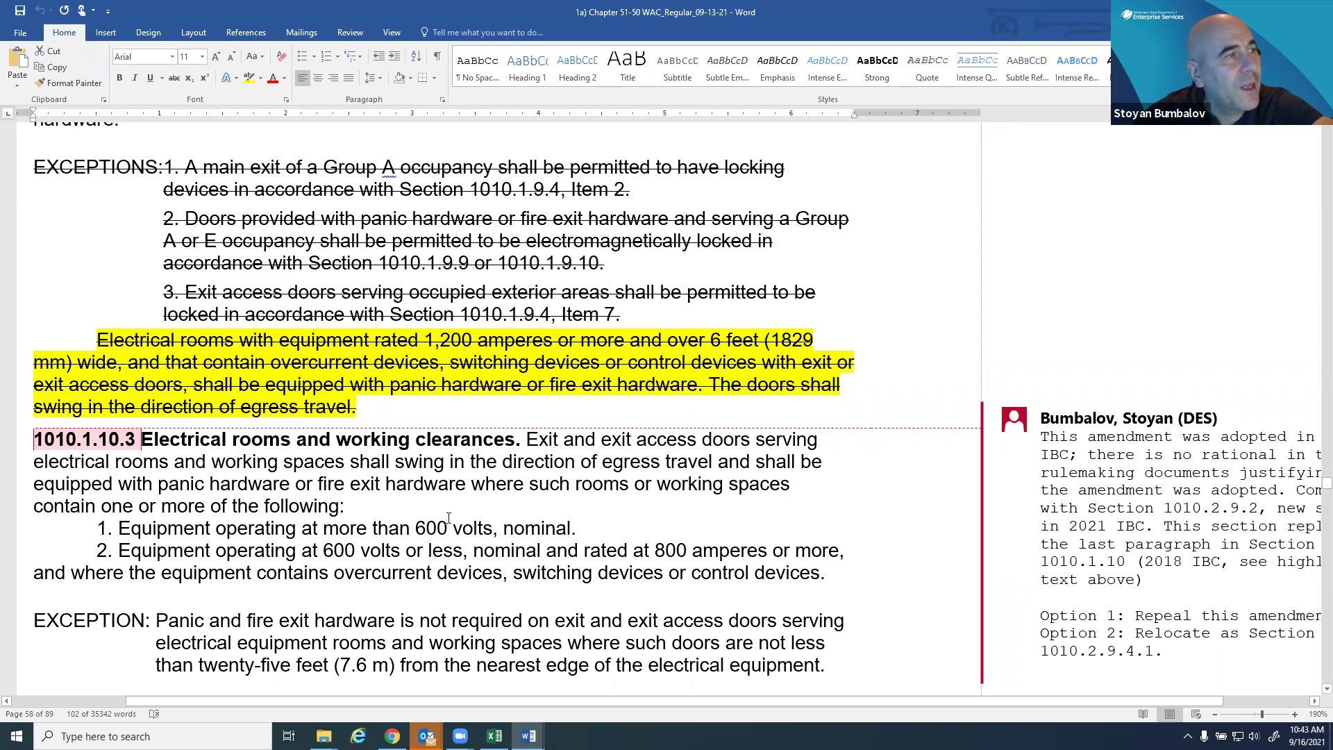
{"action": "scroll", "coordinate": [447, 519], "scroll_direction": "down", "scroll_amount": 1}
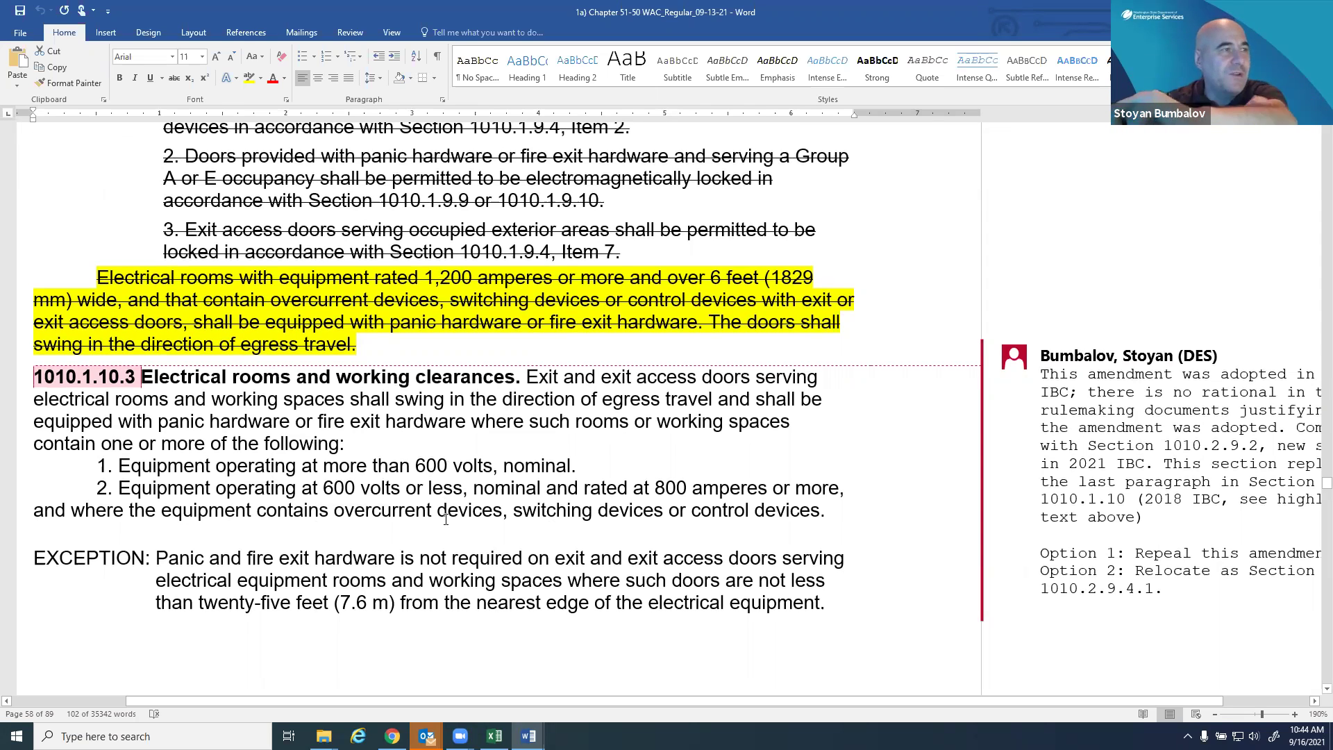
{"action": "scroll", "coordinate": [458, 499], "scroll_direction": "down", "scroll_amount": 7}
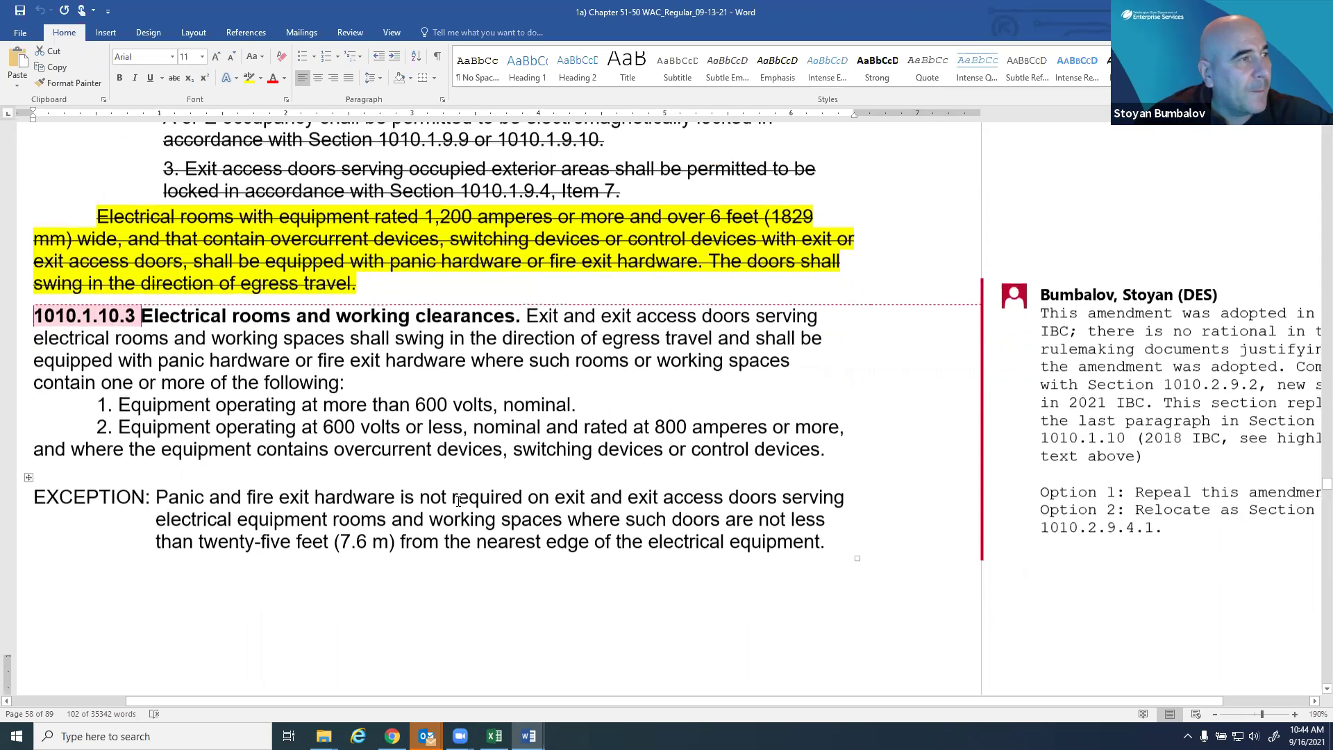
{"action": "scroll", "coordinate": [457, 501], "scroll_direction": "down", "scroll_amount": 1}
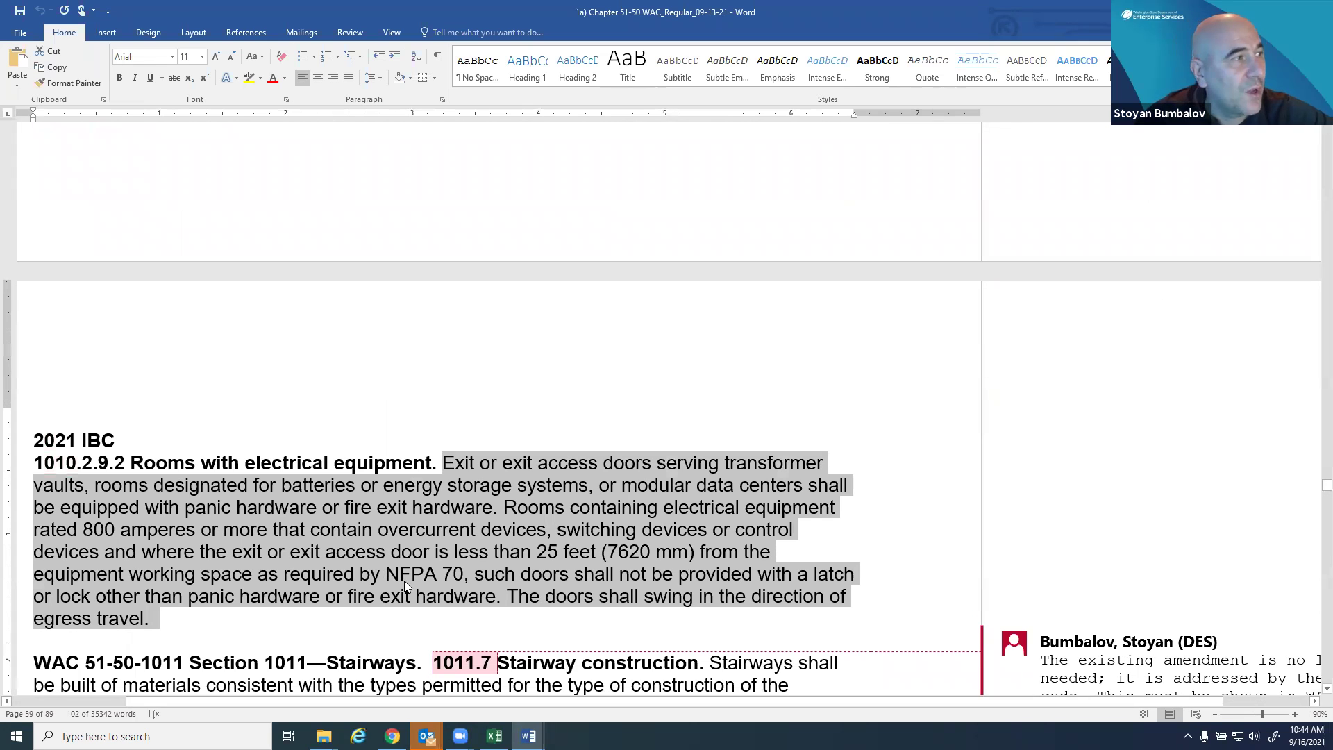
Examine 1010.1.10.3 Electrical rooms and working clearances with its exception, together with the highlighted struck paragraph of 1010.1.10 above it
{"action": "scroll", "coordinate": [156, 442], "scroll_direction": "down", "scroll_amount": 1}
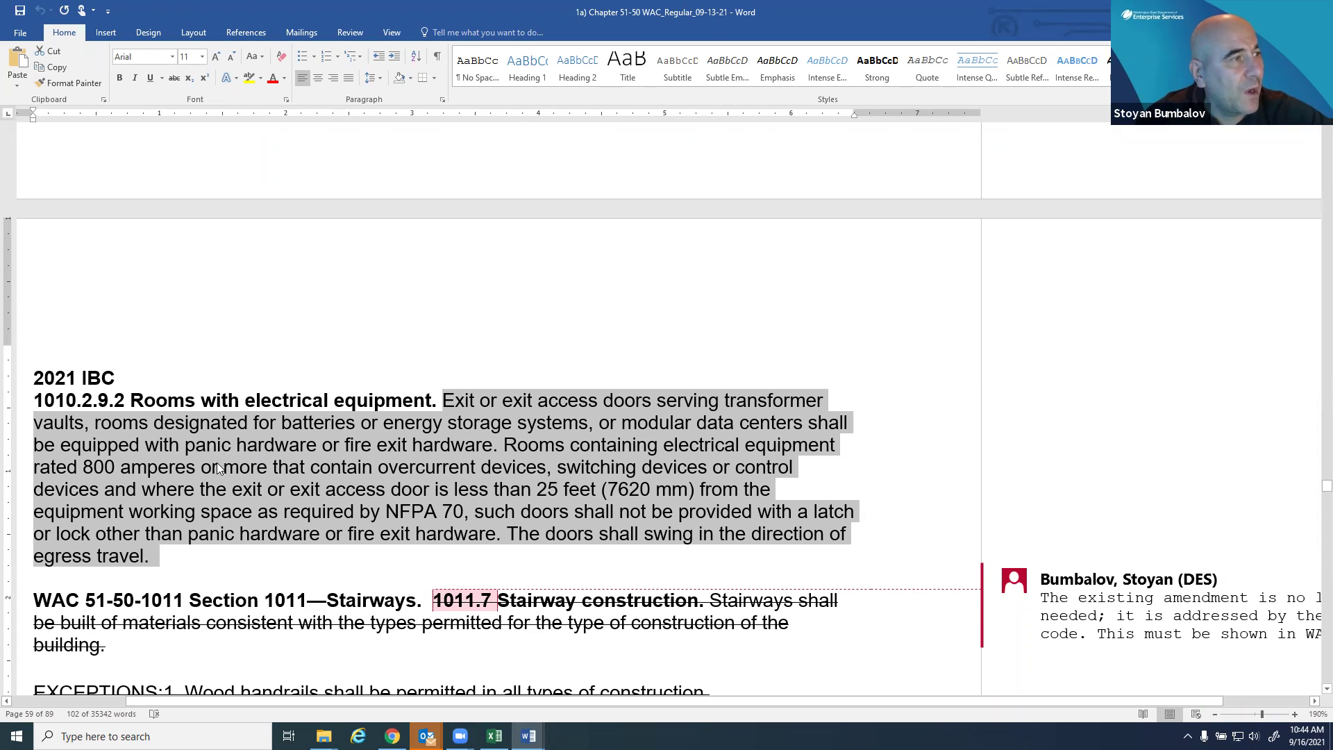
{"action": "scroll", "coordinate": [264, 443], "scroll_direction": "up", "scroll_amount": 10}
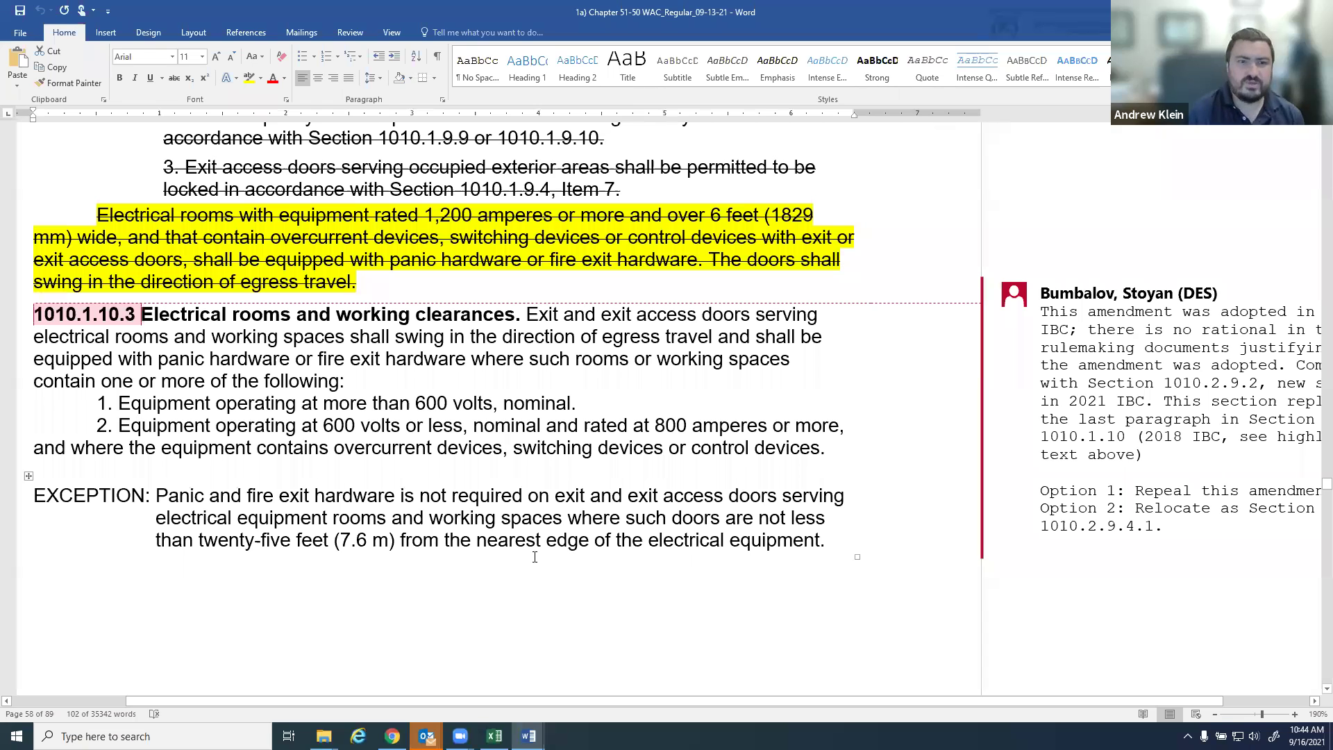
{"action": "scroll", "coordinate": [486, 525], "scroll_direction": "down", "scroll_amount": 1}
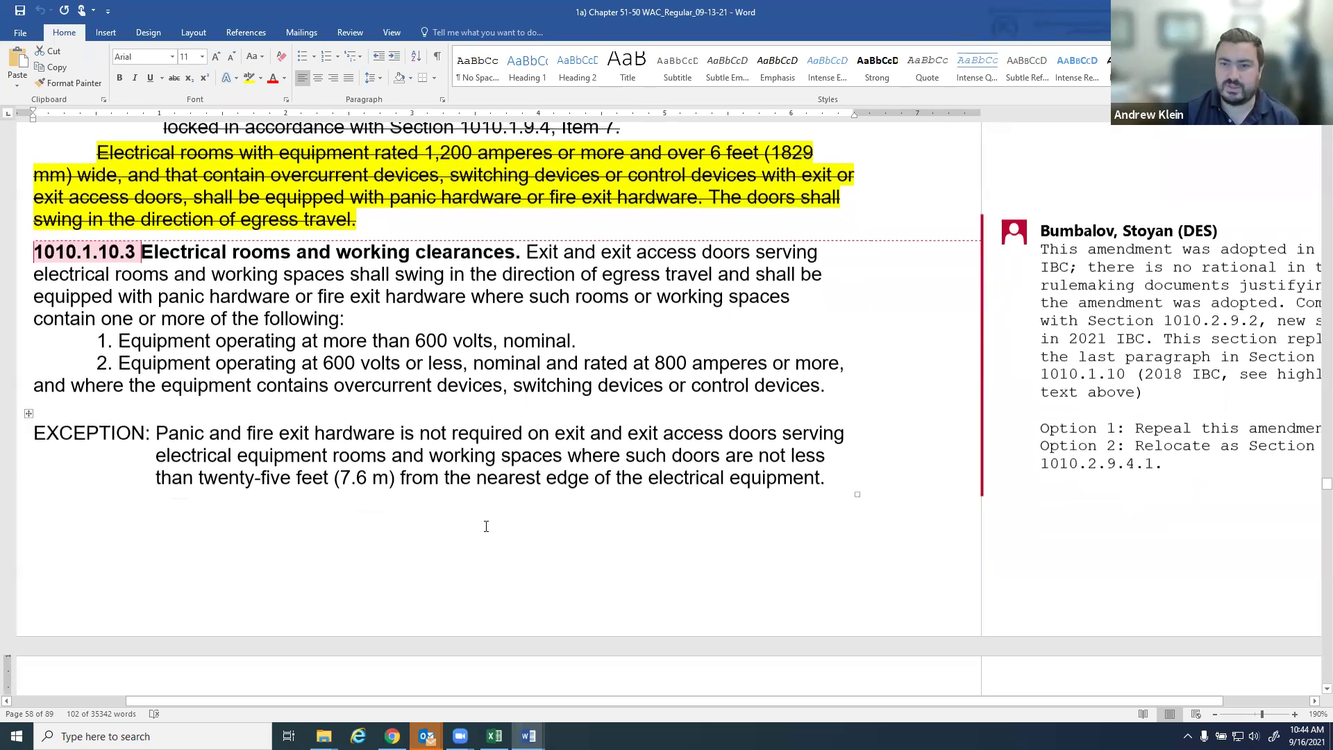
{"action": "scroll", "coordinate": [486, 526], "scroll_direction": "up", "scroll_amount": 1}
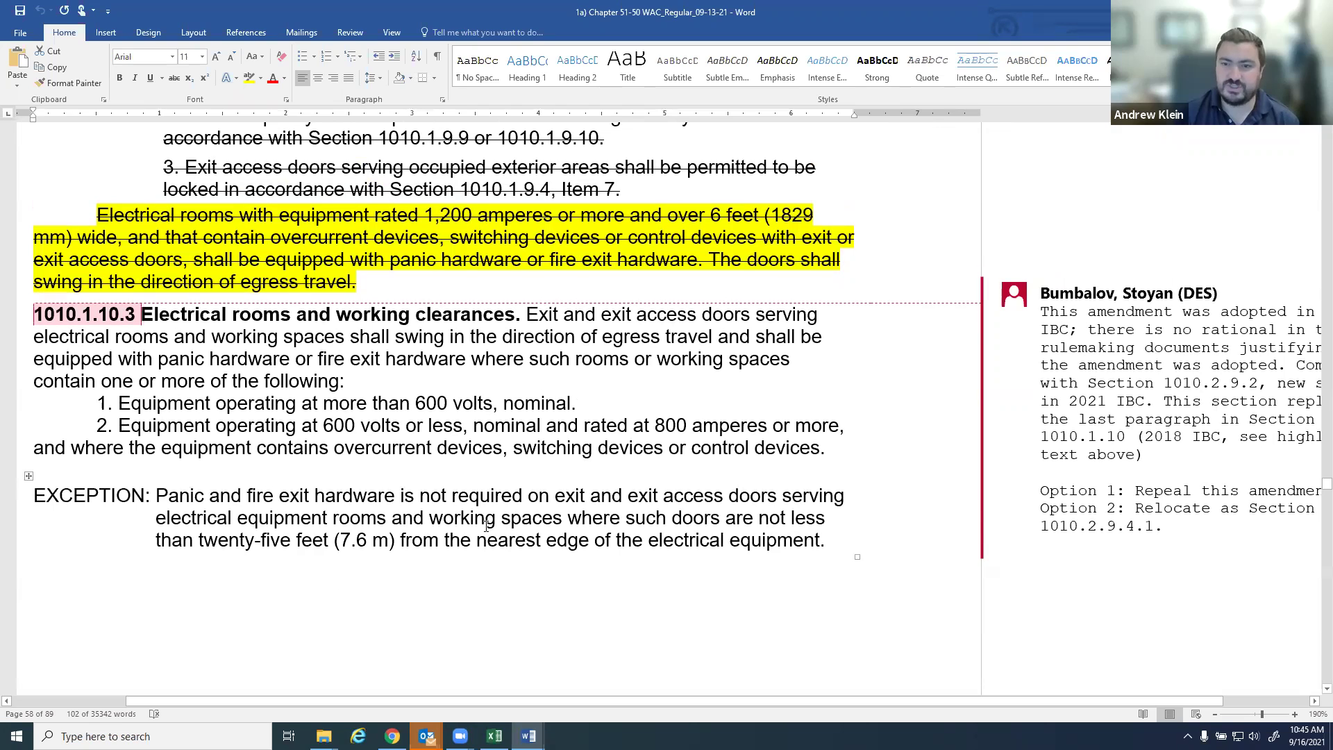
{"action": "scroll", "coordinate": [486, 525], "scroll_direction": "up", "scroll_amount": 4}
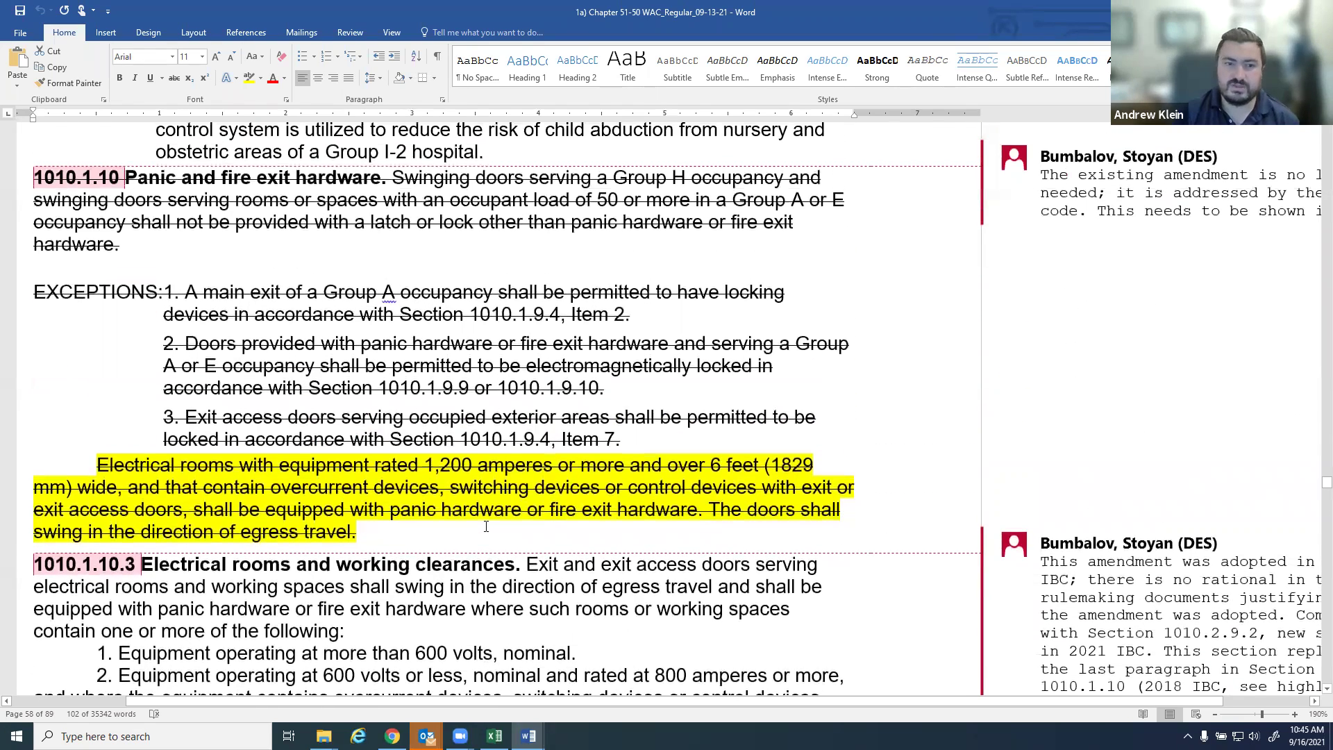
{"action": "scroll", "coordinate": [486, 526], "scroll_direction": "down", "scroll_amount": 3}
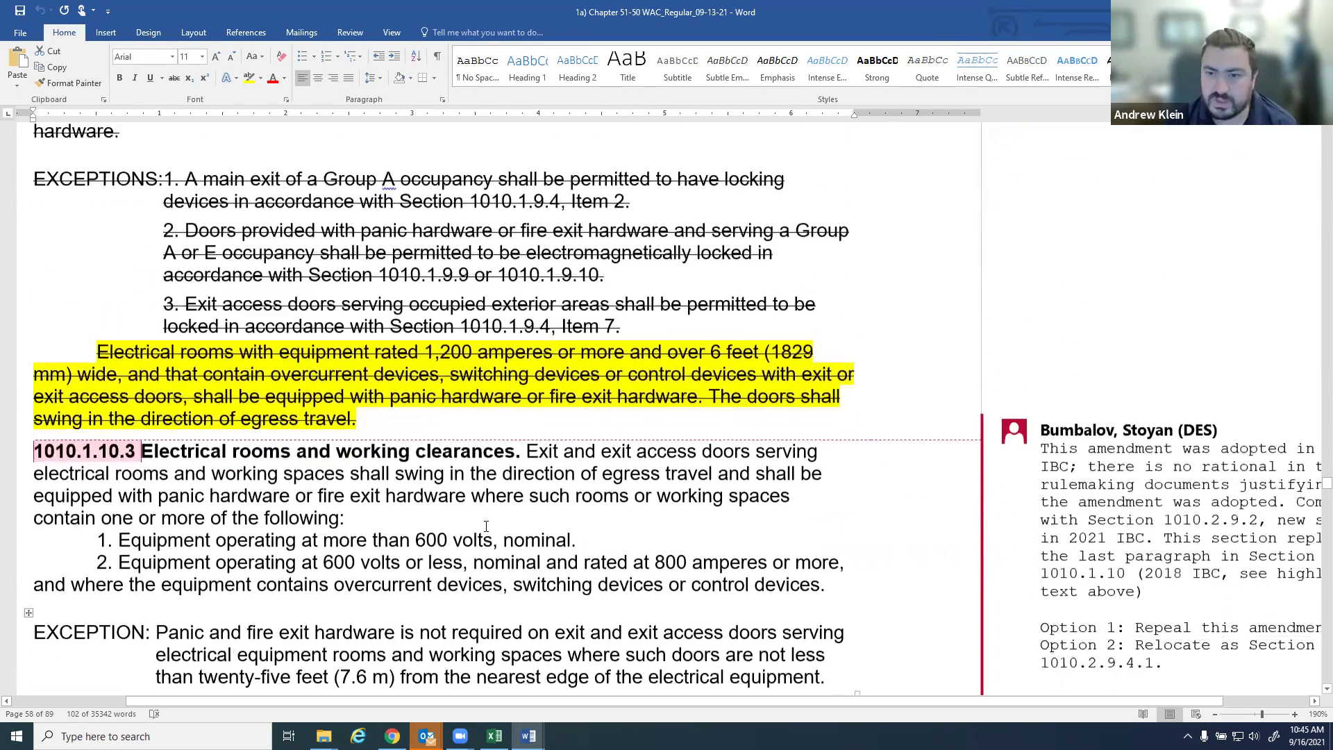
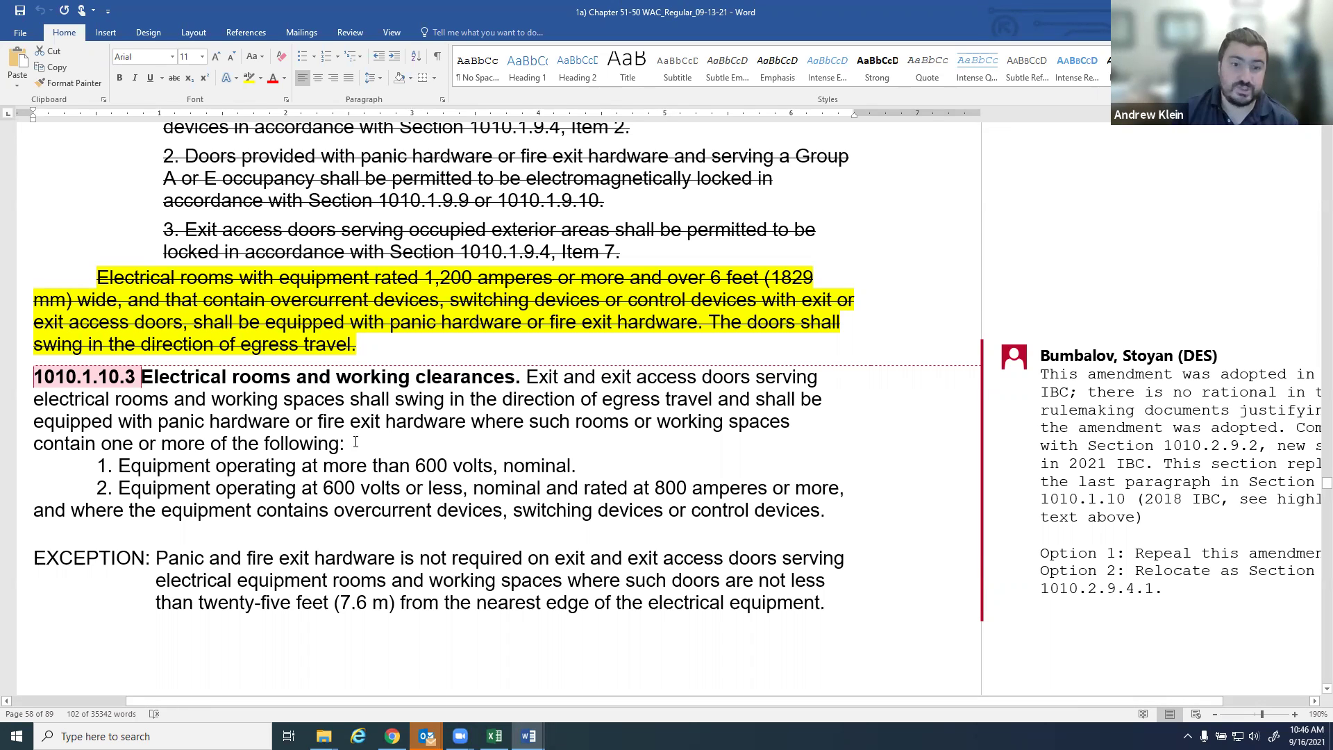
{"action": "scroll", "coordinate": [417, 507], "scroll_direction": "up", "scroll_amount": 1}
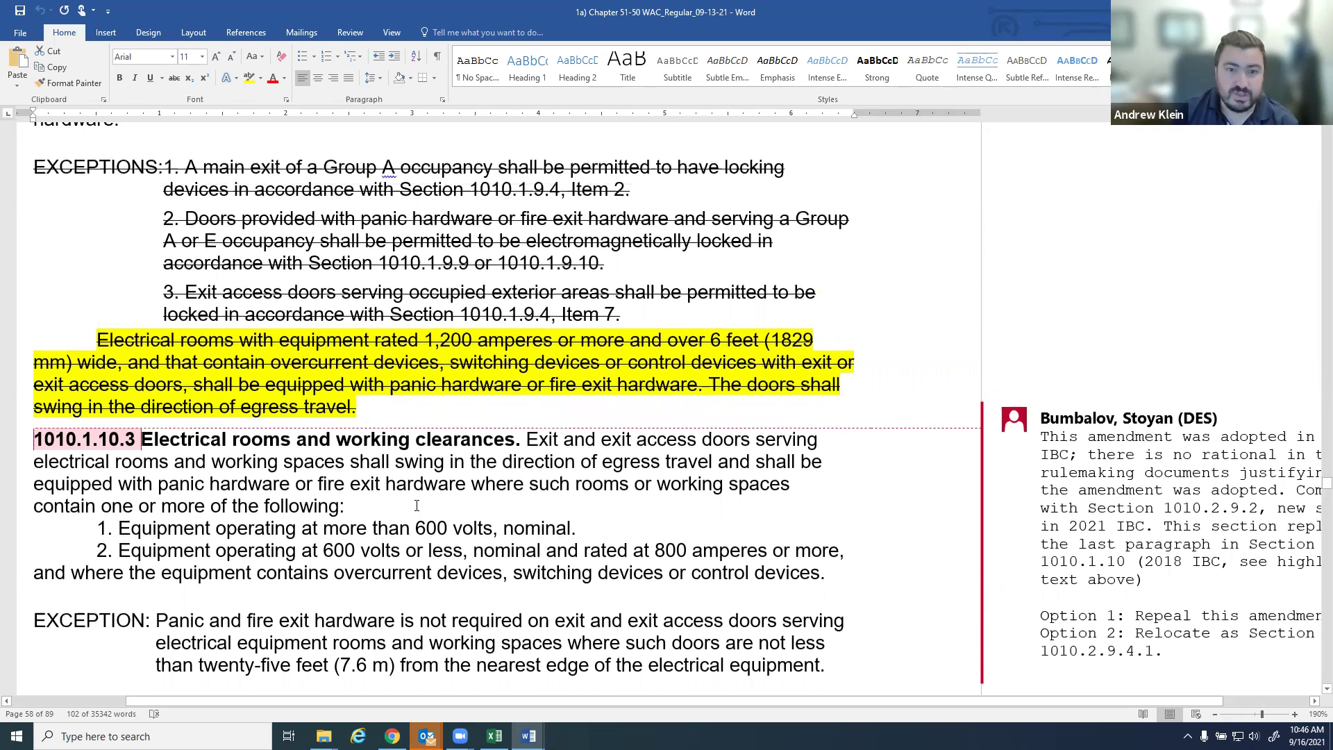
{"action": "scroll", "coordinate": [417, 506], "scroll_direction": "down", "scroll_amount": 1}
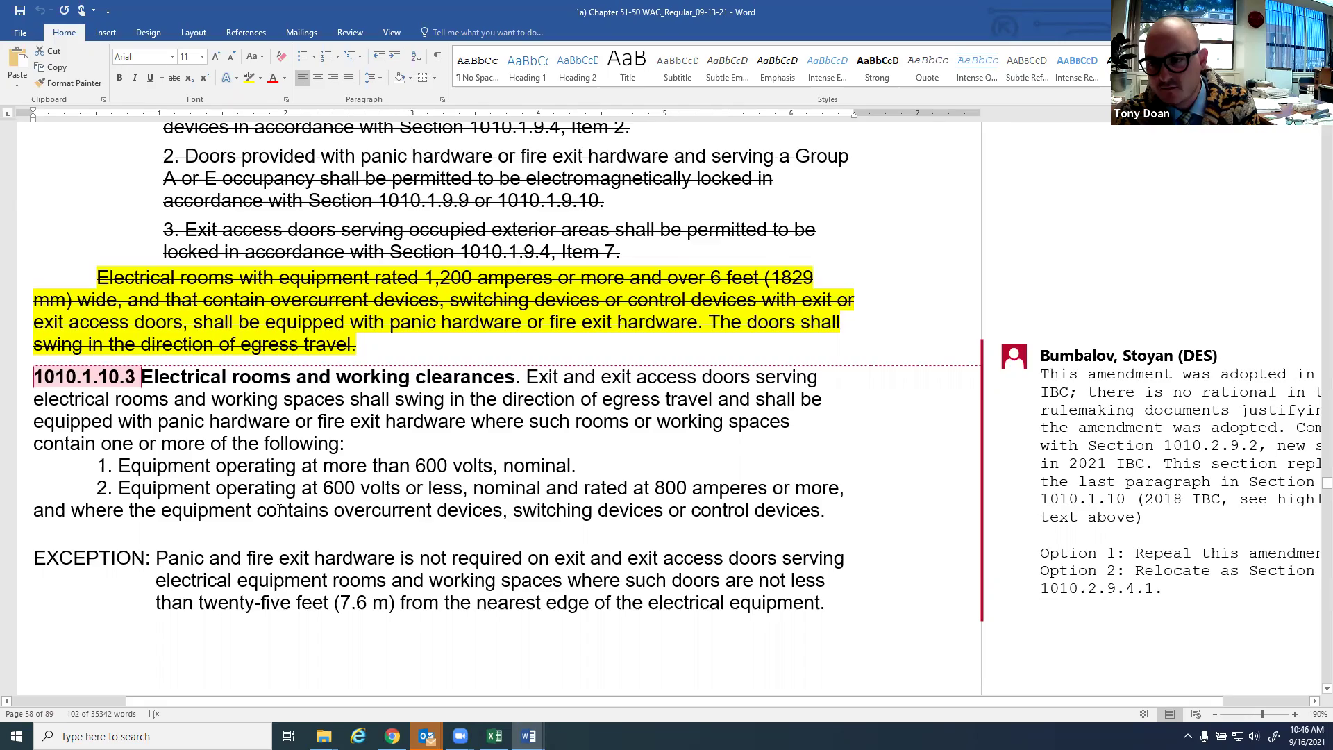
Check 2021 IBC 1010.2.9.2 Rooms with electrical equipment against the two conditions and the exception of 1010.1.10.3
{"action": "scroll", "coordinate": [278, 510], "scroll_direction": "up", "scroll_amount": 3}
{"action": "scroll", "coordinate": [278, 512], "scroll_direction": "down", "scroll_amount": 10}
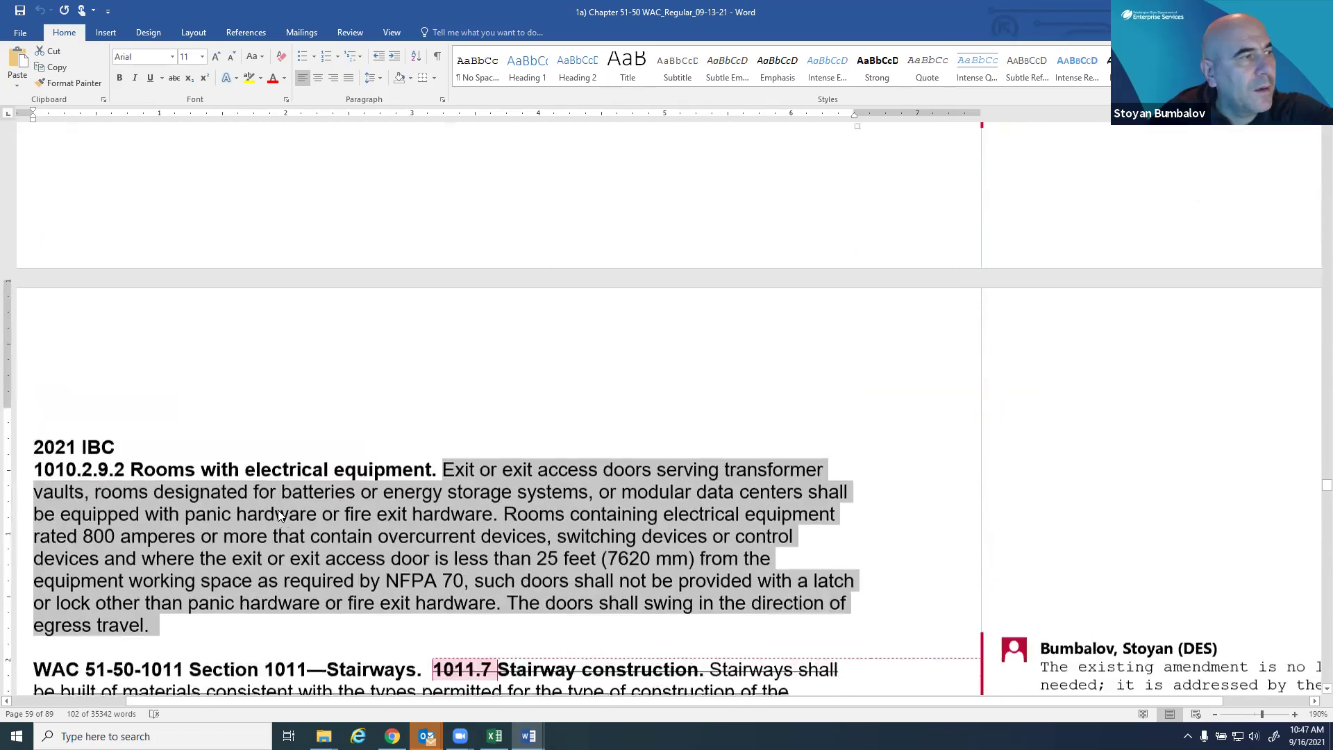
{"action": "scroll", "coordinate": [278, 514], "scroll_direction": "down", "scroll_amount": 3}
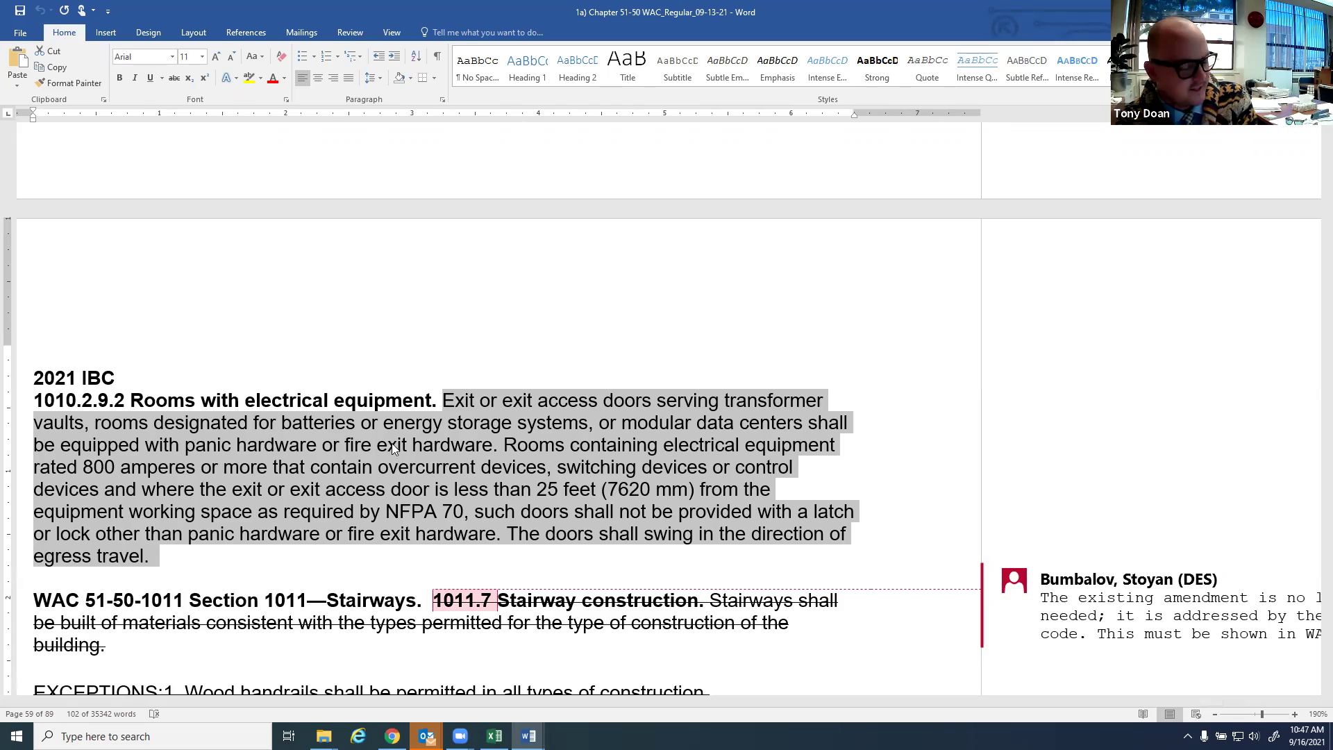
{"action": "scroll", "coordinate": [392, 443], "scroll_direction": "up", "scroll_amount": 5}
{"action": "scroll", "coordinate": [390, 434], "scroll_direction": "up", "scroll_amount": 6}
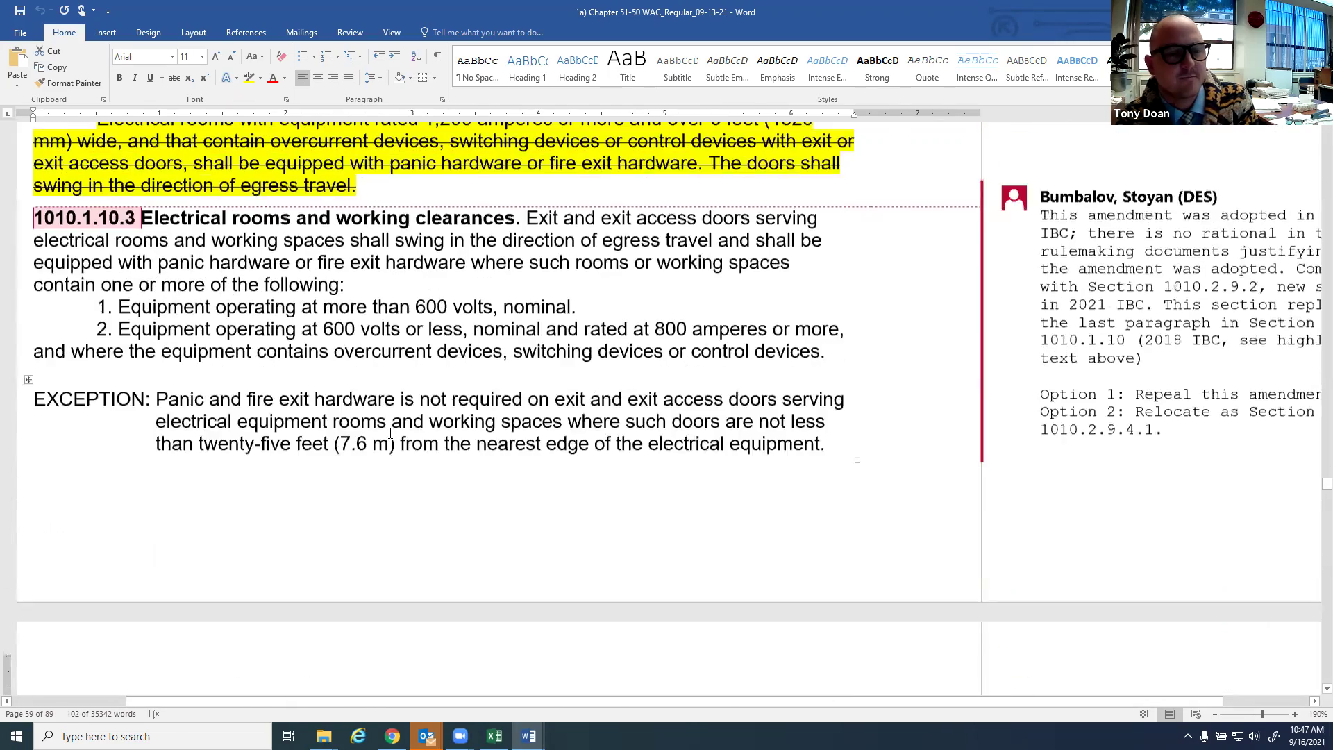
{"action": "scroll", "coordinate": [391, 433], "scroll_direction": "up", "scroll_amount": 2}
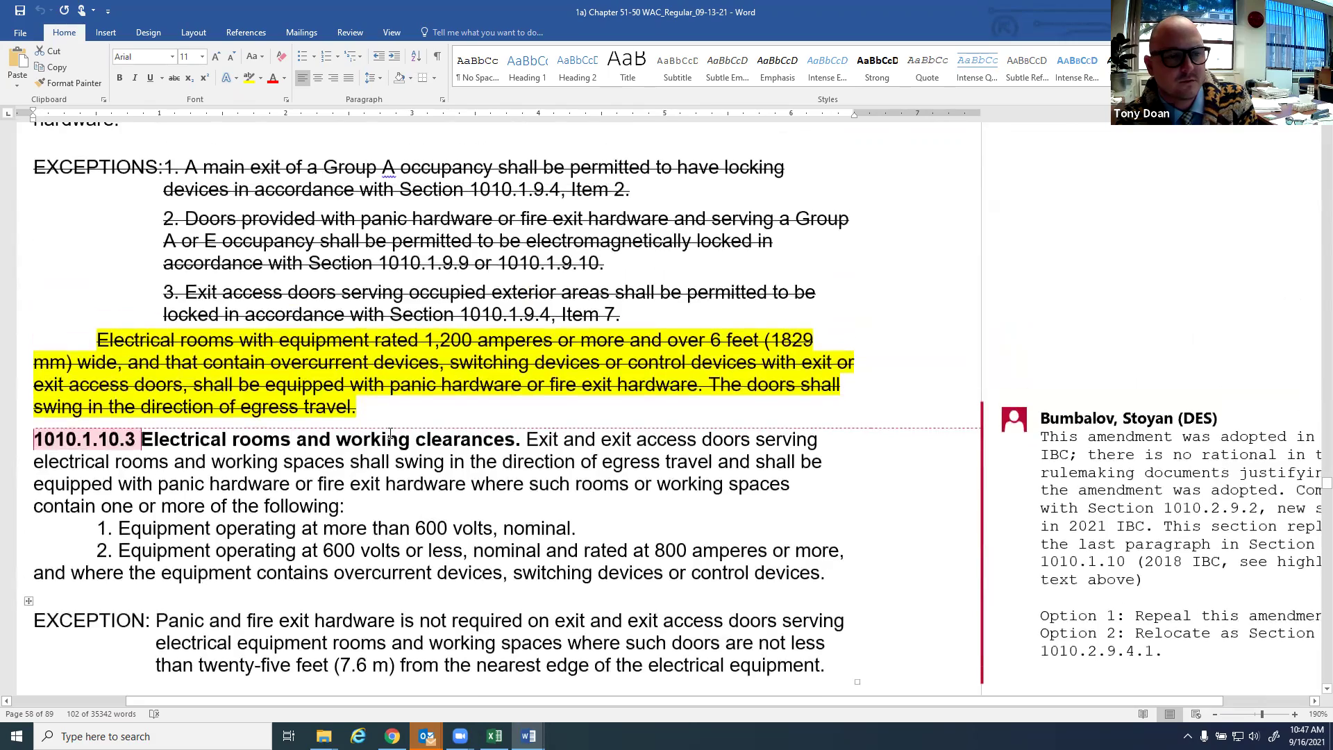
{"action": "scroll", "coordinate": [391, 433], "scroll_direction": "down", "scroll_amount": 1}
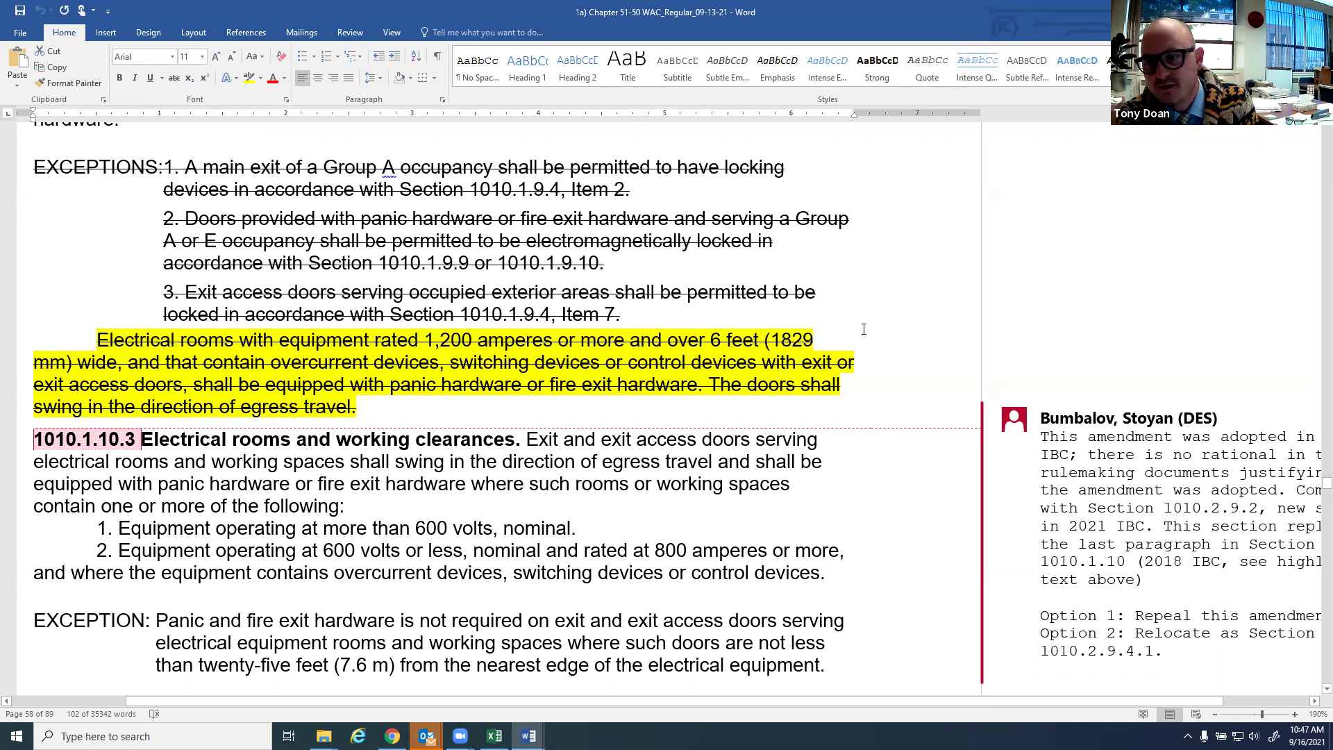
Examine struck 1010.1.10 Panic and fire exit hardware and the full reviewer comments beside it and 1010.1.10.3
{"action": "scroll", "coordinate": [864, 328], "scroll_direction": "up", "scroll_amount": 3}
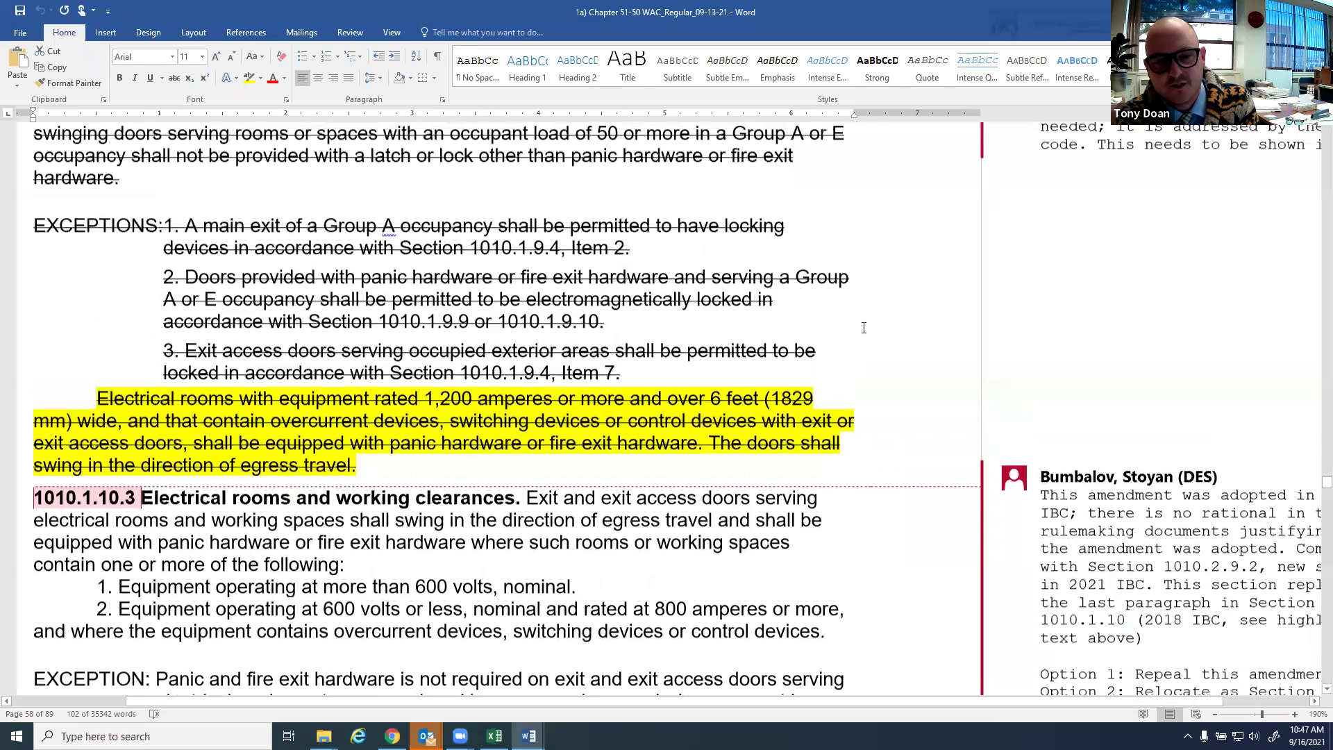
{"action": "scroll", "coordinate": [864, 328], "scroll_direction": "down", "scroll_amount": 1}
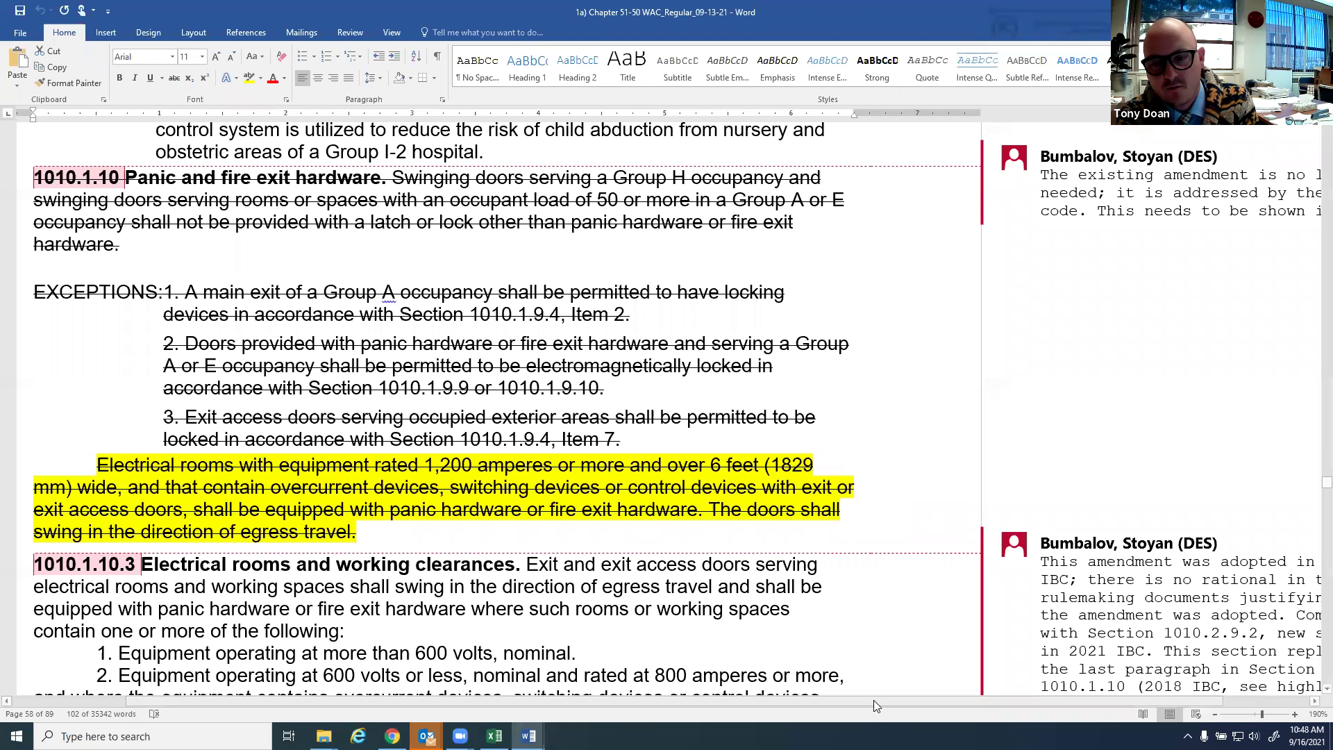
{"action": "left_click_drag", "start_coordinate": [895, 706], "coordinate": [977, 705]}
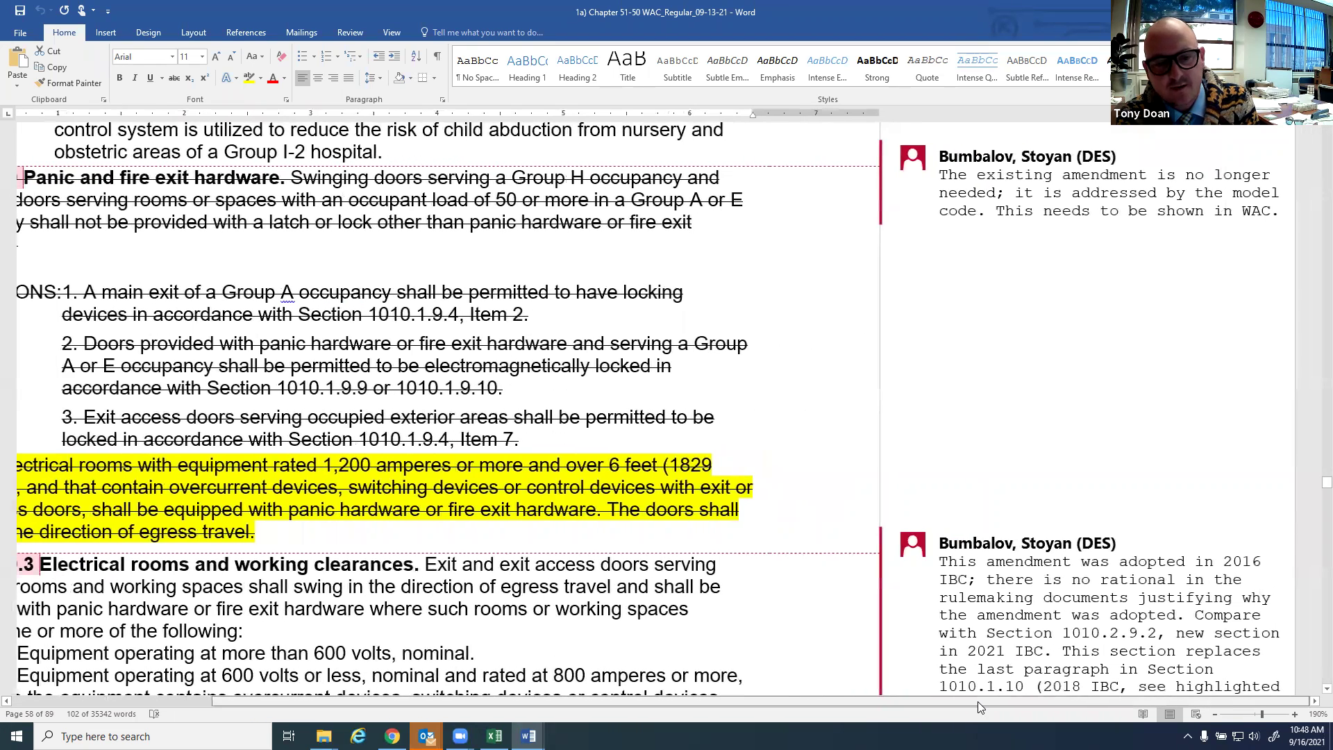
{"action": "left_click_drag", "start_coordinate": [861, 703], "coordinate": [779, 701]}
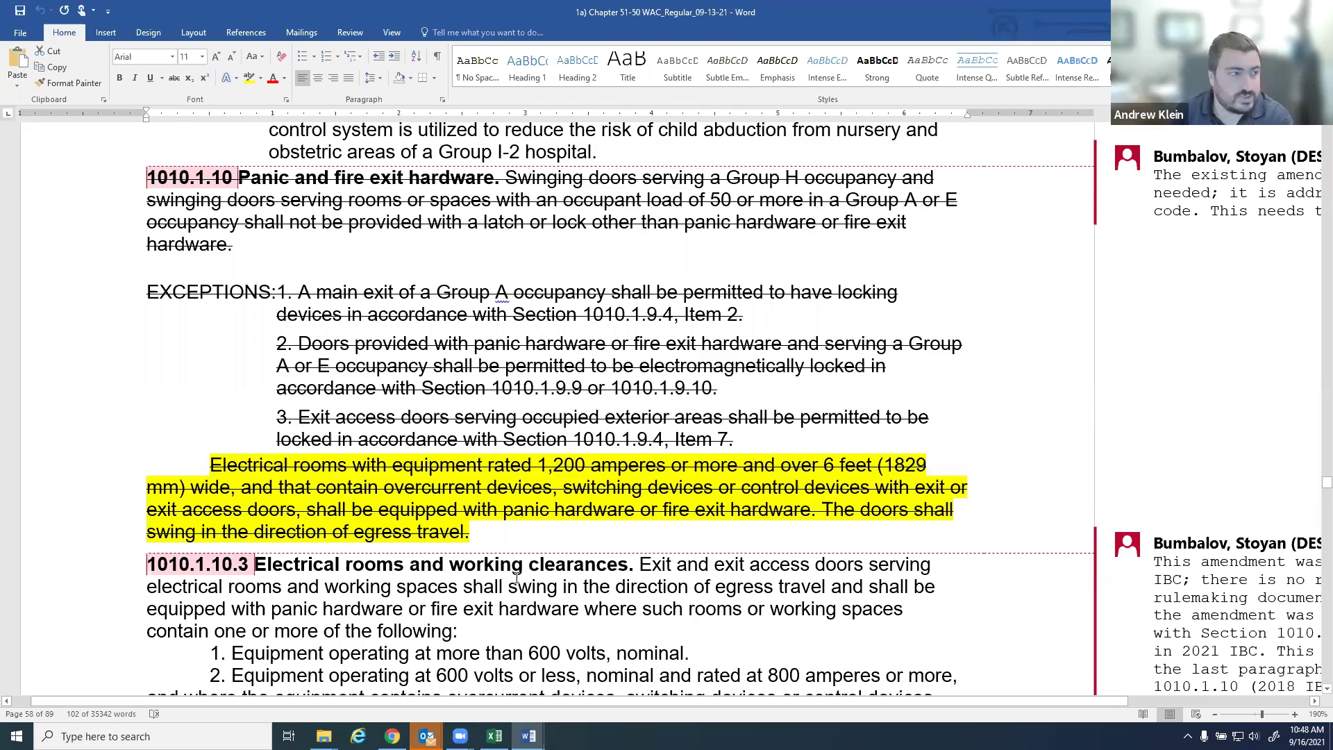
Read from 1010.1.10.3 and its exception through to the body text of 2021 IBC 1010.2.9.2
{"action": "scroll", "coordinate": [516, 576], "scroll_direction": "down", "scroll_amount": 3}
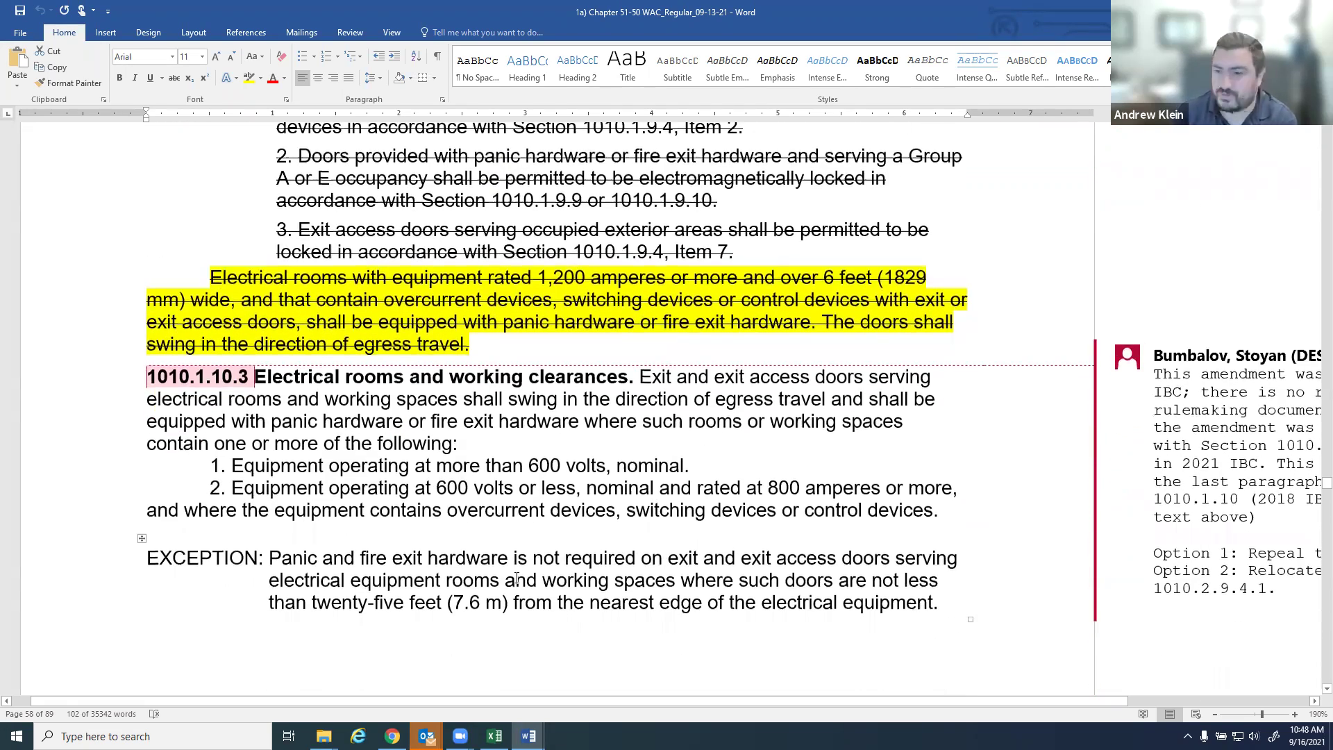
{"action": "scroll", "coordinate": [516, 577], "scroll_direction": "down", "scroll_amount": 1}
{"action": "scroll", "coordinate": [516, 577], "scroll_direction": "down", "scroll_amount": 2}
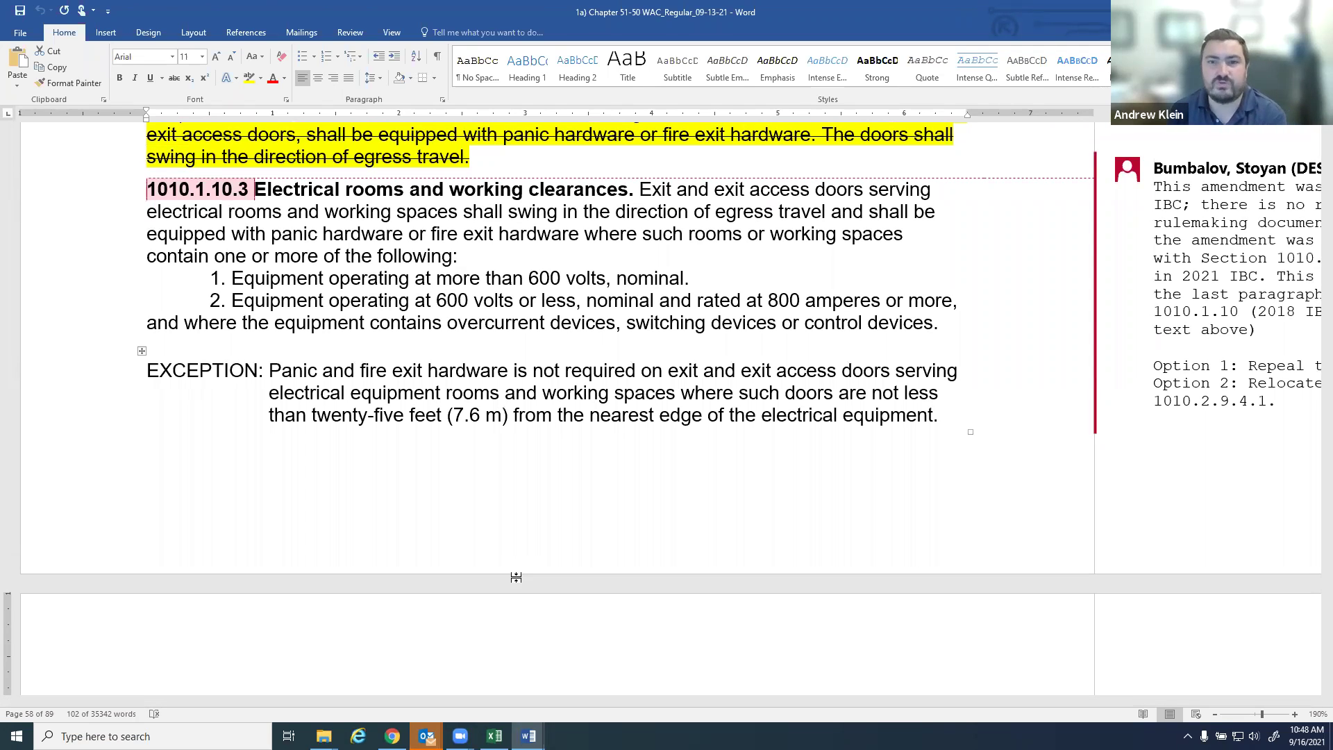
{"action": "scroll", "coordinate": [516, 577], "scroll_direction": "down", "scroll_amount": 4}
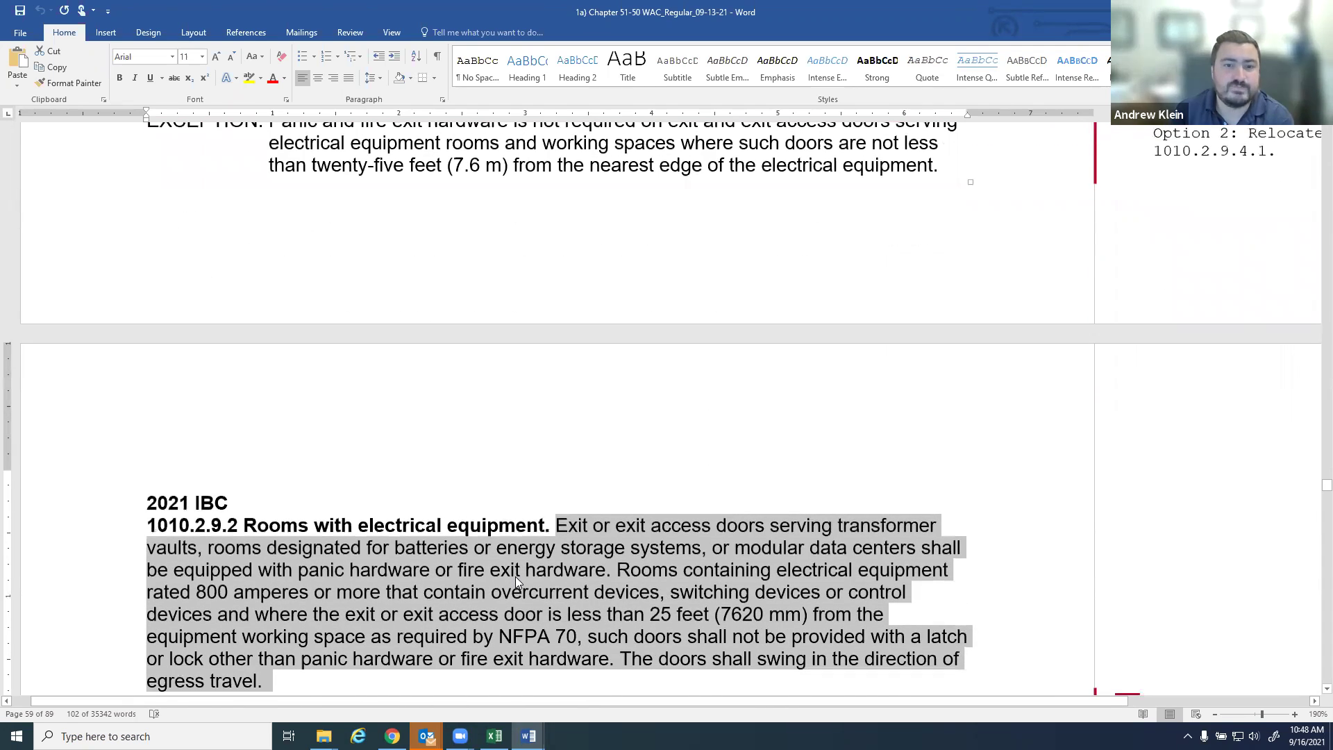
{"action": "scroll", "coordinate": [515, 576], "scroll_direction": "down", "scroll_amount": 1}
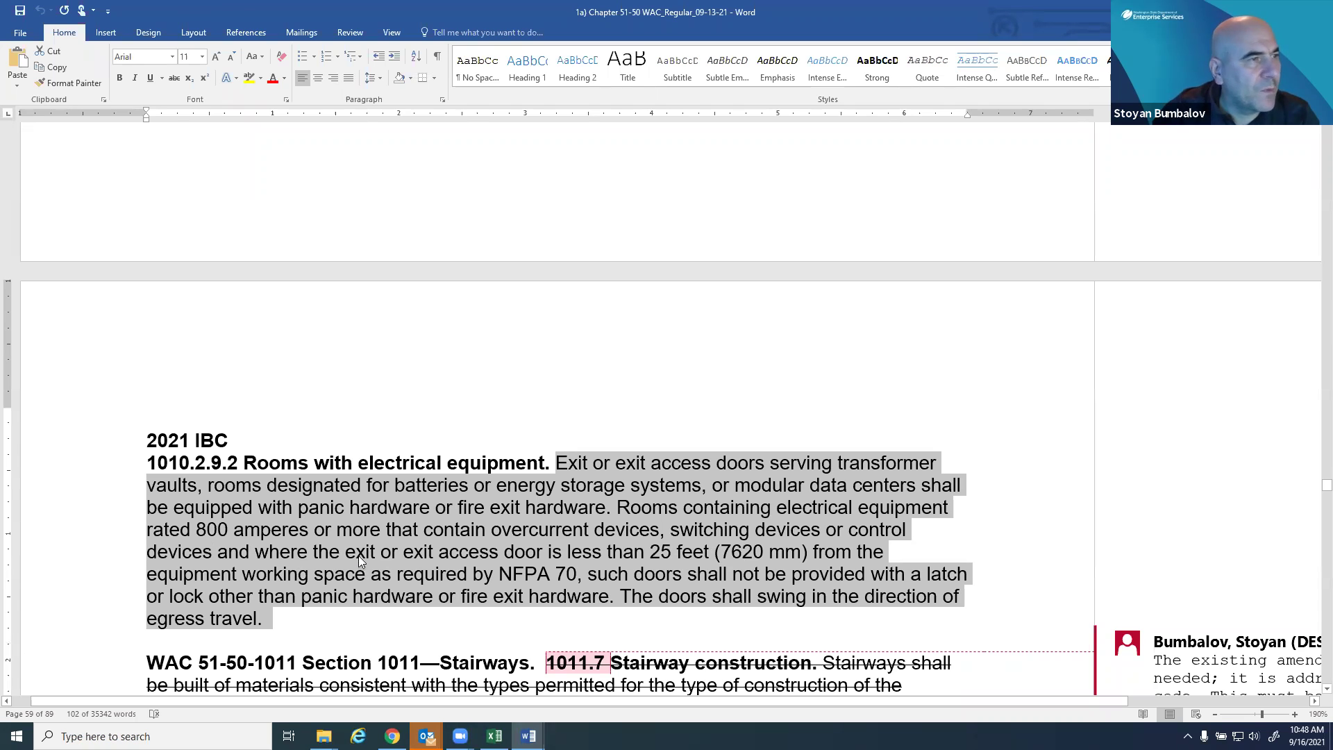
{"action": "scroll", "coordinate": [427, 551], "scroll_direction": "up", "scroll_amount": 5}
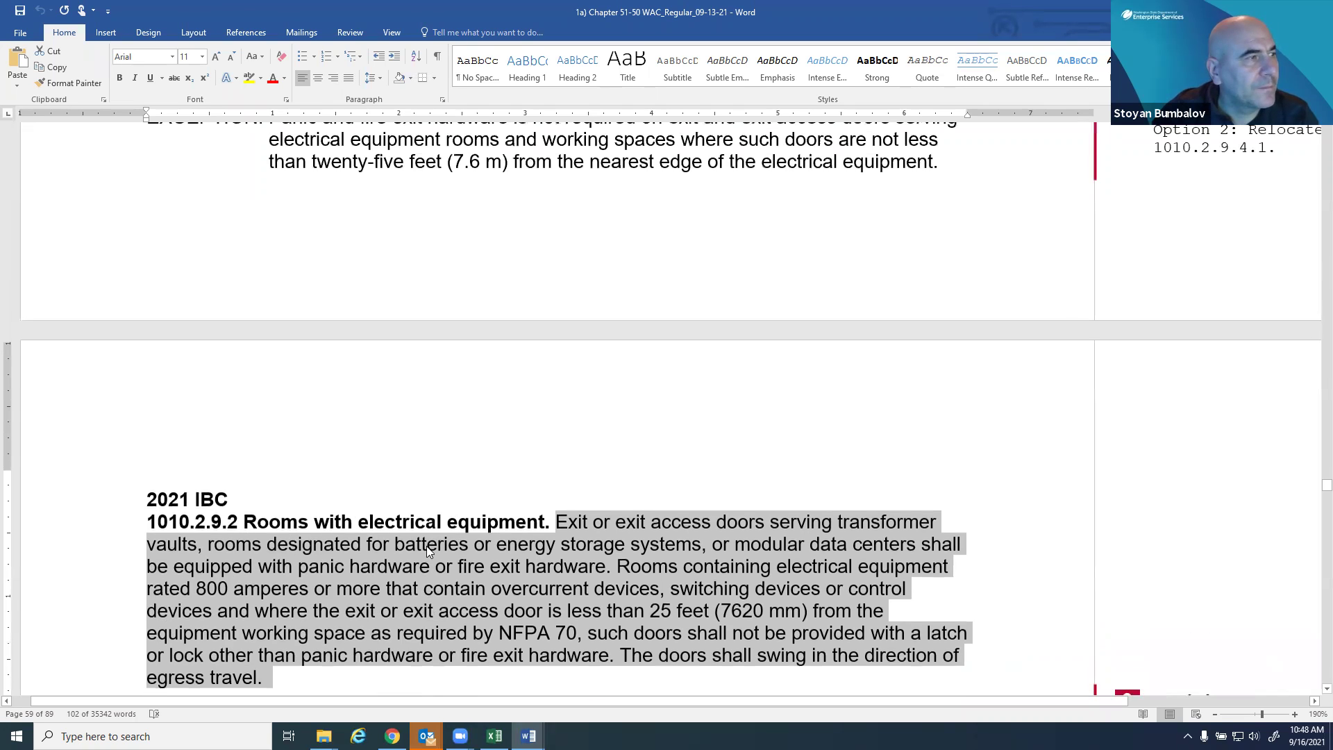
Select the highlighted struck paragraph on electrical rooms rated 1,200 amperes or more above 1010.1.10.3
{"action": "scroll", "coordinate": [428, 546], "scroll_direction": "up", "scroll_amount": 4}
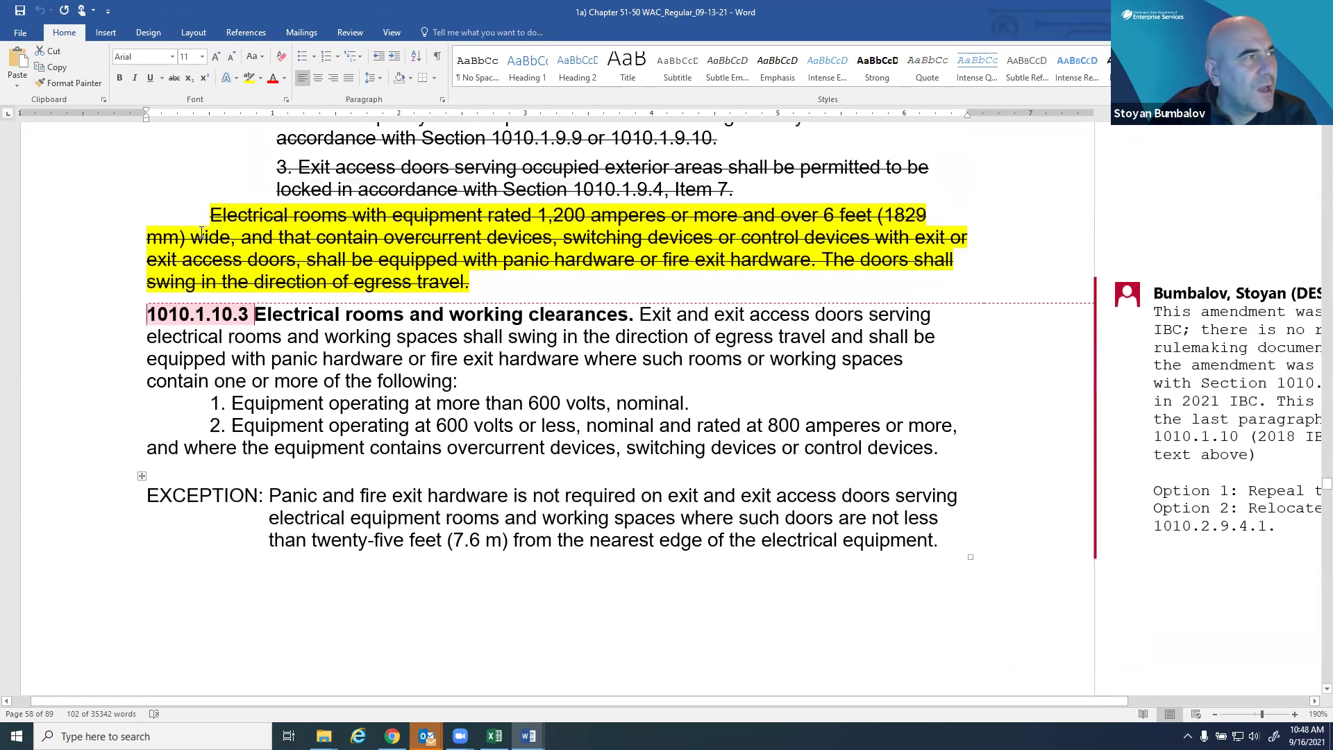
{"action": "left_click_drag", "start_coordinate": [209, 215], "coordinate": [479, 282]}
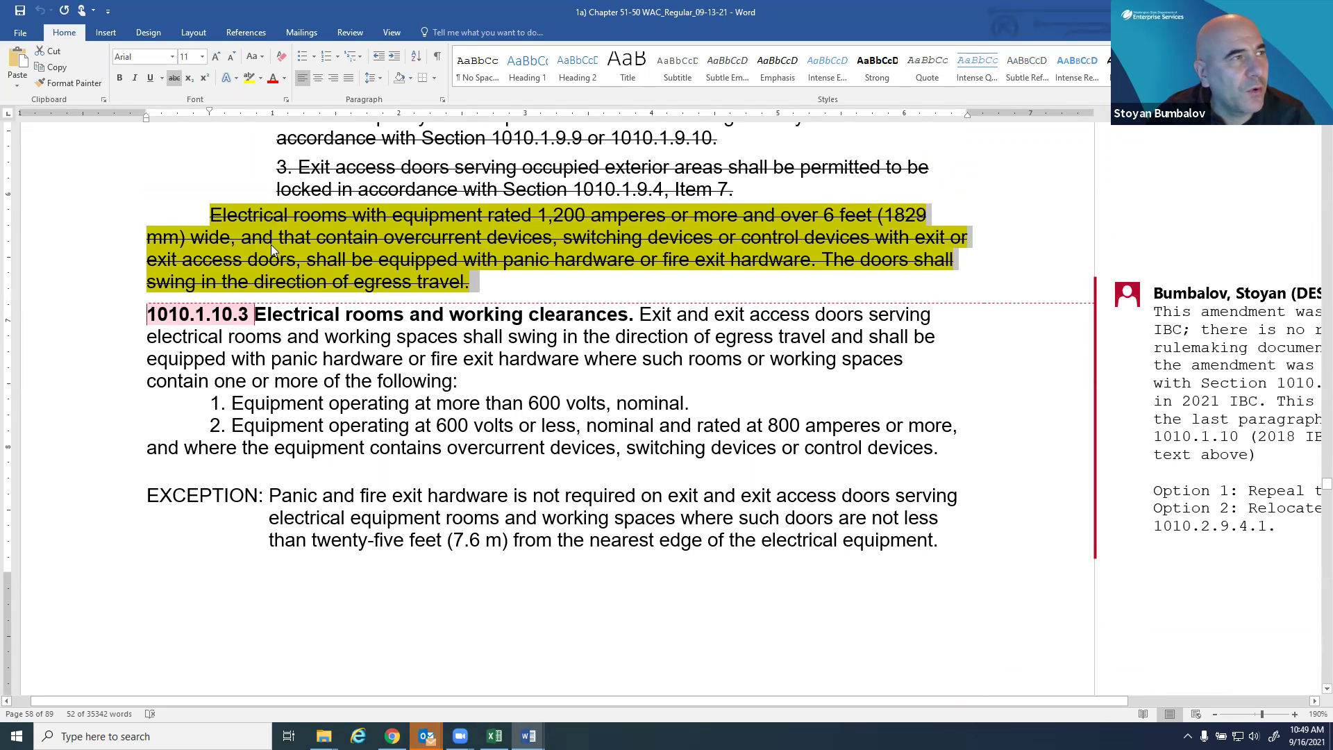
{"action": "left_click", "coordinate": [243, 223]}
{"action": "left_click_drag", "start_coordinate": [210, 215], "coordinate": [478, 284]}
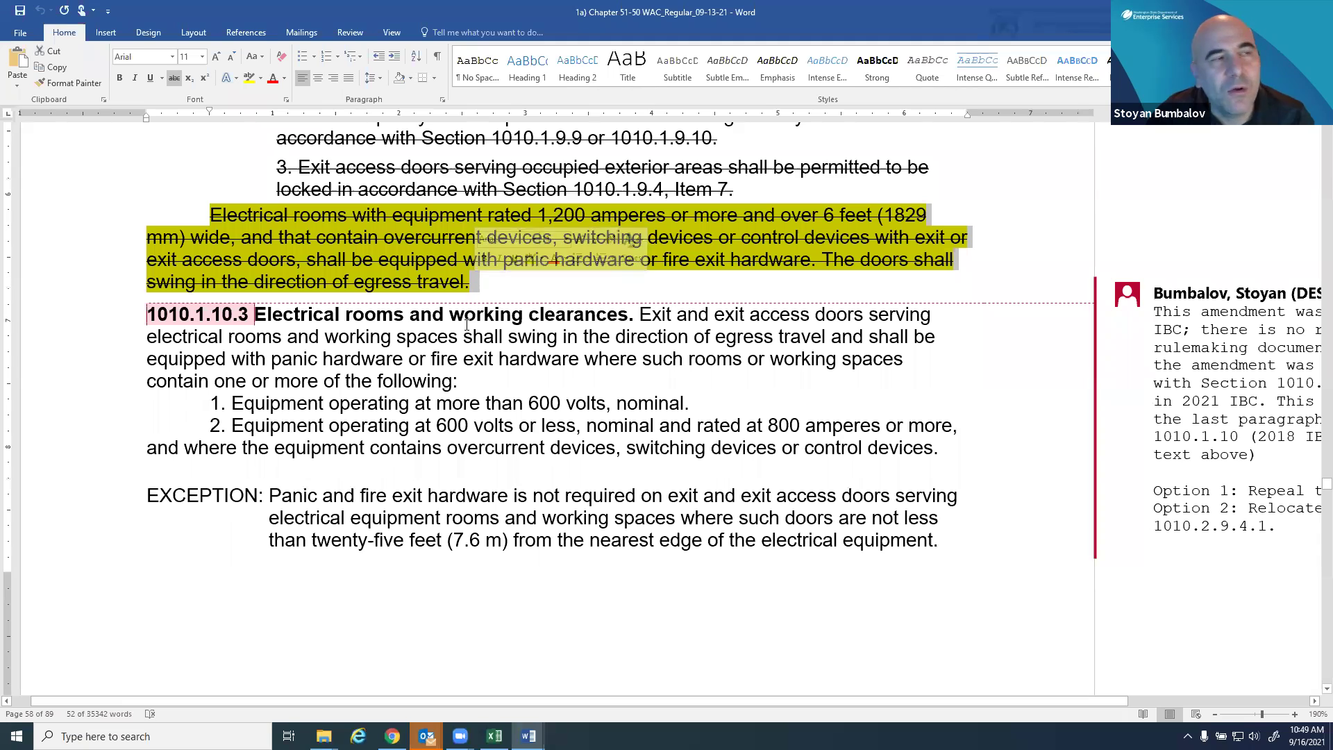
Select the whole 2021 IBC section 1010.2.9.2 Rooms with electrical equipment, including its heading
{"action": "scroll", "coordinate": [372, 438], "scroll_direction": "down", "scroll_amount": 3}
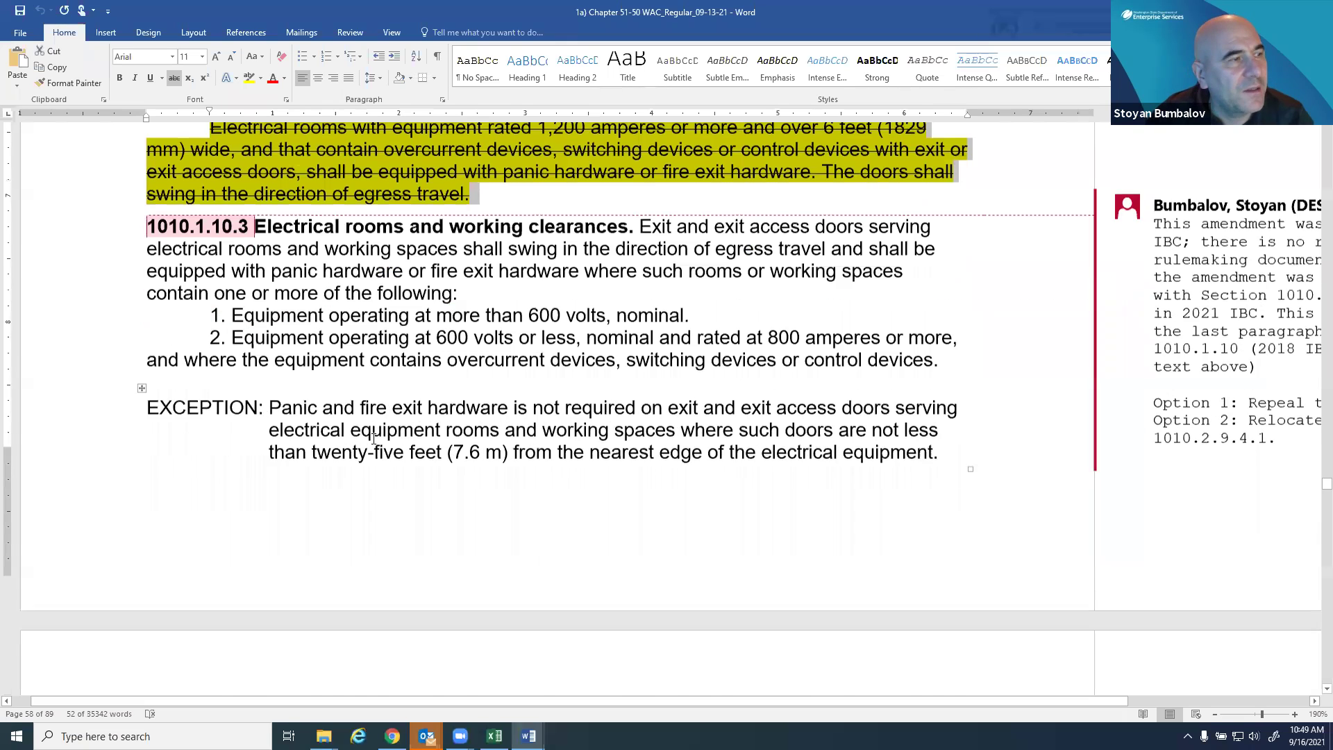
{"action": "scroll", "coordinate": [375, 439], "scroll_direction": "down", "scroll_amount": 3}
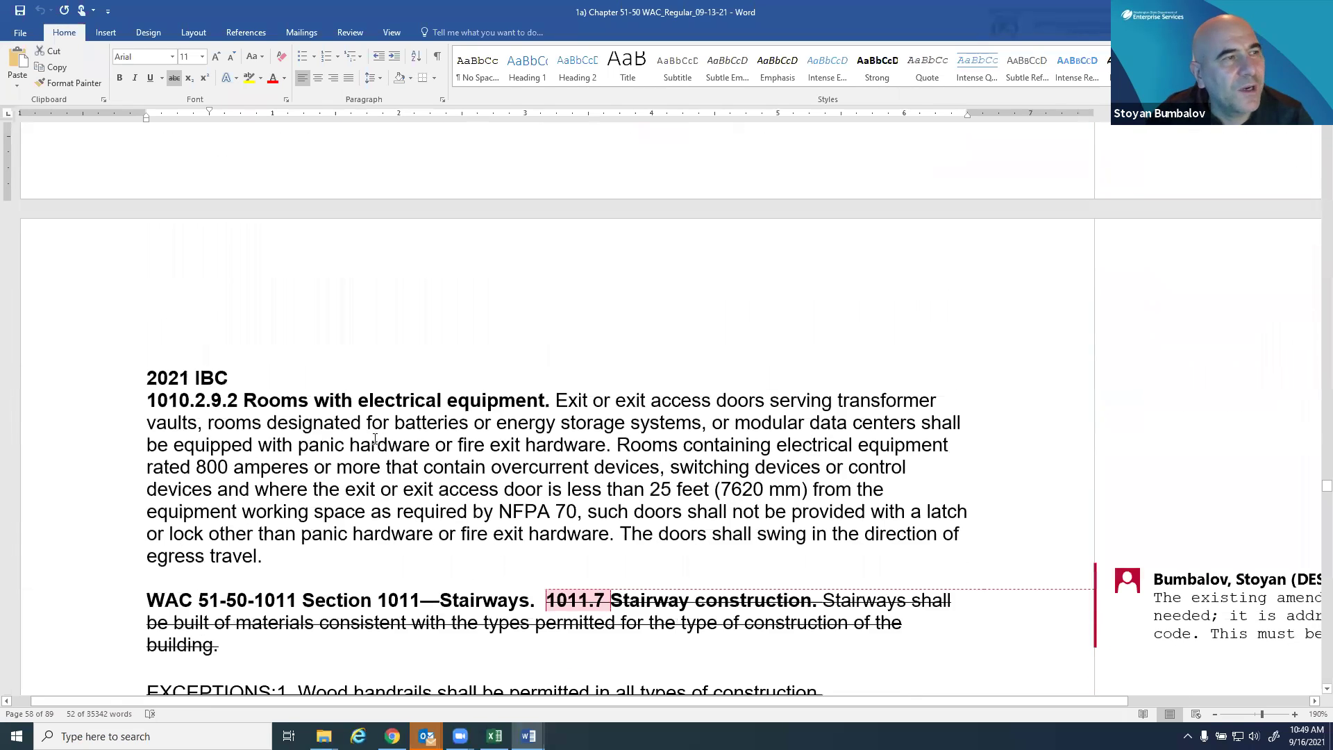
{"action": "scroll", "coordinate": [374, 439], "scroll_direction": "down", "scroll_amount": 1}
{"action": "left_click_drag", "start_coordinate": [148, 337], "coordinate": [288, 494]}
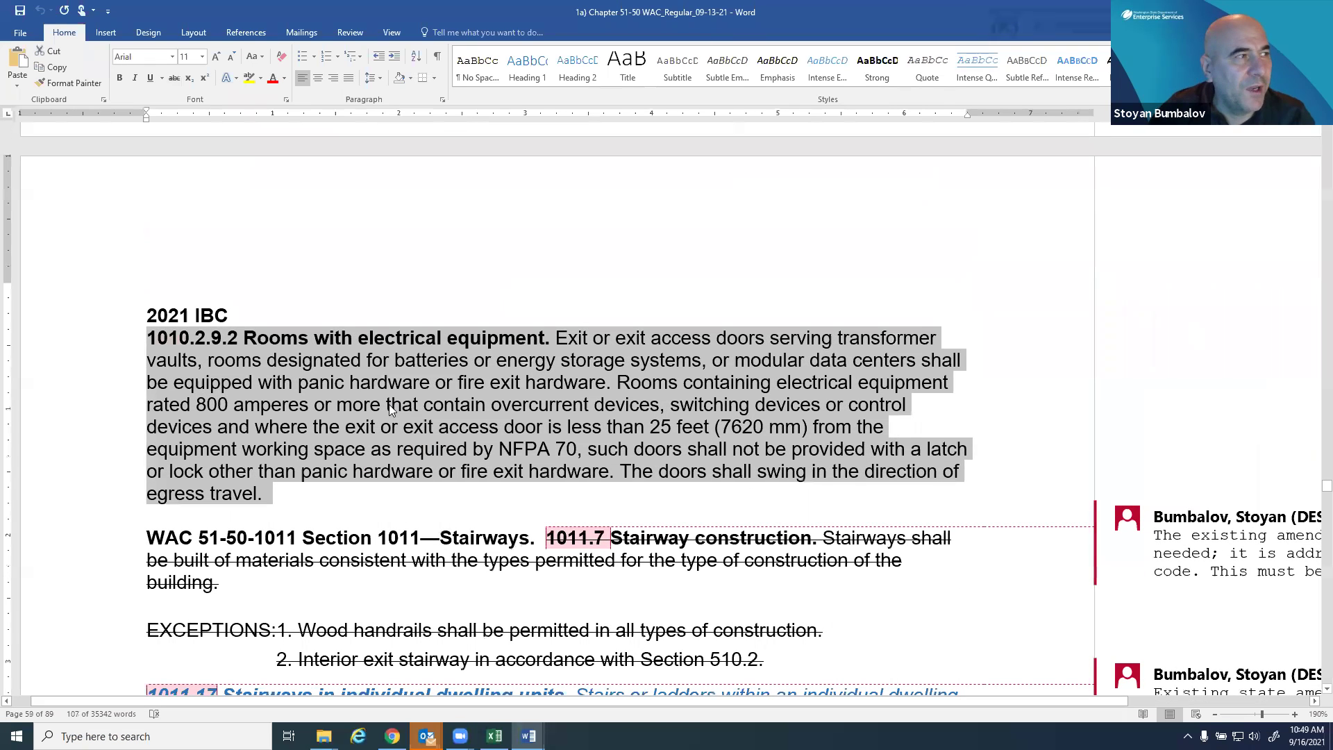
Review 1010.1.10.3 and its exception again, clear the text selection and revisit 2021 IBC 1010.2.9.2
{"action": "scroll", "coordinate": [446, 294], "scroll_direction": "up", "scroll_amount": 5}
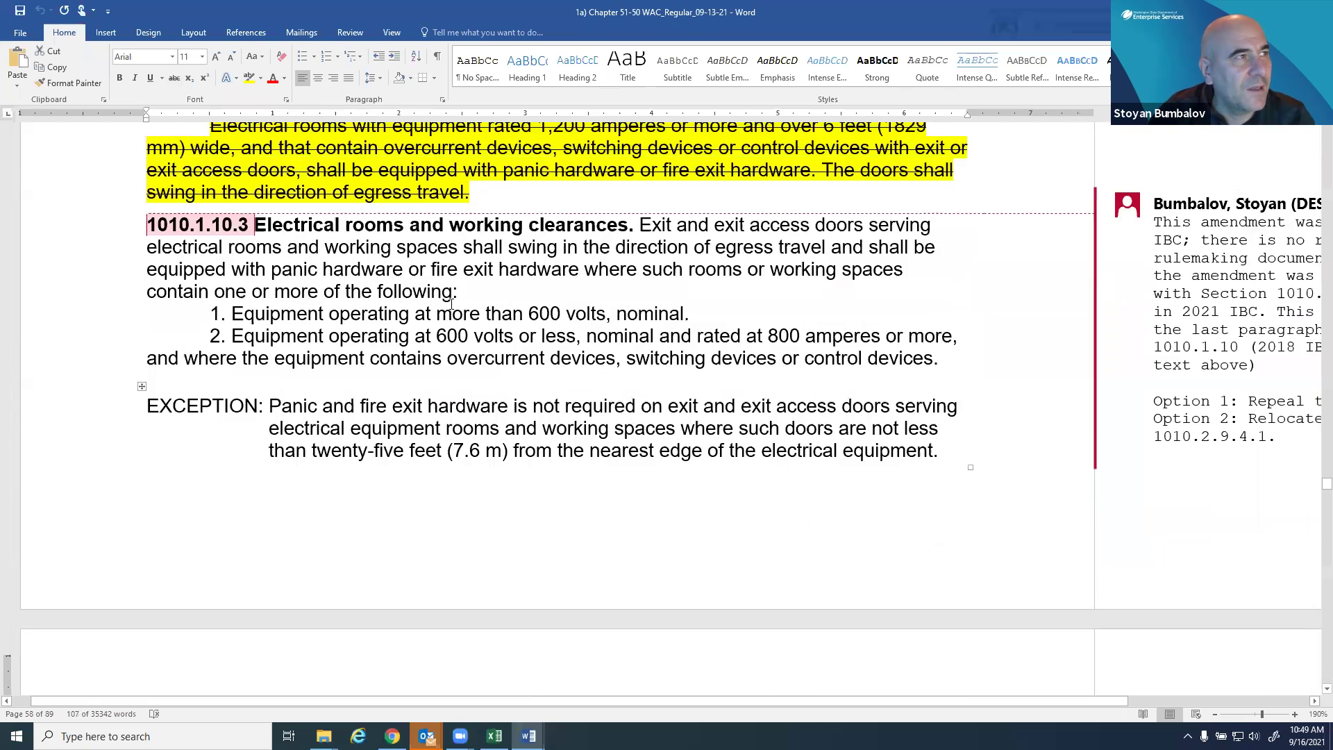
{"action": "scroll", "coordinate": [451, 304], "scroll_direction": "up", "scroll_amount": 1}
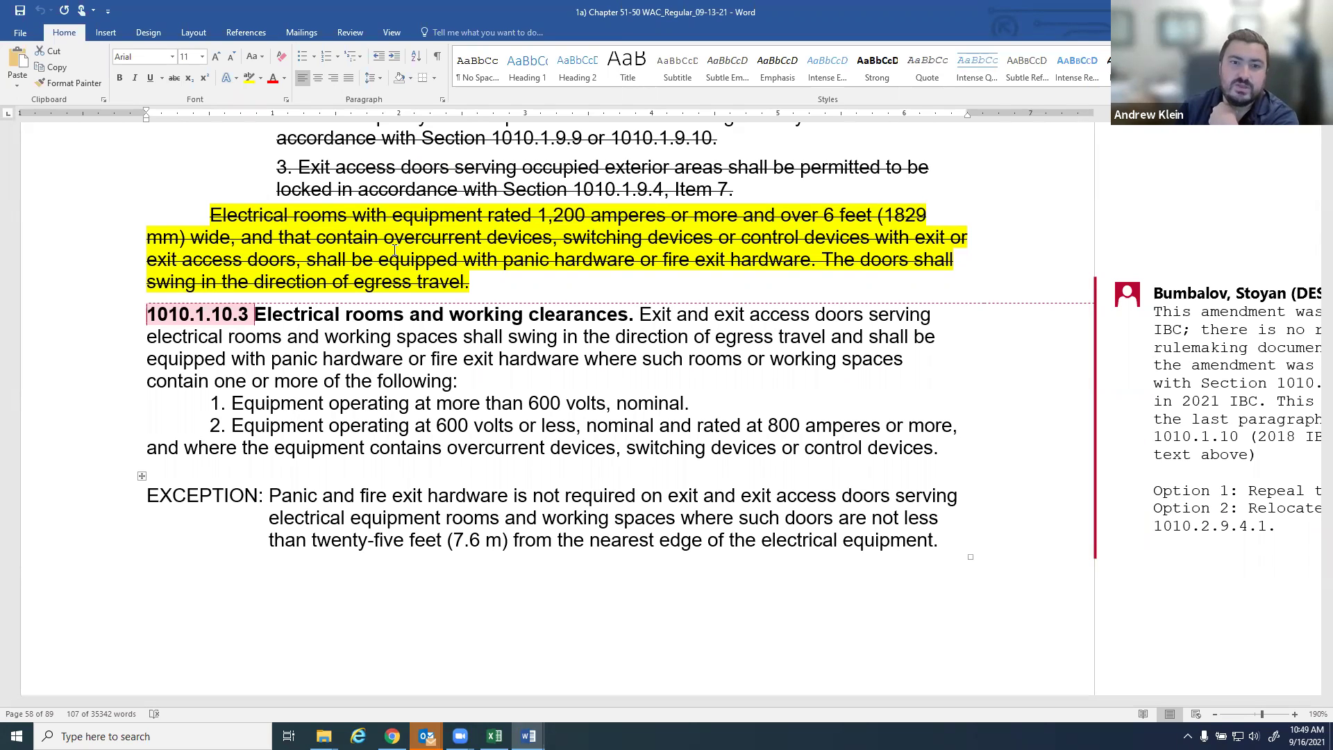
{"action": "scroll", "coordinate": [394, 250], "scroll_direction": "down", "scroll_amount": 2}
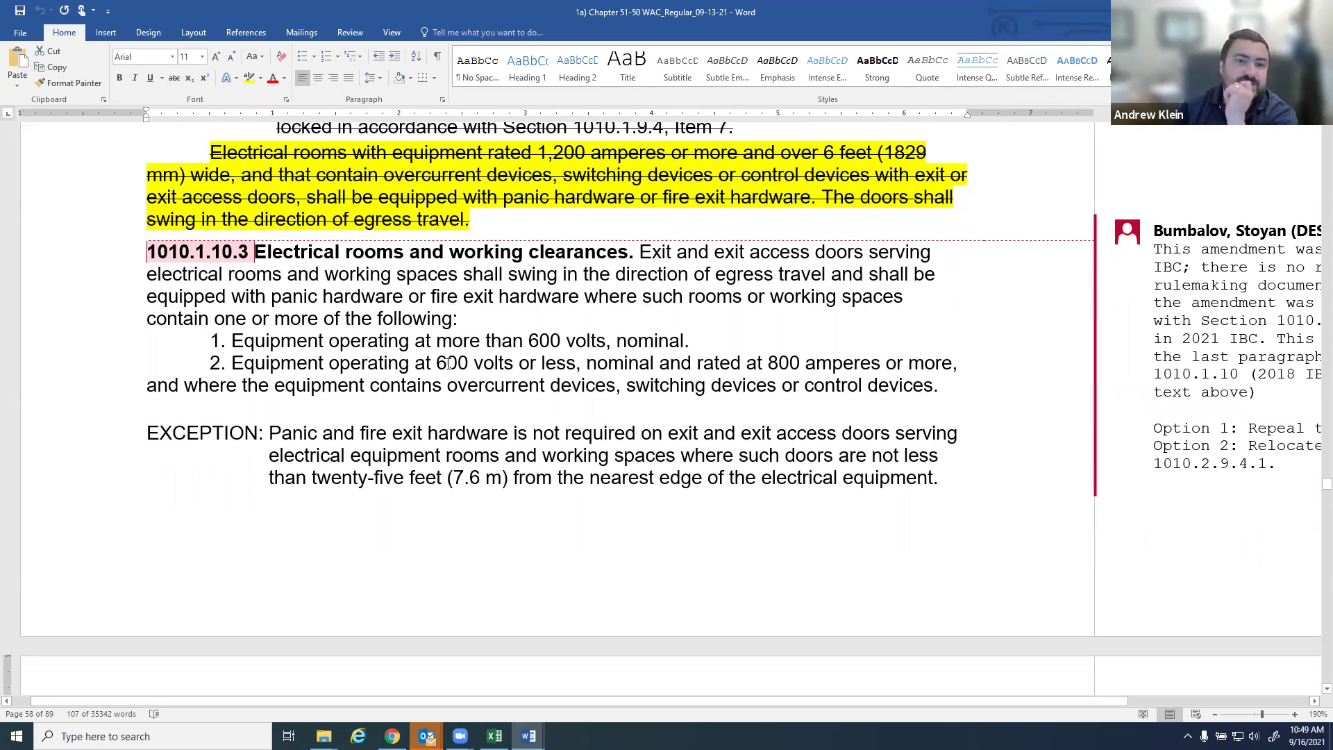
{"action": "scroll", "coordinate": [449, 363], "scroll_direction": "down", "scroll_amount": 2}
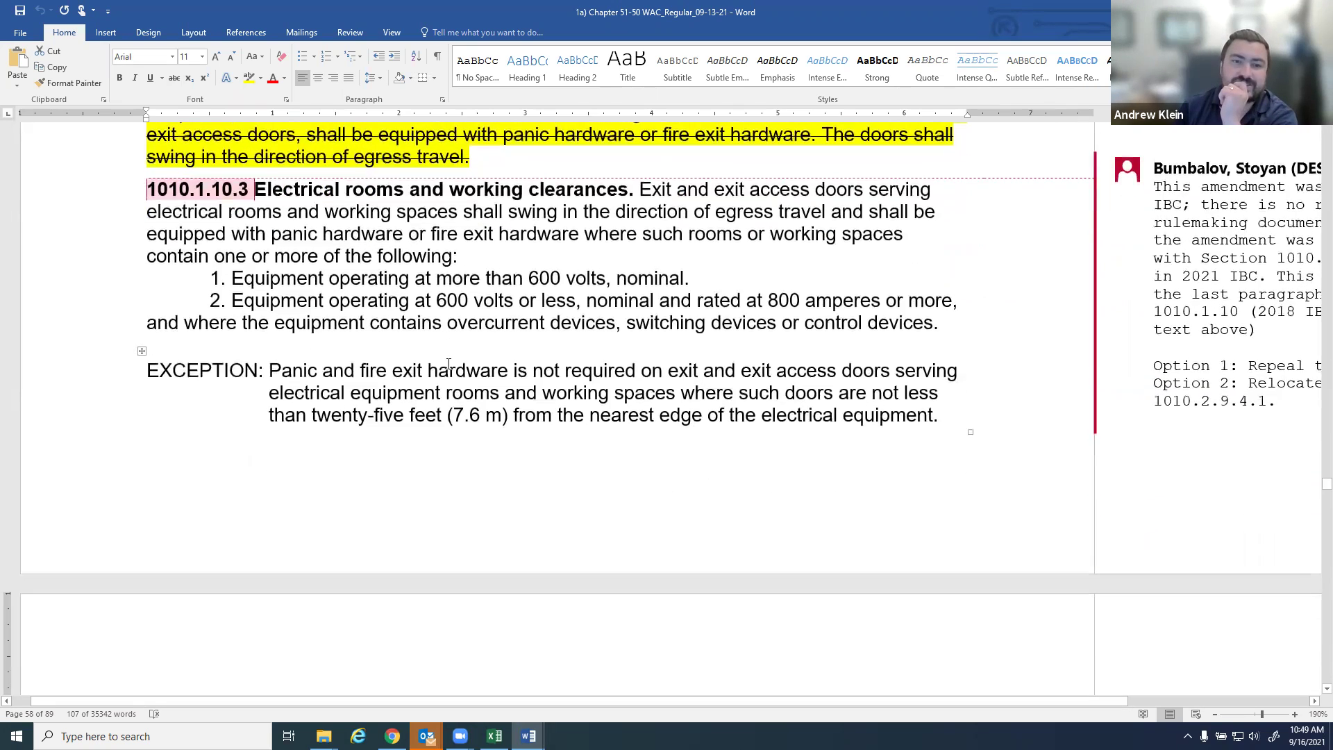
{"action": "left_click", "coordinate": [491, 160]}
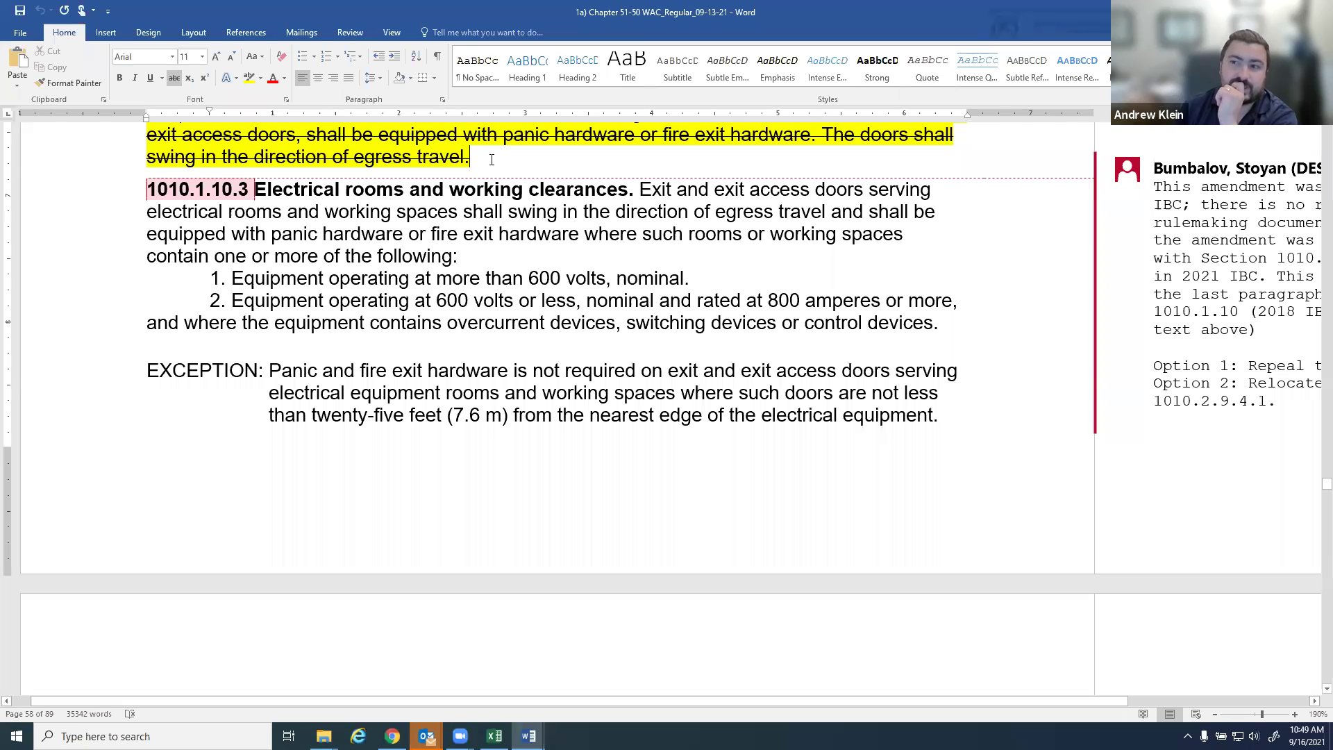
{"action": "scroll", "coordinate": [573, 320], "scroll_direction": "down", "scroll_amount": 6}
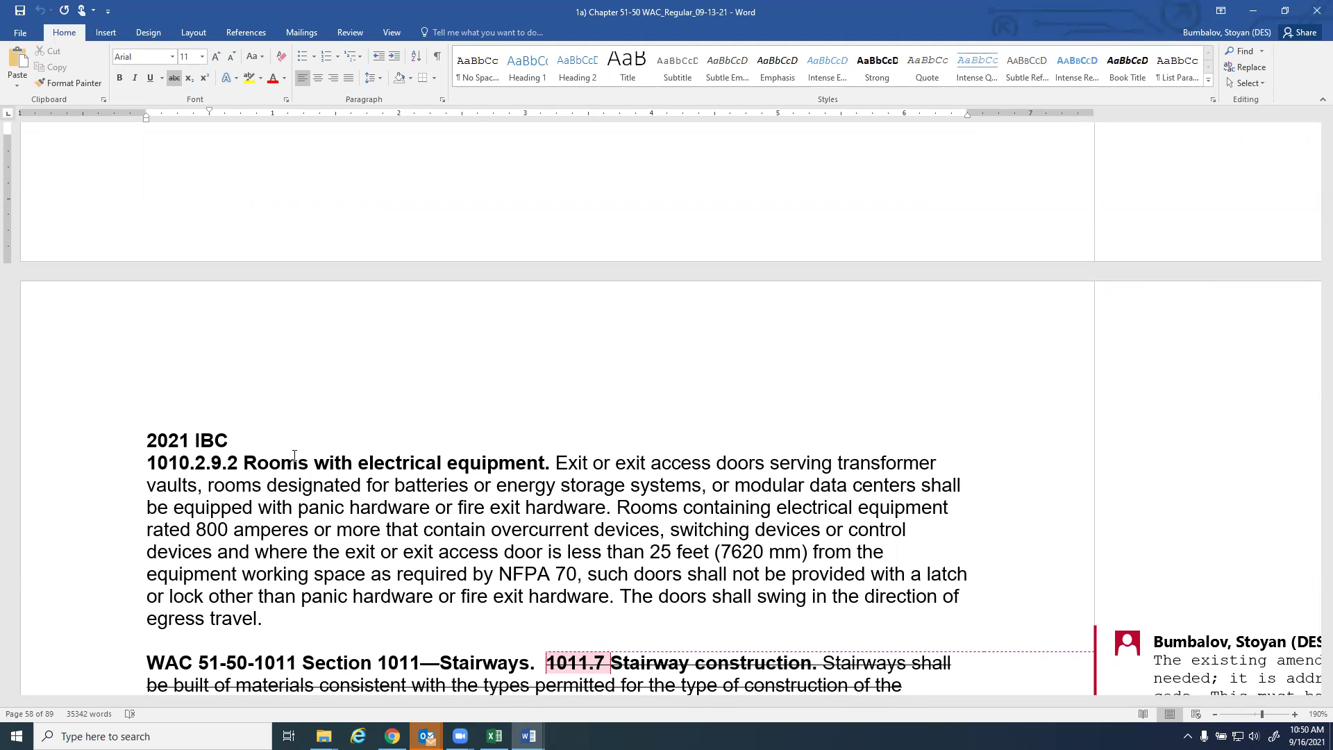
Compare the 1010.1.10.3 electrical rooms amendment and its exception with 2021 IBC section 1010.2.9.2 in the draft
{"action": "scroll", "coordinate": [294, 456], "scroll_direction": "up", "scroll_amount": 5}
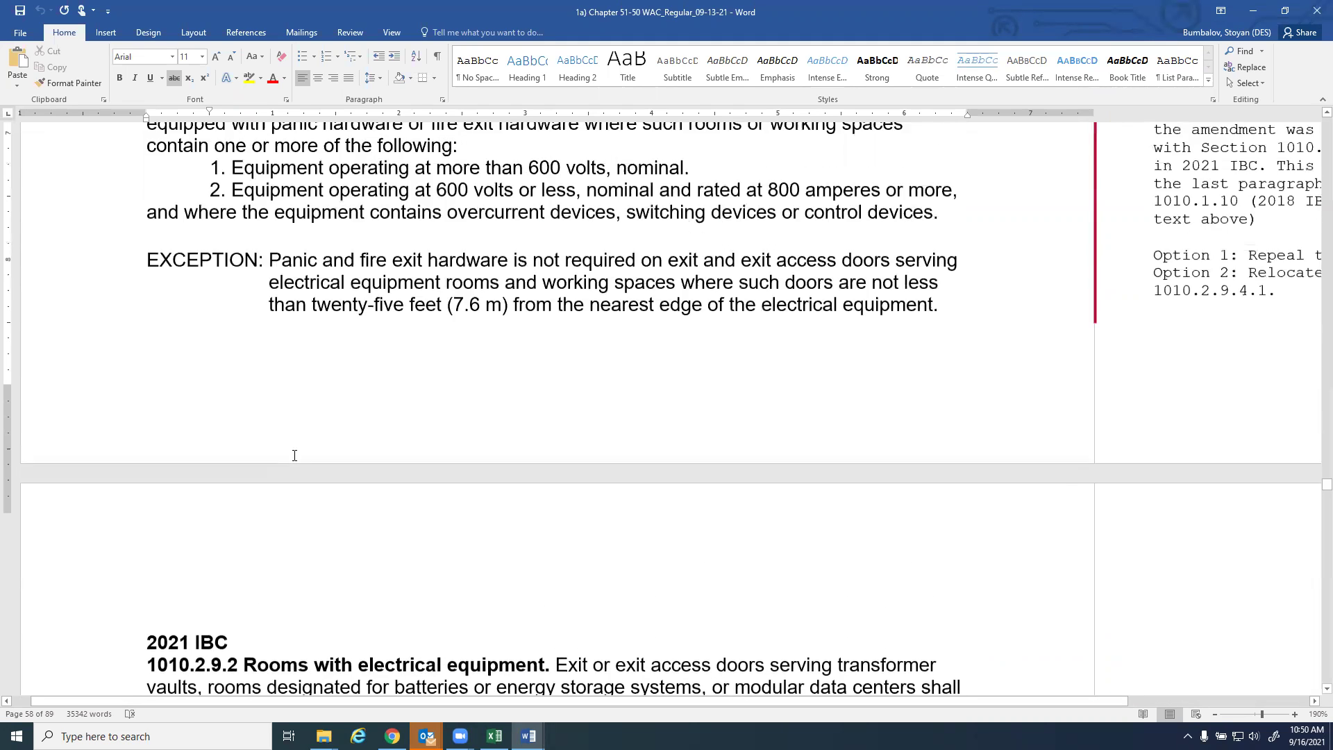
{"action": "scroll", "coordinate": [295, 456], "scroll_direction": "up", "scroll_amount": 1}
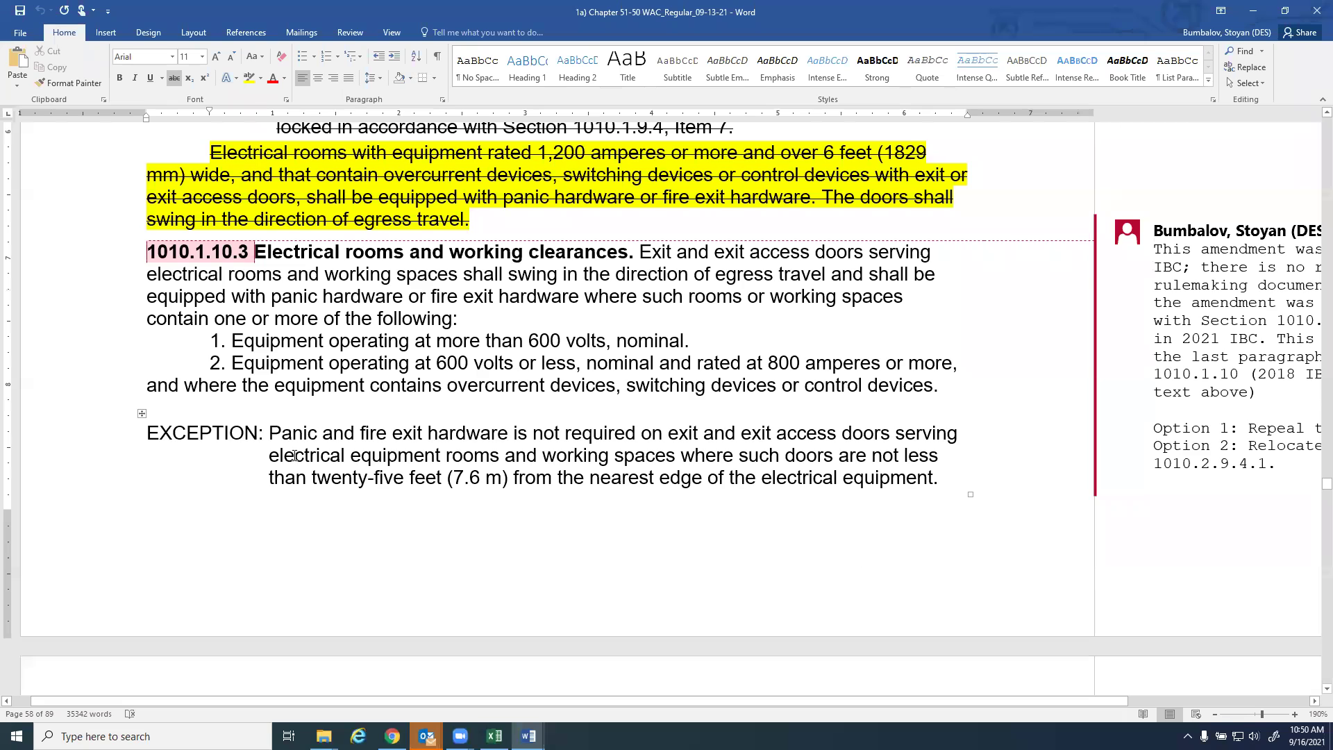
{"action": "scroll", "coordinate": [295, 456], "scroll_direction": "up", "scroll_amount": 1}
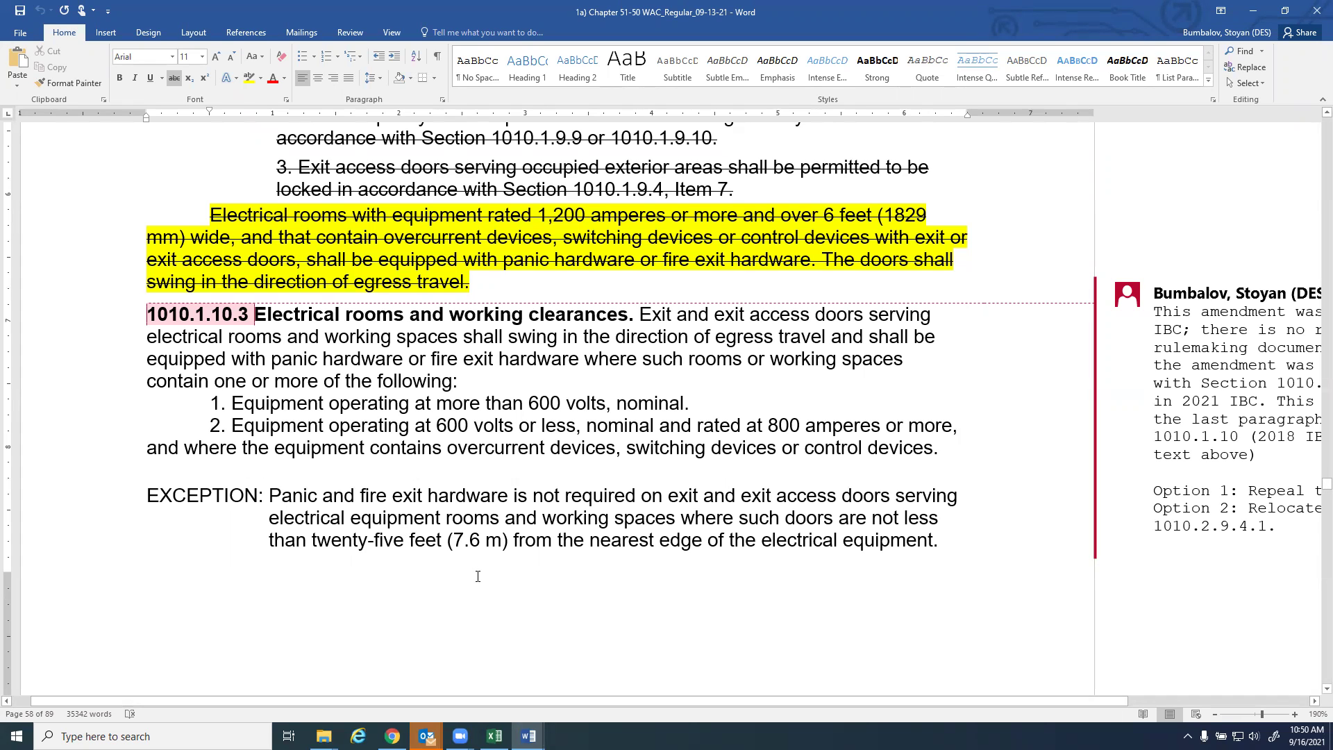
{"action": "scroll", "coordinate": [478, 576], "scroll_direction": "down", "scroll_amount": 6}
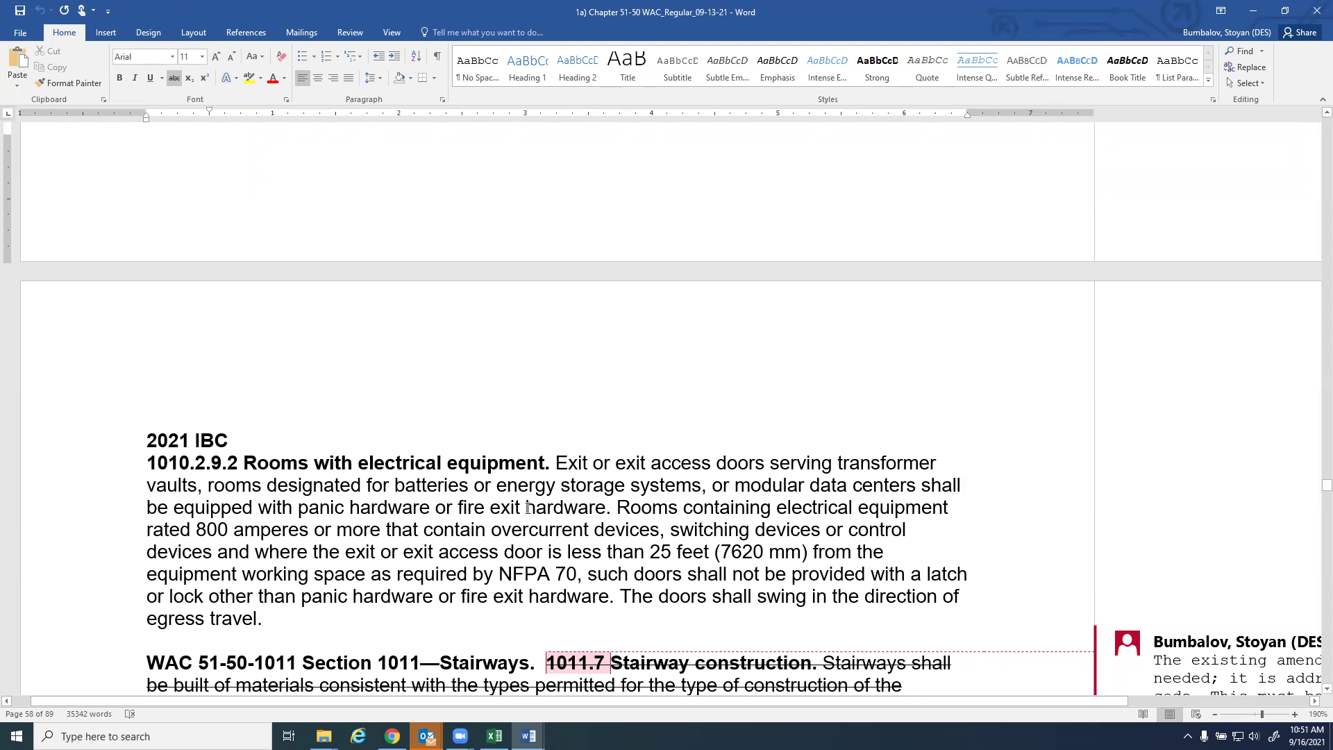
{"action": "scroll", "coordinate": [508, 489], "scroll_direction": "up", "scroll_amount": 3}
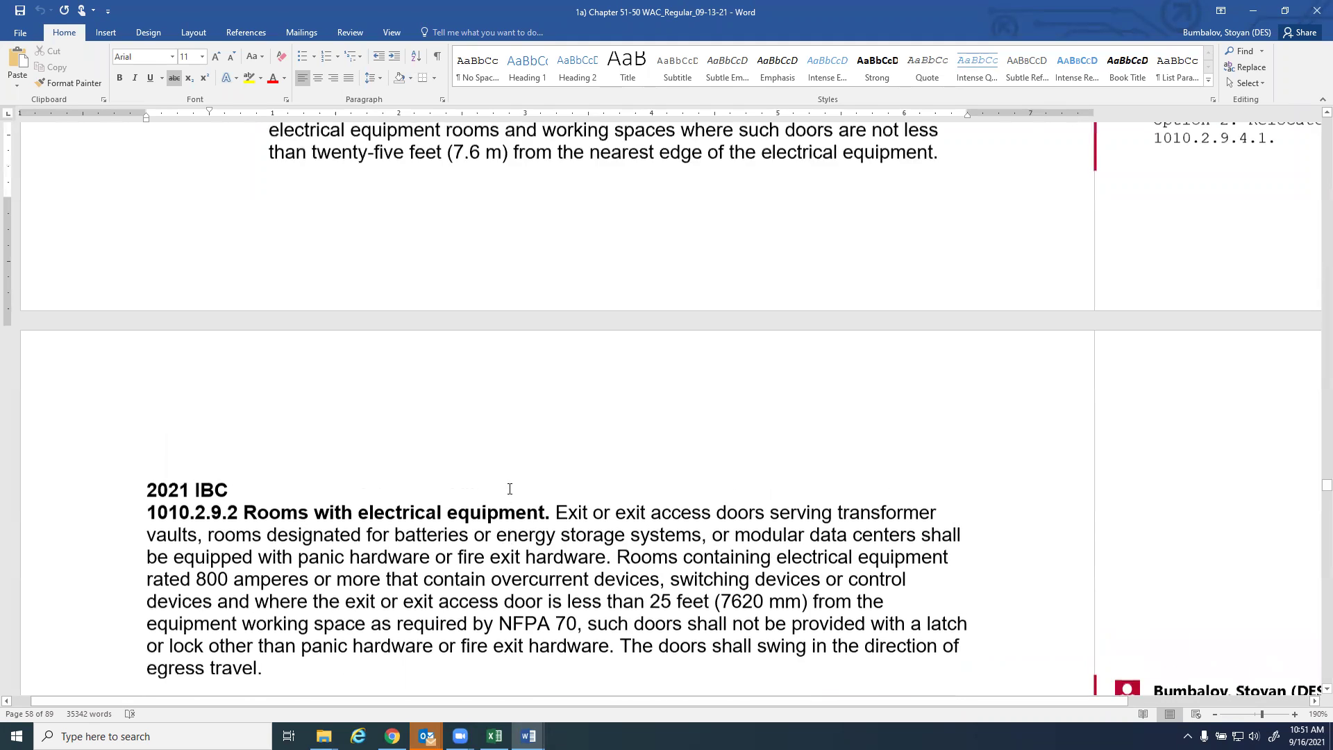
{"action": "scroll", "coordinate": [507, 489], "scroll_direction": "up", "scroll_amount": 2}
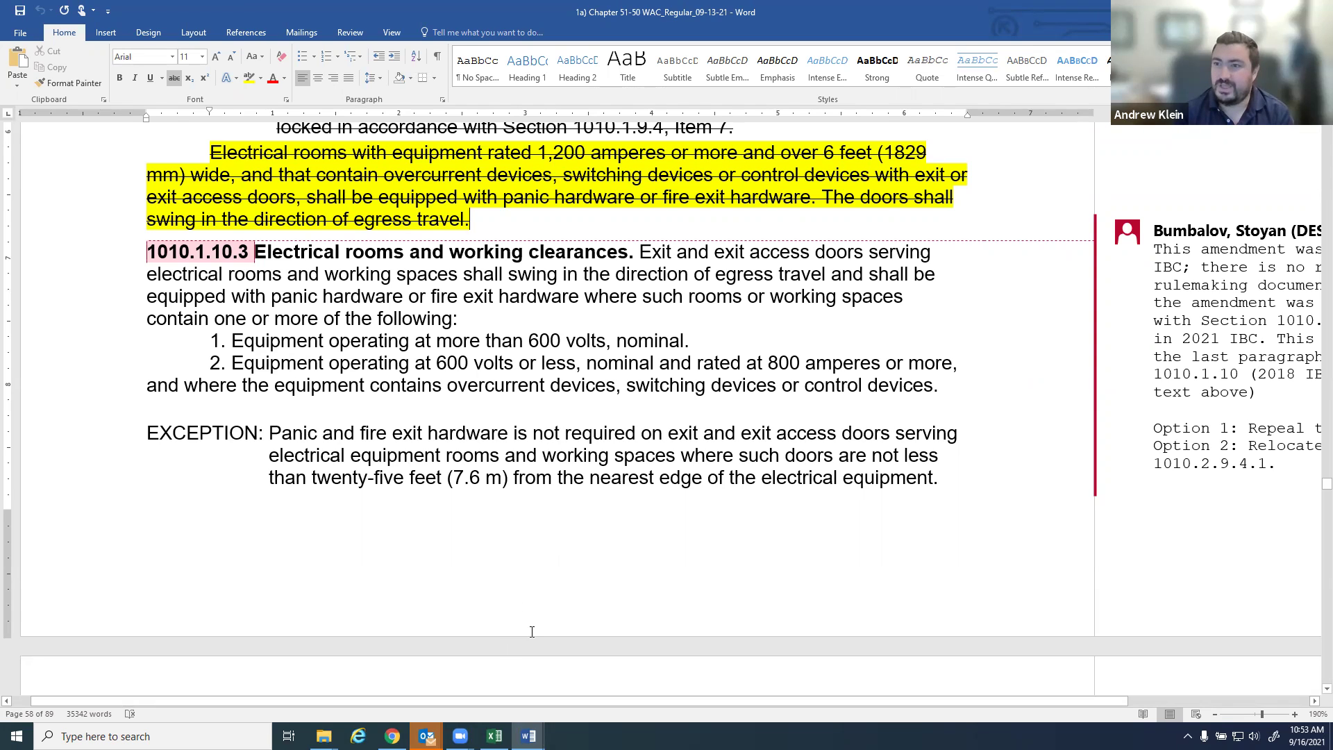
Switch to the Excel amendments report and bold "Option 1: Repeal this amendment." in the TAG Recommendation cell for 1010.1.10.3
{"action": "mouse_move", "coordinate": [494, 736]}
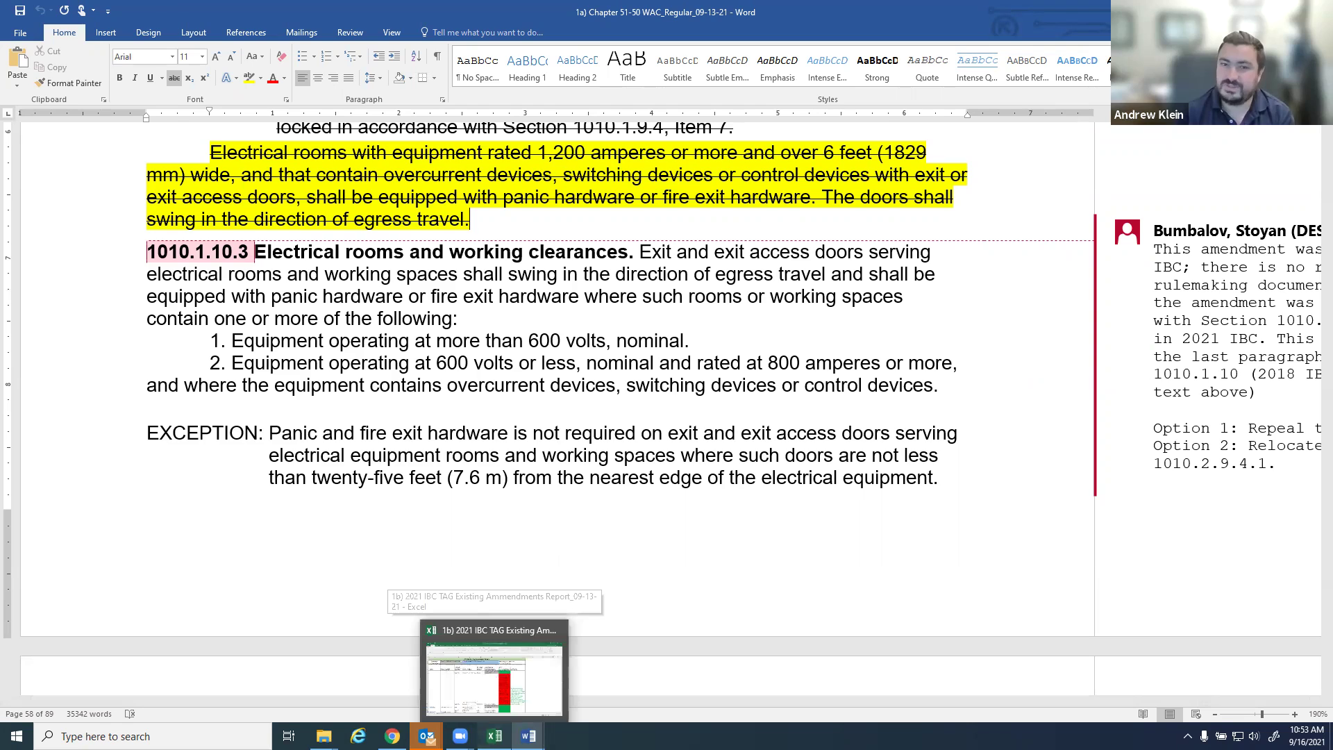
{"action": "left_click", "coordinate": [495, 677]}
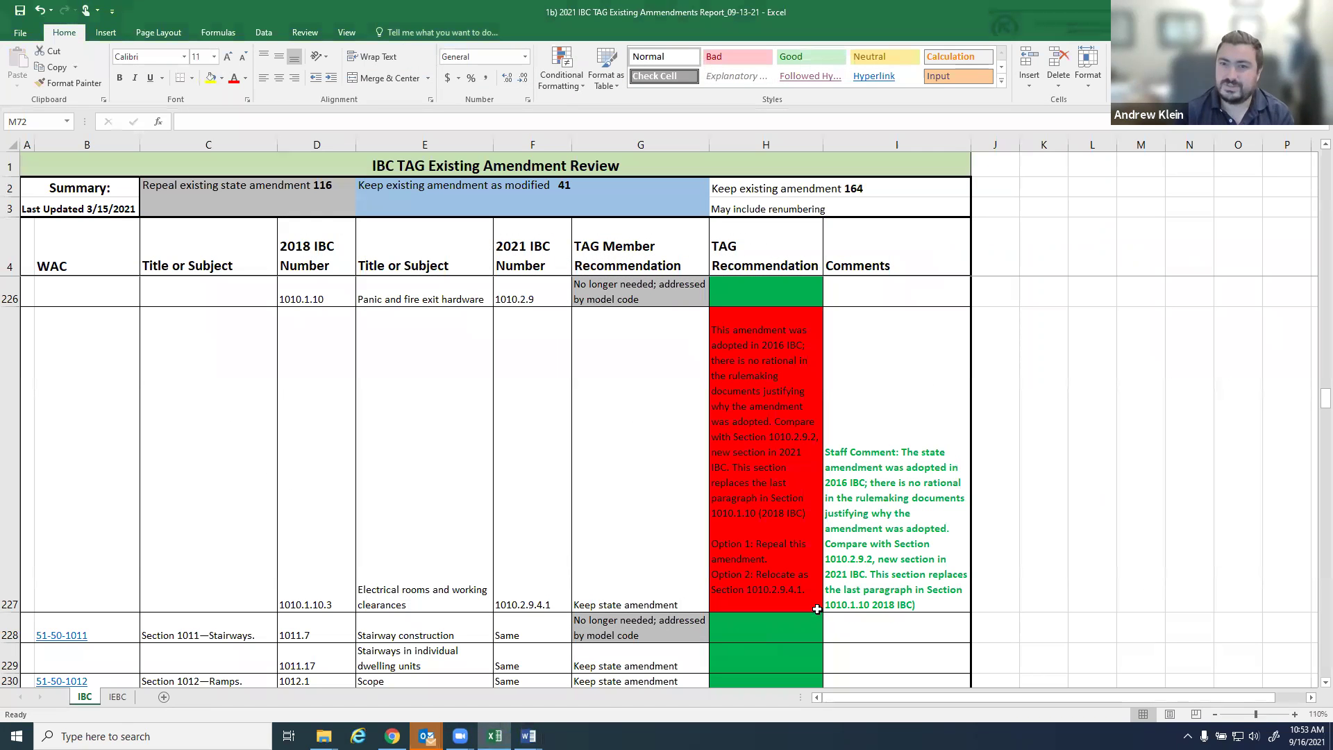
{"action": "left_click", "coordinate": [722, 548]}
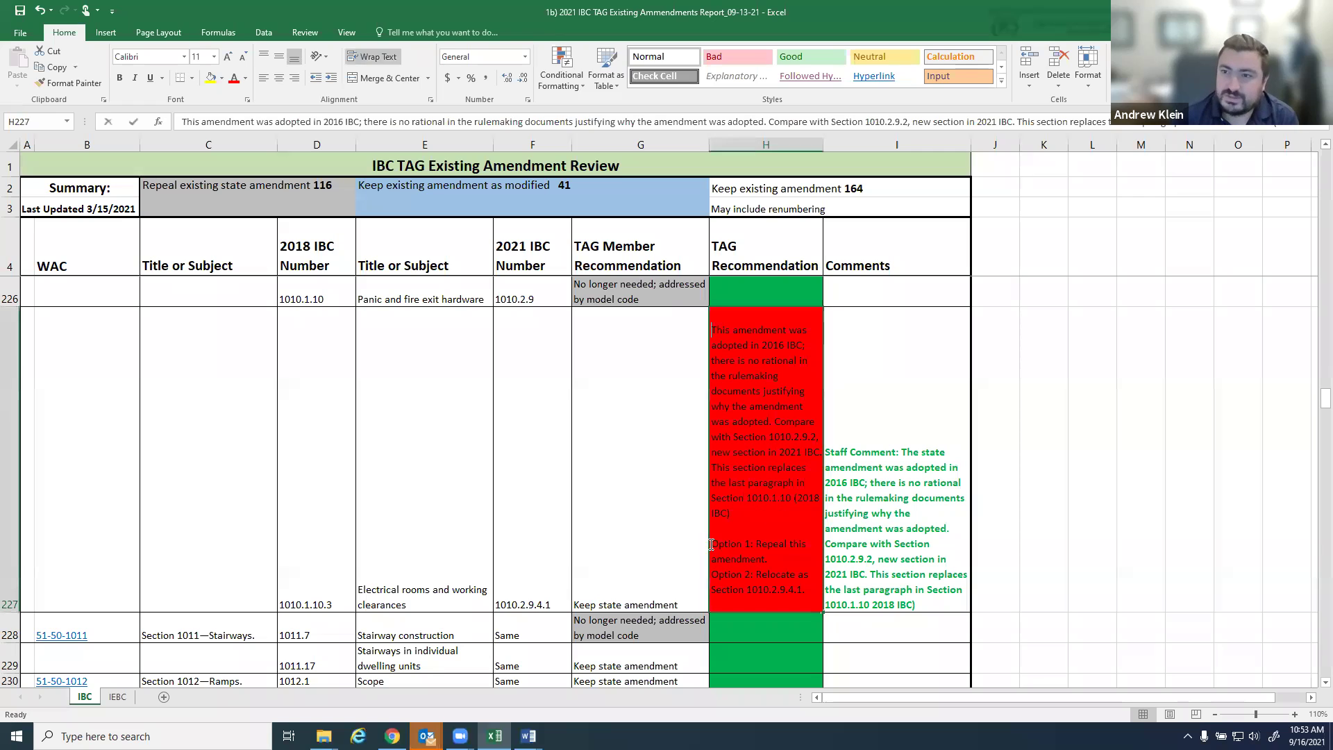
{"action": "double_click", "coordinate": [723, 548]}
{"action": "left_click_drag", "start_coordinate": [769, 552], "coordinate": [774, 553]}
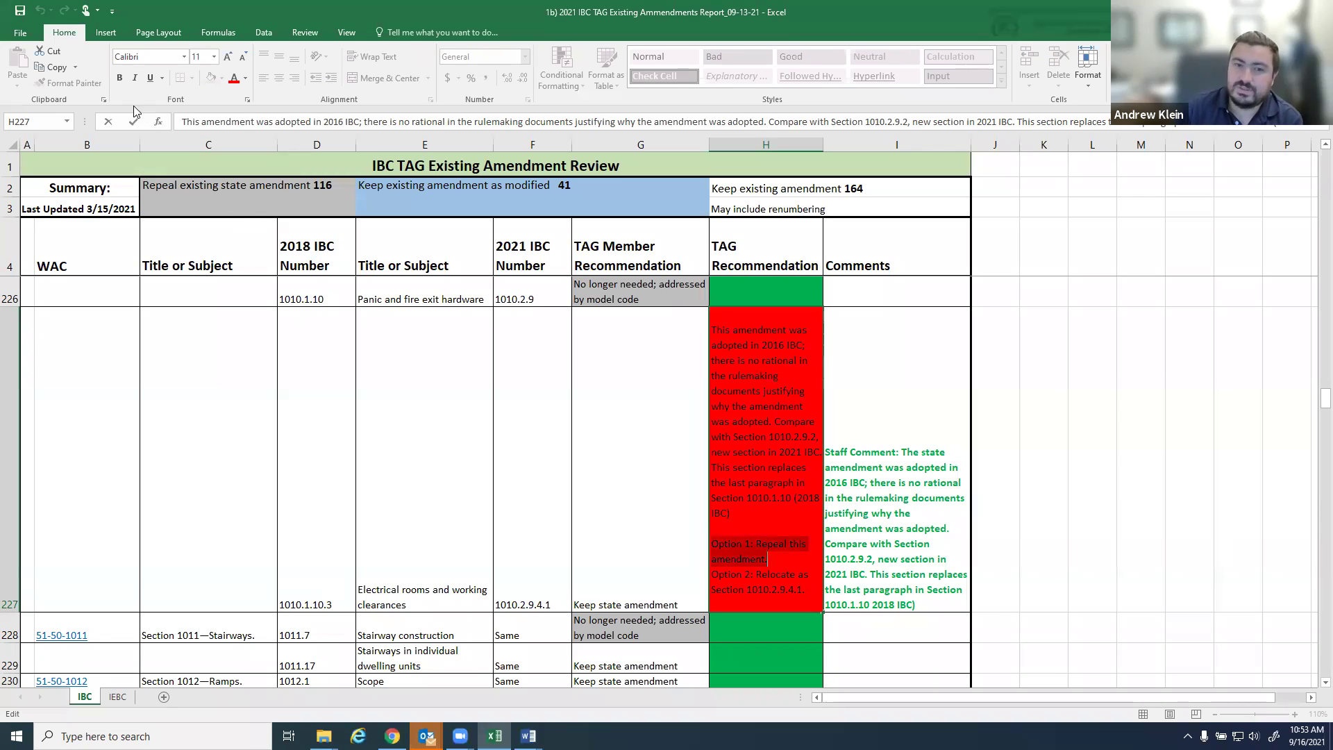
{"action": "left_click", "coordinate": [120, 78]}
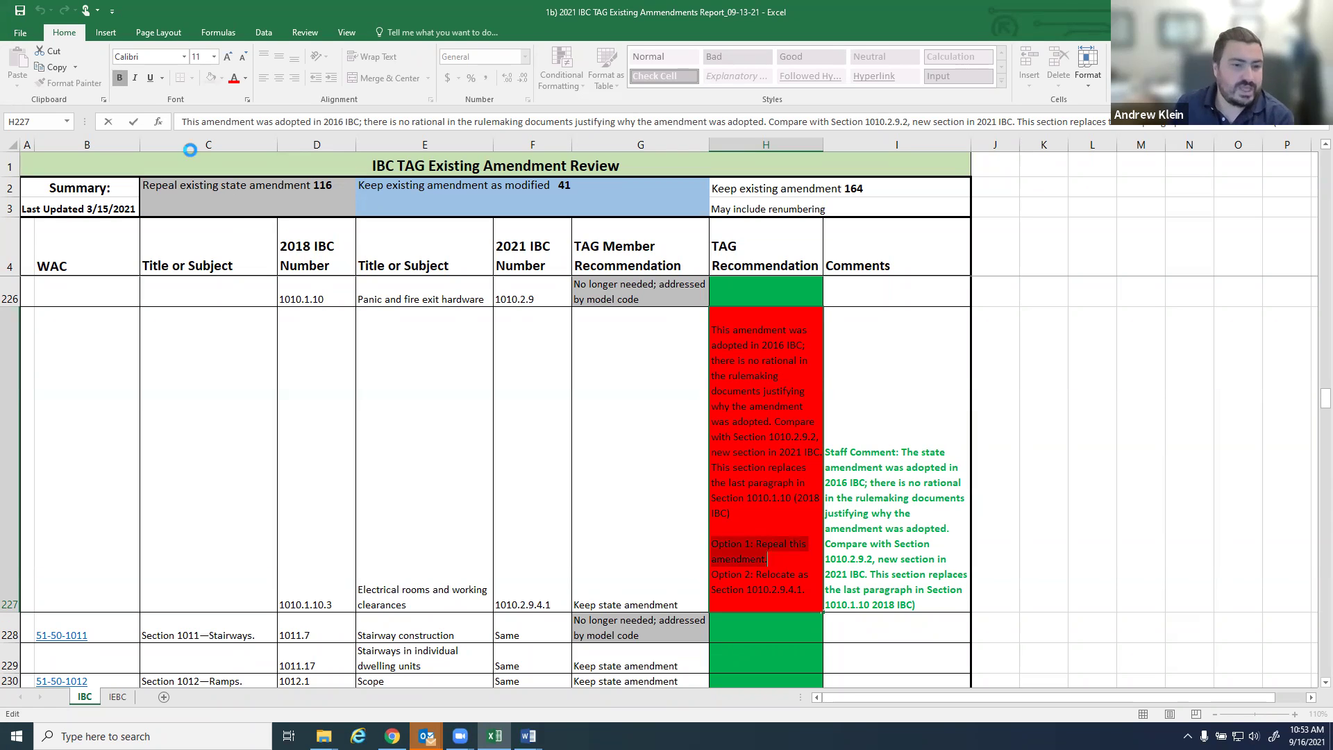
{"action": "left_click", "coordinate": [486, 430]}
Open the modified Lofts proposal 21-GP1-74 (MOD) from the 2021 IBC TAG Code Change Proposal Log in the browser and enlarge it to 200%
{"action": "scroll", "coordinate": [1007, 526], "scroll_direction": "down", "scroll_amount": 1}
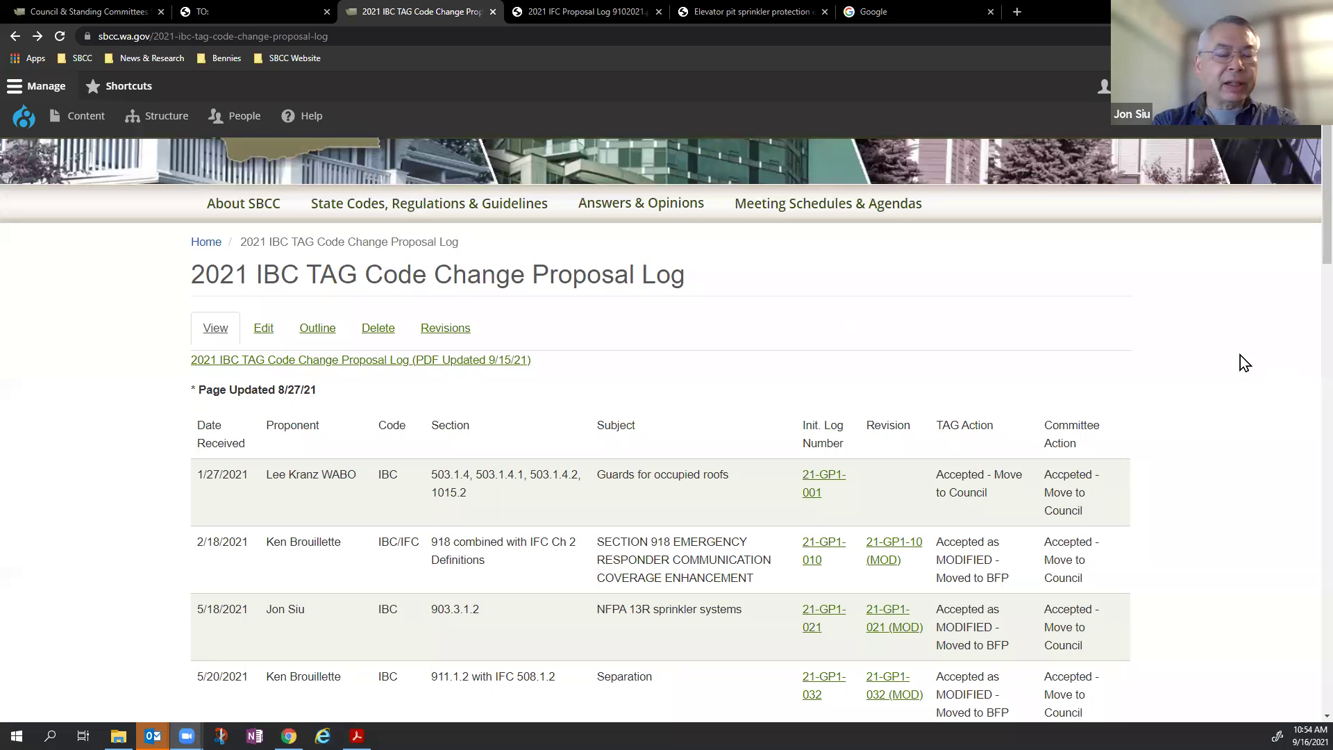
{"action": "scroll", "coordinate": [1240, 356], "scroll_direction": "down", "scroll_amount": 15}
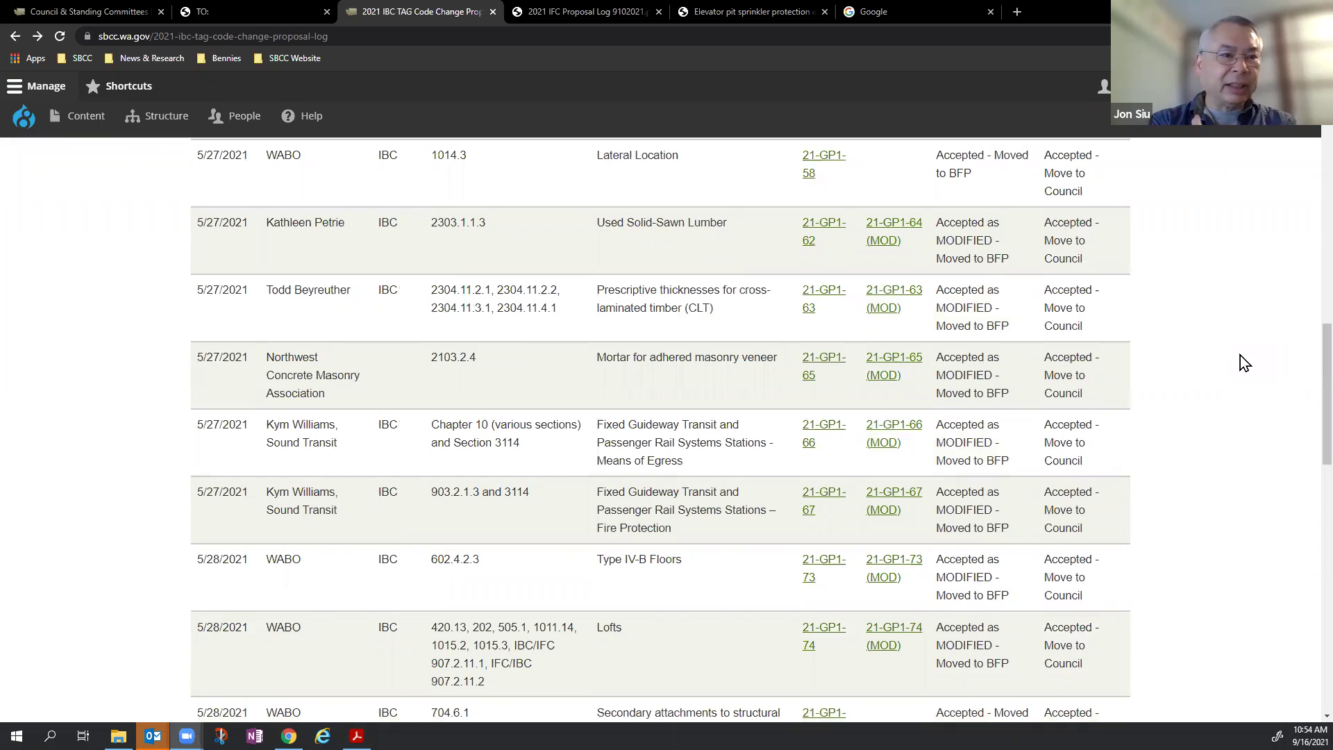
{"action": "left_click", "coordinate": [886, 634]}
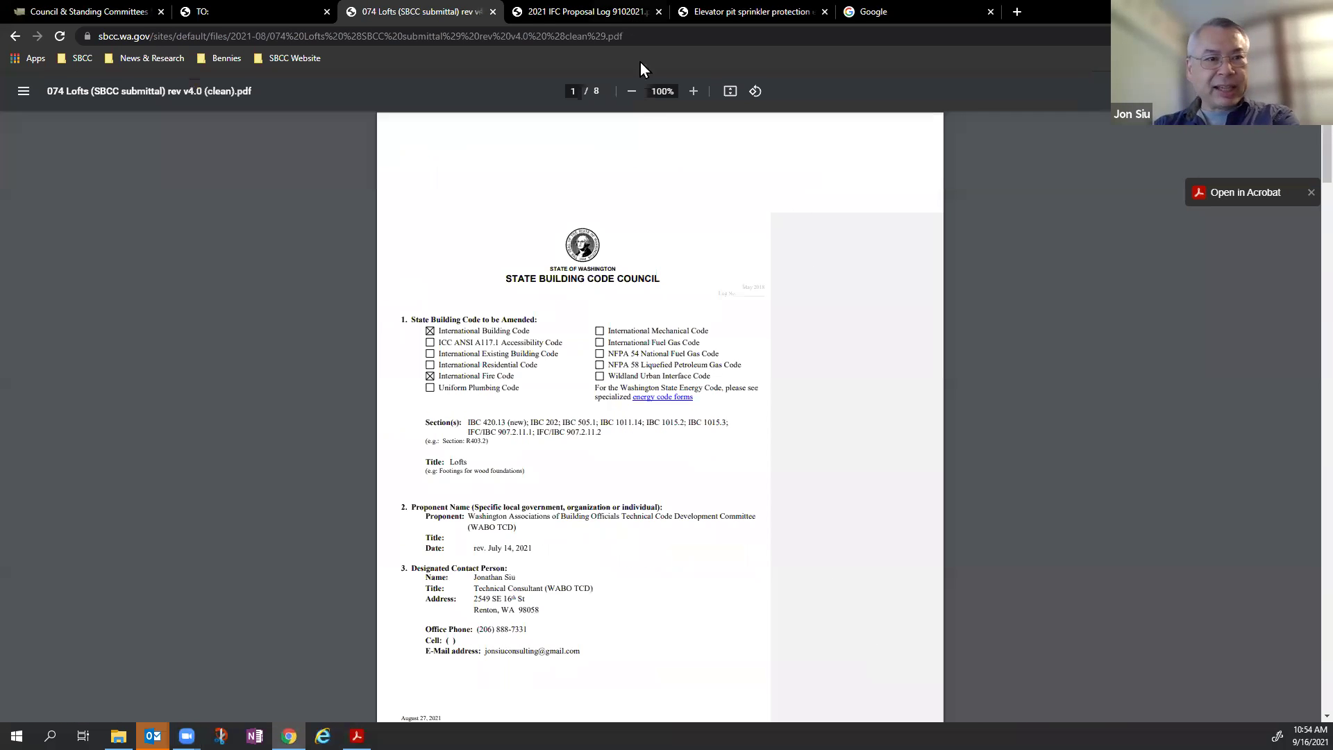
{"action": "left_click", "coordinate": [694, 91]}
{"action": "left_click", "coordinate": [694, 91]}
{"action": "left_click", "coordinate": [695, 91]}
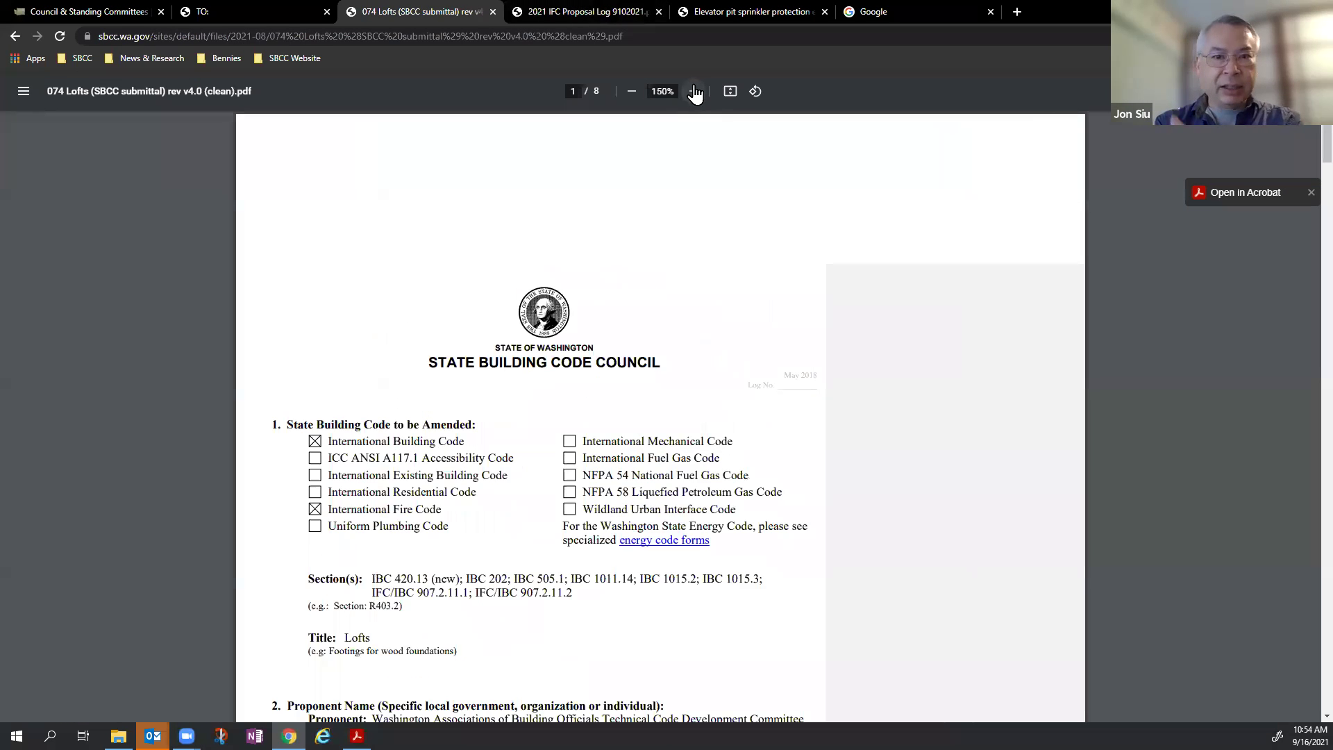
{"action": "left_click", "coordinate": [694, 91]}
{"action": "left_click", "coordinate": [694, 91]}
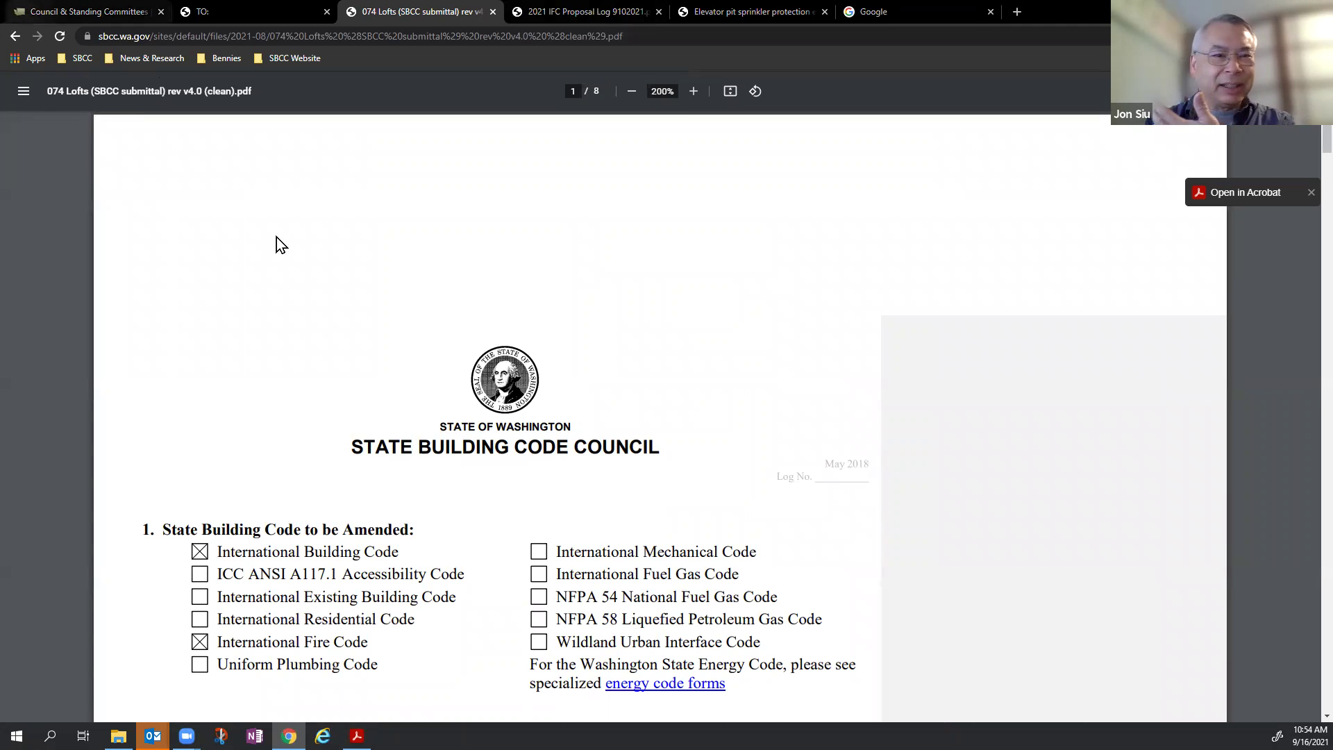
Read the proposed Section 202 loft definition and the new Section 420.13 Lofts with its exception and limitations
{"action": "scroll", "coordinate": [722, 307], "scroll_direction": "down", "scroll_amount": 8}
{"action": "scroll", "coordinate": [723, 316], "scroll_direction": "down", "scroll_amount": 12}
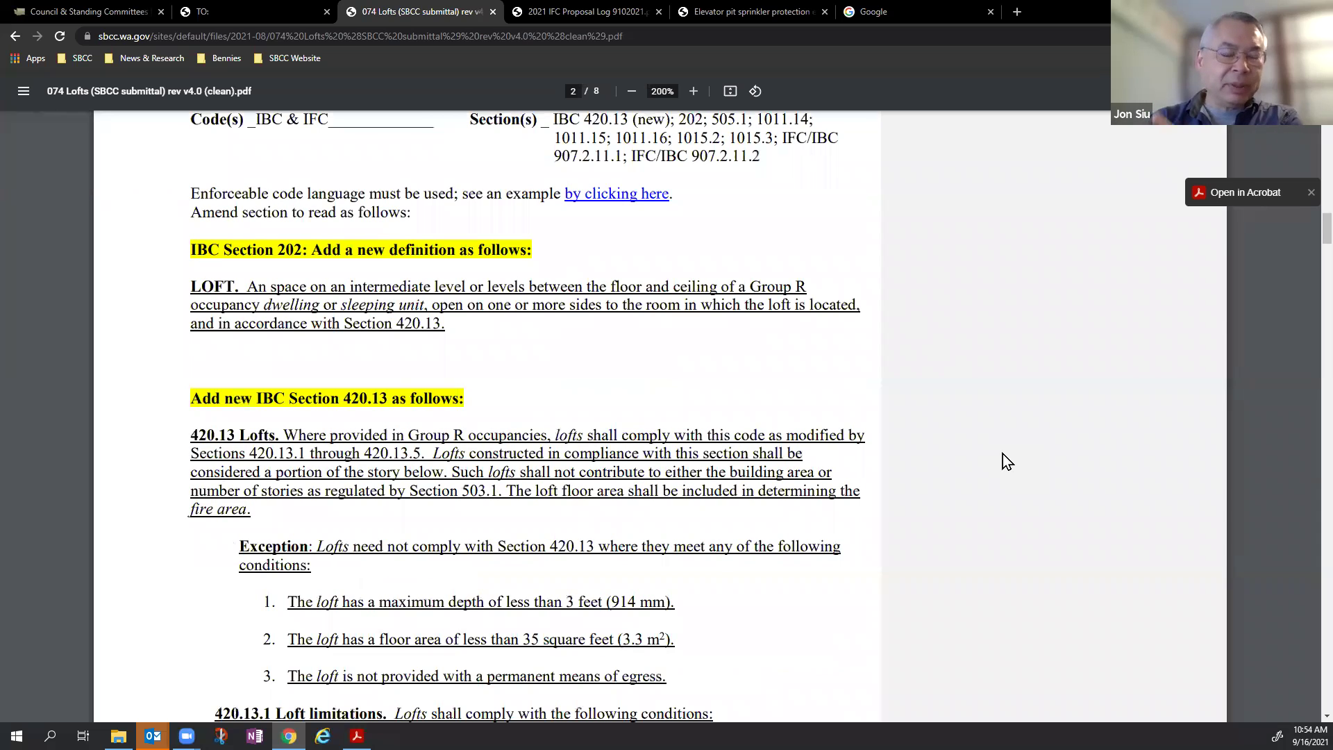
{"action": "scroll", "coordinate": [1002, 454], "scroll_direction": "down", "scroll_amount": 3}
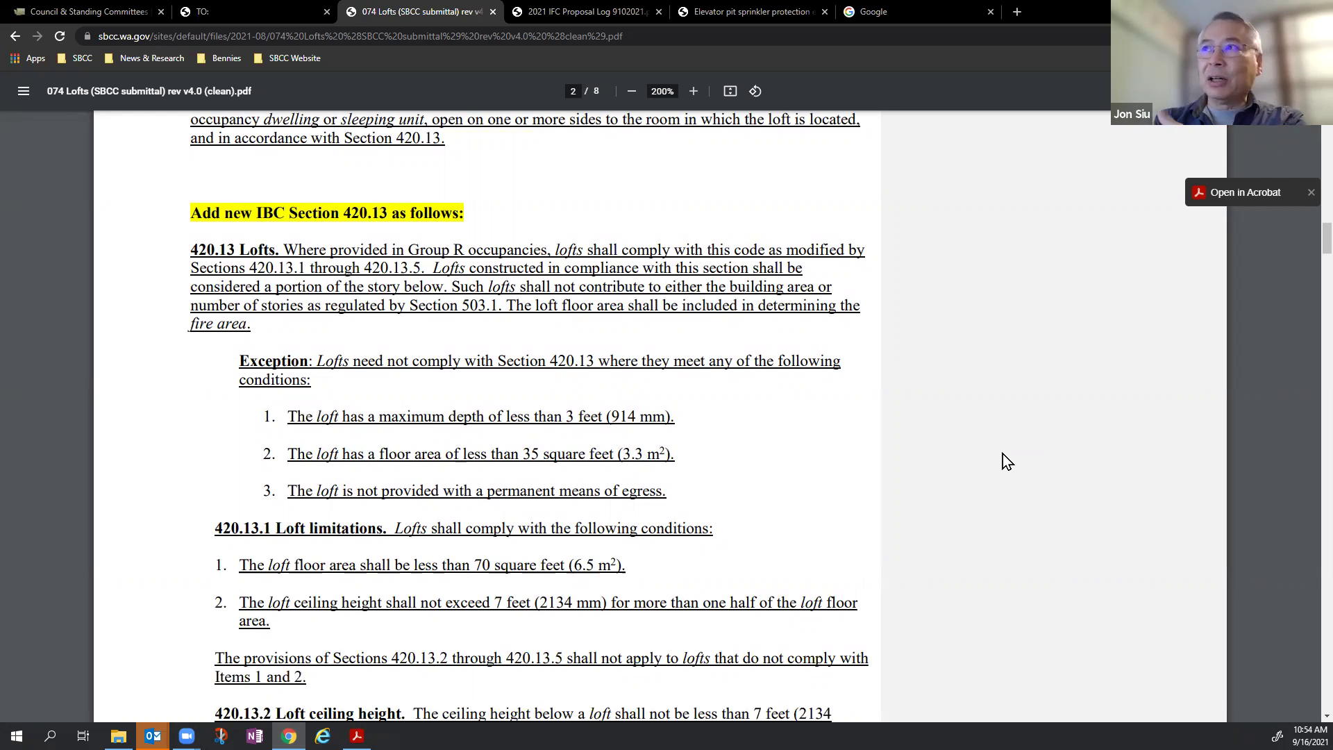
{"action": "scroll", "coordinate": [1003, 453], "scroll_direction": "down", "scroll_amount": 3}
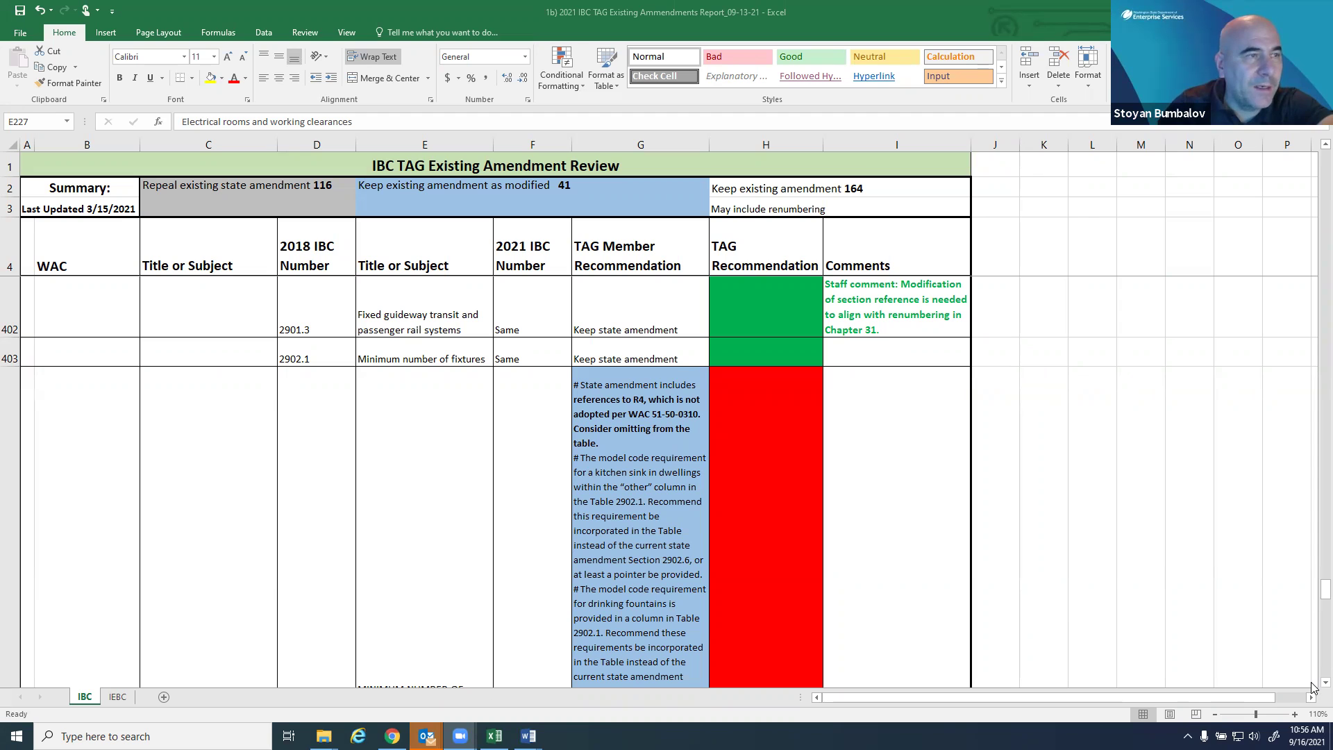
Examine the Table 2902.1 minimum plumbing fixtures entry and its neighbouring Chapter 29 rows in the Excel amendments report
{"action": "scroll", "coordinate": [1313, 686], "scroll_direction": "down", "scroll_amount": 1}
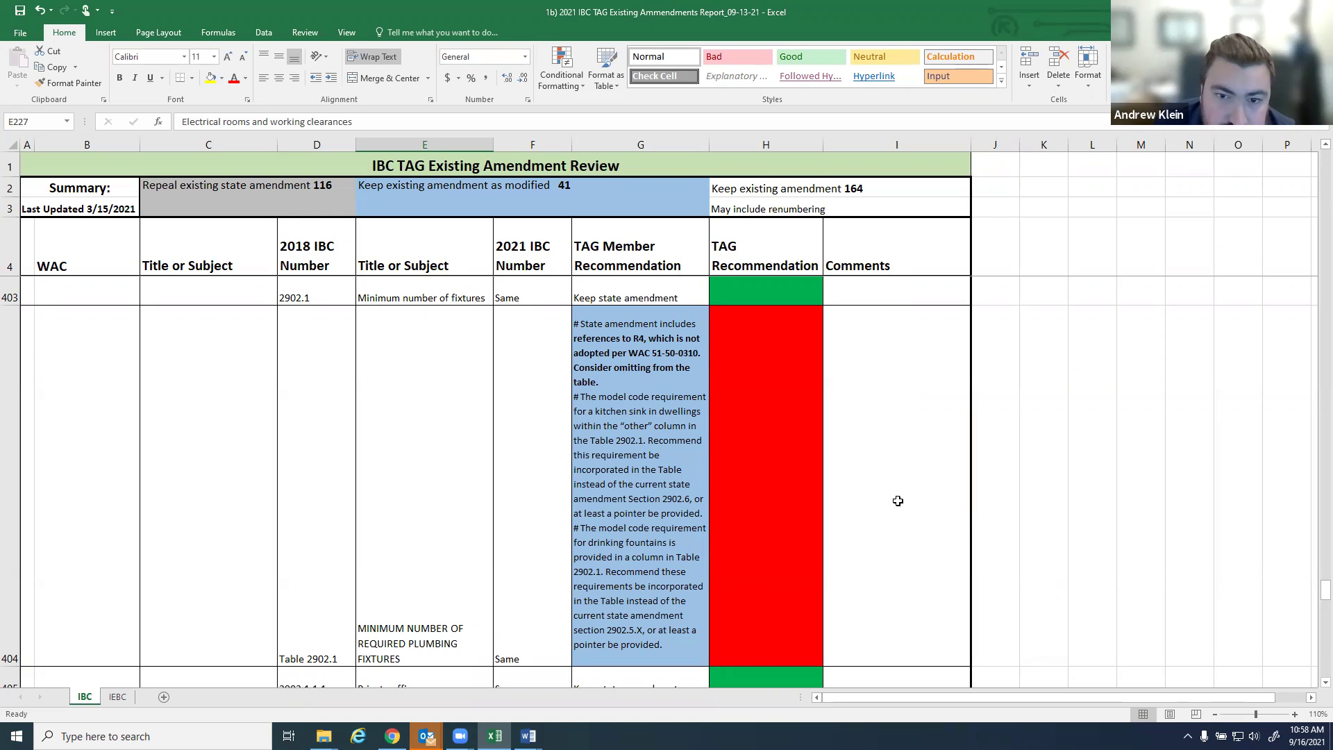
{"action": "scroll", "coordinate": [898, 499], "scroll_direction": "down", "scroll_amount": 1}
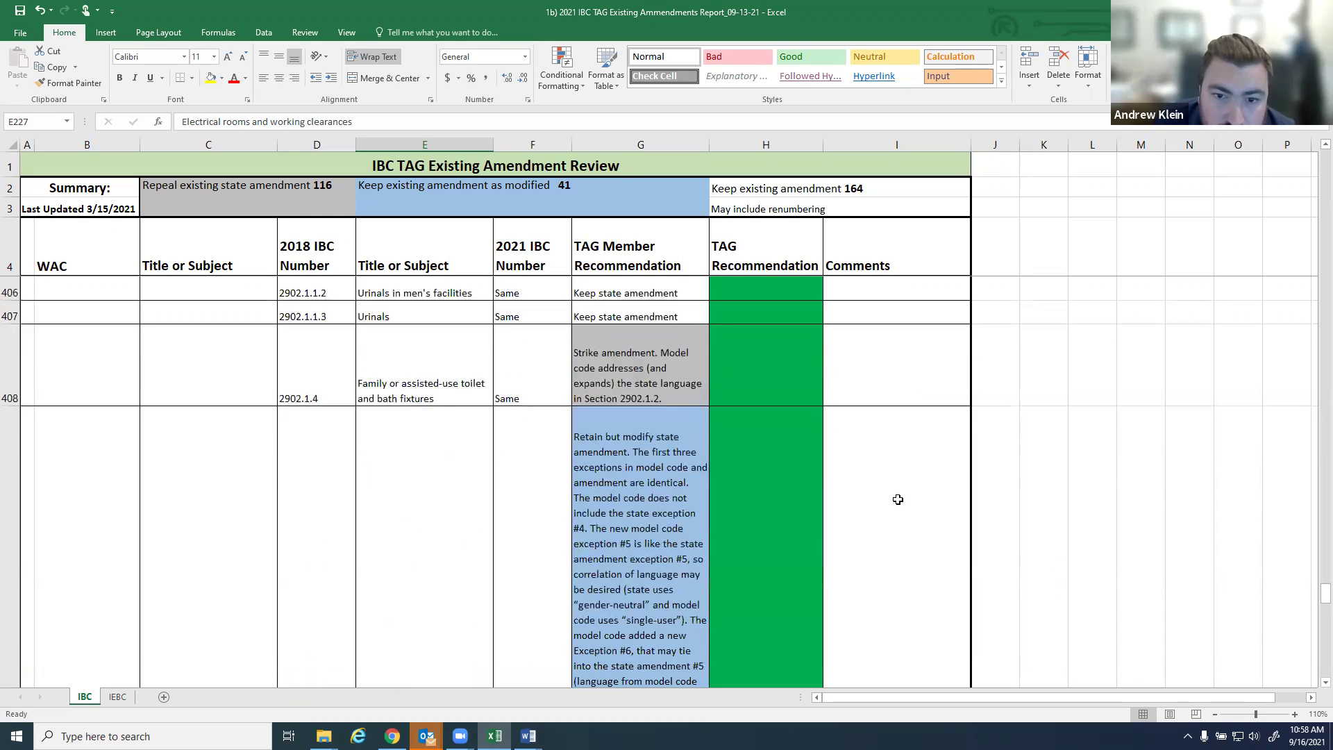
{"action": "scroll", "coordinate": [898, 499], "scroll_direction": "up", "scroll_amount": 1}
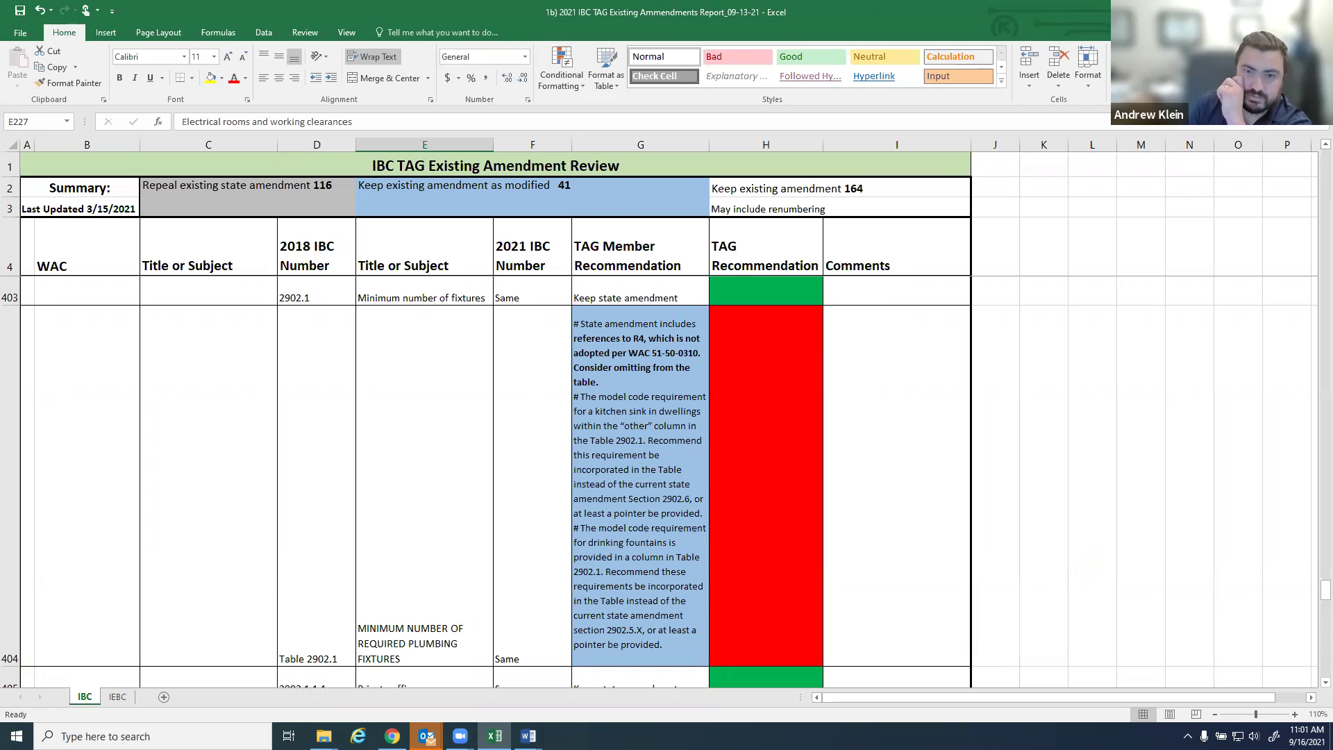
Close the Drafts folder window and bring the Excel amendments report back to the front
{"action": "mouse_move", "coordinate": [324, 736]}
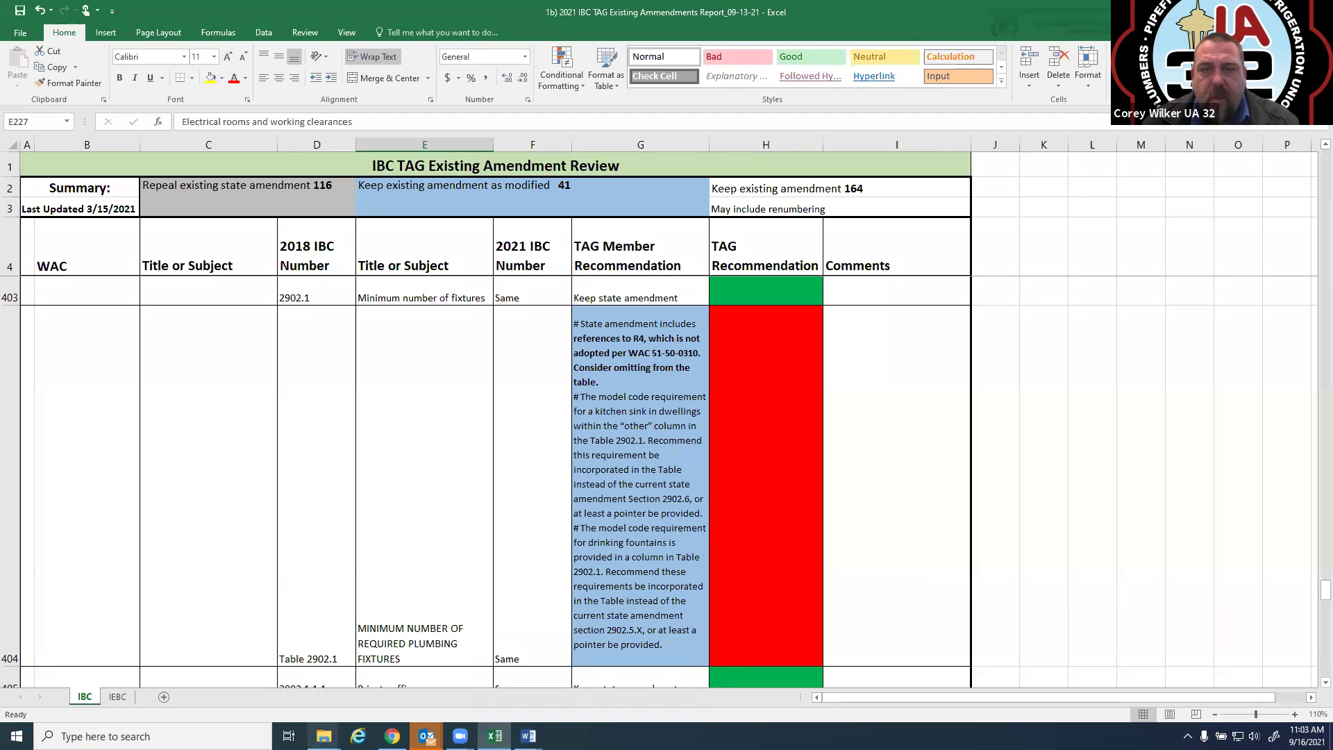
{"action": "mouse_move", "coordinate": [323, 736]}
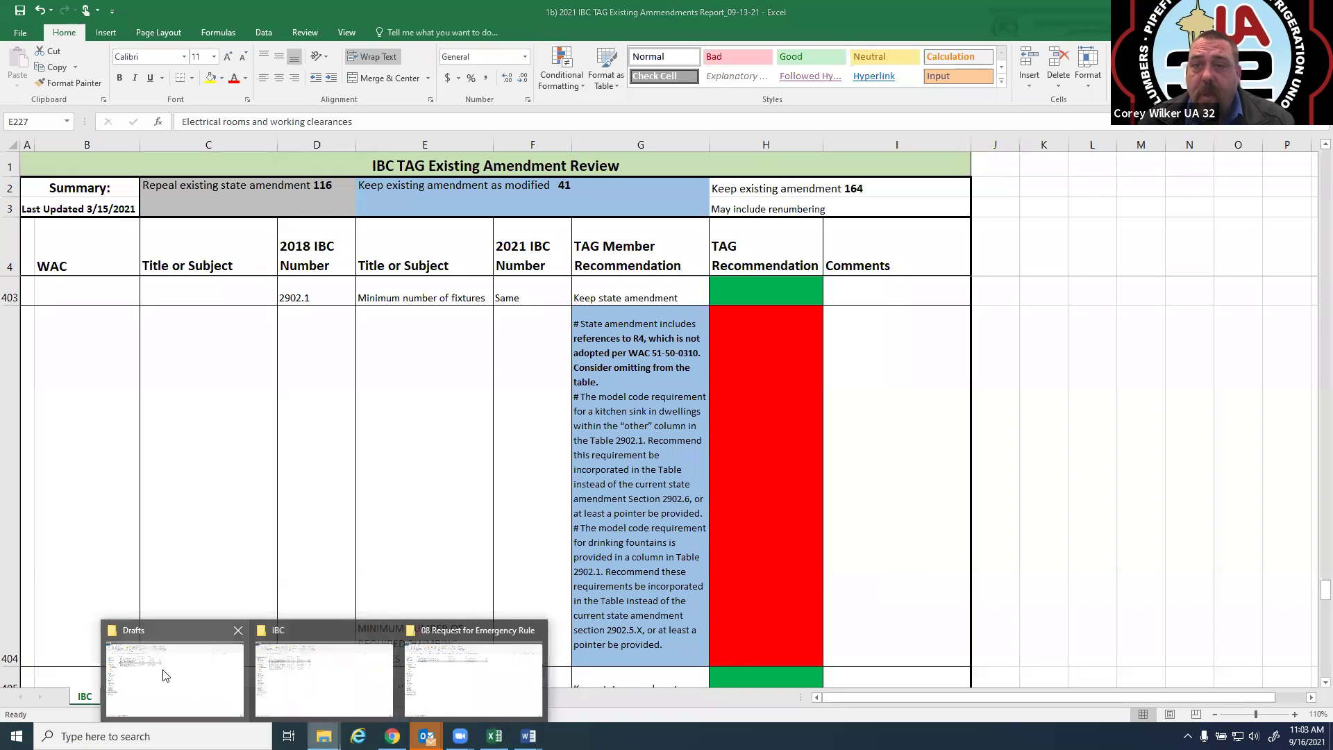
{"action": "left_click", "coordinate": [238, 631]}
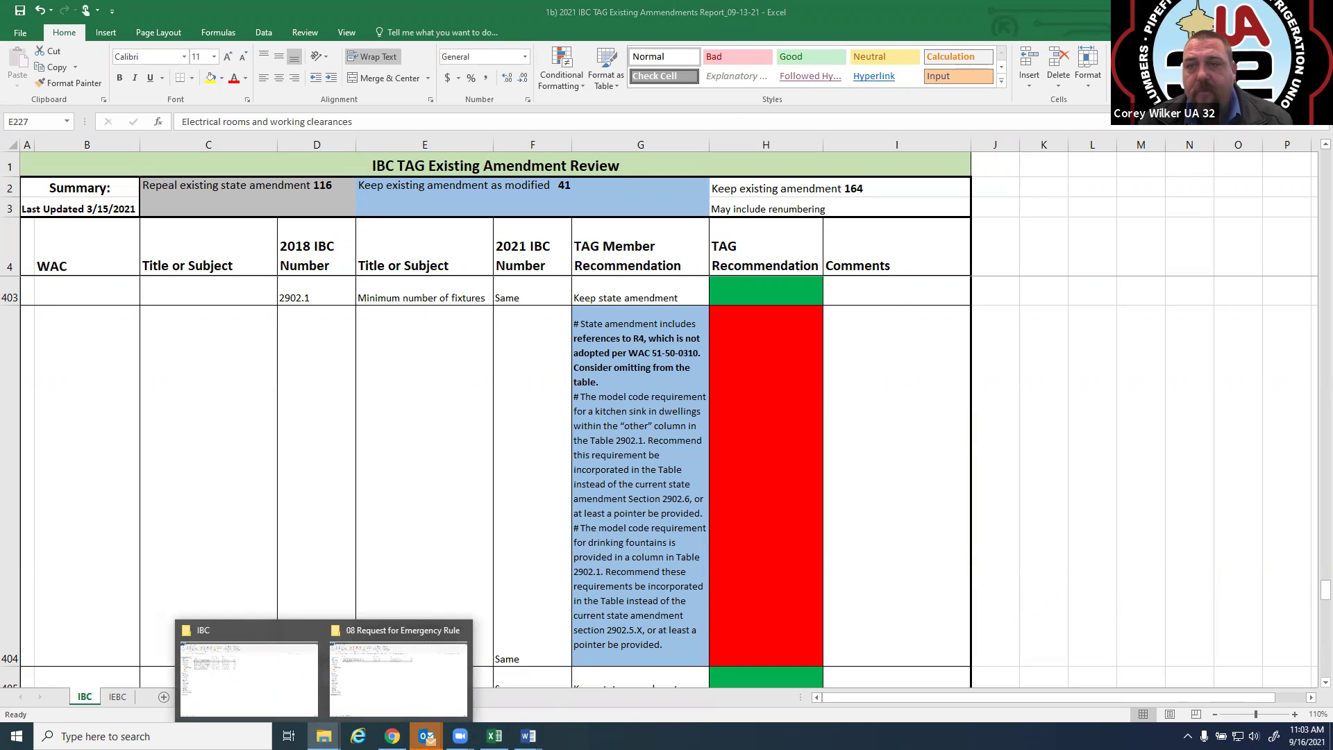
{"action": "key", "text": "alt+Tab"}
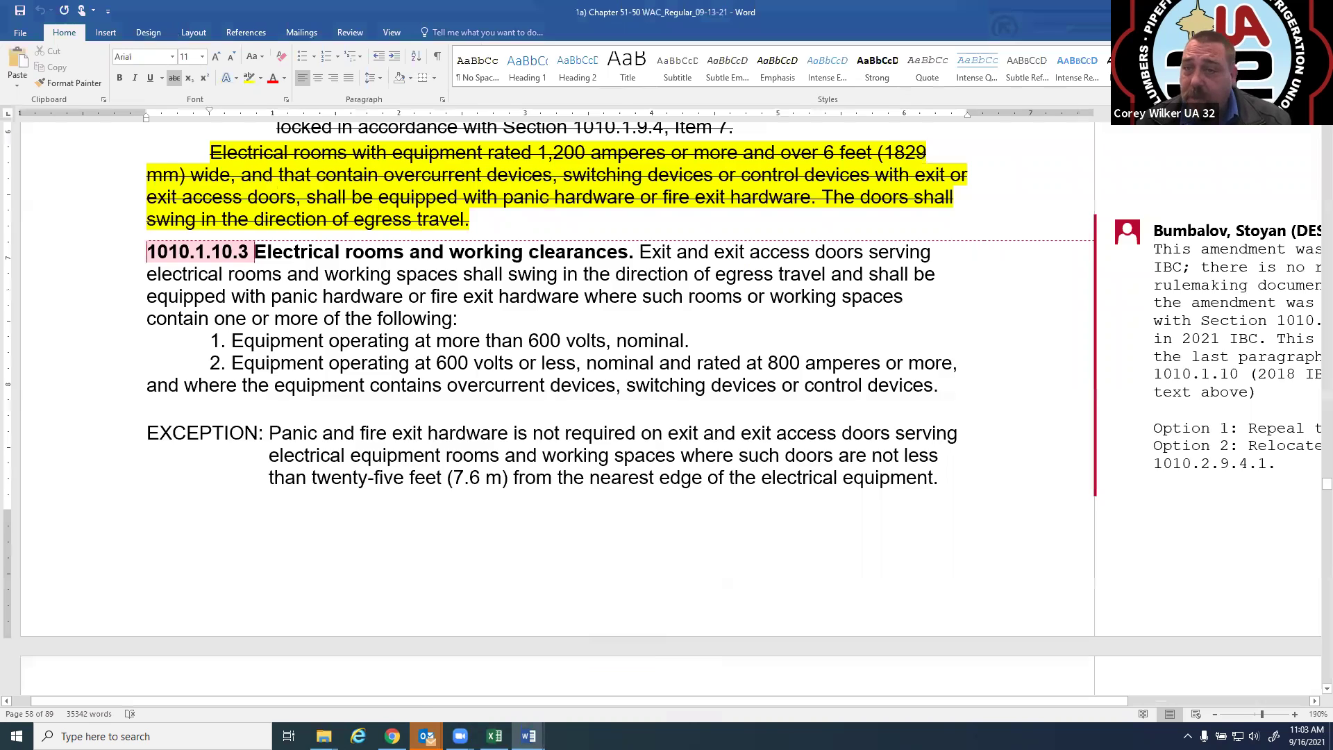
{"action": "key", "text": "super+d"}
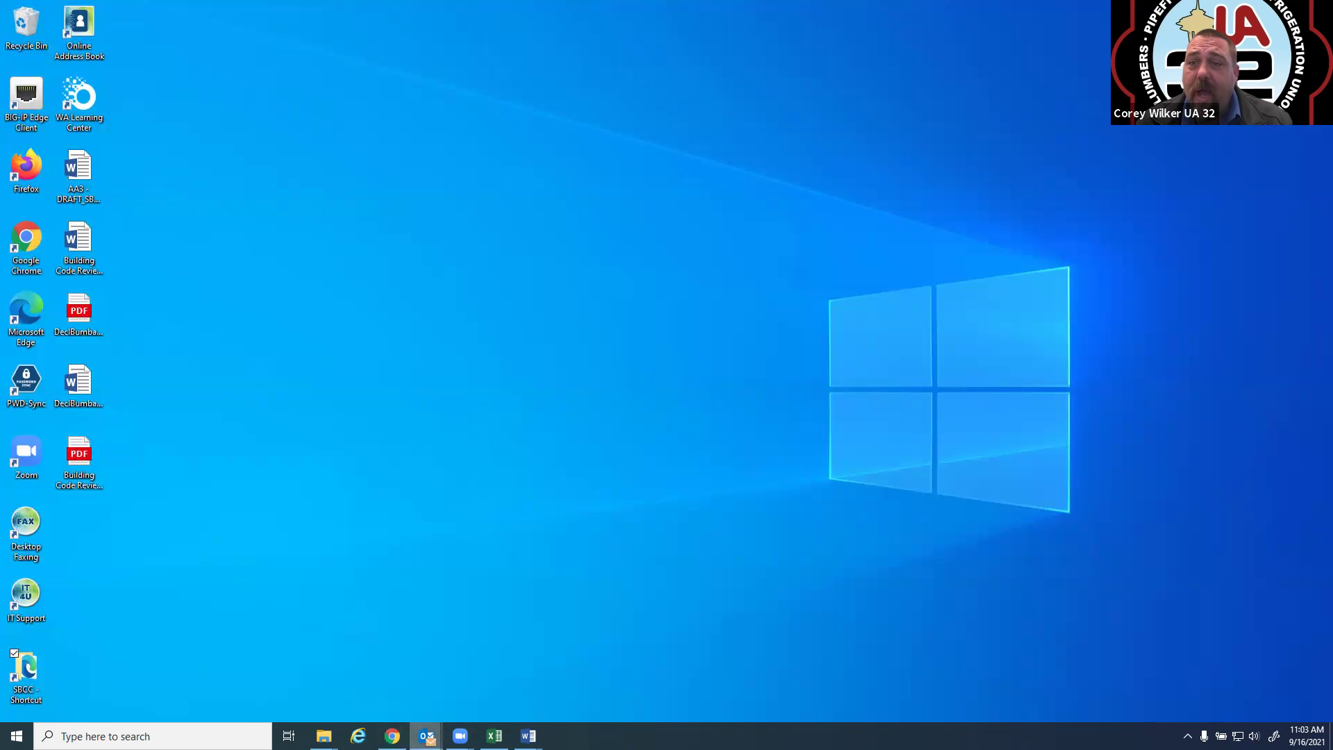
{"action": "mouse_move", "coordinate": [426, 736]}
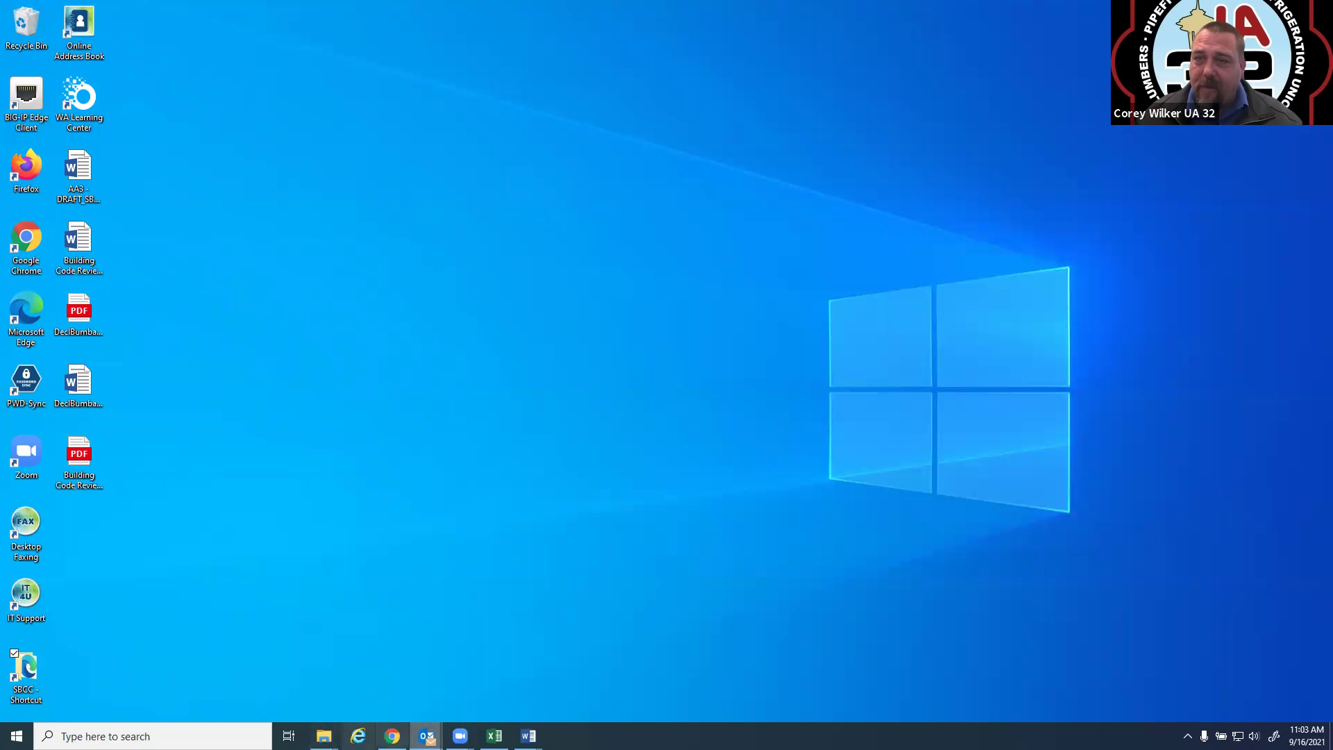
{"action": "left_click", "coordinate": [494, 736]}
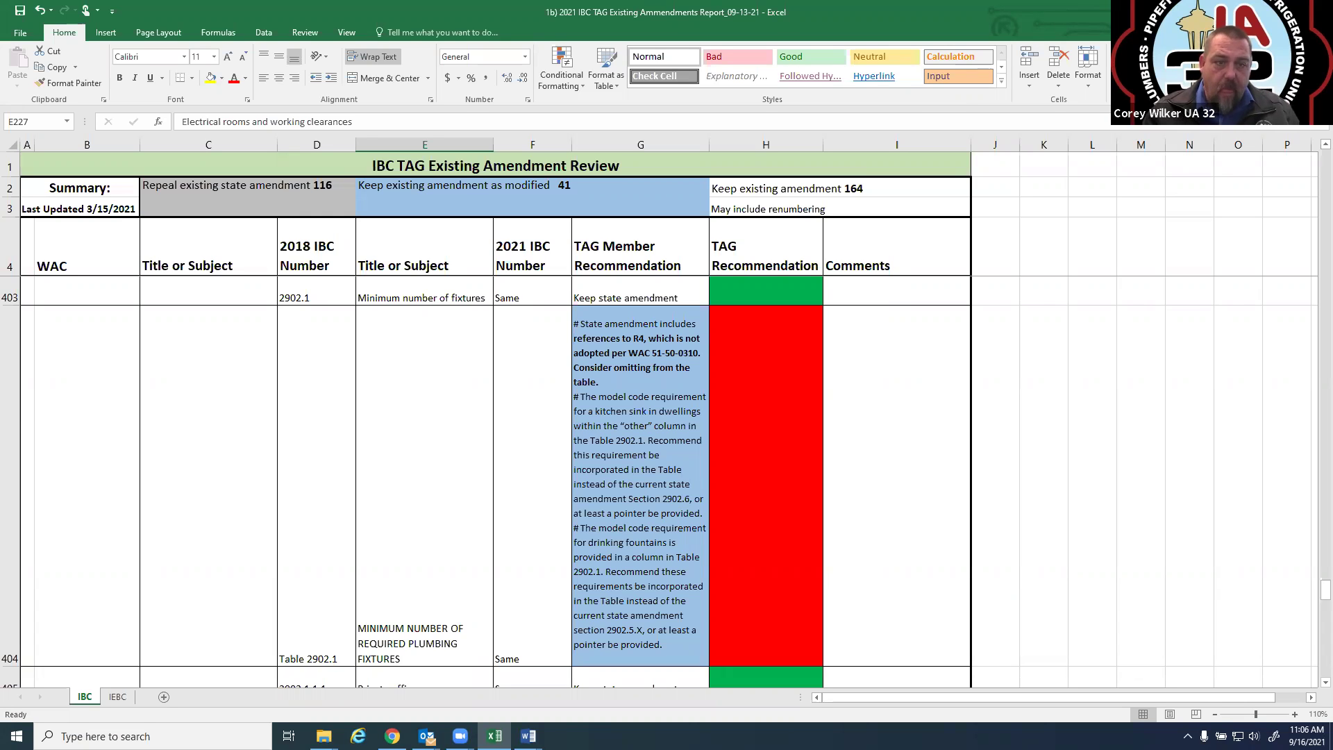
Review the TAG member recommendations for the toilet facility amendments from 2902.1.1.2 through 2902.3.4
{"action": "scroll", "coordinate": [486, 486], "scroll_direction": "down", "scroll_amount": 1}
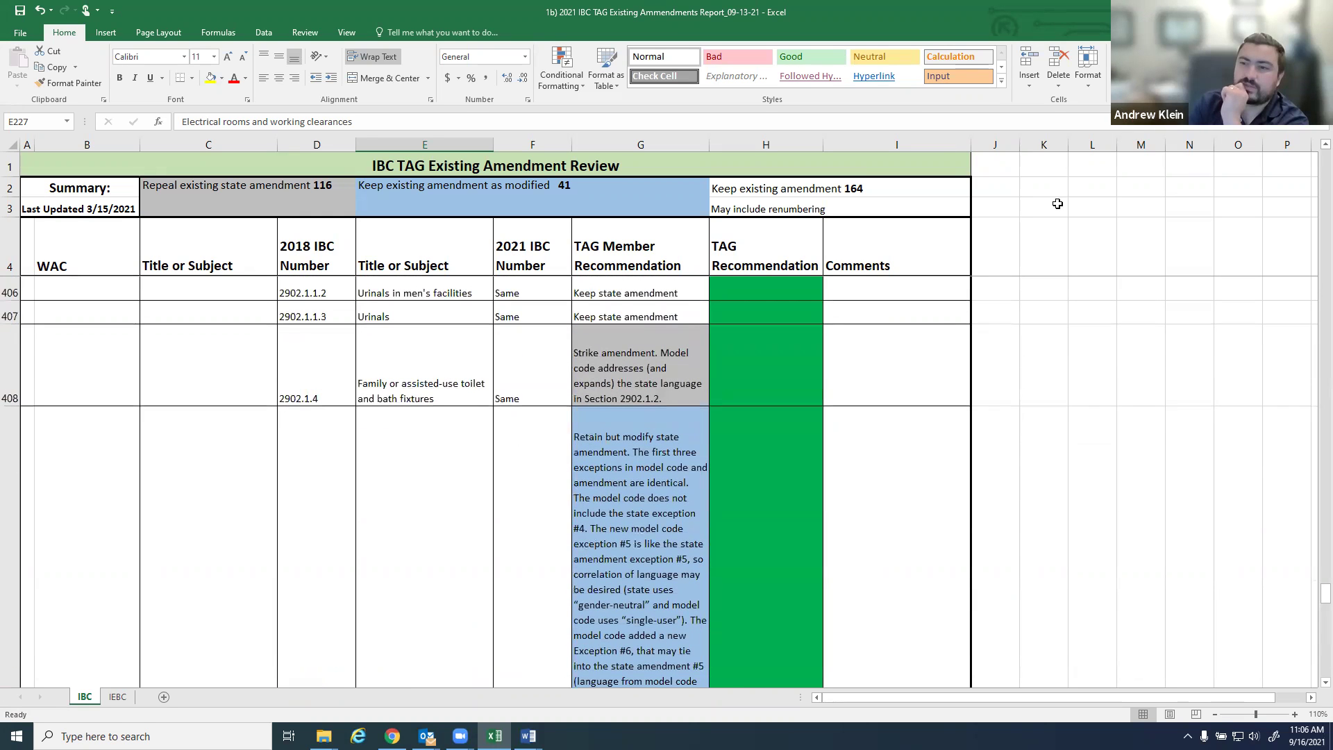
{"action": "scroll", "coordinate": [792, 465], "scroll_direction": "down", "scroll_amount": 1}
{"action": "scroll", "coordinate": [792, 464], "scroll_direction": "down", "scroll_amount": 1}
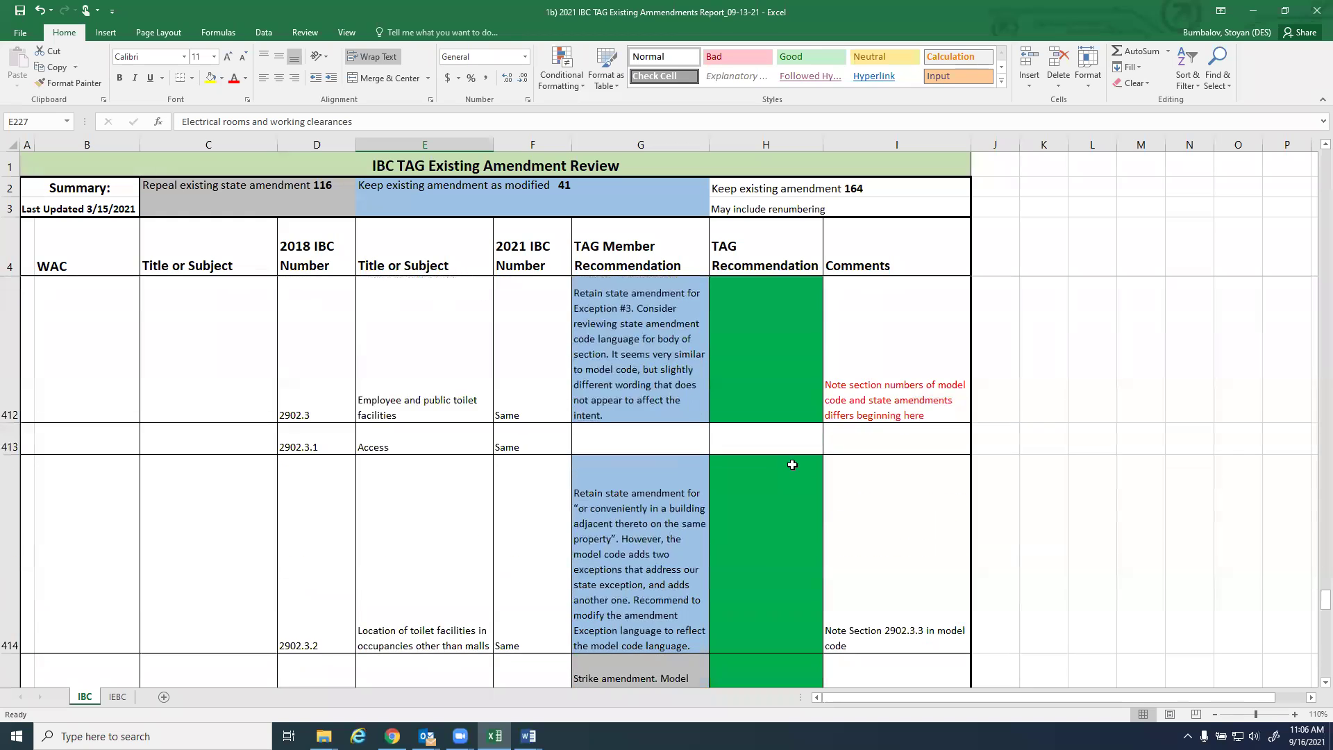
{"action": "scroll", "coordinate": [792, 465], "scroll_direction": "up", "scroll_amount": 1}
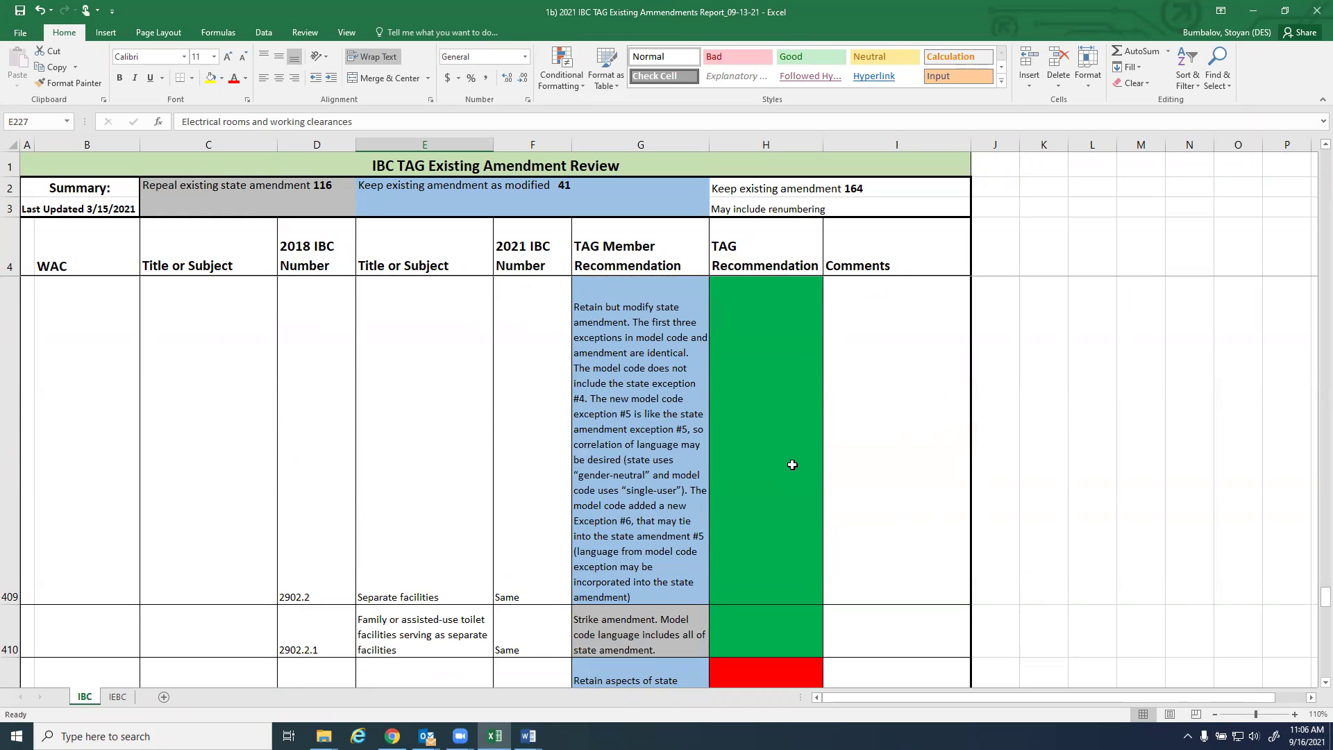
{"action": "scroll", "coordinate": [792, 465], "scroll_direction": "down", "scroll_amount": 1}
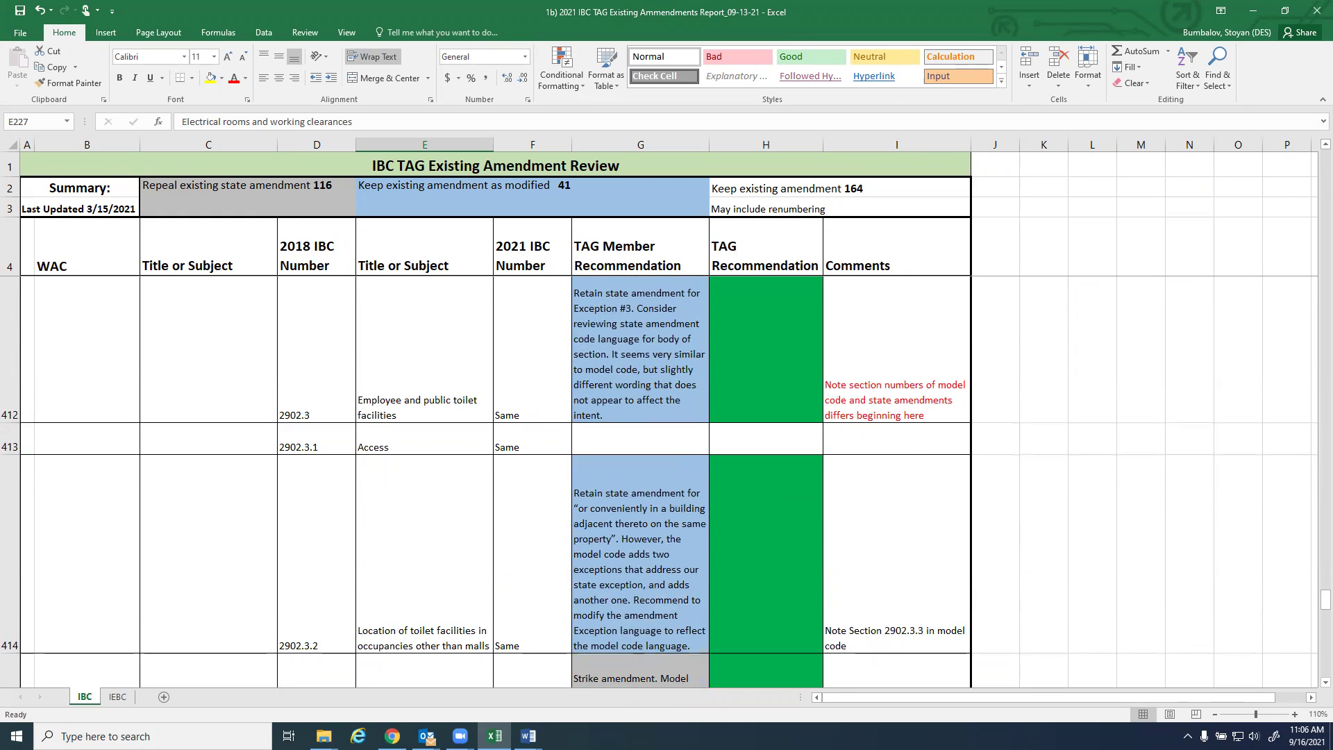
{"action": "scroll", "coordinate": [1312, 147], "scroll_direction": "up", "scroll_amount": 1}
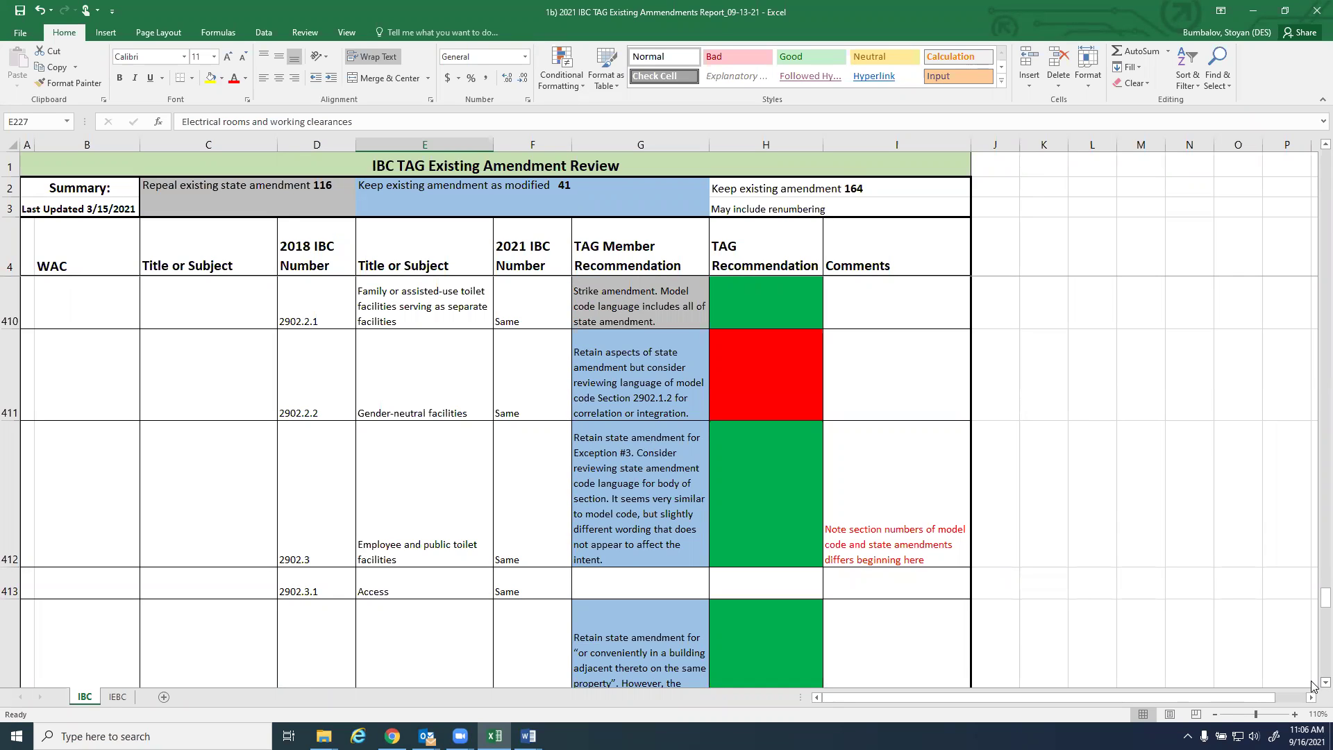
{"action": "scroll", "coordinate": [1312, 685], "scroll_direction": "down", "scroll_amount": 3}
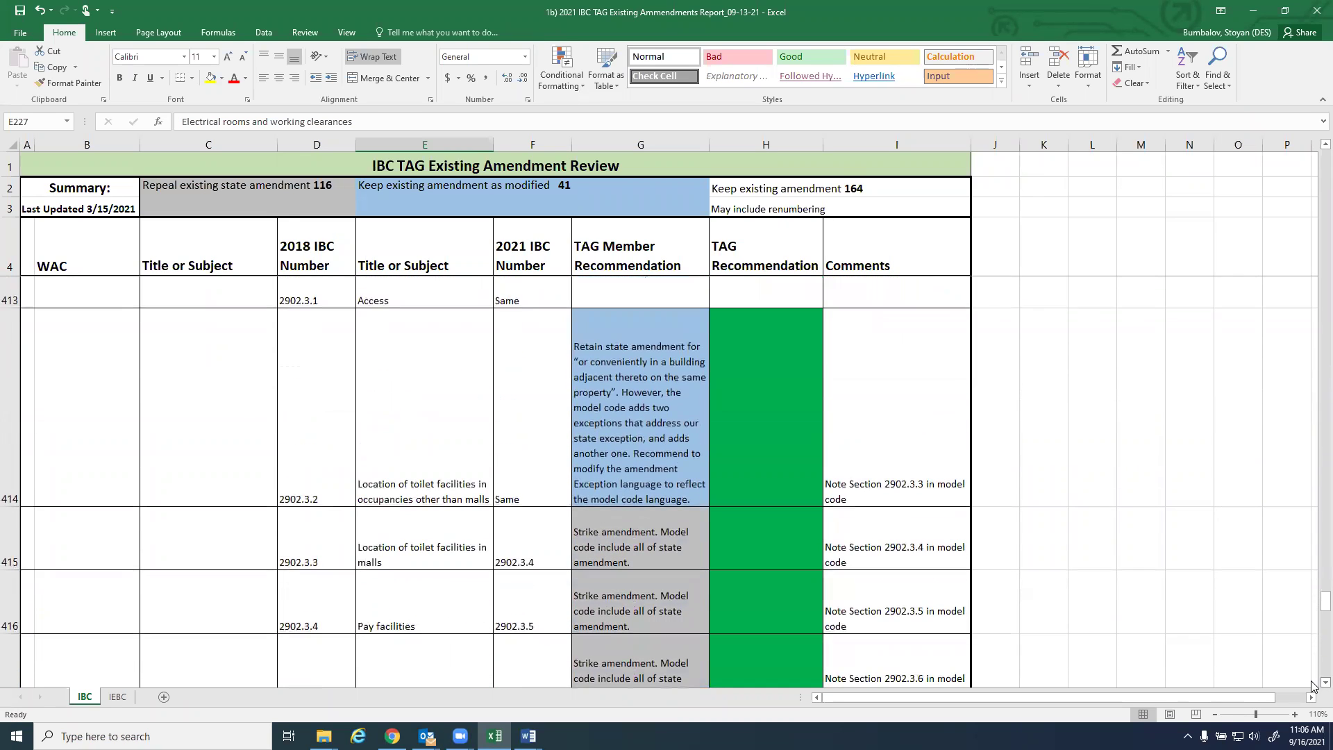
Review the TAG recommendations and comments for the door locking, toilet room location, signage and drinking fountain amendments, 2902.3.5 through 2902.5.1
{"action": "scroll", "coordinate": [1312, 685], "scroll_direction": "down", "scroll_amount": 2}
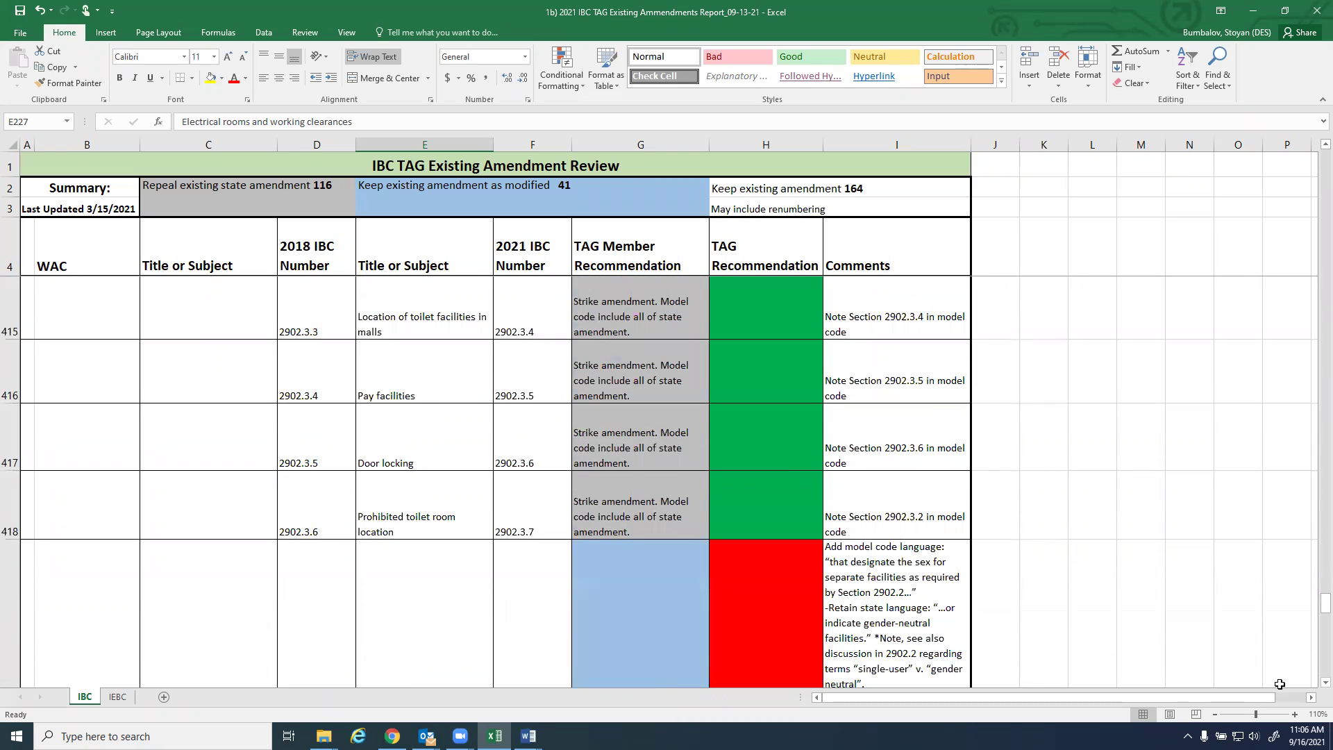
{"action": "scroll", "coordinate": [1312, 685], "scroll_direction": "down", "scroll_amount": 2}
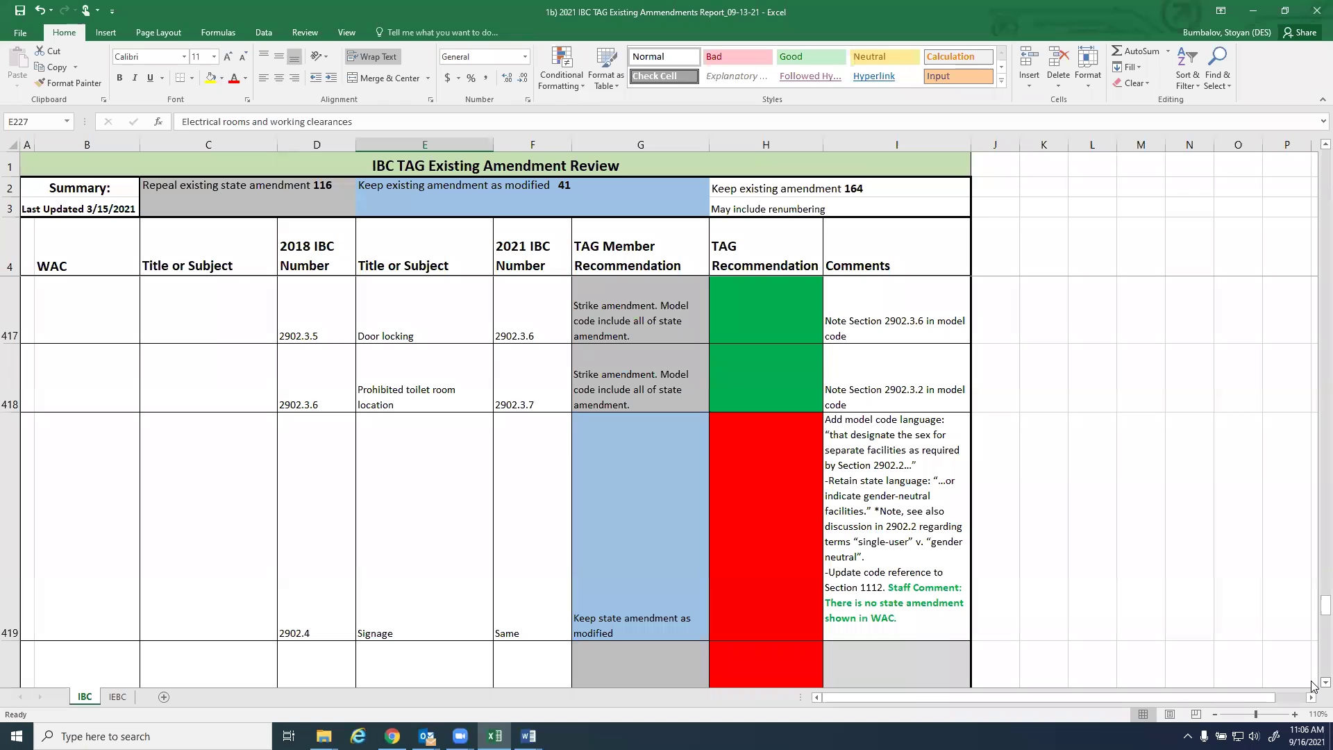
{"action": "scroll", "coordinate": [1313, 685], "scroll_direction": "down", "scroll_amount": 3}
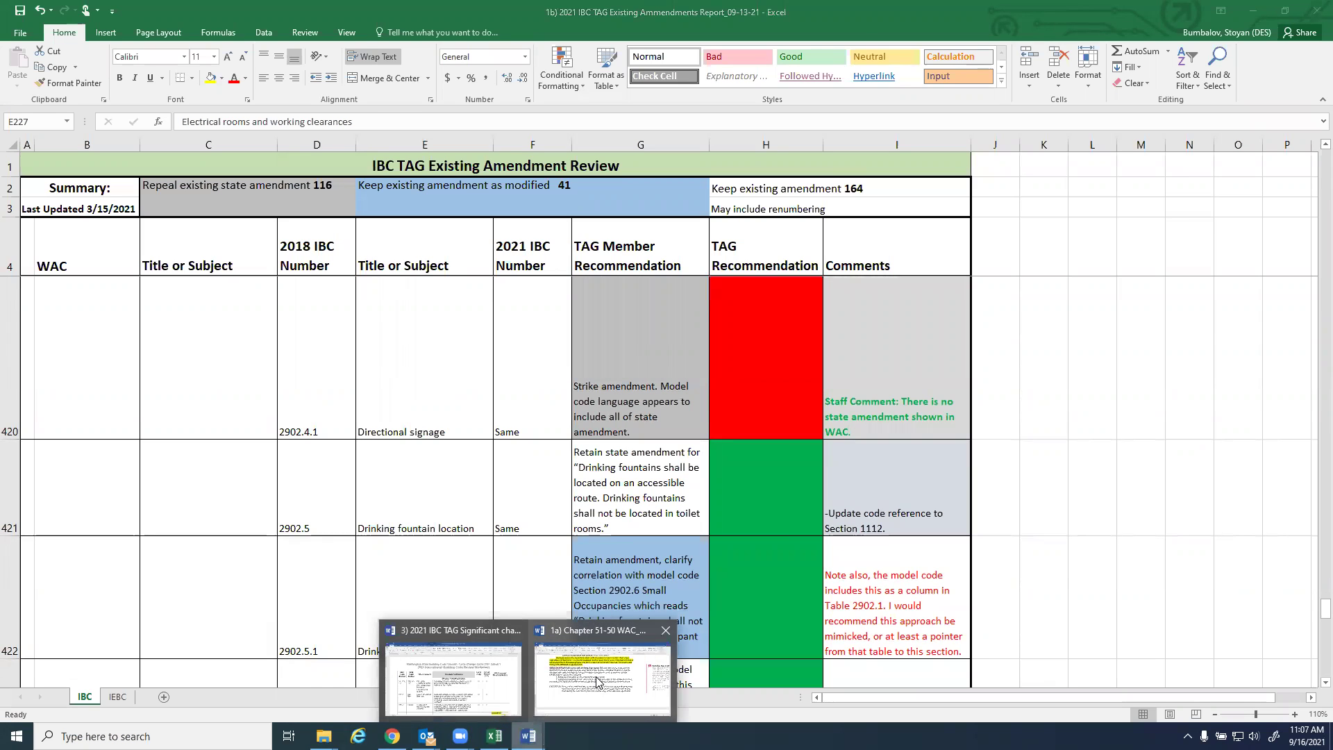
Switch to the Chapter 51-50 WAC draft in Word and read Section 2901 General at the start of Chapter 29
{"action": "key", "text": "alt+Tab"}
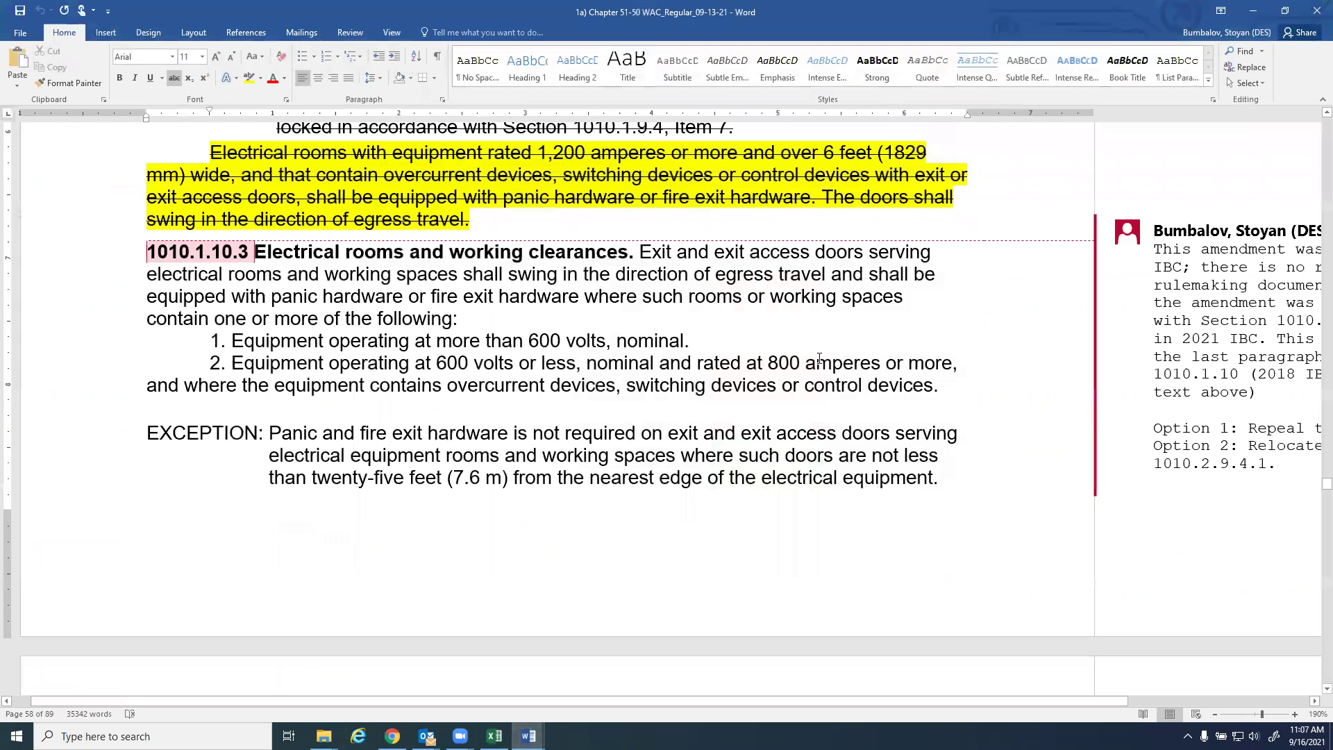
{"action": "left_click", "coordinate": [1326, 483]}
{"action": "left_click_drag", "start_coordinate": [1314, 555], "coordinate": [1314, 615]}
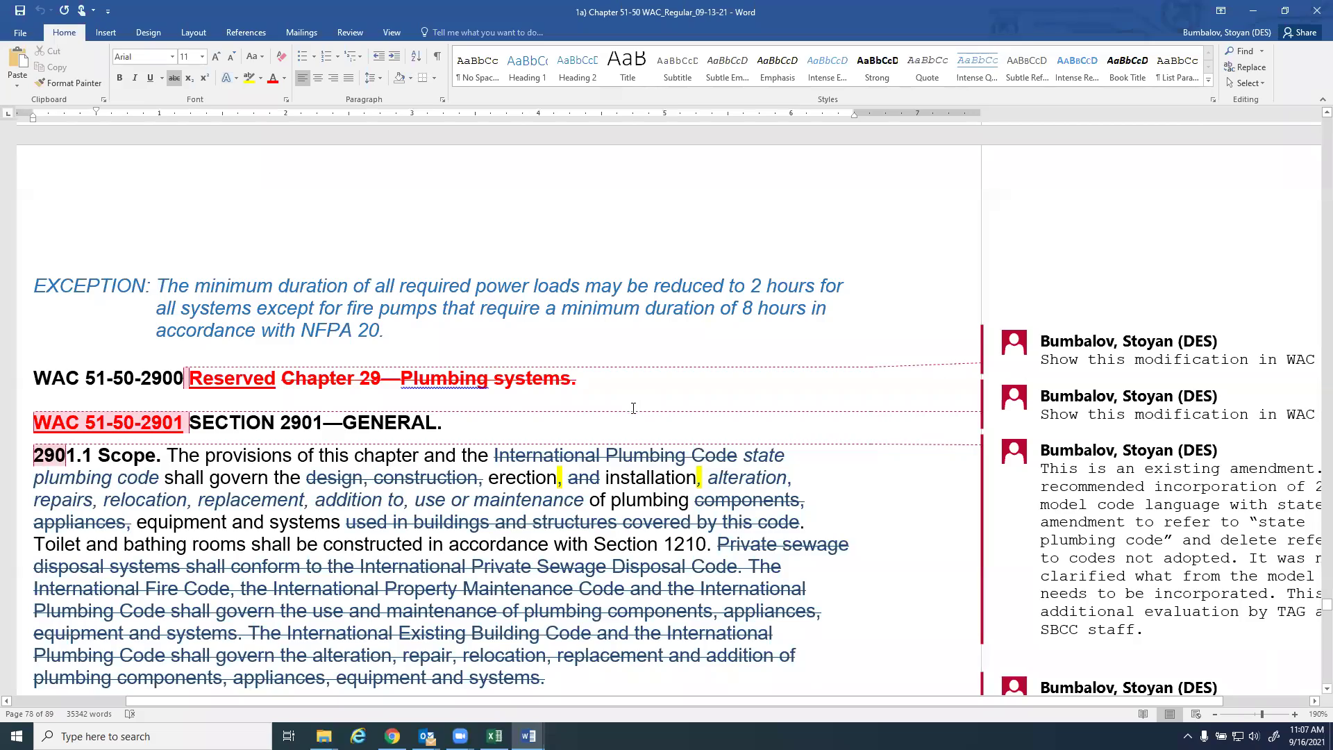
{"action": "scroll", "coordinate": [636, 404], "scroll_direction": "down", "scroll_amount": 3}
{"action": "scroll", "coordinate": [627, 389], "scroll_direction": "down", "scroll_amount": 13}
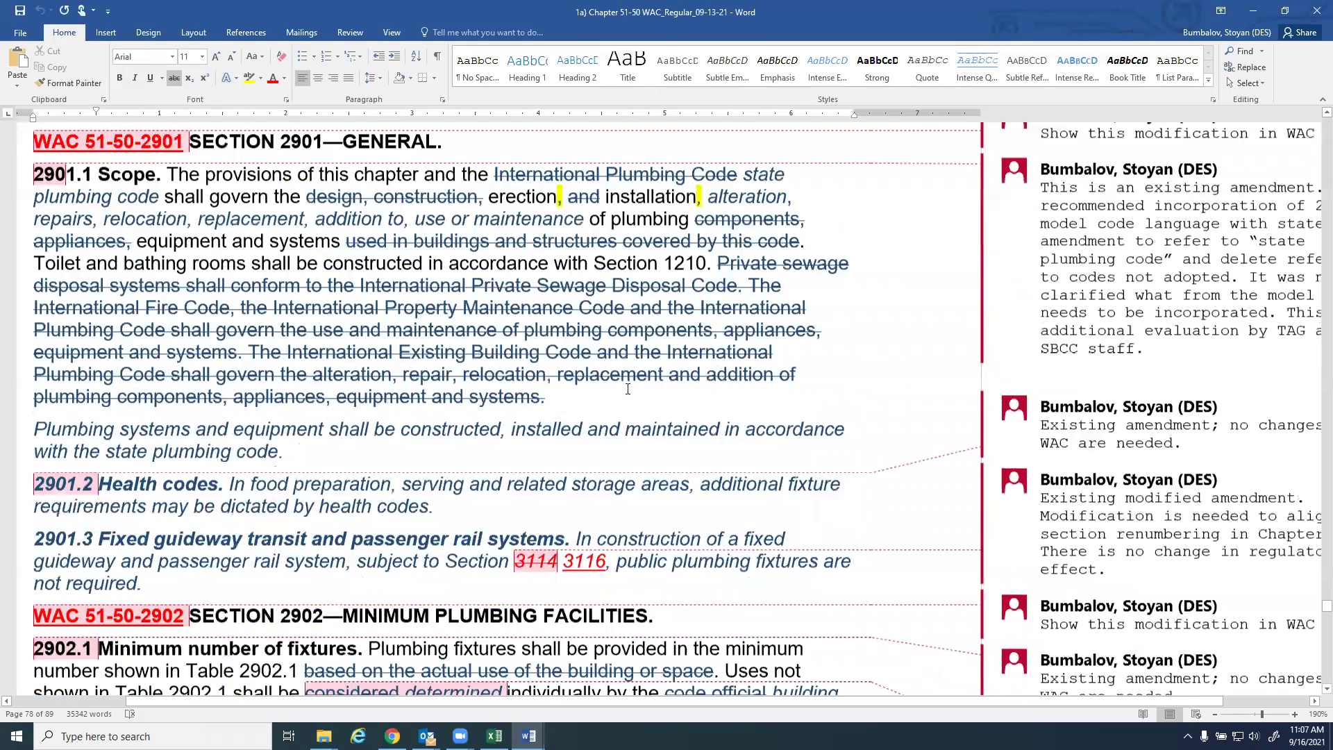
Read the draft's toilet facility provisions from 2902.1.1.2 Urinals through 2902.3 Employee and public toilet facilities, with their margin comments
{"action": "scroll", "coordinate": [628, 389], "scroll_direction": "down", "scroll_amount": 7}
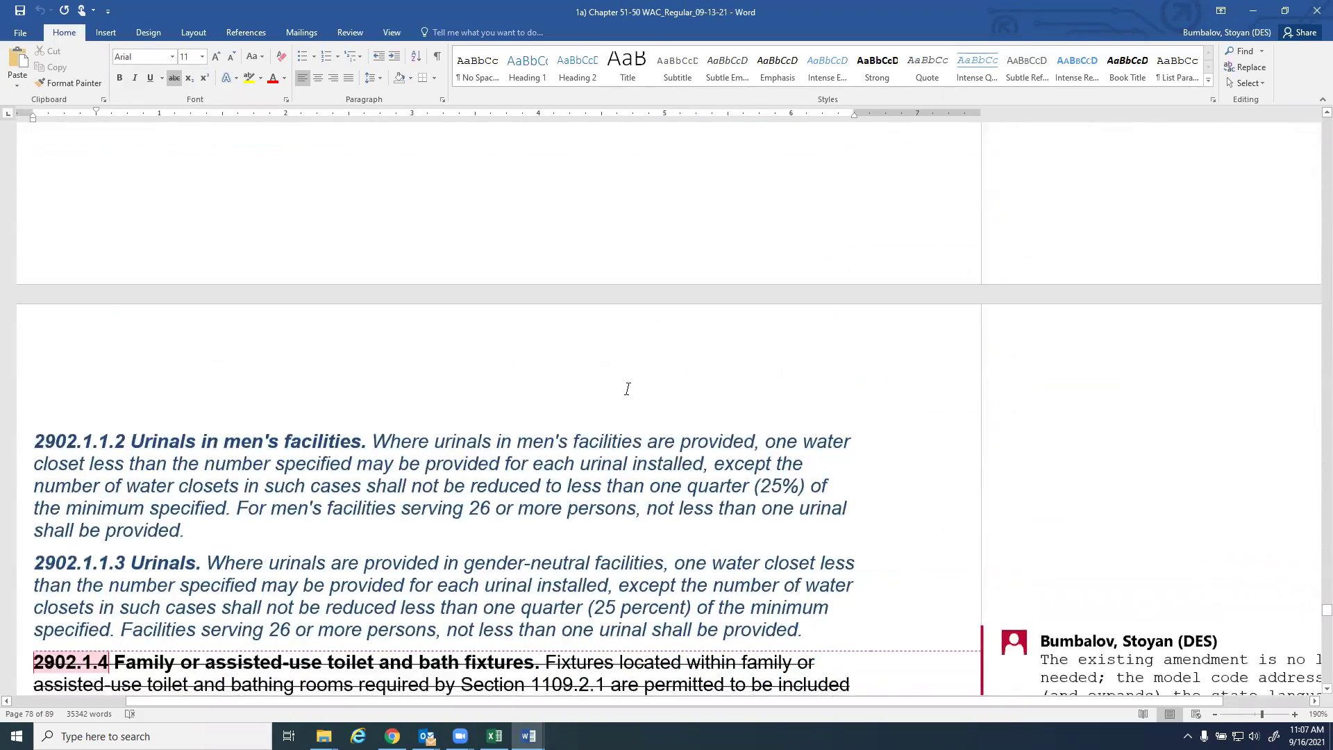
{"action": "scroll", "coordinate": [627, 388], "scroll_direction": "down", "scroll_amount": 3}
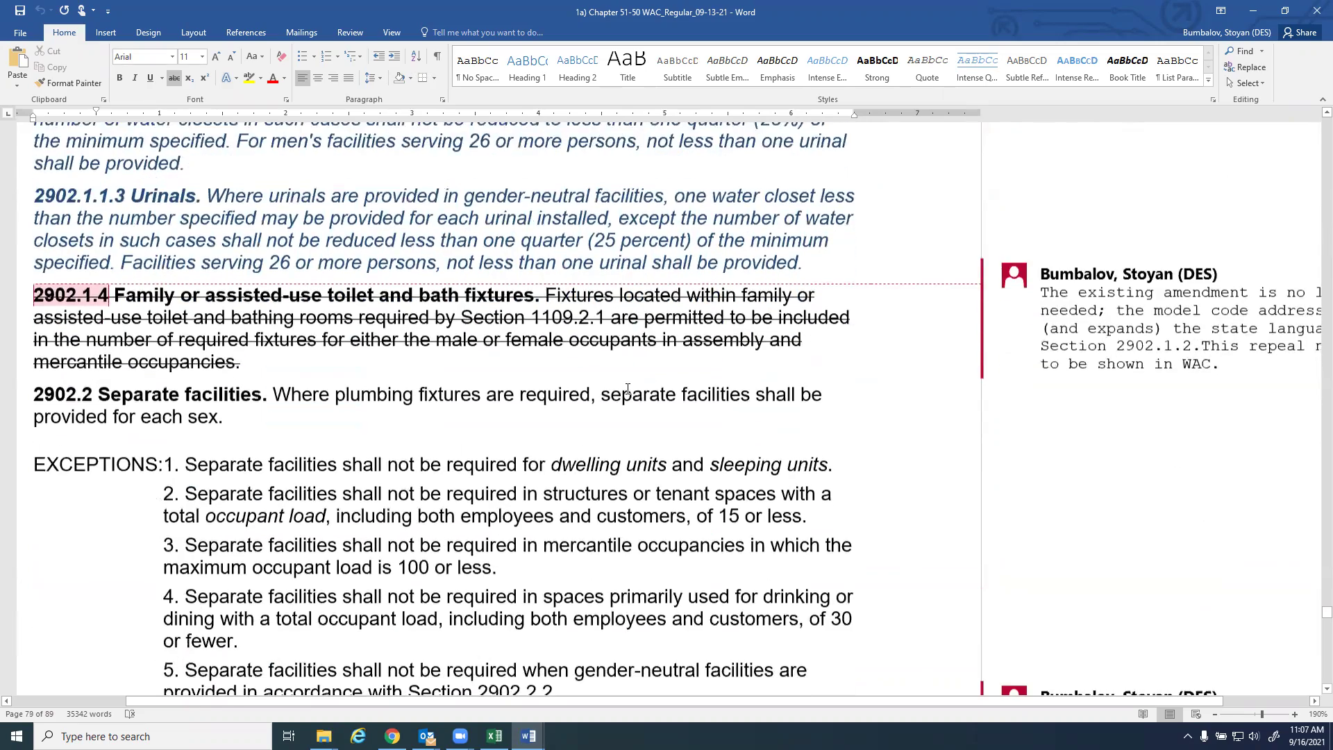
{"action": "scroll", "coordinate": [627, 389], "scroll_direction": "down", "scroll_amount": 7}
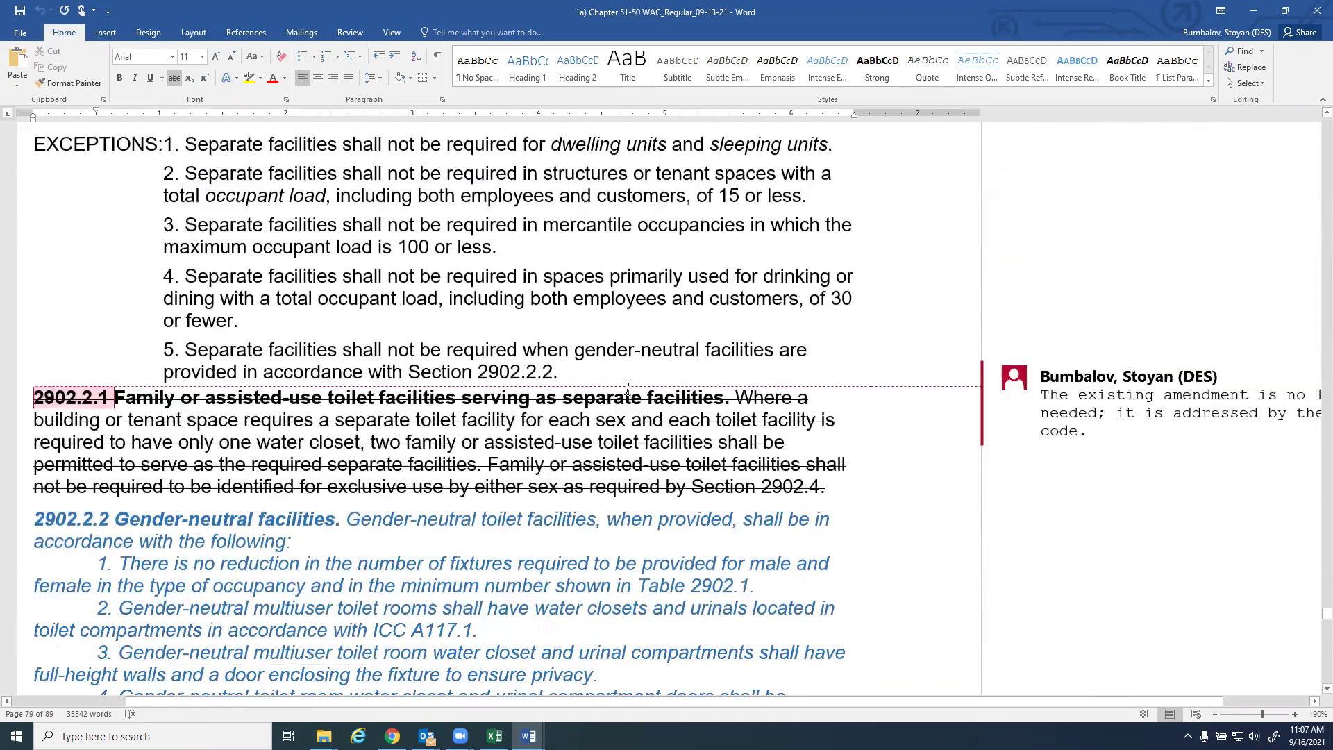
{"action": "scroll", "coordinate": [627, 388], "scroll_direction": "down", "scroll_amount": 5}
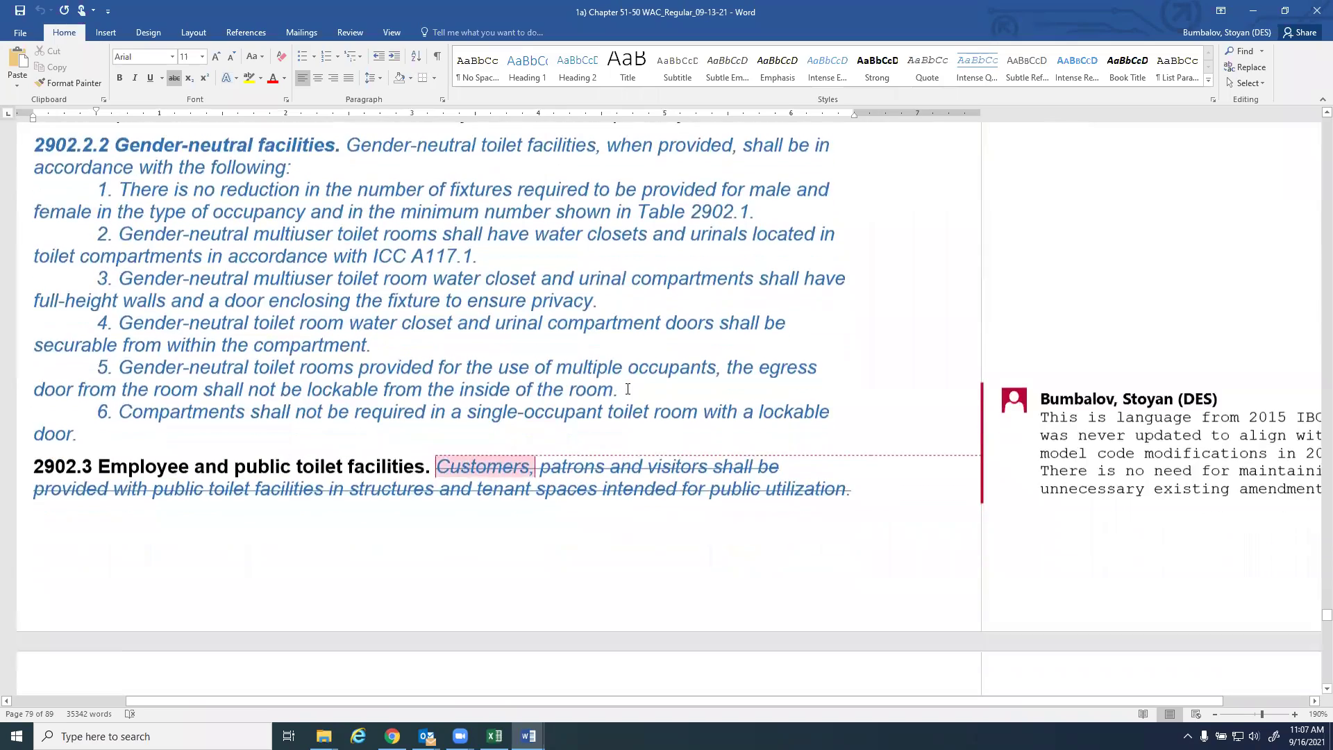
{"action": "scroll", "coordinate": [628, 389], "scroll_direction": "down", "scroll_amount": 4}
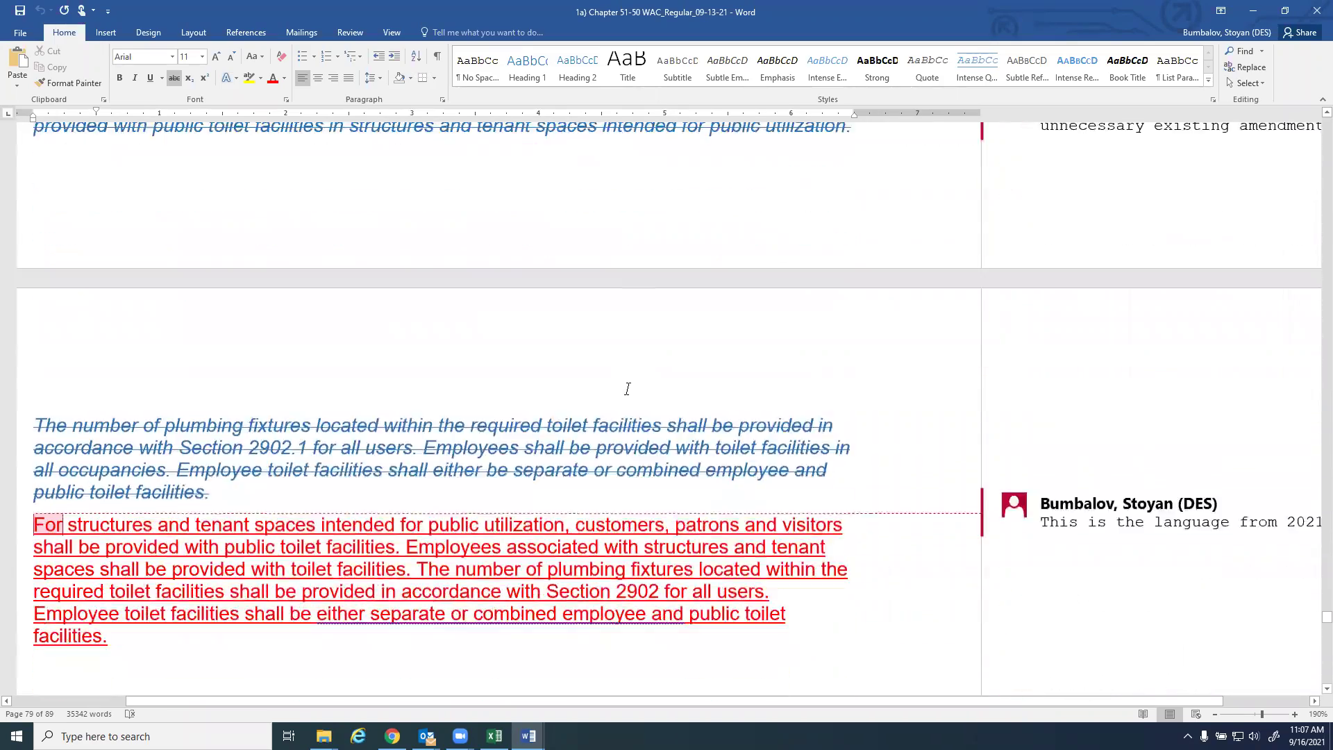
{"action": "scroll", "coordinate": [628, 389], "scroll_direction": "down", "scroll_amount": 3}
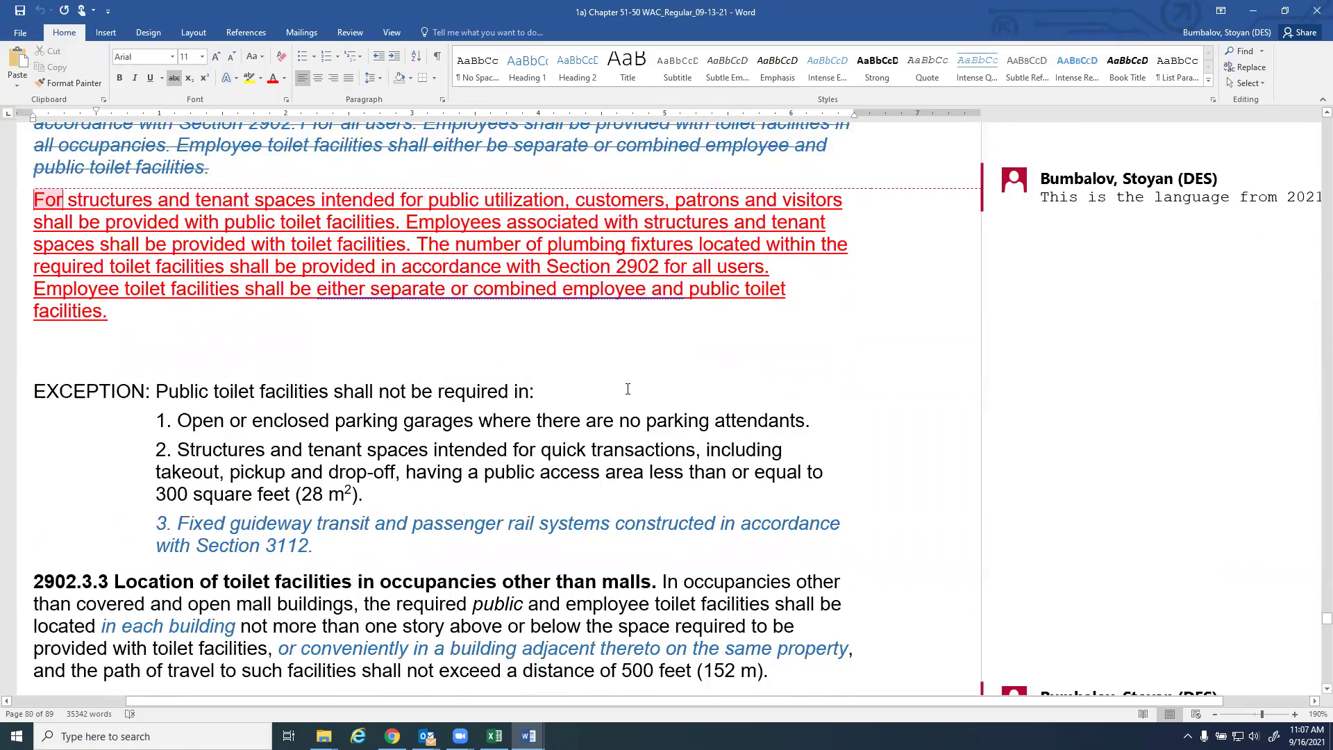
Read the draft text from 2902.3.3 toilet facility location and its exceptions through the drinking fountain, bottle filling and water sections
{"action": "scroll", "coordinate": [628, 389], "scroll_direction": "down", "scroll_amount": 1}
{"action": "scroll", "coordinate": [628, 389], "scroll_direction": "down", "scroll_amount": 1}
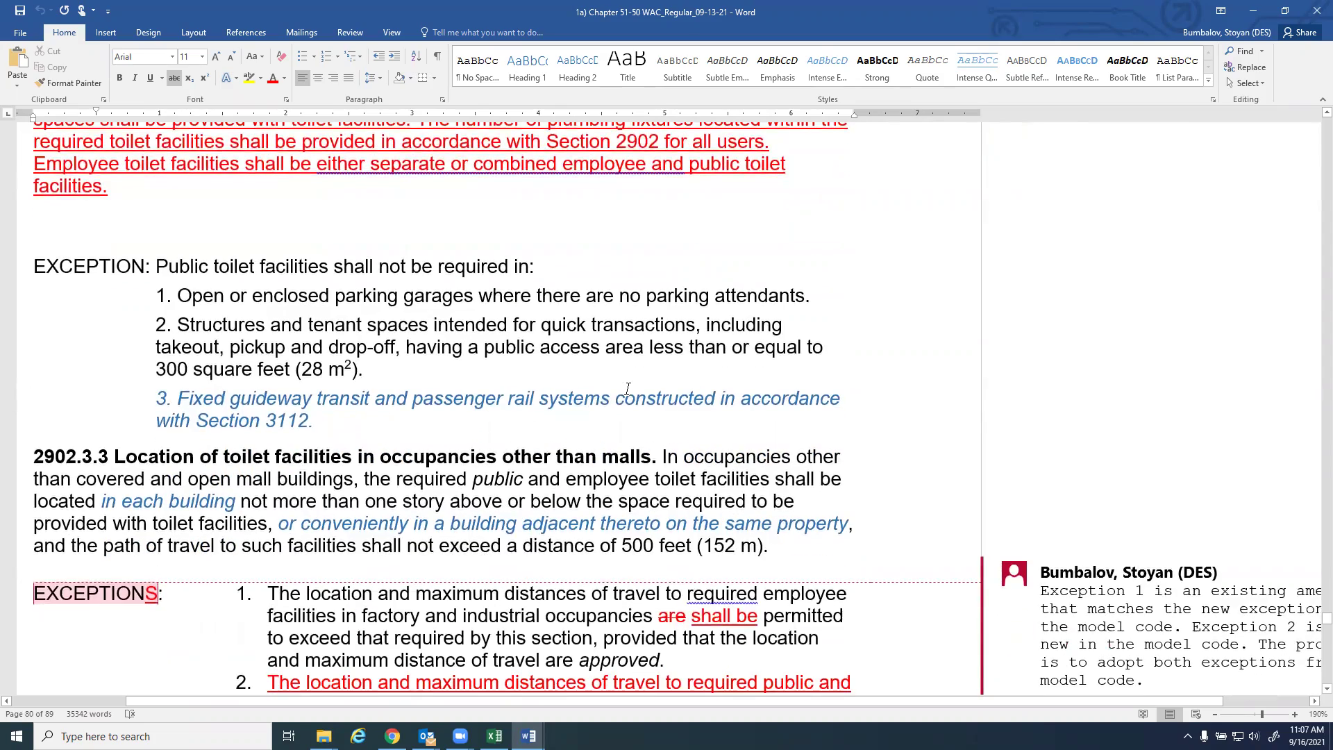
{"action": "scroll", "coordinate": [628, 388], "scroll_direction": "down", "scroll_amount": 5}
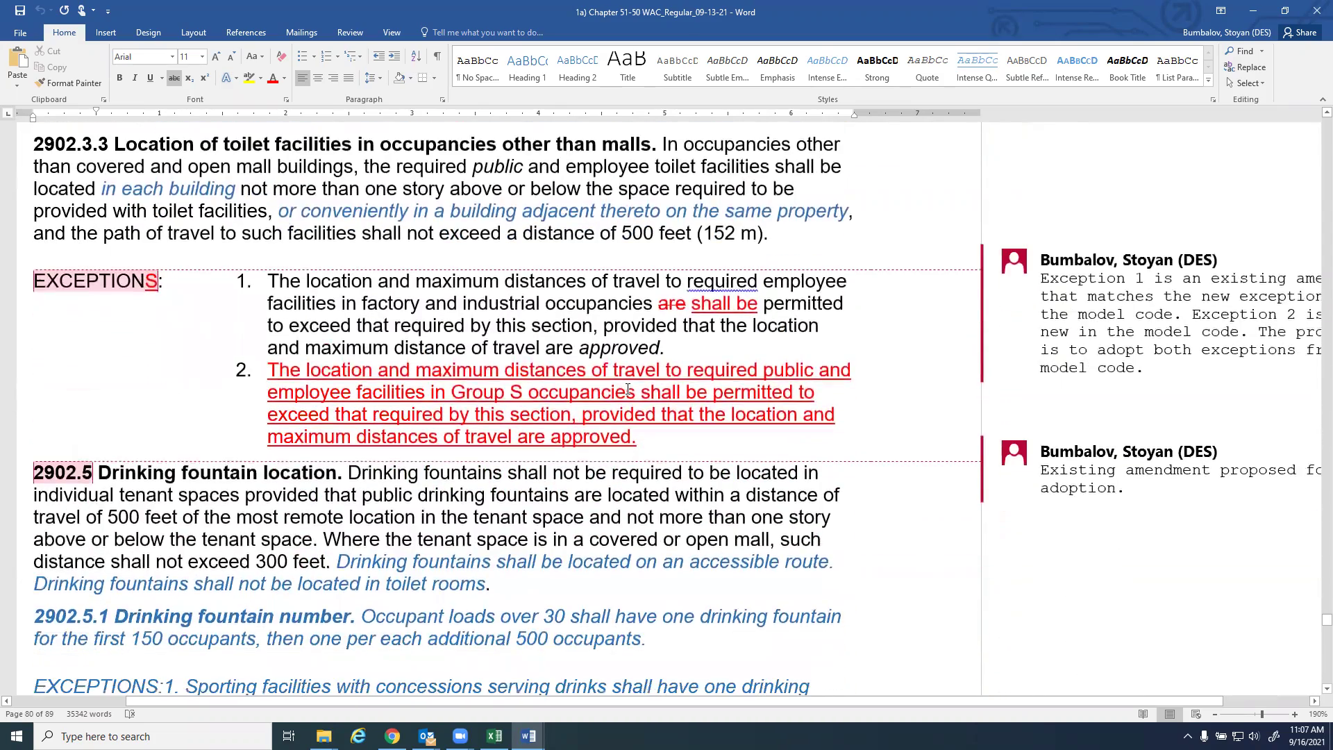
{"action": "scroll", "coordinate": [628, 388], "scroll_direction": "down", "scroll_amount": 2}
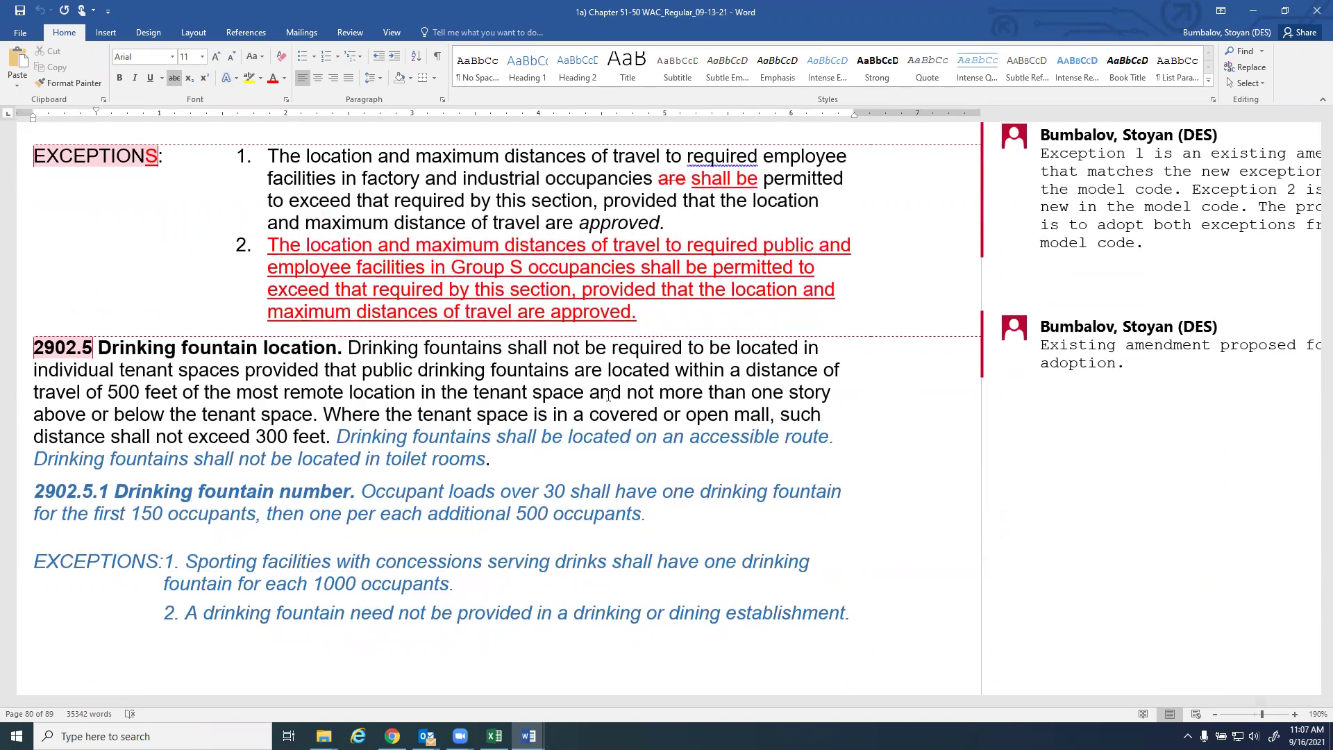
{"action": "scroll", "coordinate": [568, 449], "scroll_direction": "down", "scroll_amount": 2}
{"action": "scroll", "coordinate": [569, 448], "scroll_direction": "down", "scroll_amount": 8}
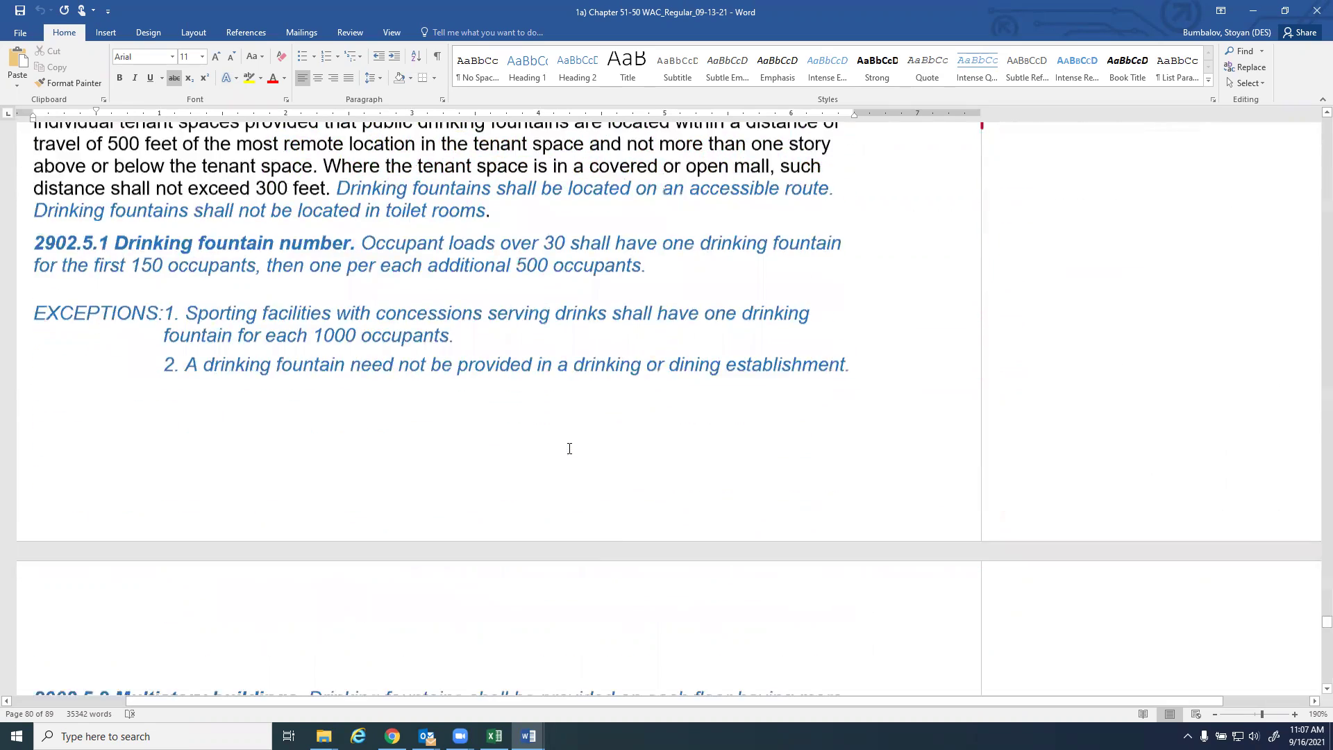
{"action": "scroll", "coordinate": [569, 448], "scroll_direction": "down", "scroll_amount": 2}
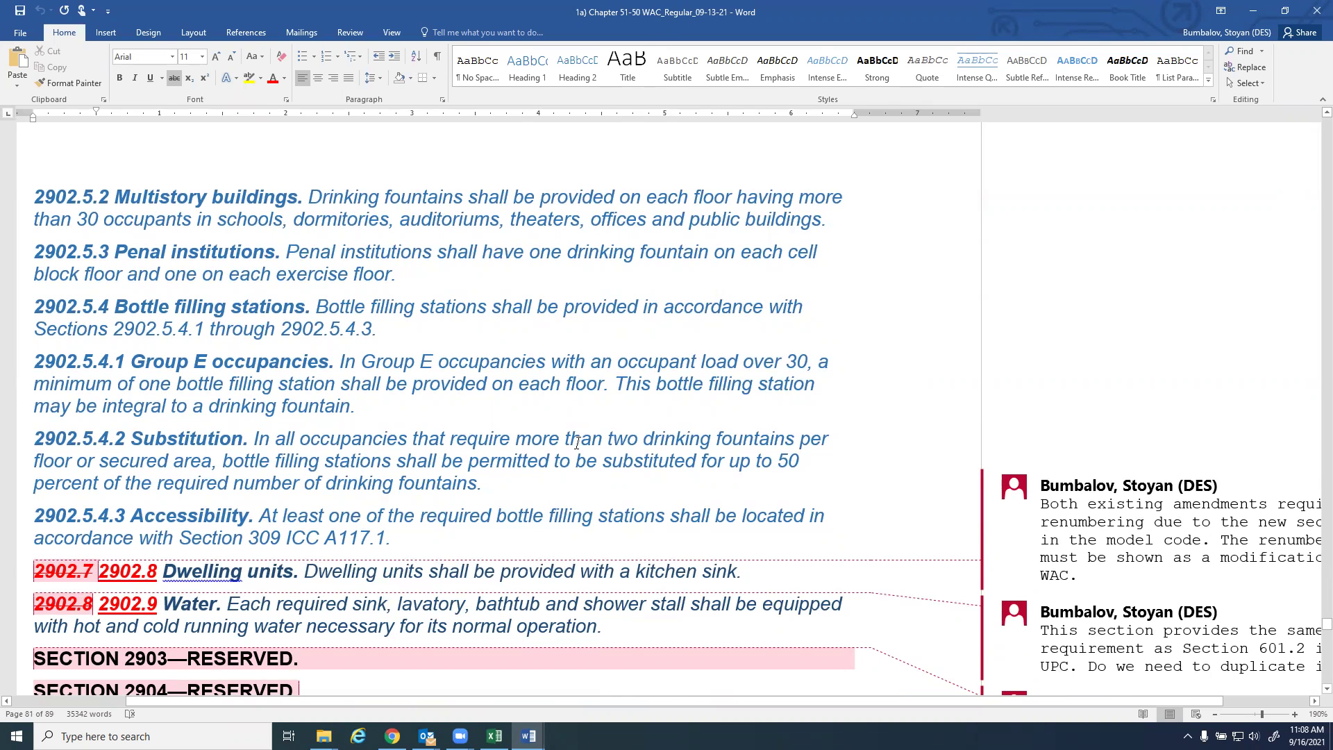
{"action": "scroll", "coordinate": [576, 442], "scroll_direction": "down", "scroll_amount": 1}
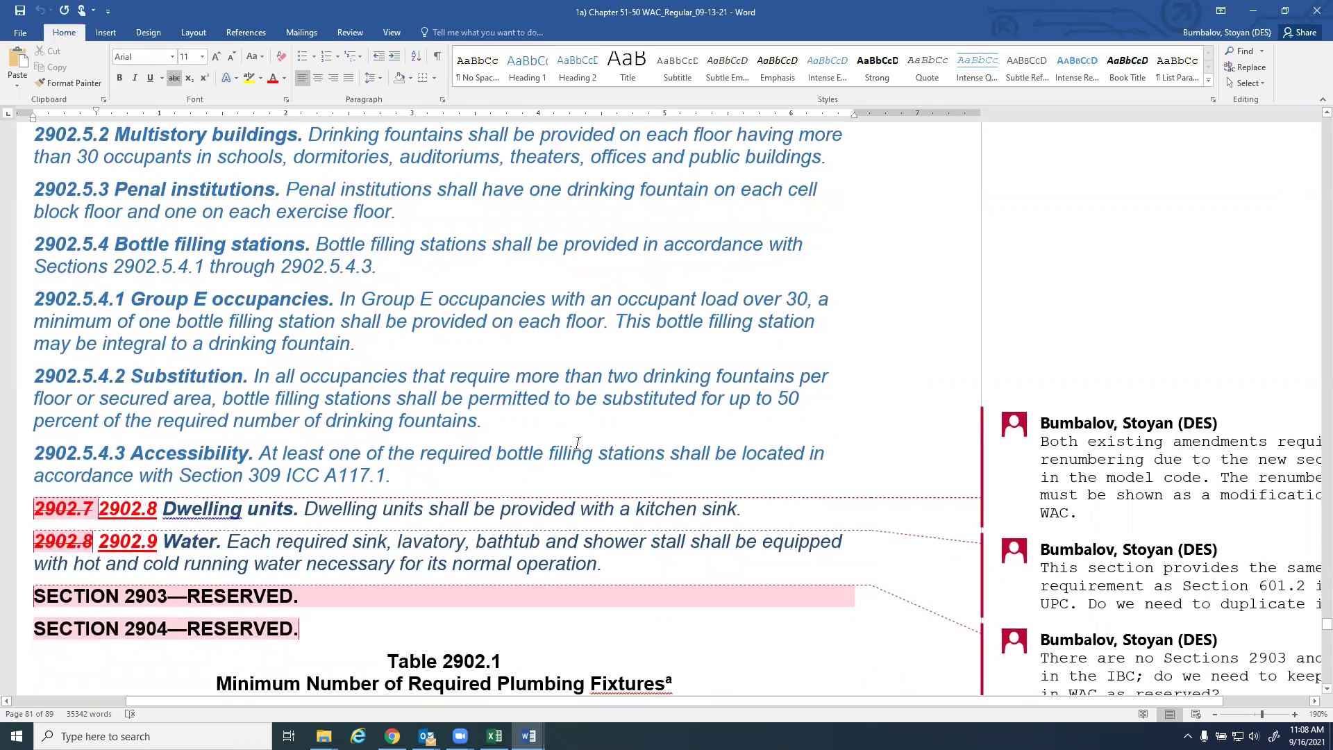
Examine Table 2902.1 Minimum Number of Required Plumbing Fixtures from the Assembly rows through Storage, including footnotes a to e
{"action": "scroll", "coordinate": [577, 442], "scroll_direction": "down", "scroll_amount": 5}
{"action": "scroll", "coordinate": [577, 442], "scroll_direction": "down", "scroll_amount": 2}
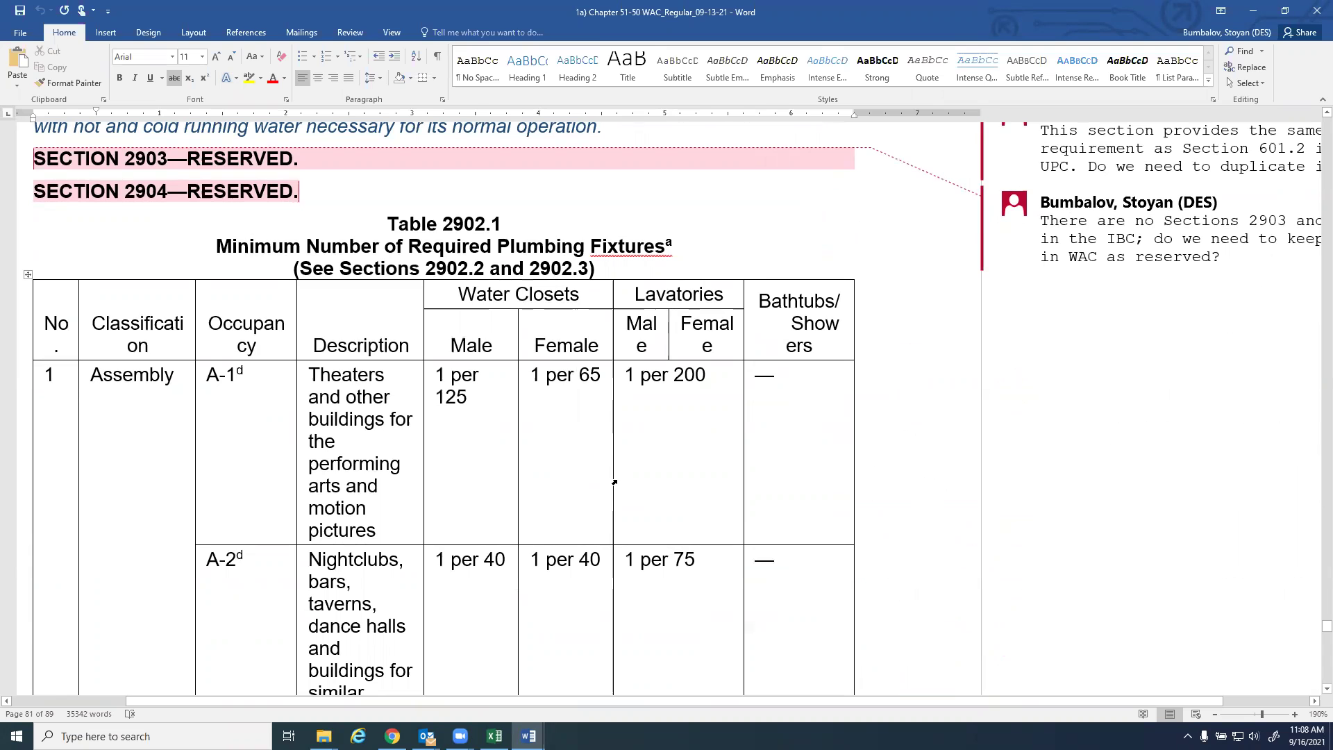
{"action": "scroll", "coordinate": [615, 482], "scroll_direction": "down", "scroll_amount": 1}
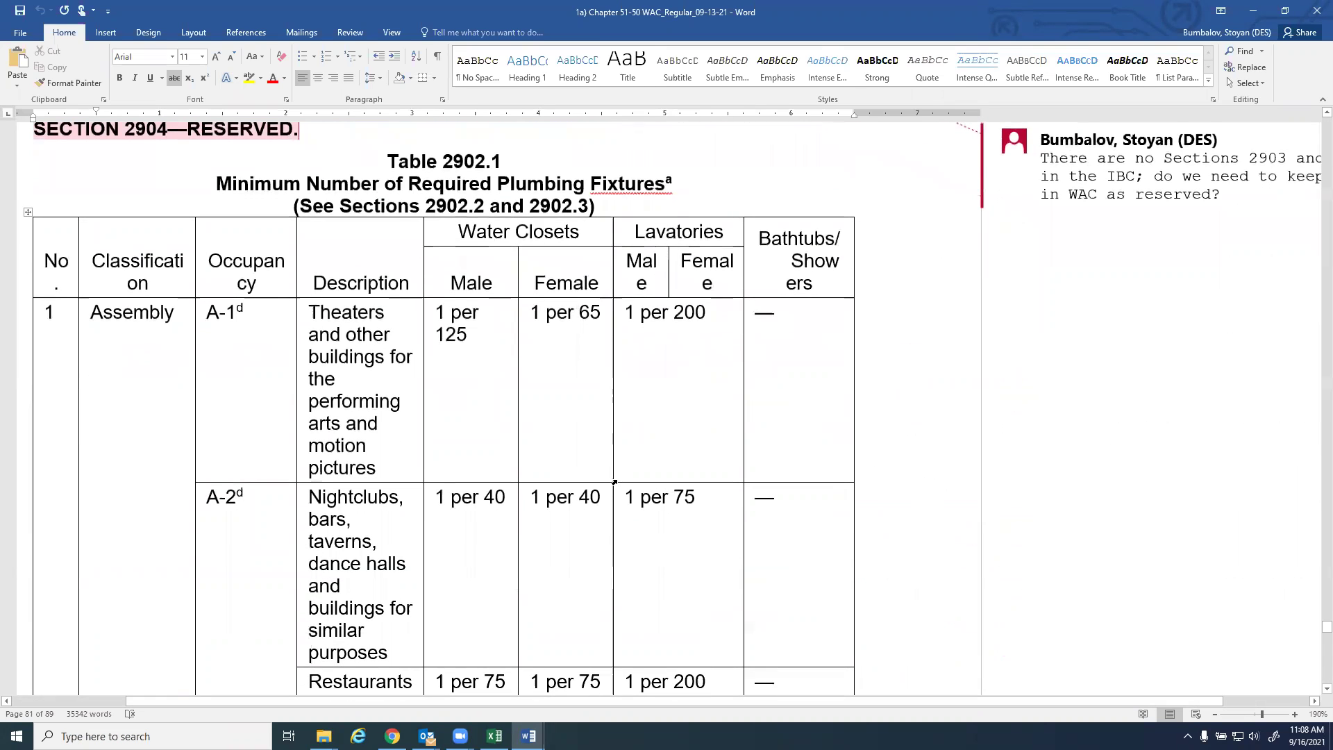
{"action": "scroll", "coordinate": [614, 482], "scroll_direction": "down", "scroll_amount": 5}
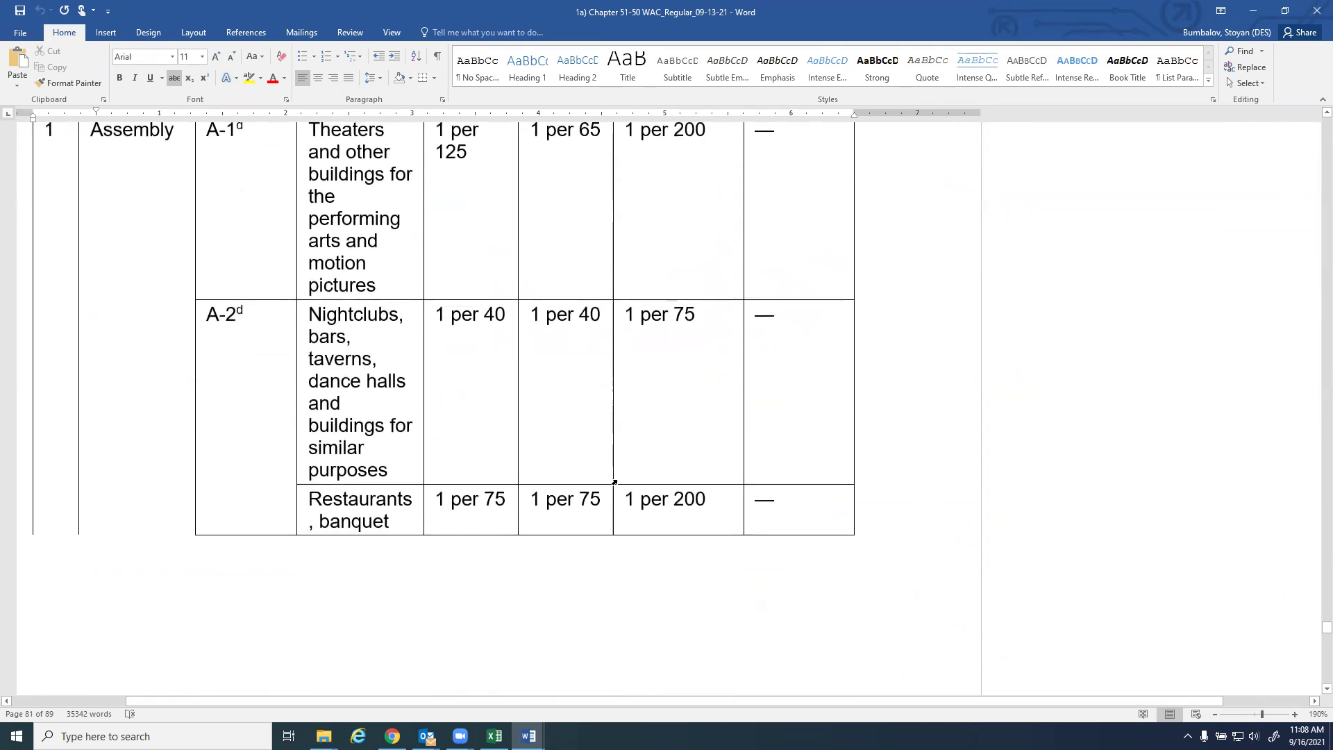
{"action": "scroll", "coordinate": [615, 482], "scroll_direction": "down", "scroll_amount": 10}
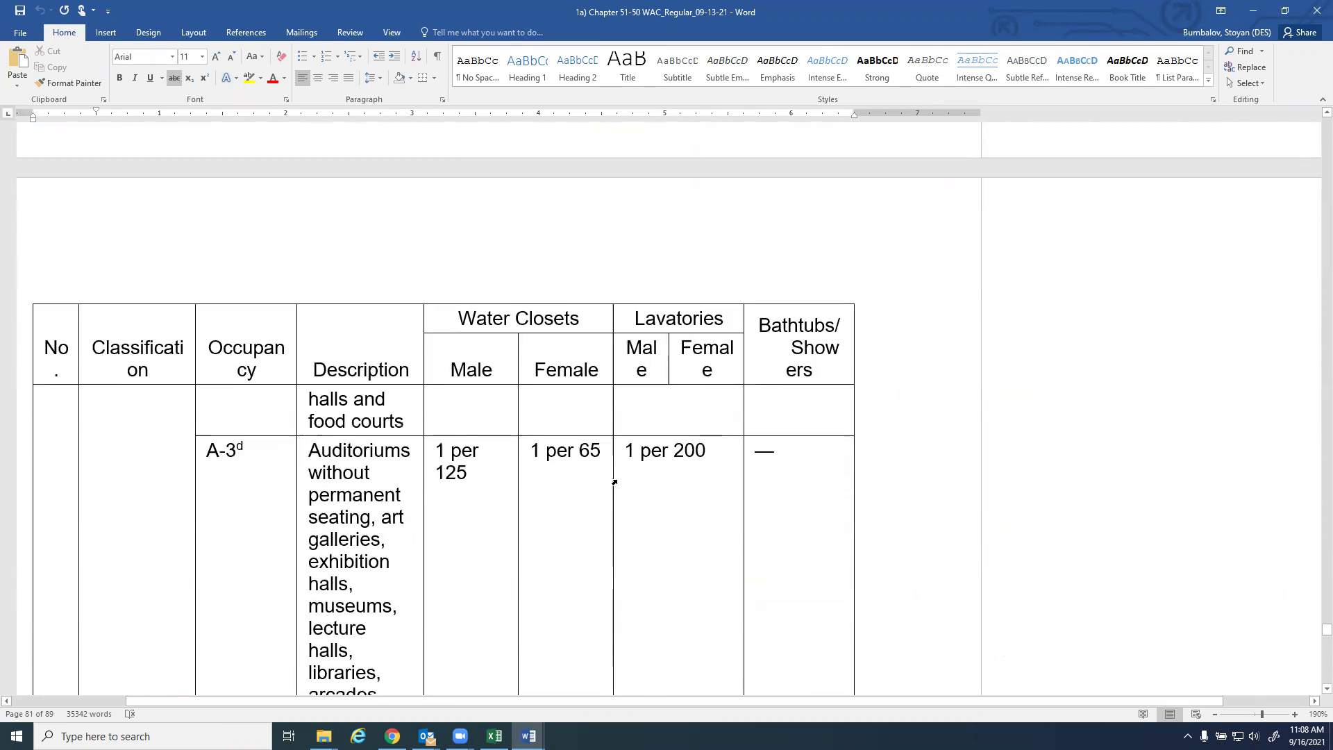
{"action": "scroll", "coordinate": [615, 482], "scroll_direction": "down", "scroll_amount": 4}
{"action": "scroll", "coordinate": [615, 481], "scroll_direction": "up", "scroll_amount": 5}
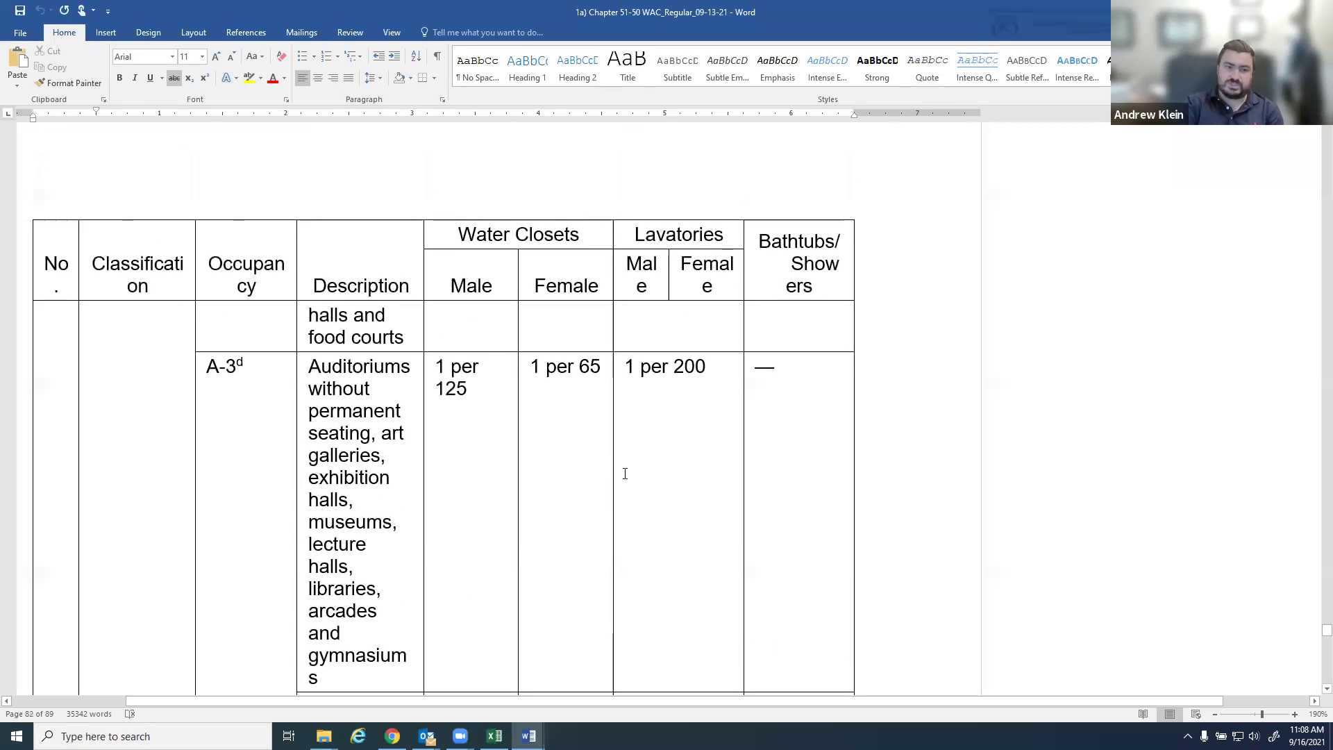
{"action": "scroll", "coordinate": [623, 475], "scroll_direction": "down", "scroll_amount": 3}
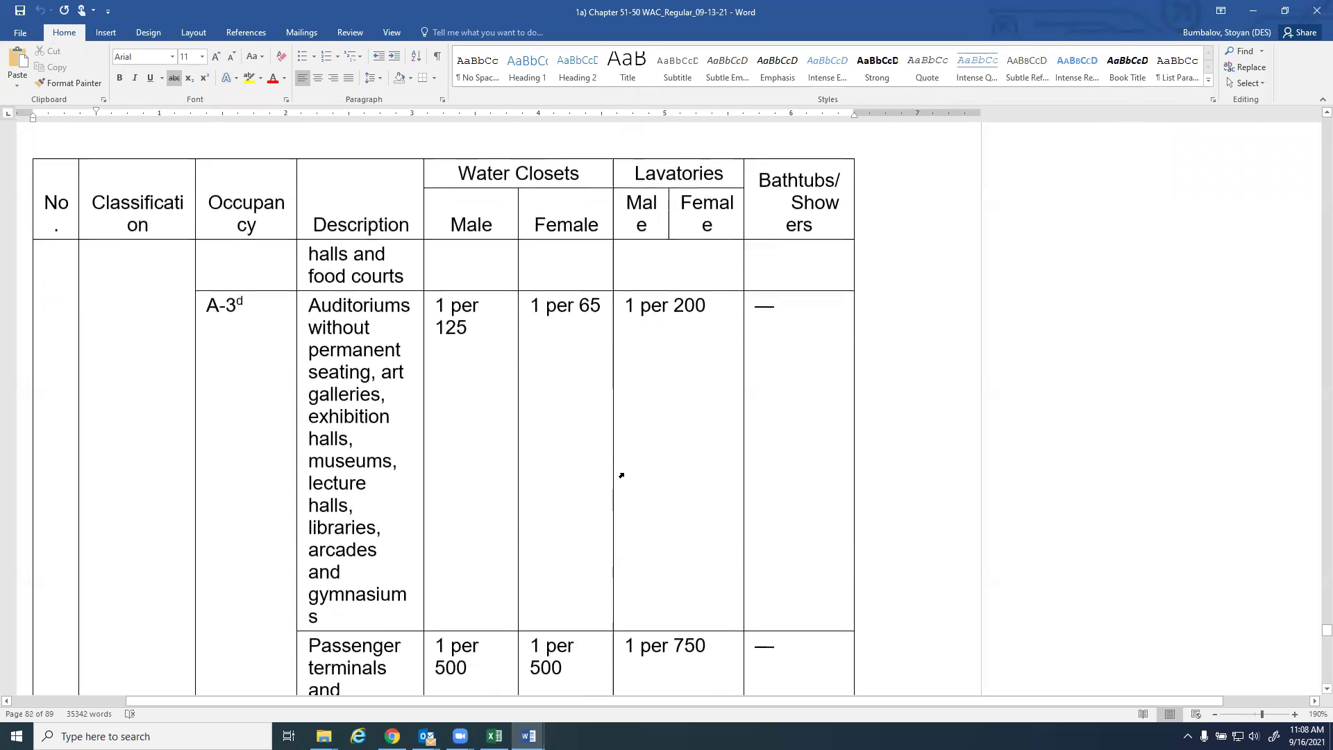
{"action": "scroll", "coordinate": [621, 475], "scroll_direction": "down", "scroll_amount": 12}
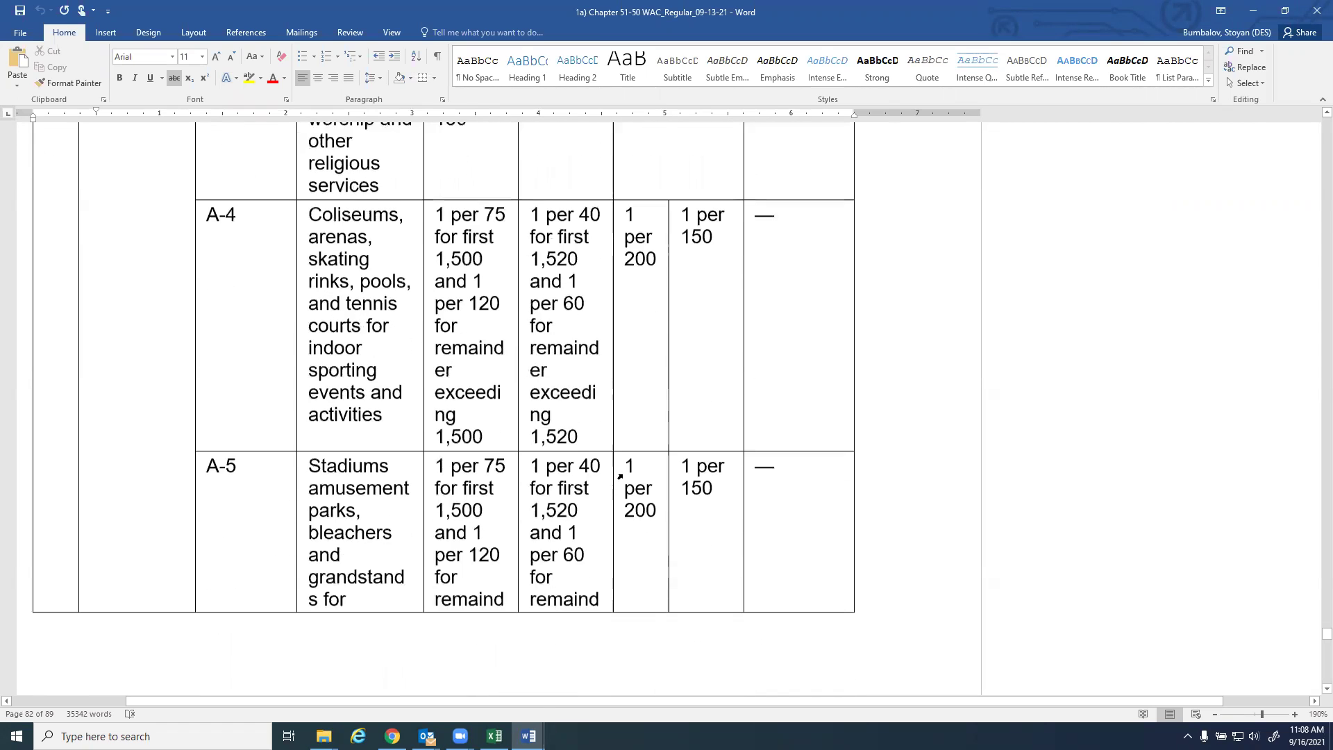
{"action": "scroll", "coordinate": [624, 475], "scroll_direction": "down", "scroll_amount": 11}
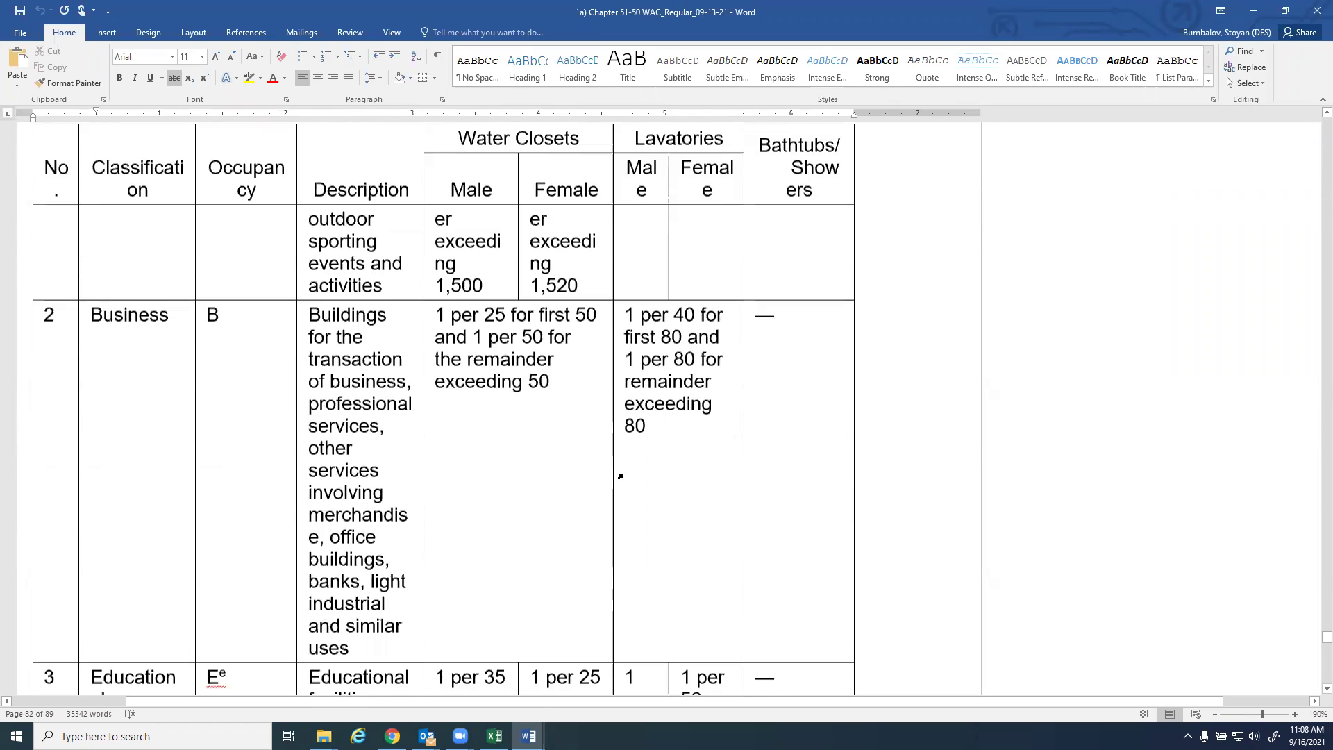
{"action": "scroll", "coordinate": [620, 477], "scroll_direction": "down", "scroll_amount": 12}
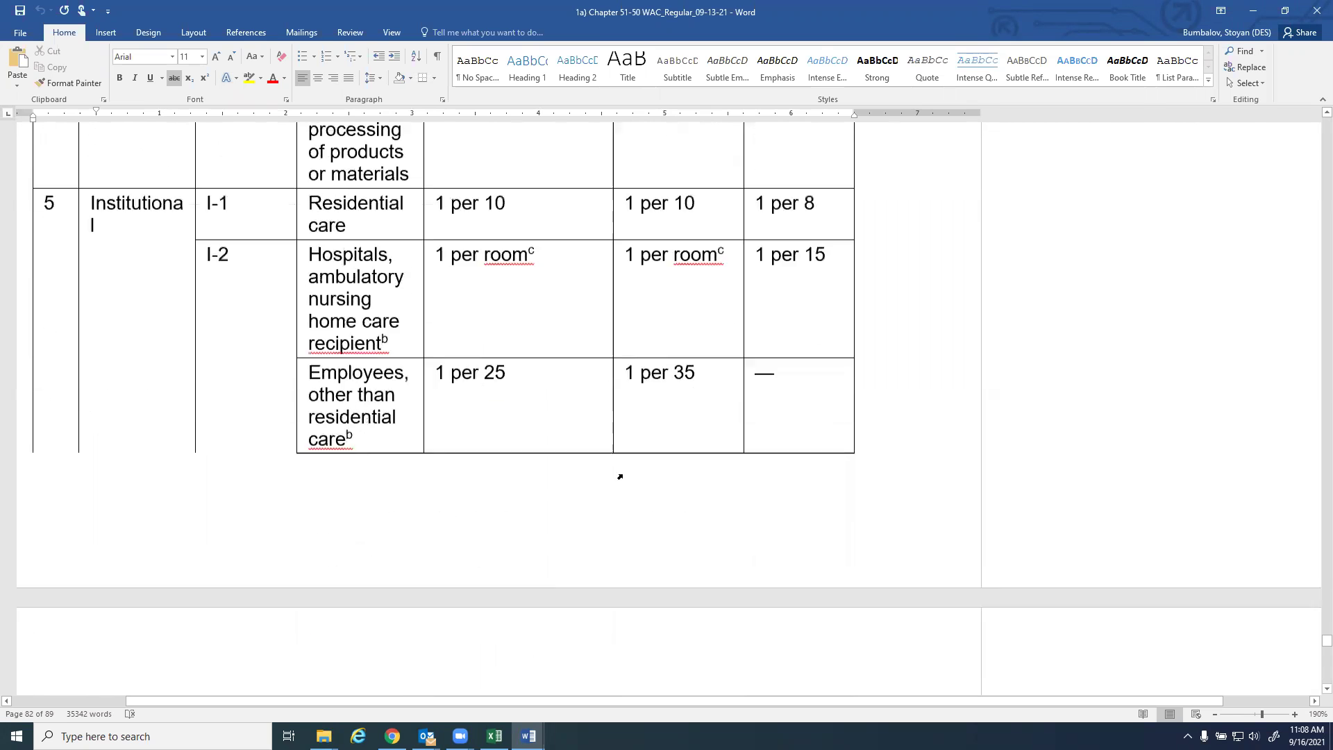
{"action": "scroll", "coordinate": [620, 476], "scroll_direction": "down", "scroll_amount": 10}
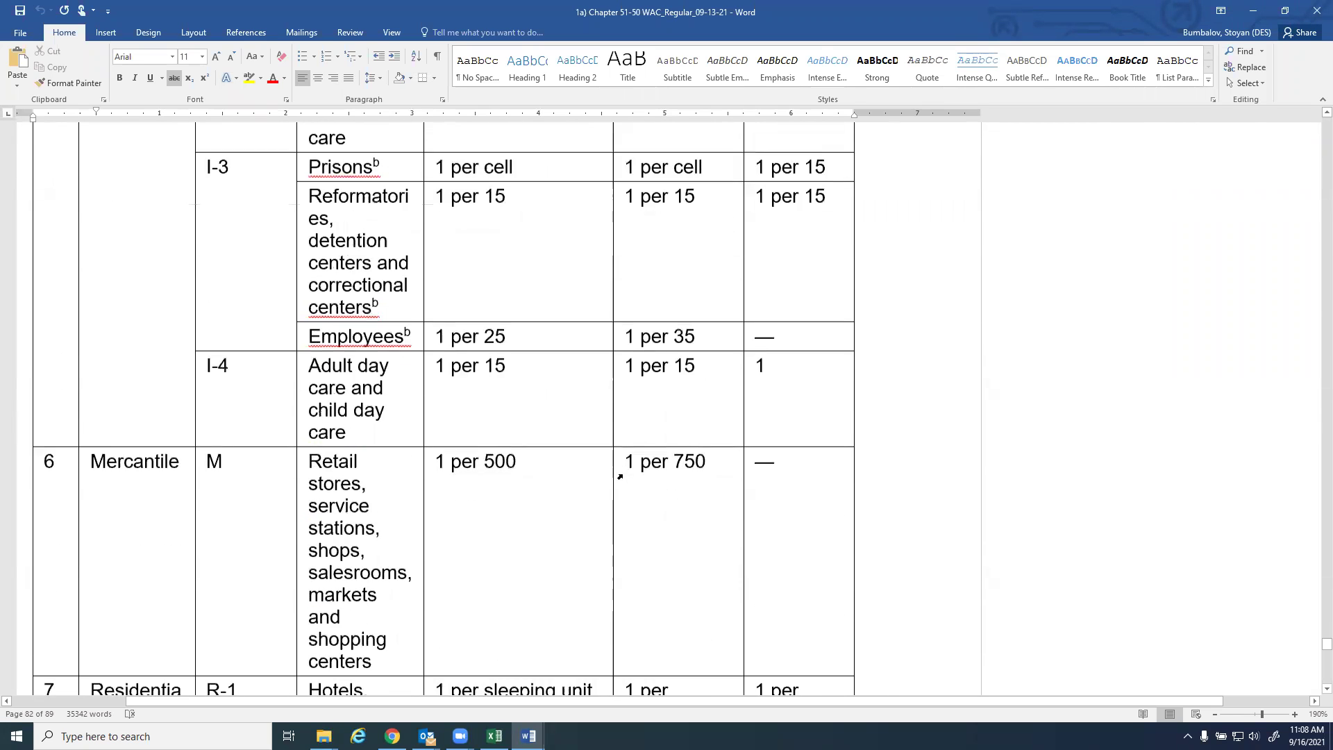
{"action": "scroll", "coordinate": [620, 476], "scroll_direction": "down", "scroll_amount": 10}
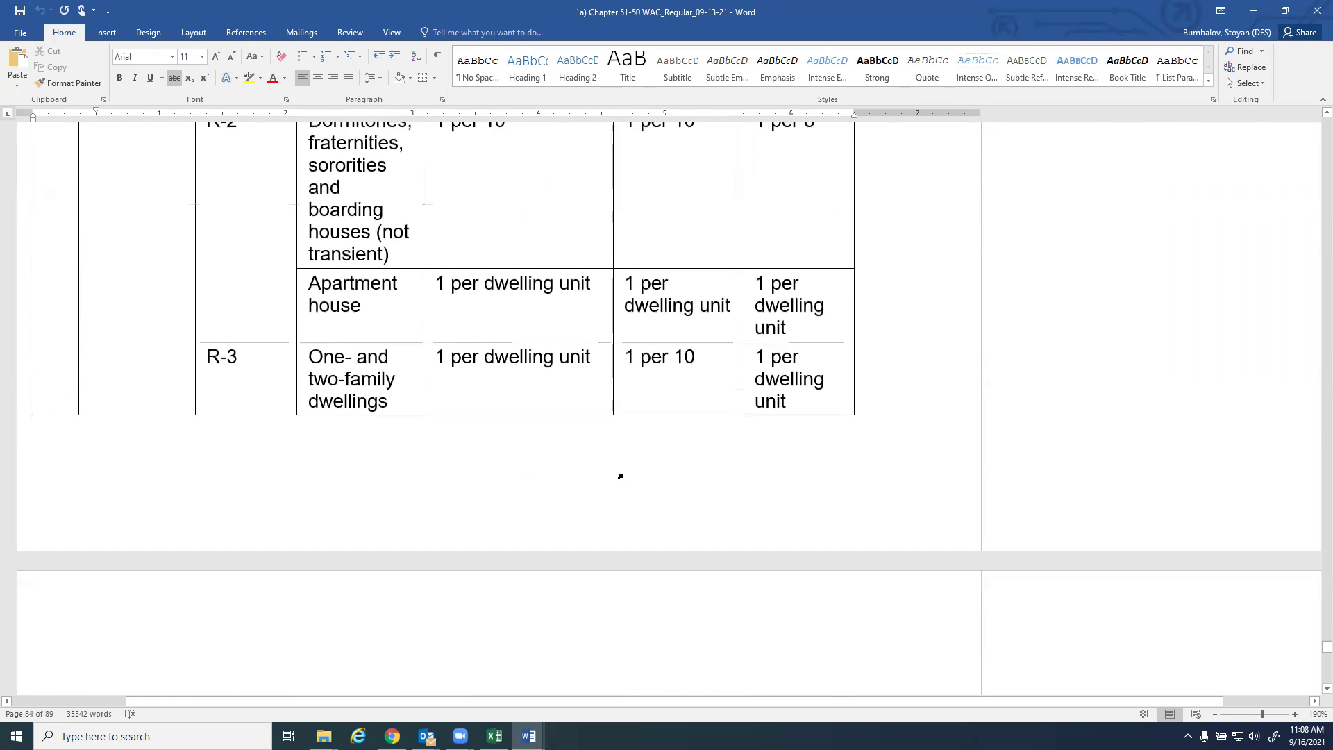
{"action": "scroll", "coordinate": [620, 476], "scroll_direction": "down", "scroll_amount": 9}
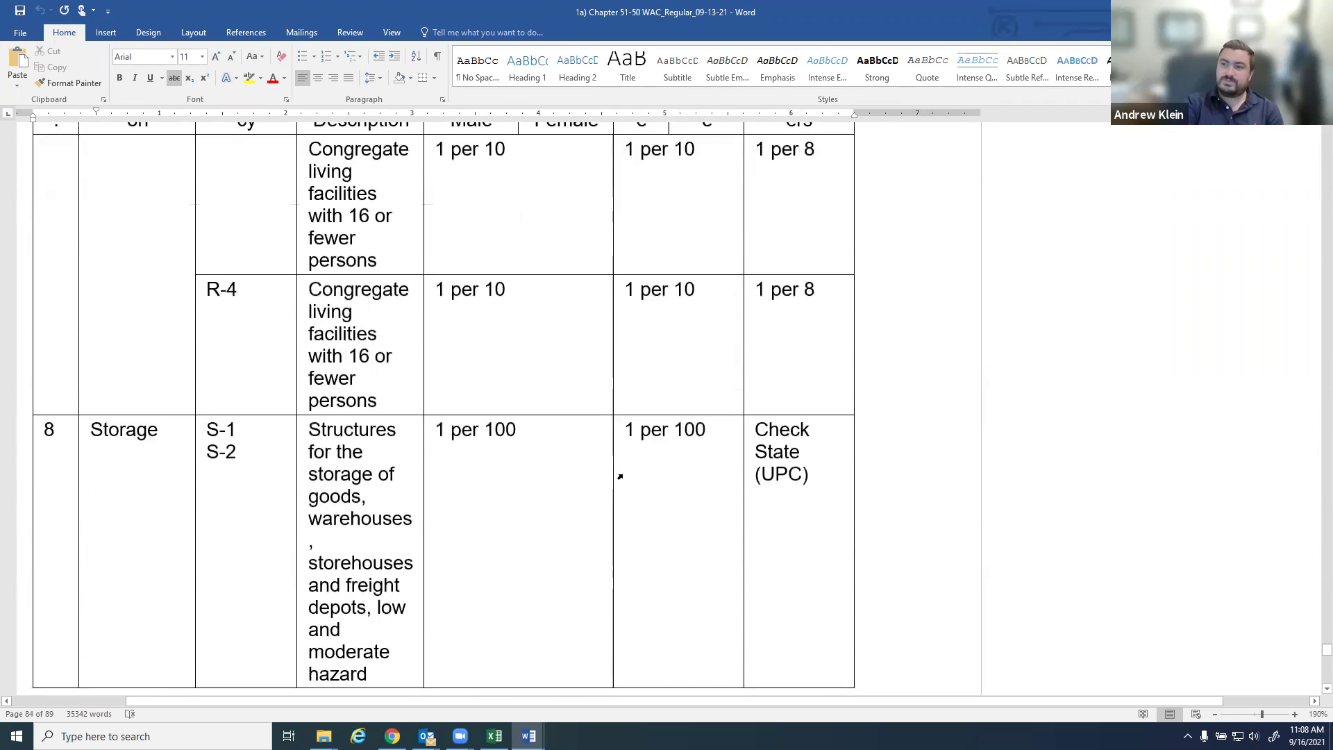
{"action": "scroll", "coordinate": [620, 476], "scroll_direction": "down", "scroll_amount": 4}
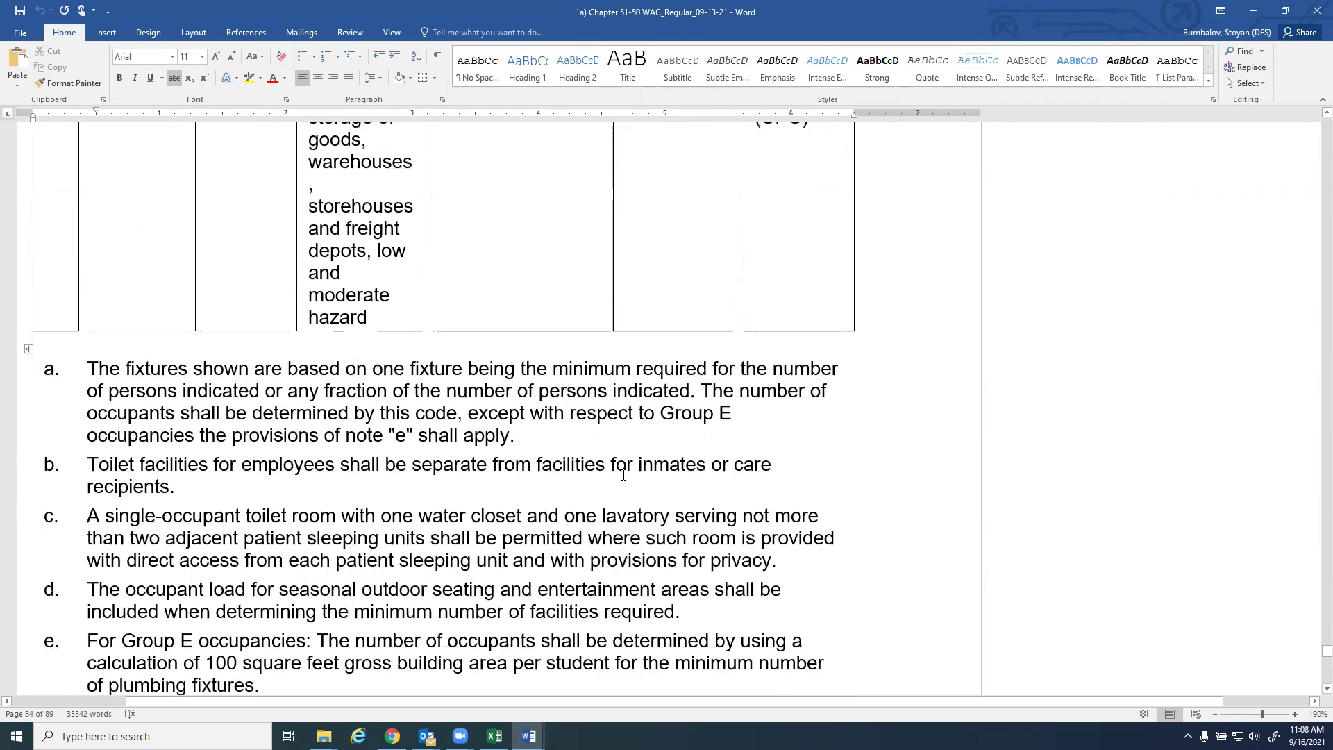
{"action": "scroll", "coordinate": [624, 475], "scroll_direction": "down", "scroll_amount": 3}
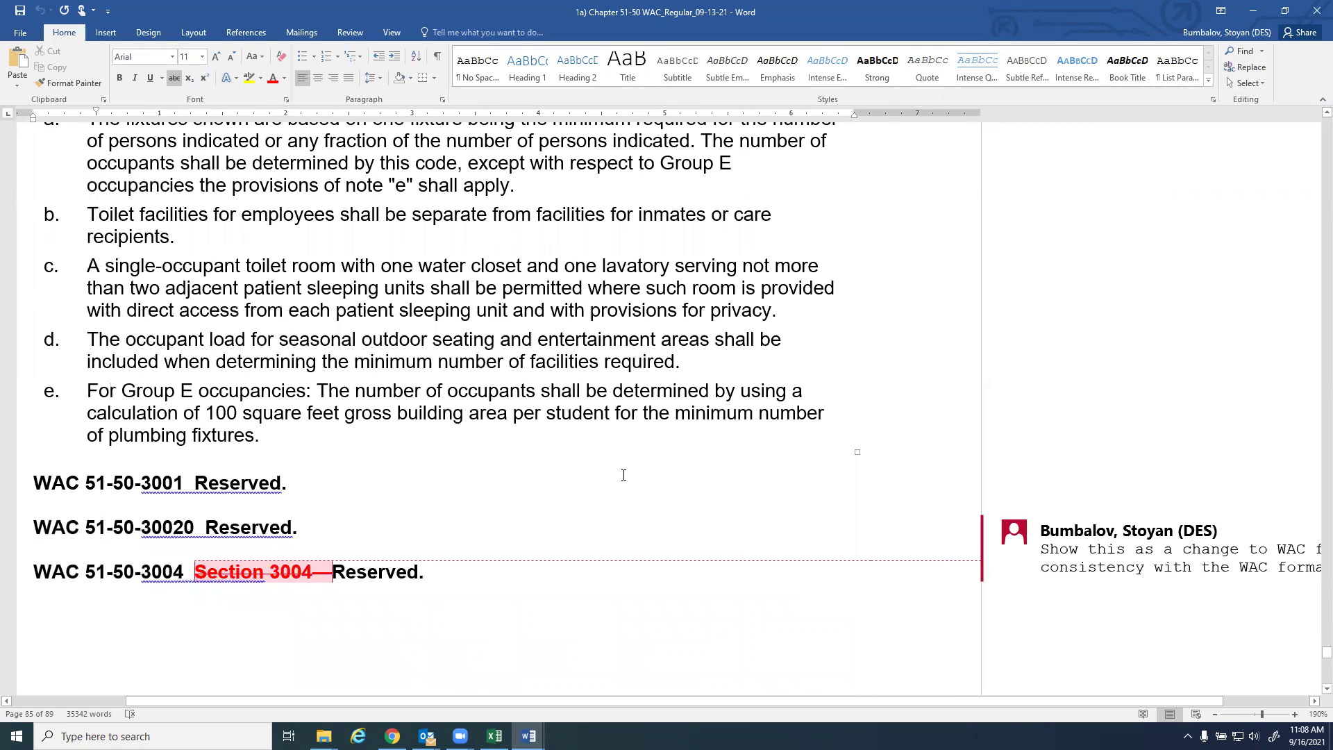
Review Table 2902.1 in reverse, from footnotes a to e and the Institutional rows back to the Assembly rows and table title
{"action": "scroll", "coordinate": [623, 475], "scroll_direction": "up", "scroll_amount": 5}
{"action": "scroll", "coordinate": [620, 476], "scroll_direction": "up", "scroll_amount": 10}
{"action": "scroll", "coordinate": [620, 476], "scroll_direction": "up", "scroll_amount": 6}
{"action": "scroll", "coordinate": [620, 476], "scroll_direction": "up", "scroll_amount": 7}
{"action": "scroll", "coordinate": [620, 476], "scroll_direction": "up", "scroll_amount": 4}
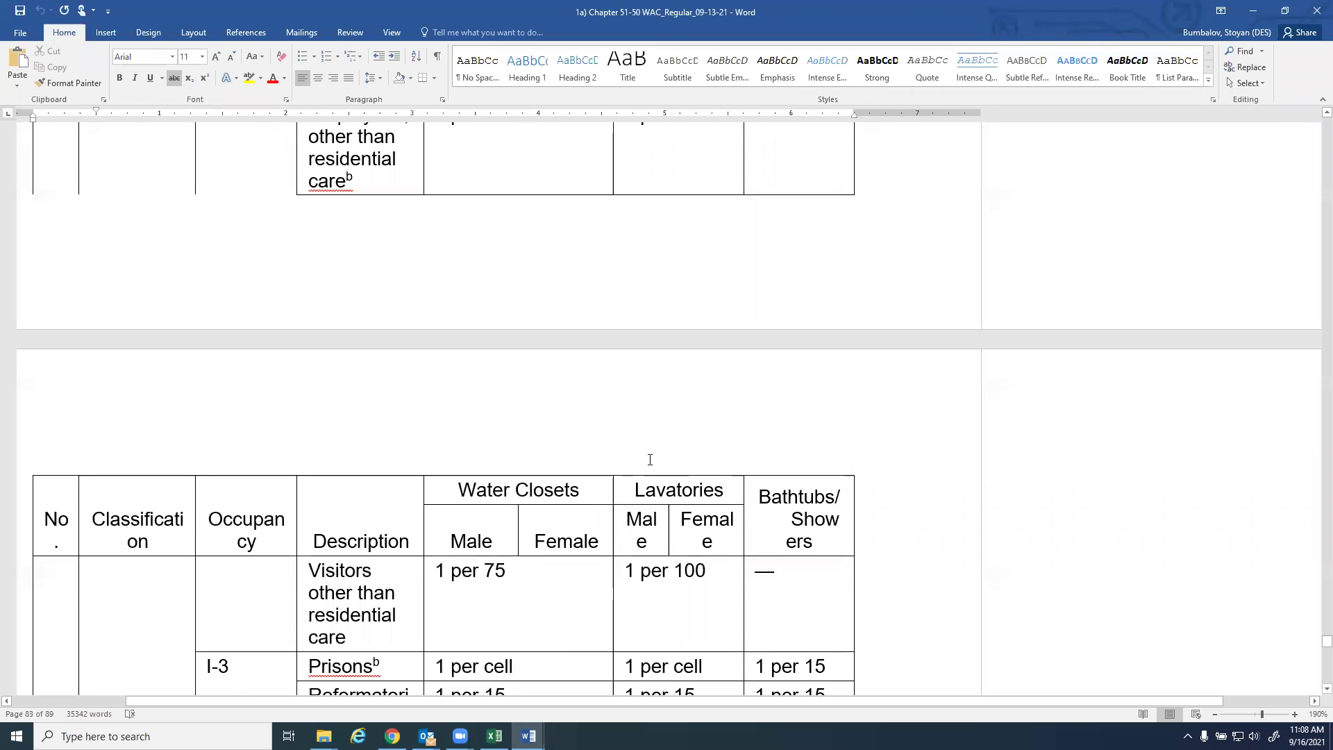
{"action": "scroll", "coordinate": [650, 460], "scroll_direction": "up", "scroll_amount": 5}
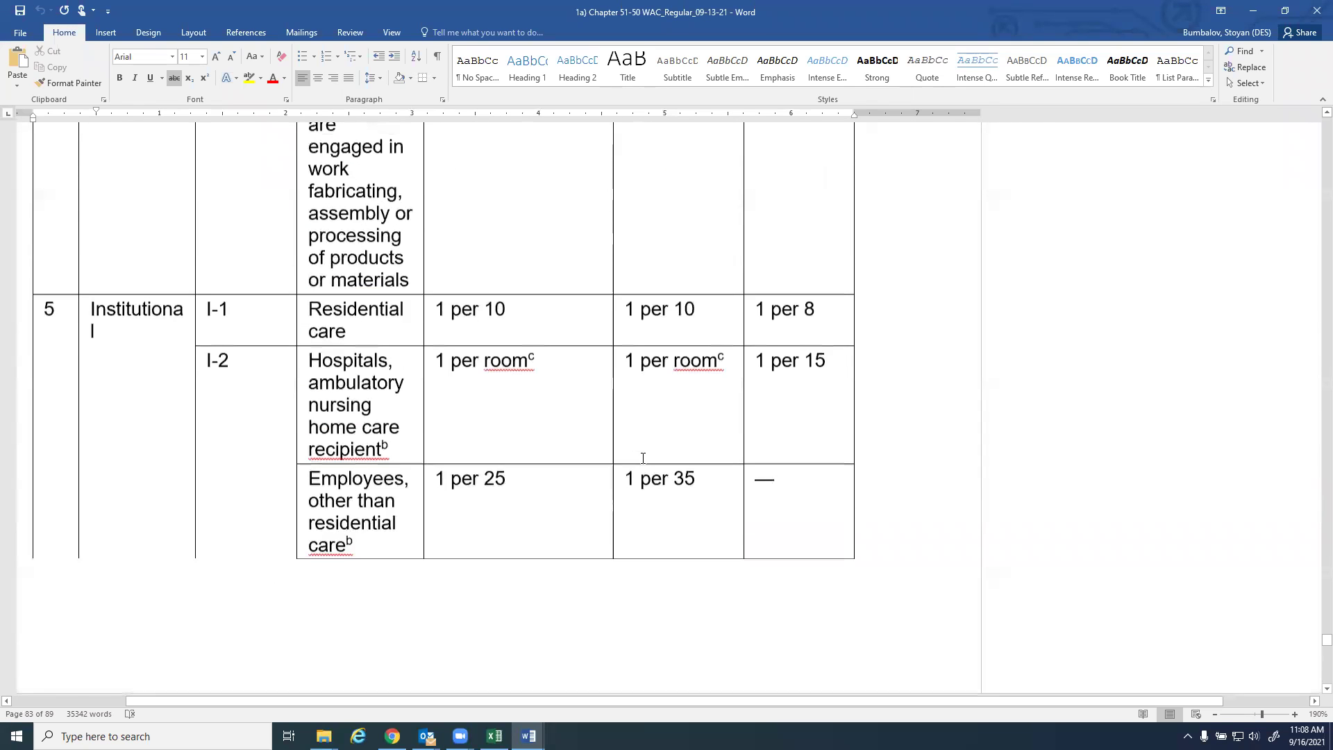
{"action": "scroll", "coordinate": [643, 458], "scroll_direction": "up", "scroll_amount": 4}
{"action": "scroll", "coordinate": [643, 459], "scroll_direction": "up", "scroll_amount": 3}
{"action": "scroll", "coordinate": [643, 458], "scroll_direction": "up", "scroll_amount": 4}
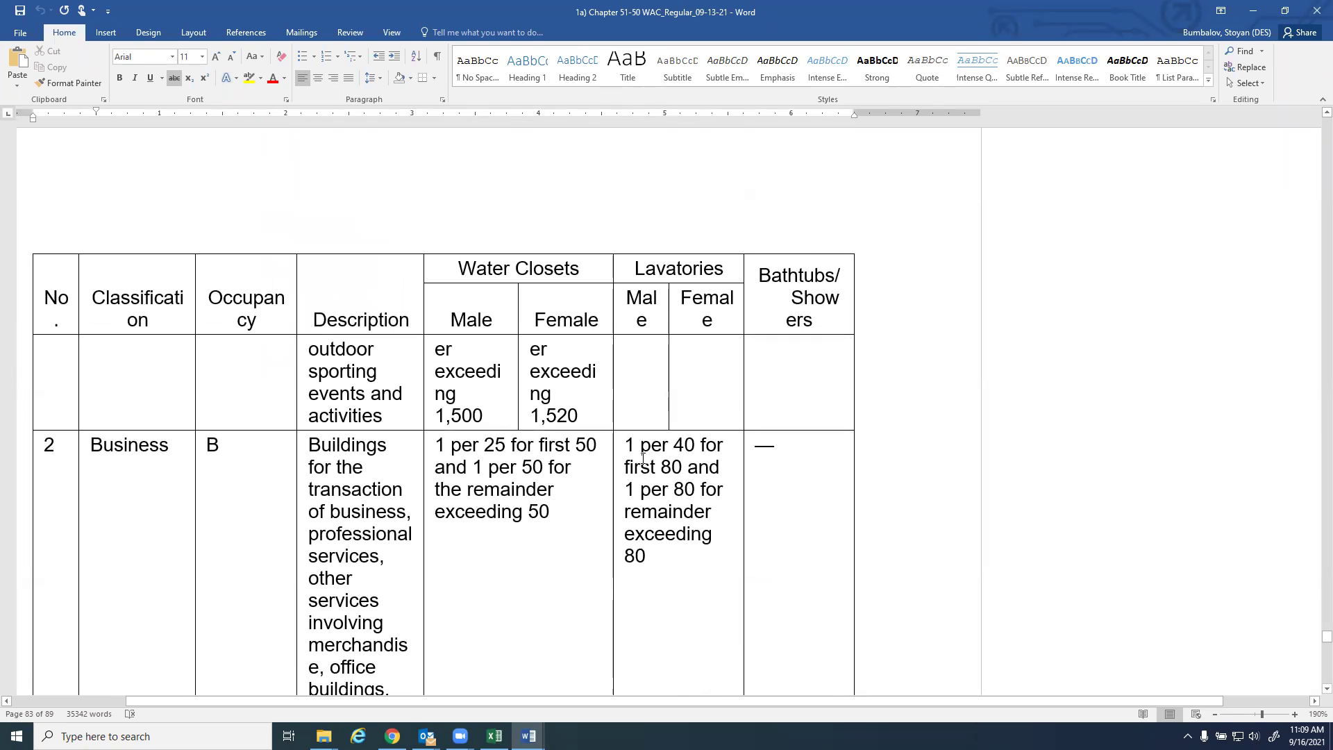
{"action": "scroll", "coordinate": [643, 458], "scroll_direction": "up", "scroll_amount": 8}
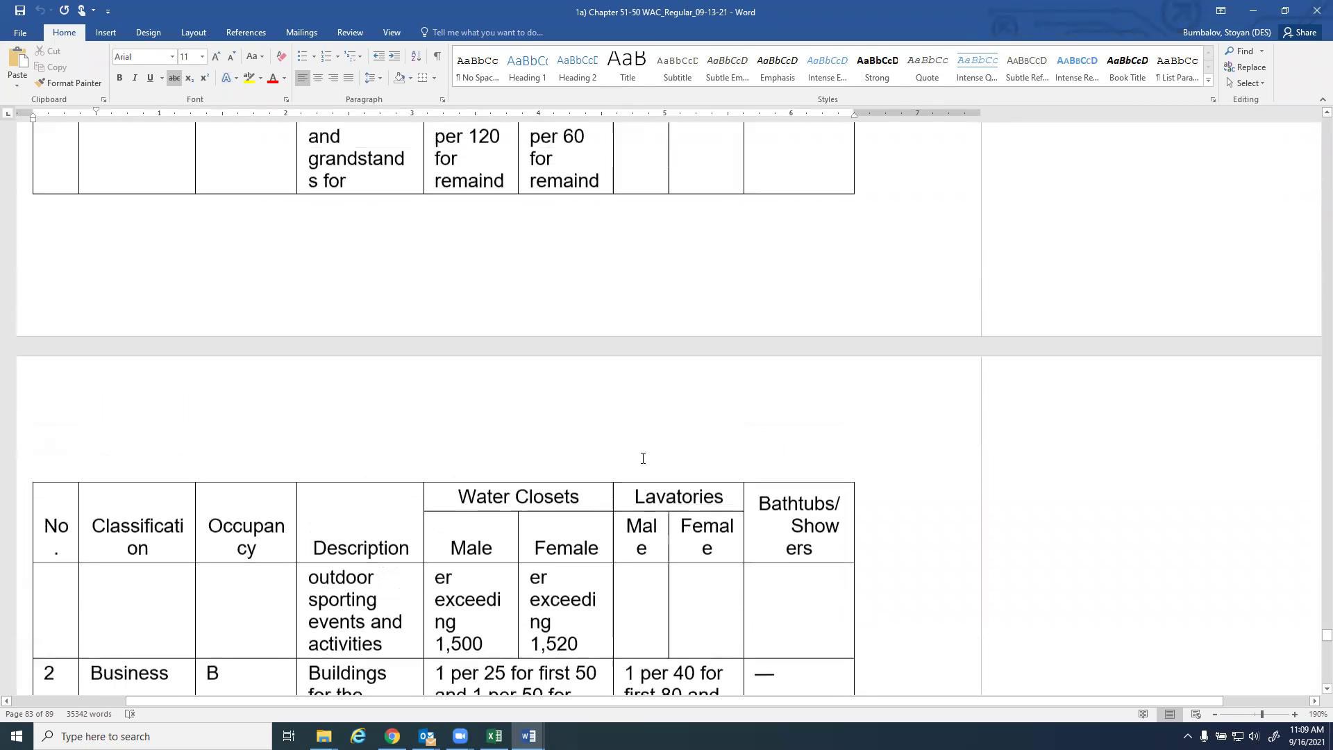
{"action": "scroll", "coordinate": [643, 458], "scroll_direction": "up", "scroll_amount": 5}
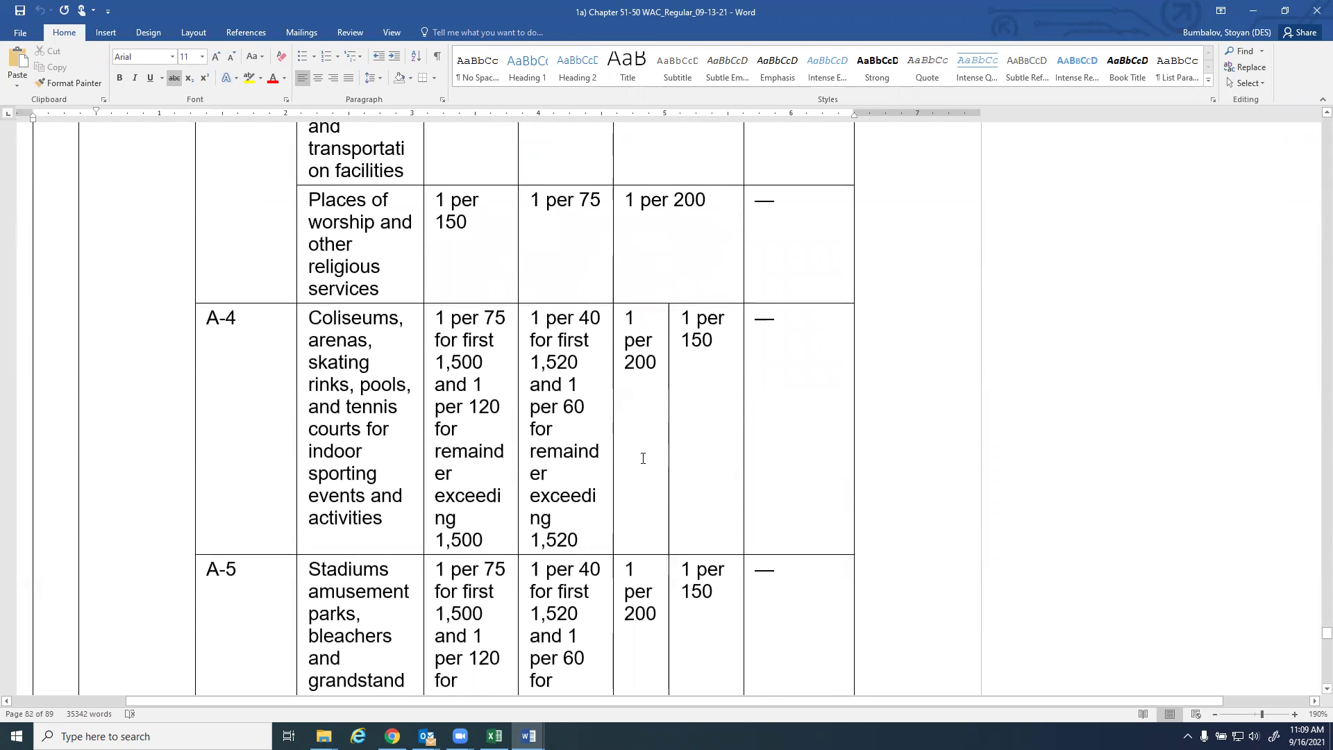
{"action": "scroll", "coordinate": [643, 459], "scroll_direction": "up", "scroll_amount": 7}
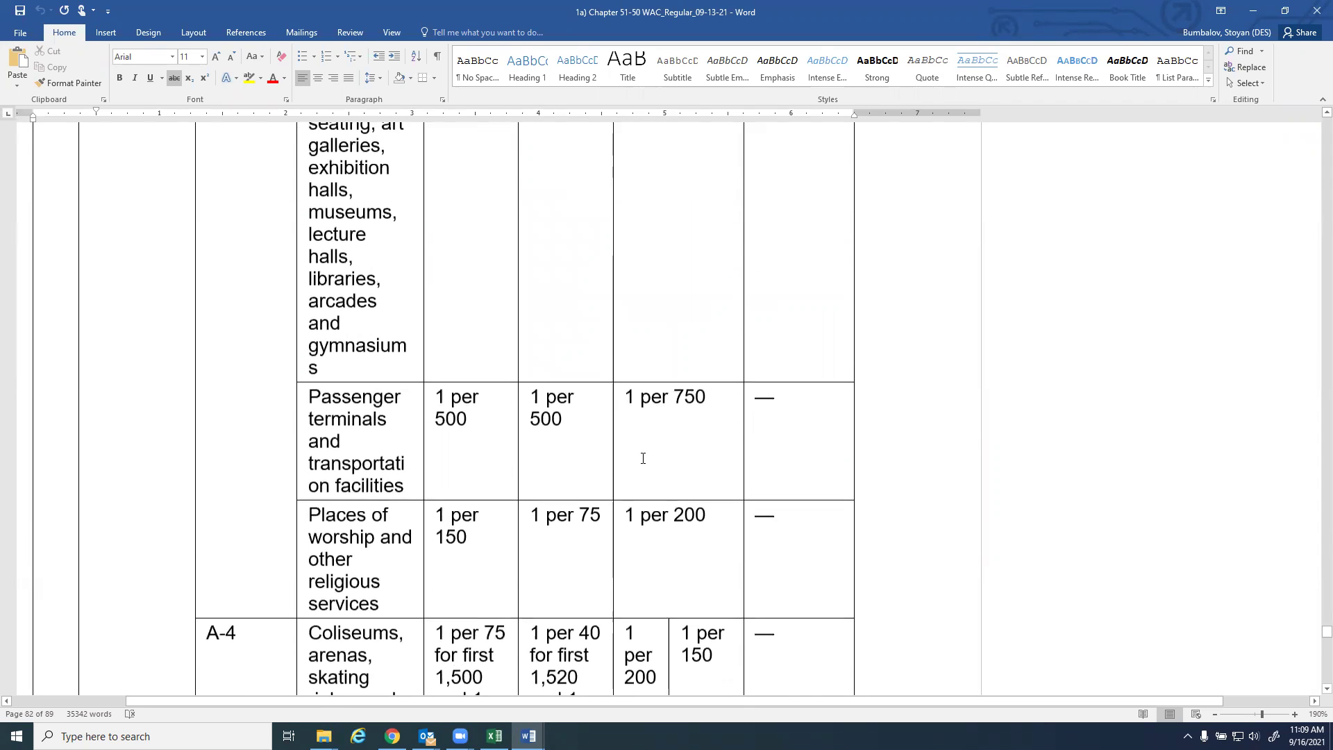
{"action": "scroll", "coordinate": [643, 458], "scroll_direction": "up", "scroll_amount": 8}
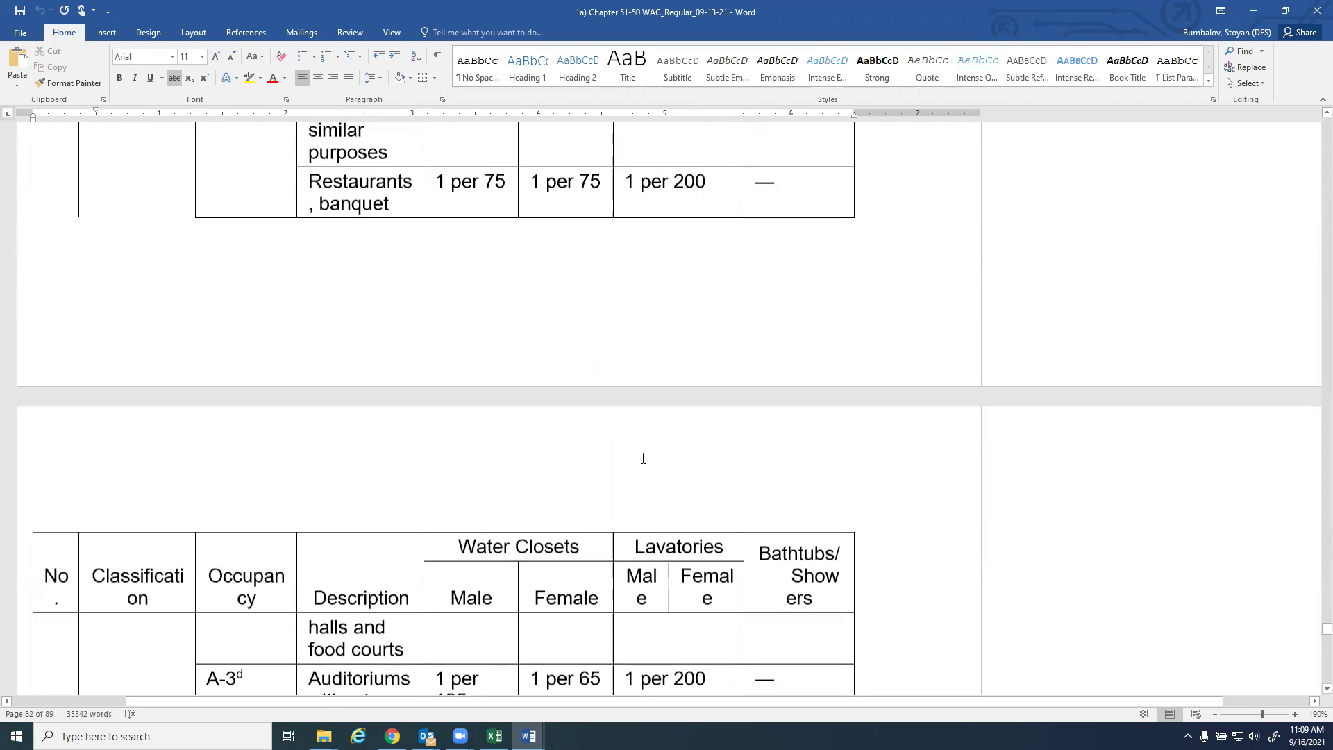
{"action": "scroll", "coordinate": [643, 458], "scroll_direction": "up", "scroll_amount": 7}
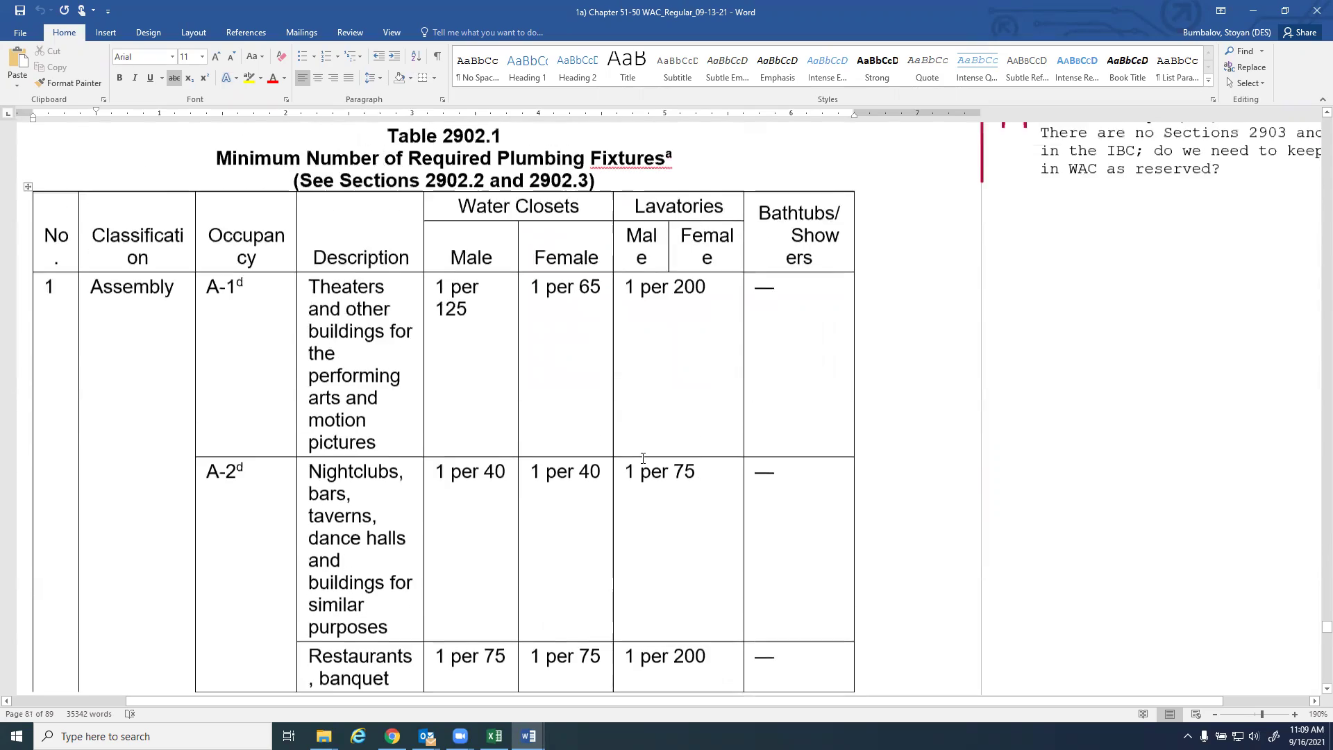
Reread the draft in reverse from reserved Sections 2904 and 2903 through dwelling units and bottle filling stations to 2902.5 Drinking fountain location
{"action": "scroll", "coordinate": [643, 458], "scroll_direction": "up", "scroll_amount": 4}
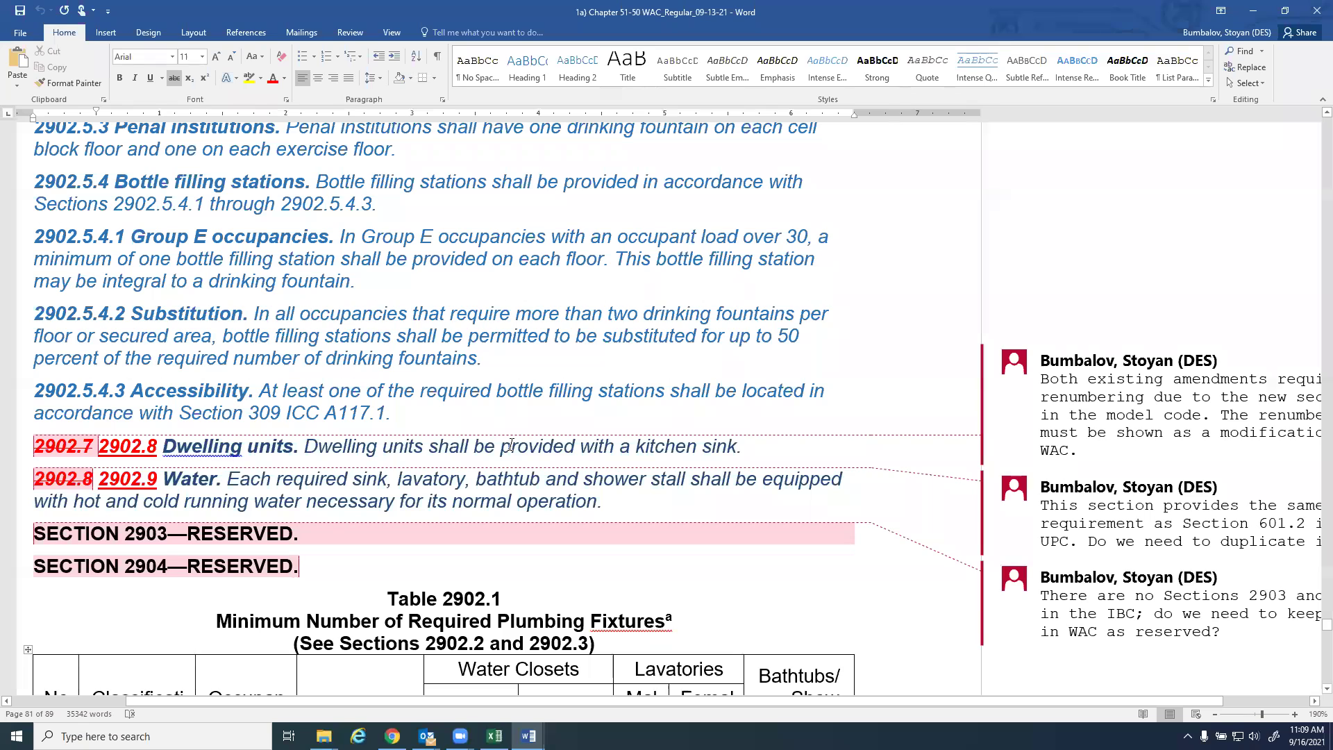
{"action": "scroll", "coordinate": [473, 421], "scroll_direction": "up", "scroll_amount": 1}
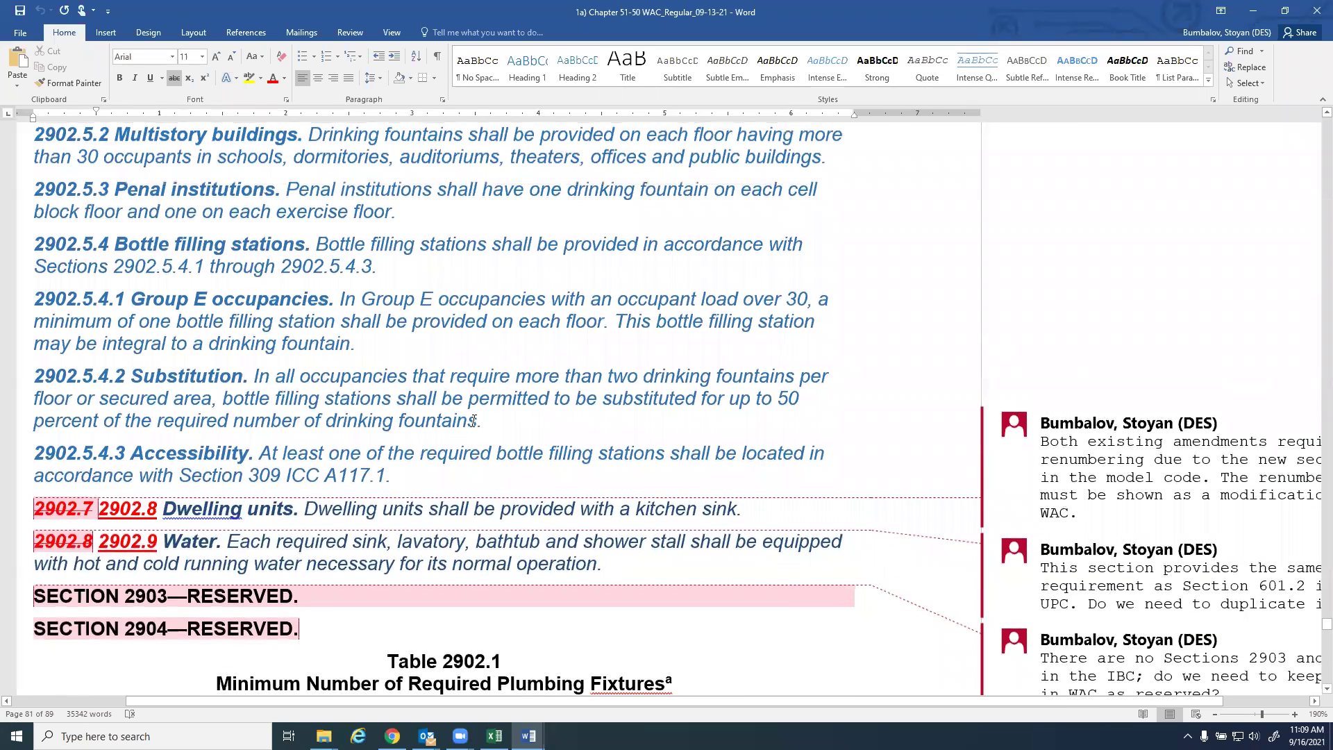
{"action": "scroll", "coordinate": [473, 421], "scroll_direction": "up", "scroll_amount": 2}
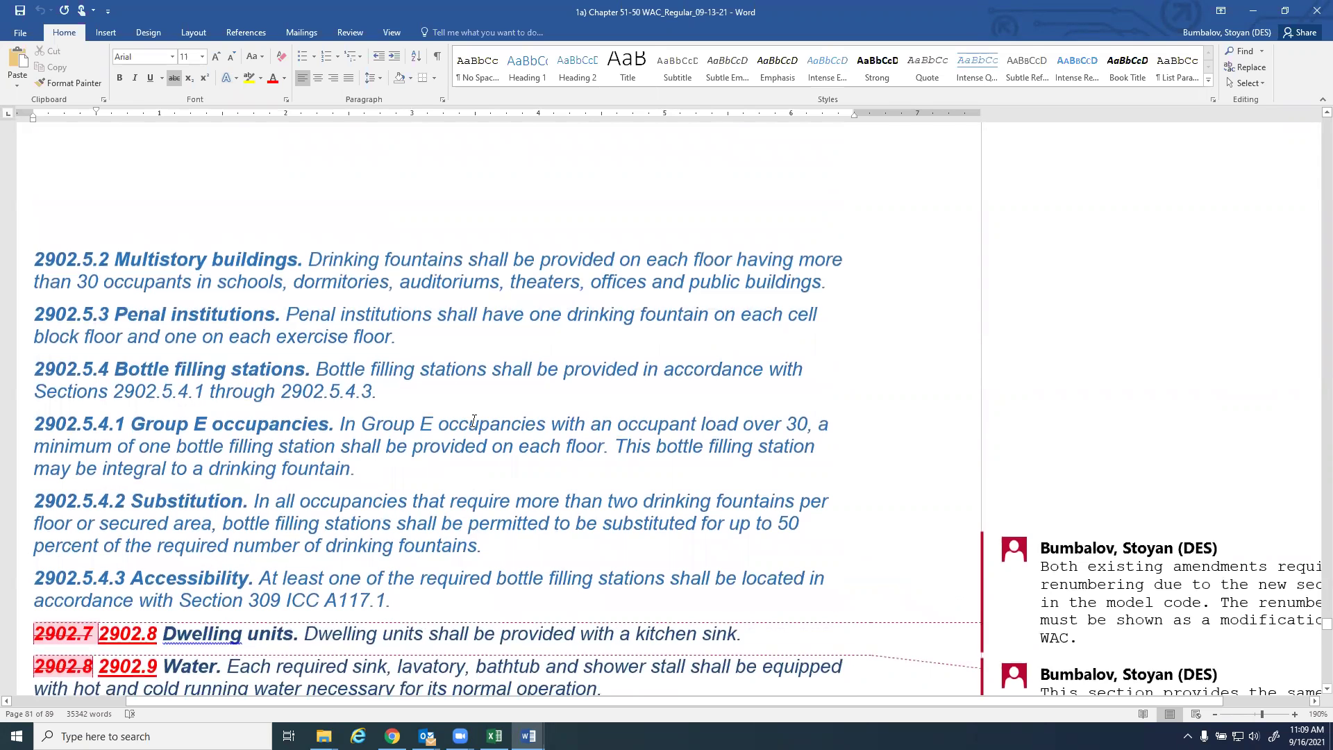
{"action": "scroll", "coordinate": [473, 420], "scroll_direction": "up", "scroll_amount": 1}
{"action": "scroll", "coordinate": [471, 420], "scroll_direction": "up", "scroll_amount": 1}
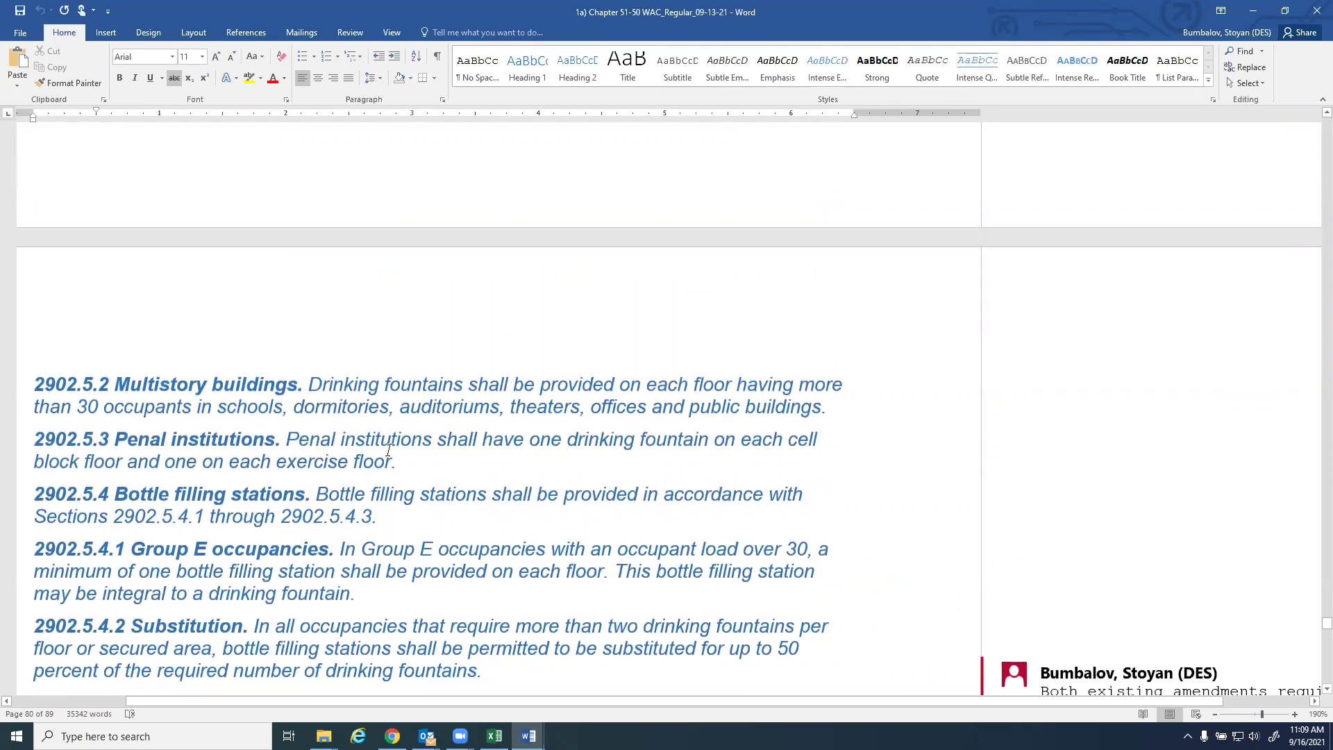
{"action": "scroll", "coordinate": [388, 450], "scroll_direction": "up", "scroll_amount": 5}
{"action": "scroll", "coordinate": [390, 450], "scroll_direction": "up", "scroll_amount": 2}
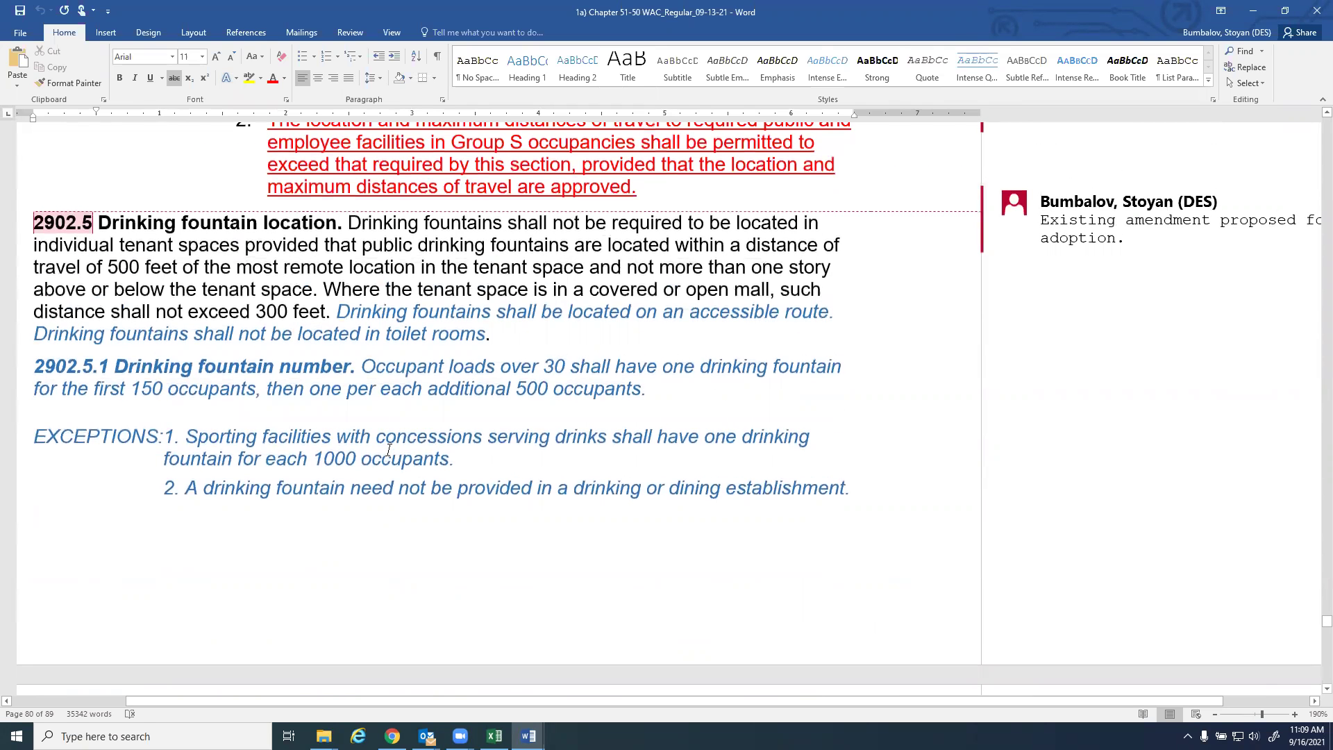
{"action": "scroll", "coordinate": [388, 449], "scroll_direction": "up", "scroll_amount": 2}
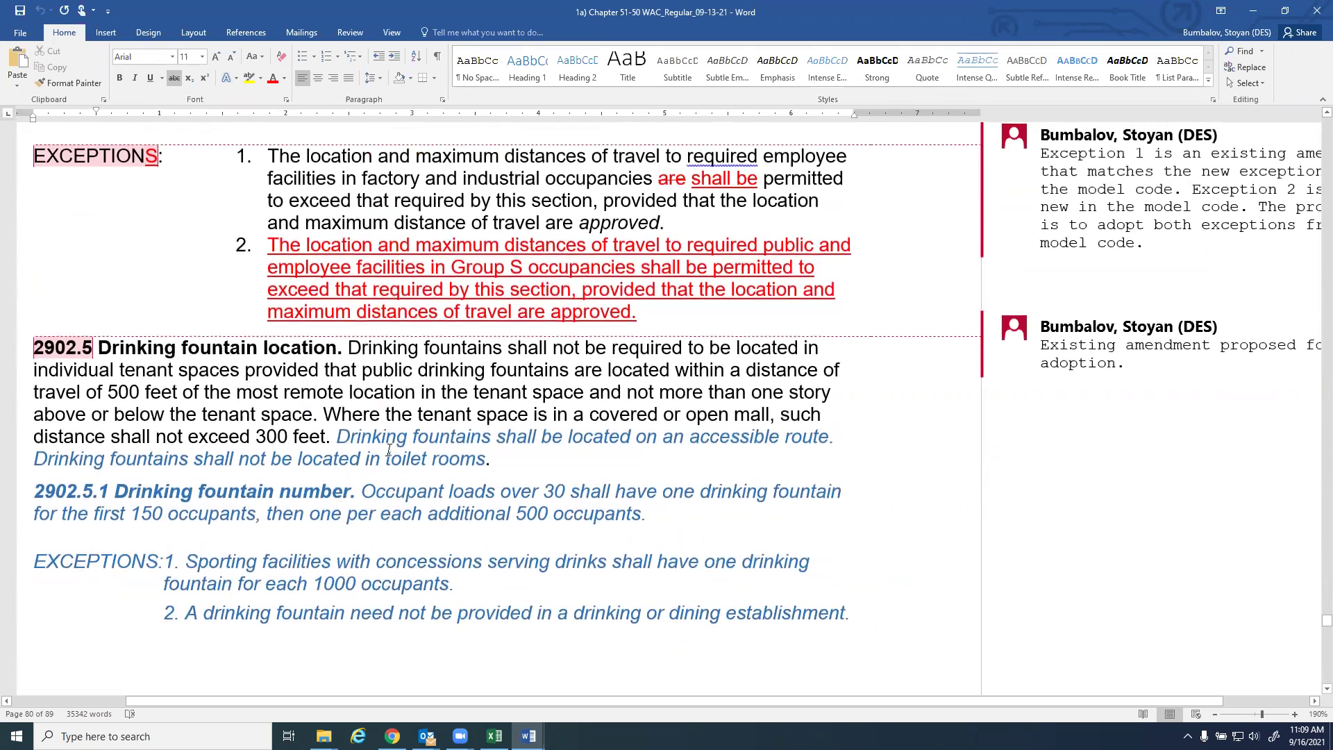
Read Section 2902.3.3 on toilet facility locations and its two exceptions, together with the full margin comments
{"action": "scroll", "coordinate": [389, 450], "scroll_direction": "up", "scroll_amount": 1}
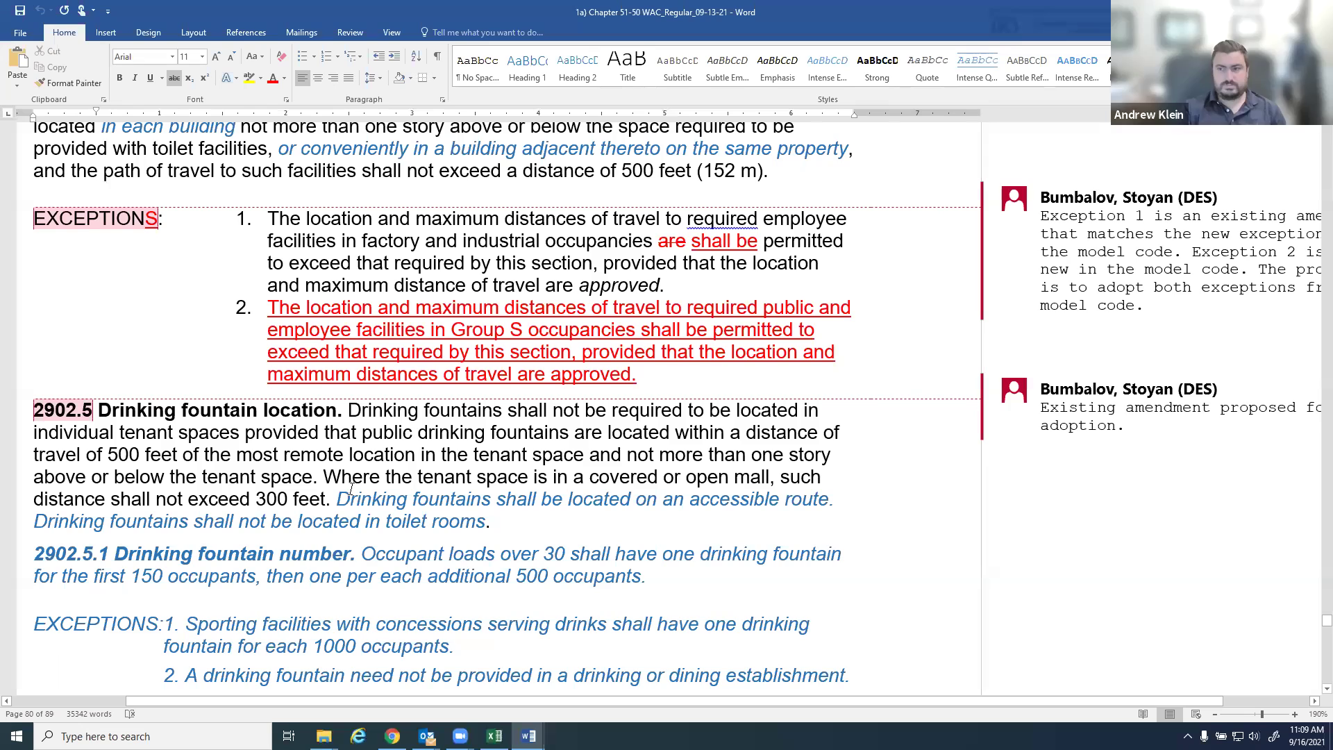
{"action": "scroll", "coordinate": [351, 487], "scroll_direction": "up", "scroll_amount": 3}
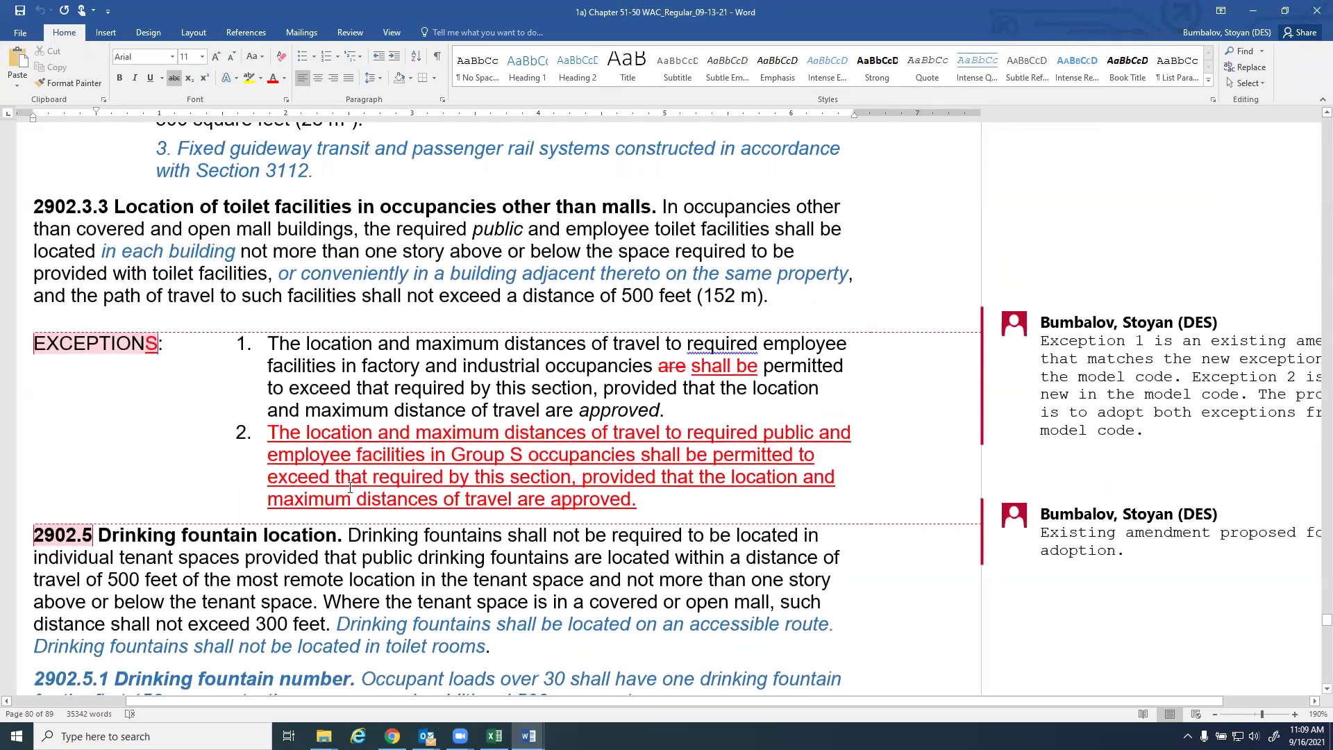
{"action": "left_click_drag", "start_coordinate": [463, 701], "coordinate": [617, 696]}
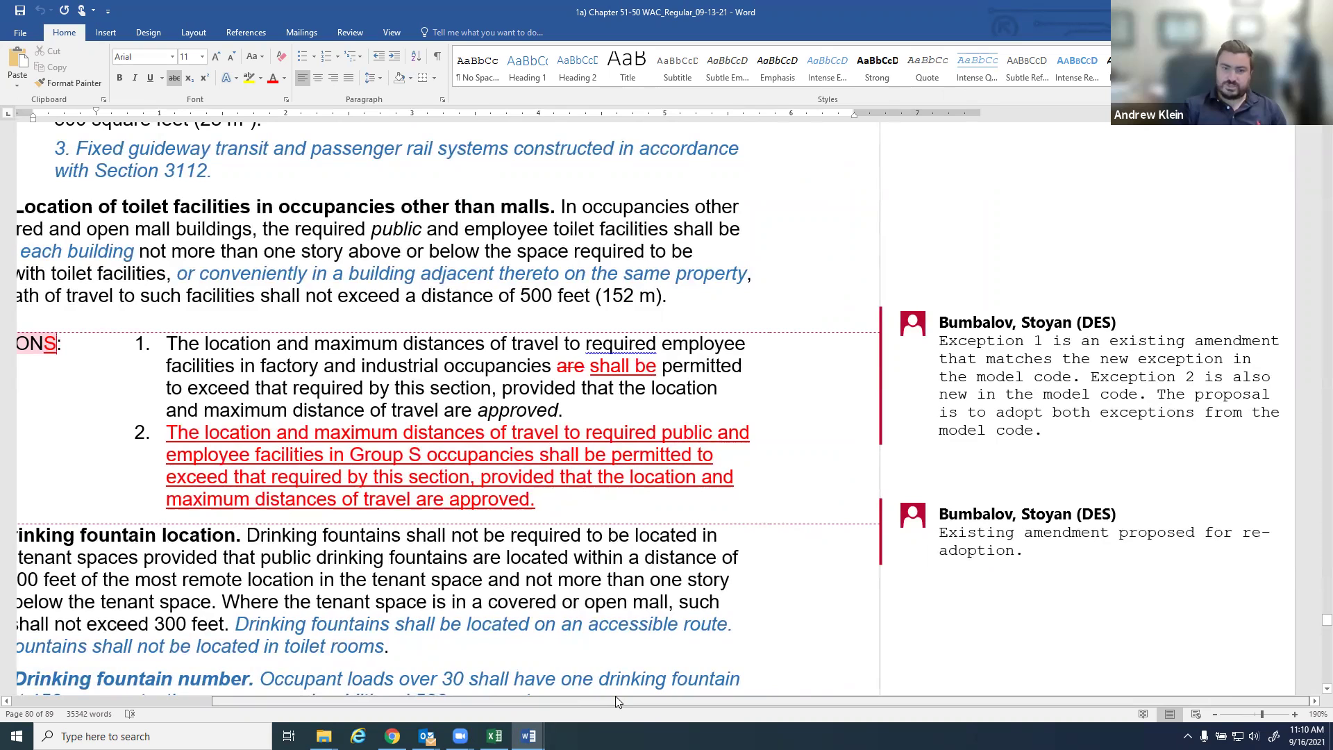
{"action": "left_click_drag", "start_coordinate": [616, 696], "coordinate": [502, 700]}
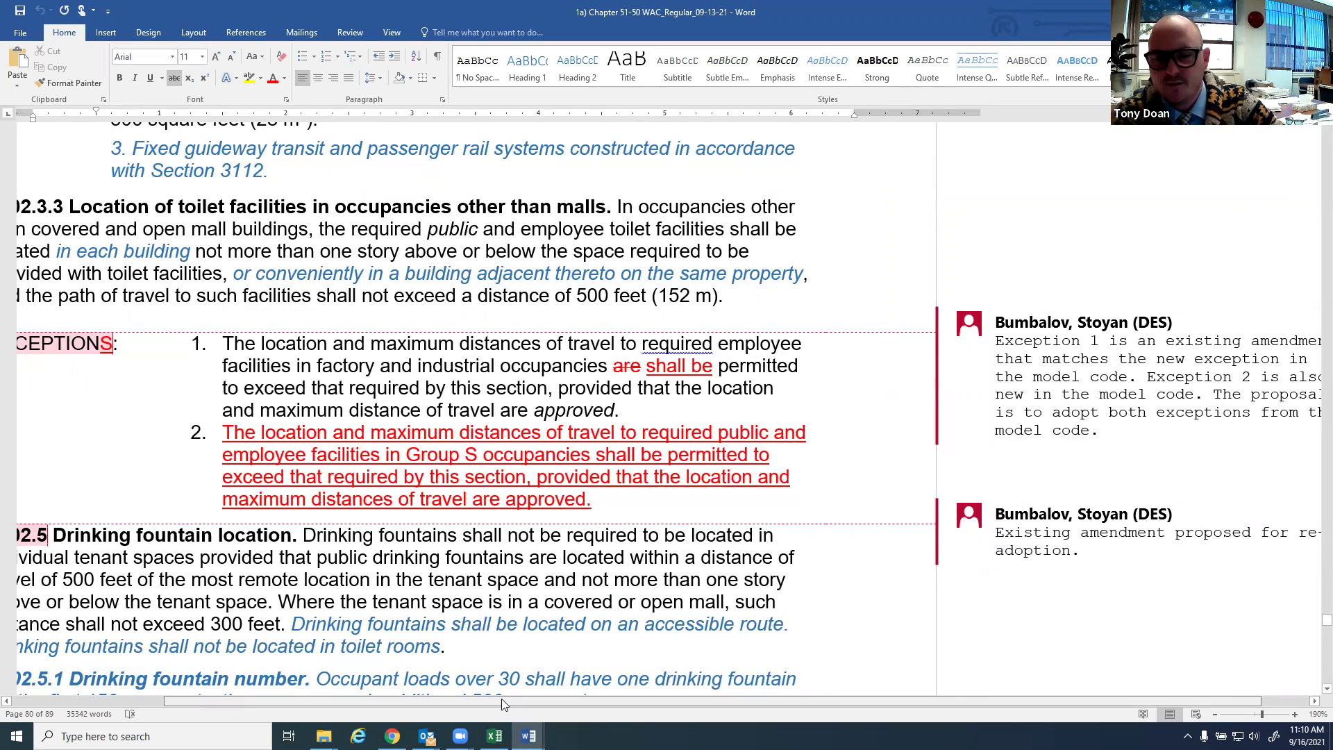
{"action": "left_click_drag", "start_coordinate": [502, 698], "coordinate": [472, 698]}
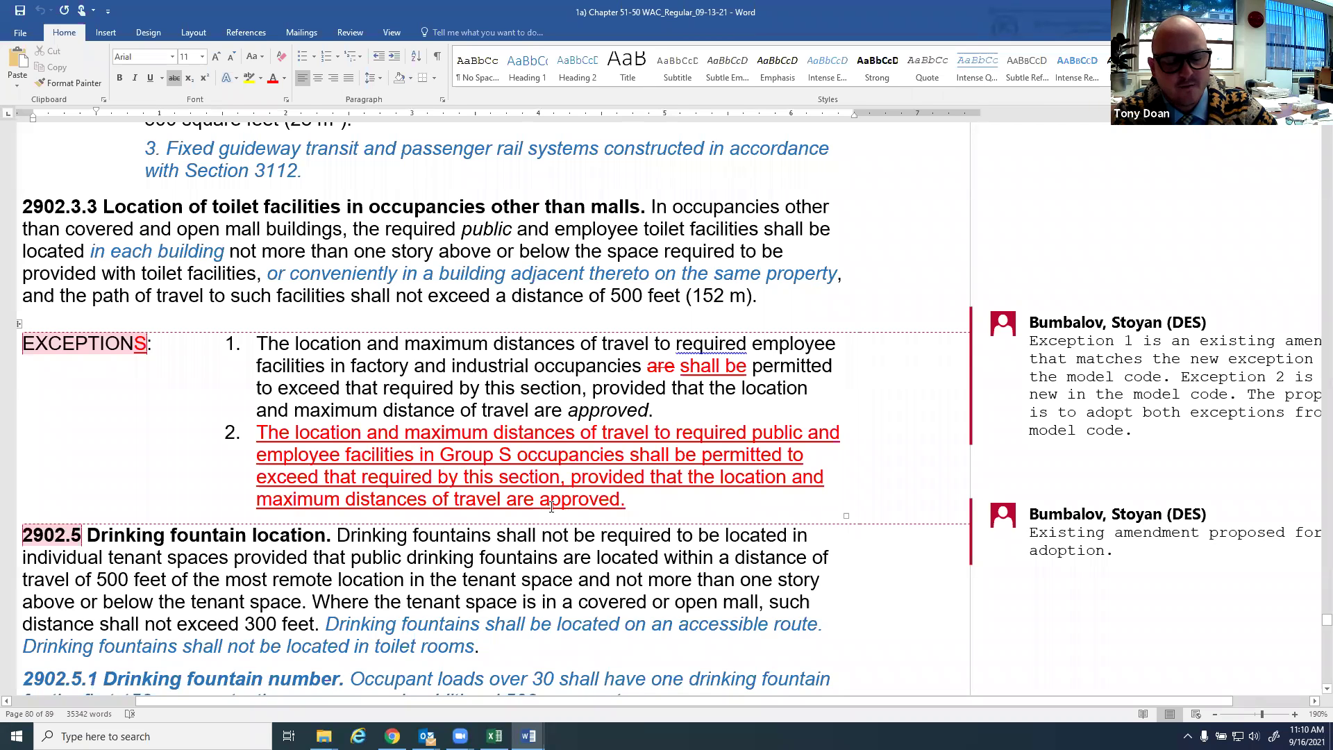
{"action": "scroll", "coordinate": [551, 506], "scroll_direction": "up", "scroll_amount": 1}
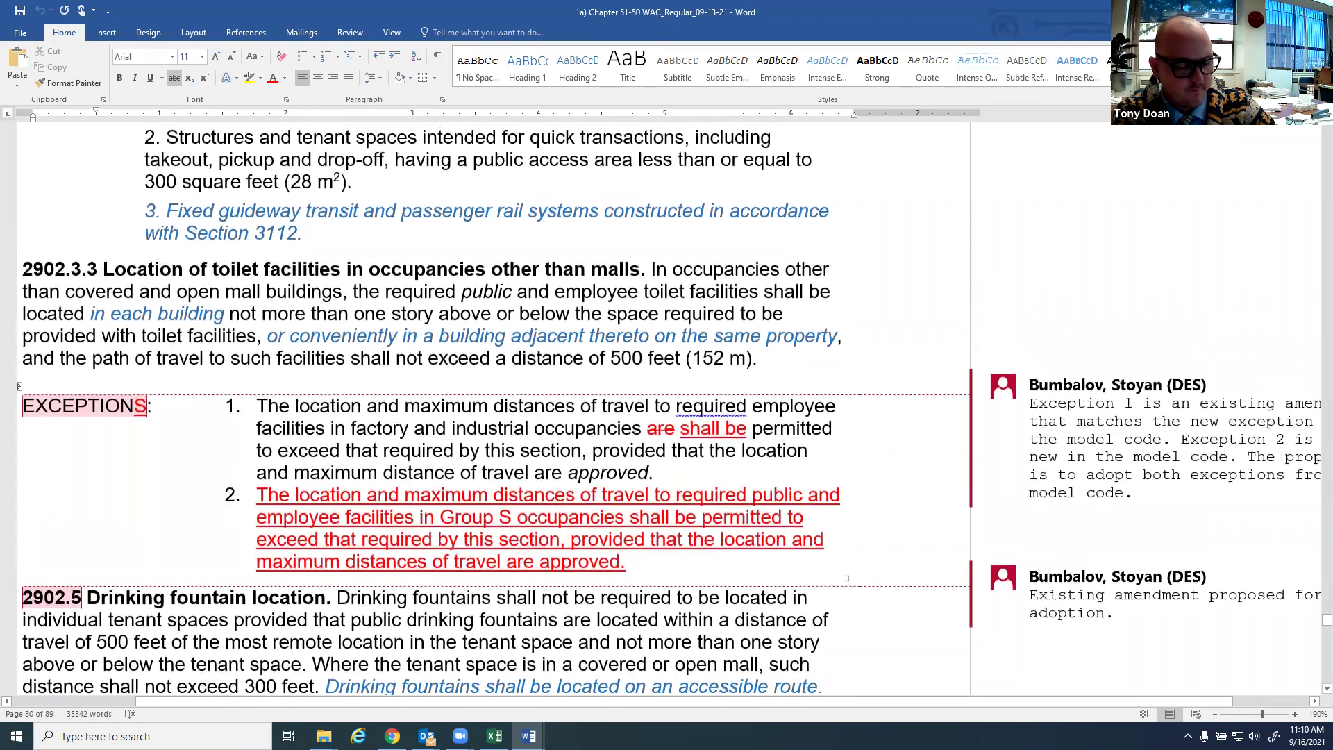
Switch to the existing amendments report in Excel and enter "Keep state amendments" as the TAG recommendation for Table 2902.1 Minimum Number of Required Plumbing Fixtures
{"action": "mouse_move", "coordinate": [495, 736]}
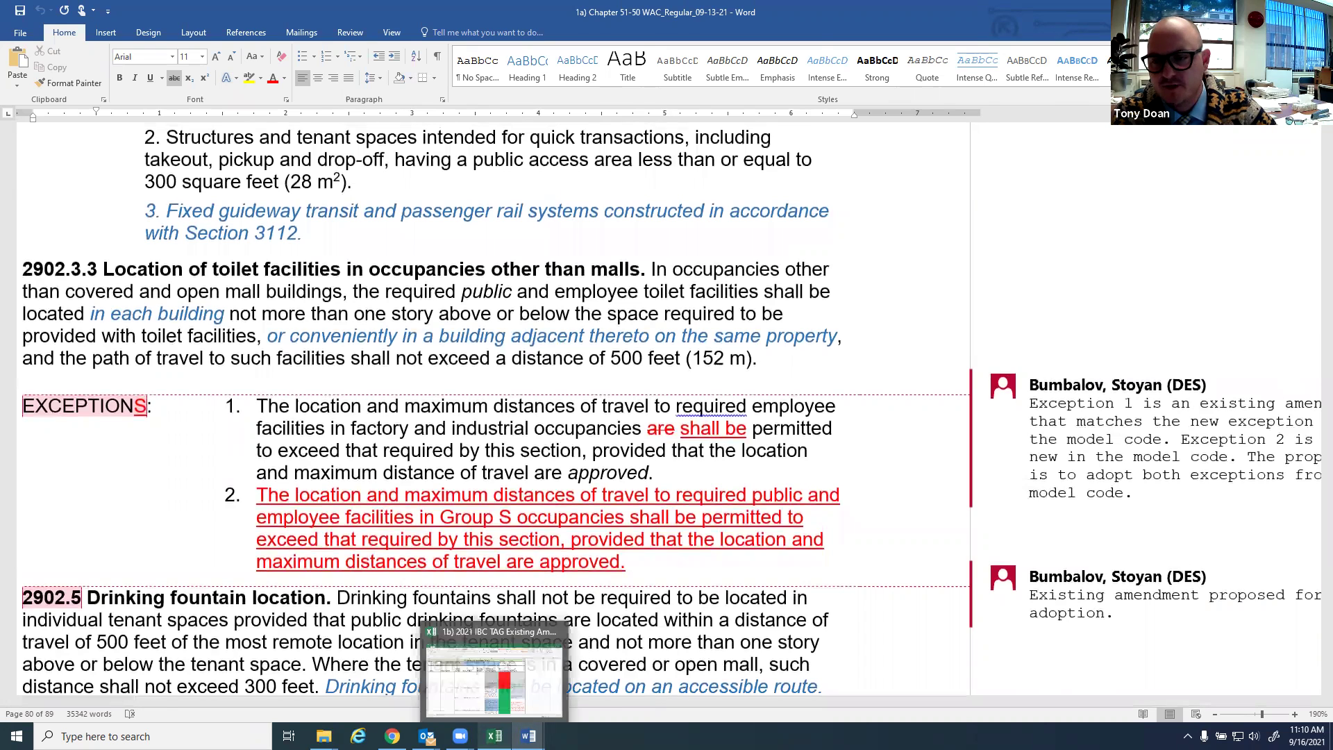
{"action": "left_click", "coordinate": [494, 670]}
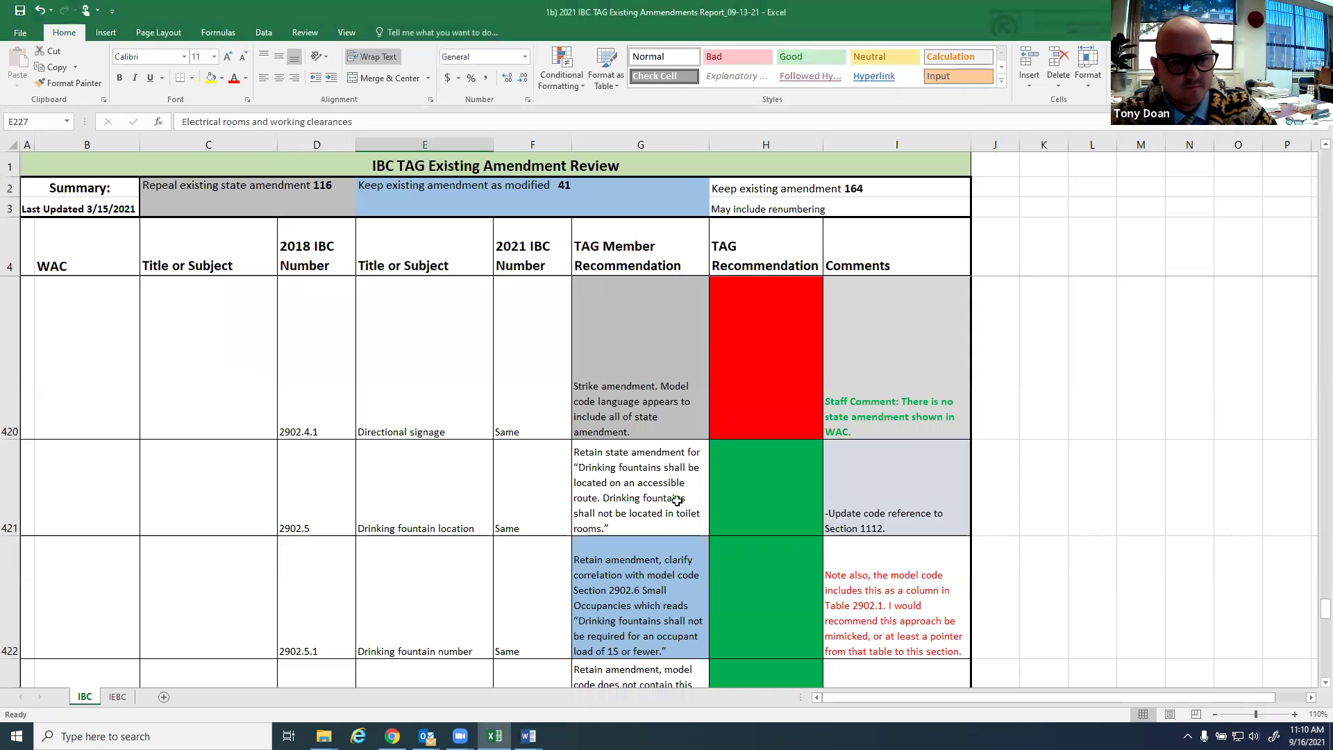
{"action": "scroll", "coordinate": [682, 479], "scroll_direction": "up", "scroll_amount": 6}
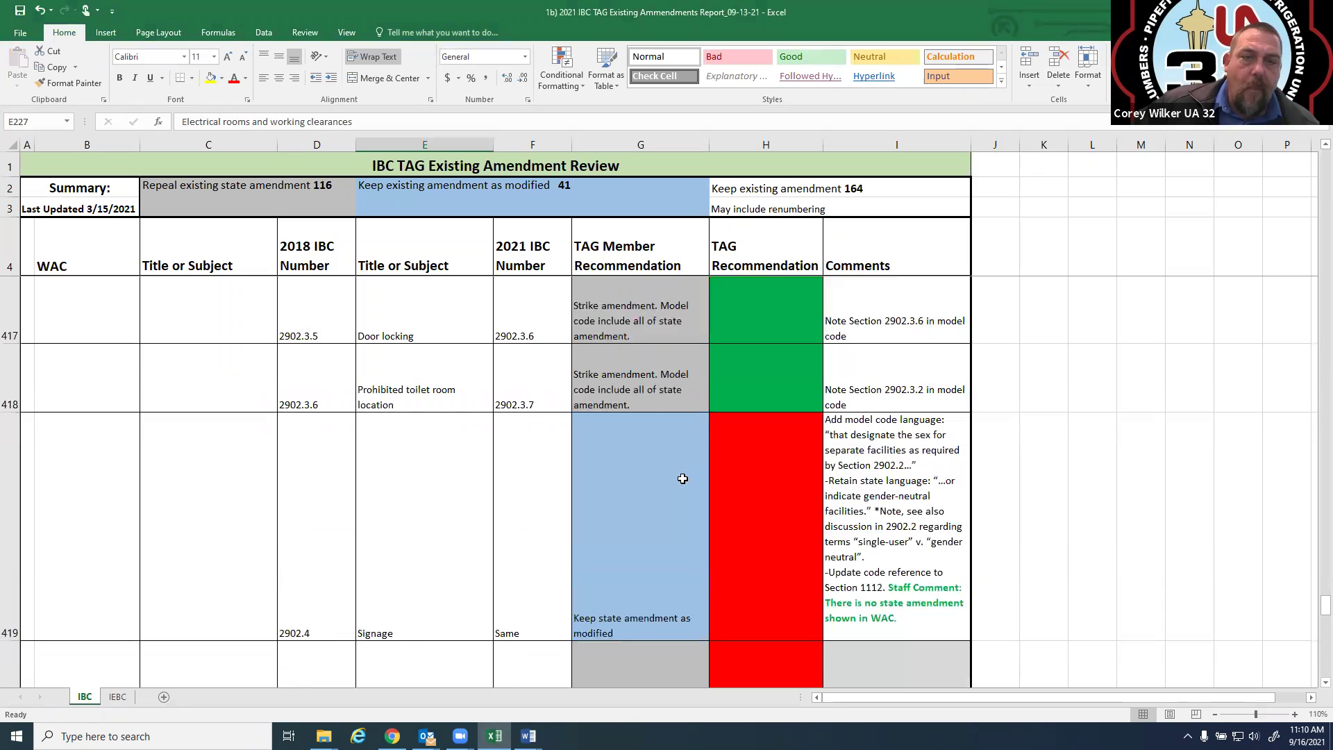
{"action": "scroll", "coordinate": [682, 479], "scroll_direction": "up", "scroll_amount": 1}
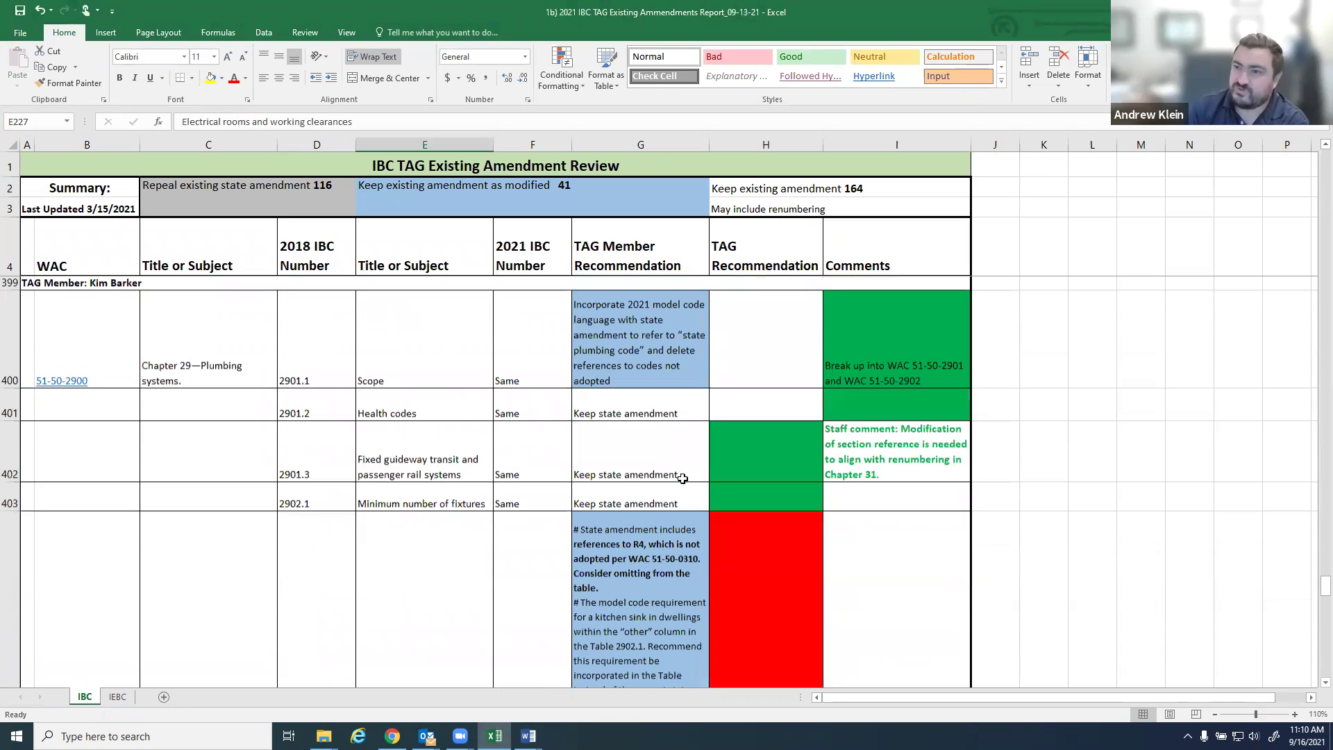
{"action": "scroll", "coordinate": [684, 480], "scroll_direction": "down", "scroll_amount": 3}
{"action": "scroll", "coordinate": [736, 481], "scroll_direction": "up", "scroll_amount": 1}
{"action": "left_click", "coordinate": [767, 524]}
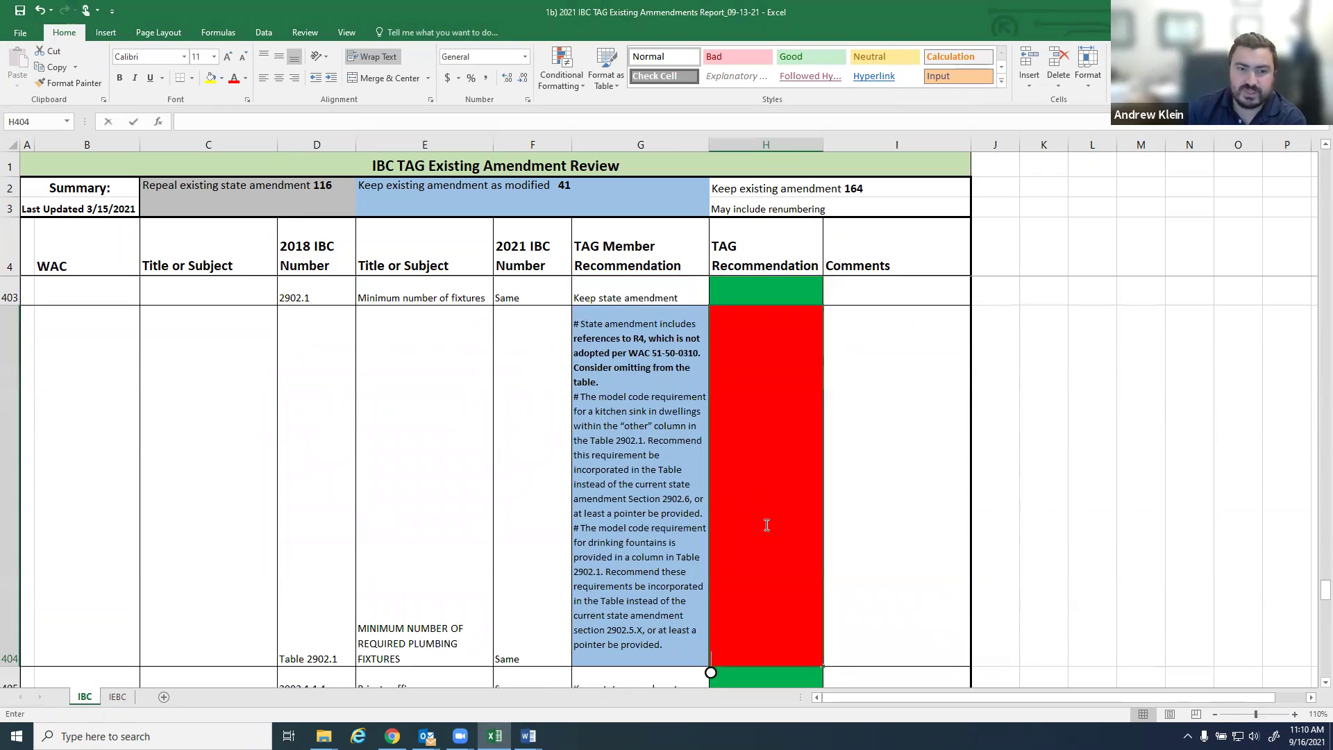
{"action": "type", "text": "Keep"}
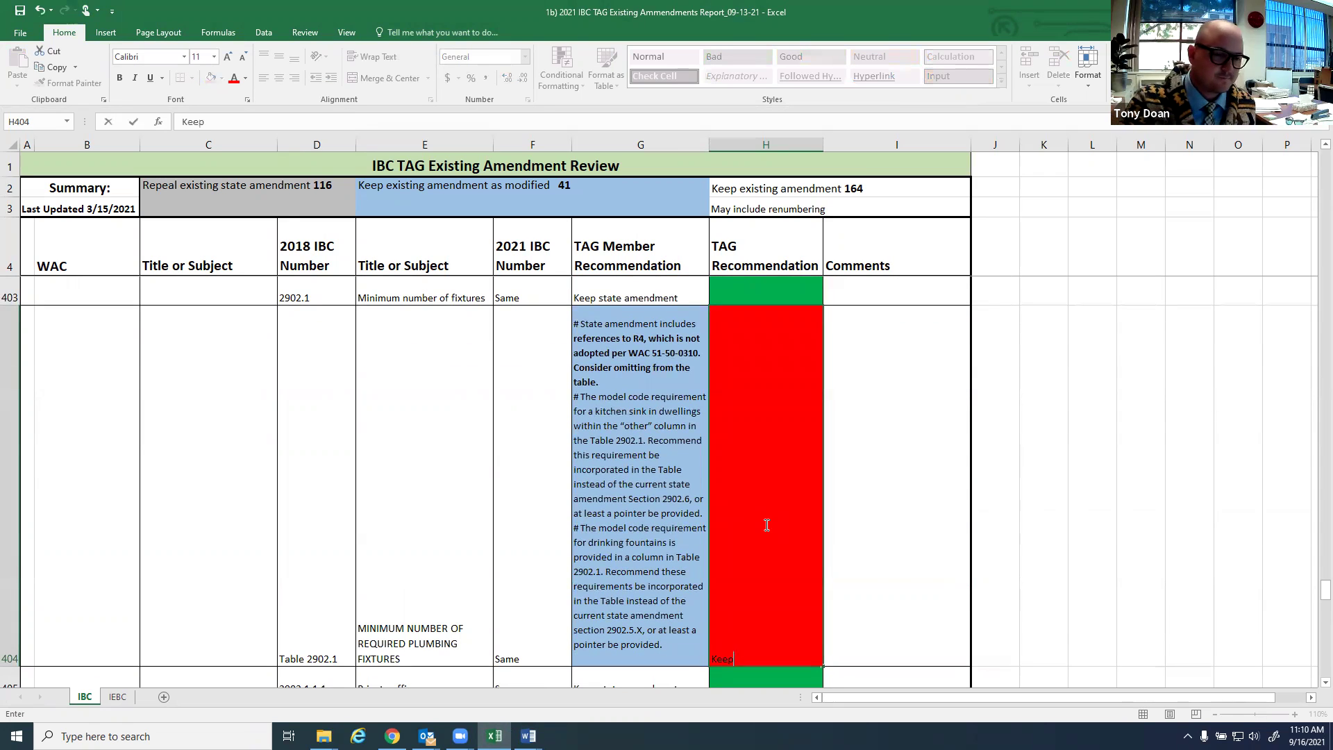
{"action": "type", "text": " state"}
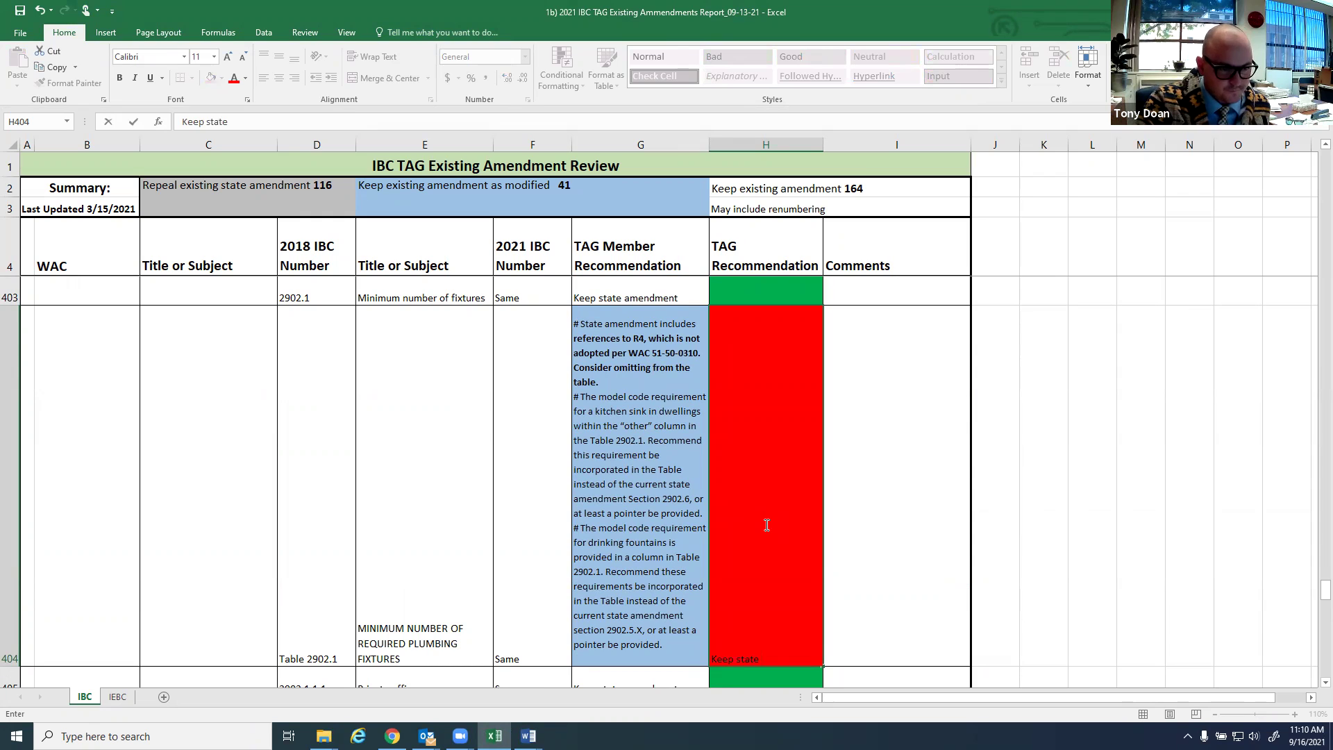
{"action": "type", "text": " amendment"}
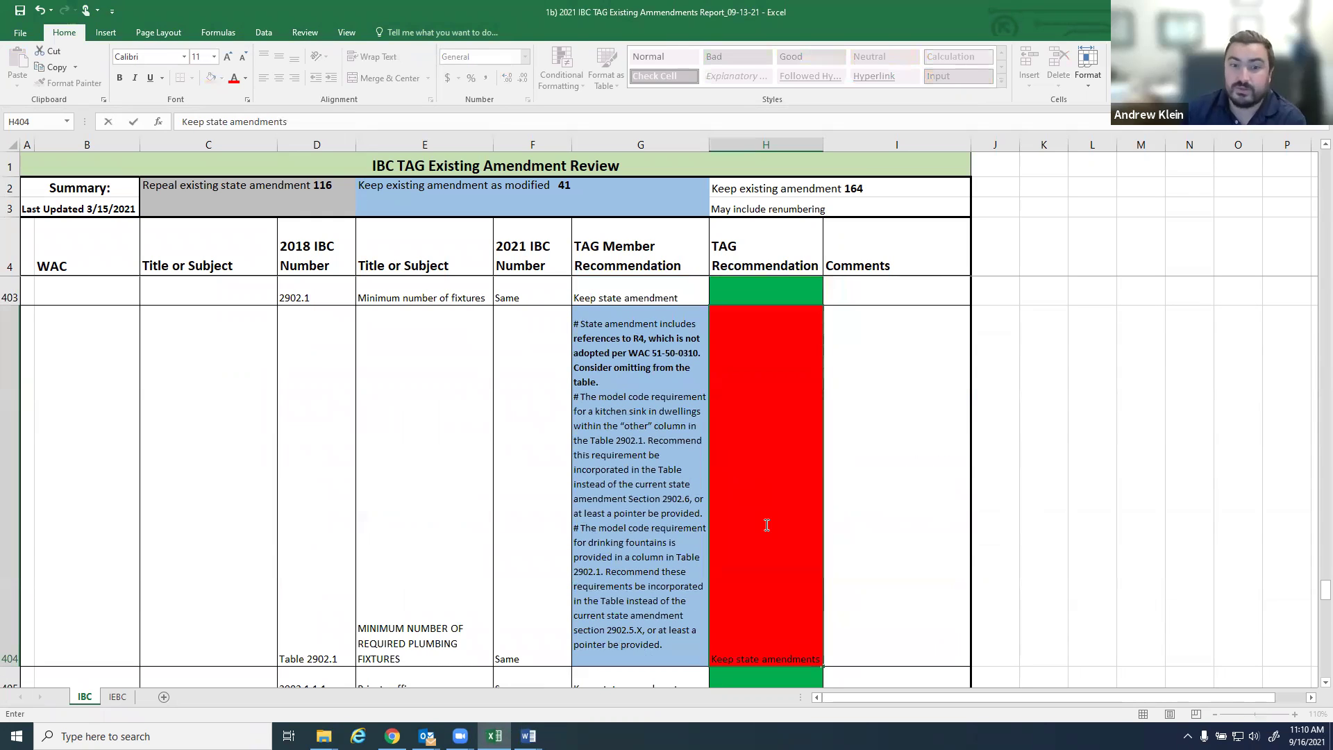
{"action": "type", "text": "s"}
{"action": "left_click", "coordinate": [1077, 587]}
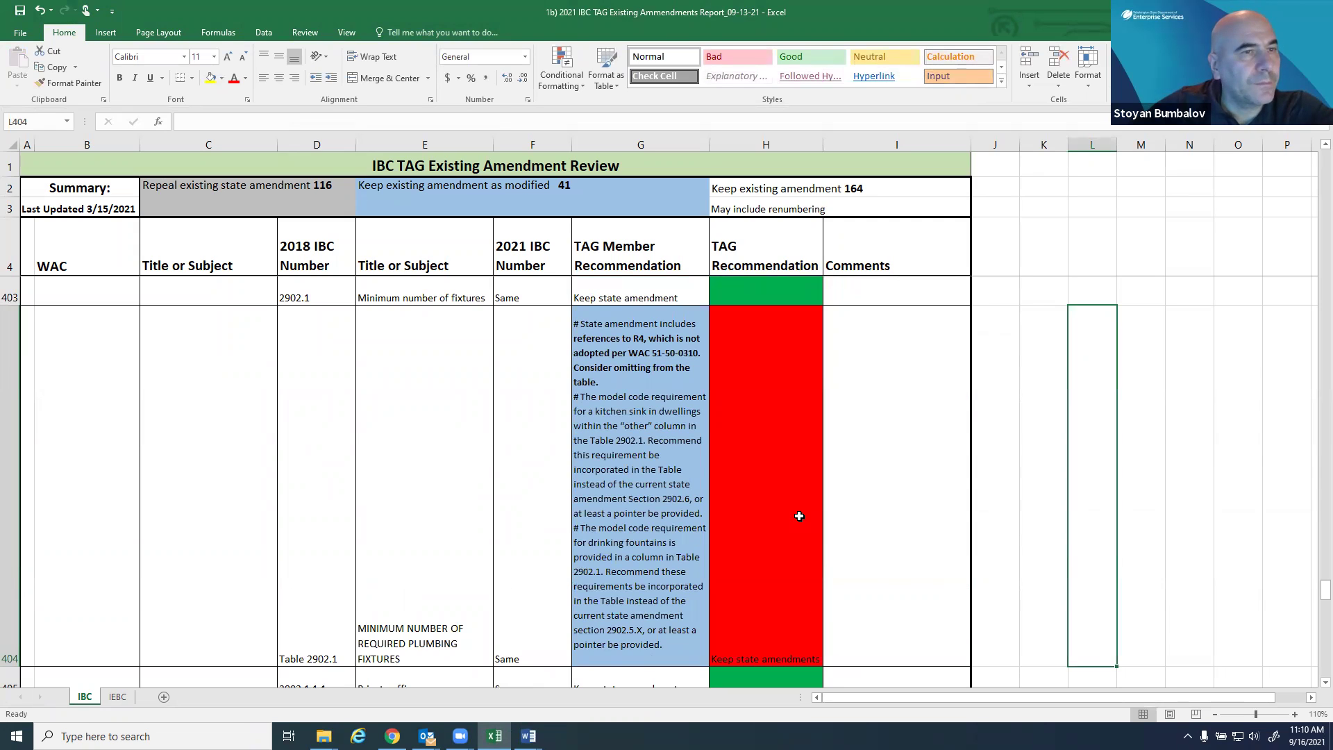
Examine the report from the Chapter 29 signage rows through Chapters 30 and 31 to the start of Chapter 33 Safeguards During Construction
{"action": "scroll", "coordinate": [1095, 541], "scroll_direction": "down", "scroll_amount": 5}
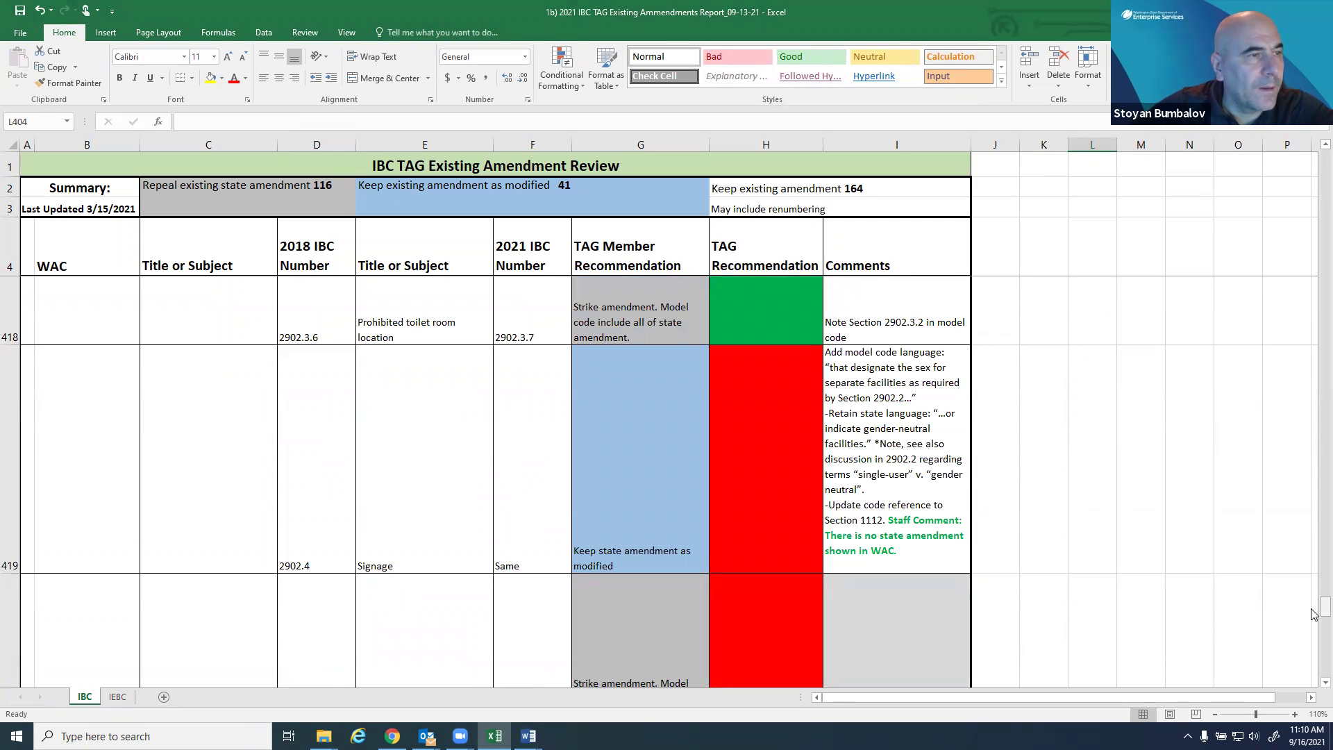
{"action": "scroll", "coordinate": [1314, 686], "scroll_direction": "down", "scroll_amount": 1}
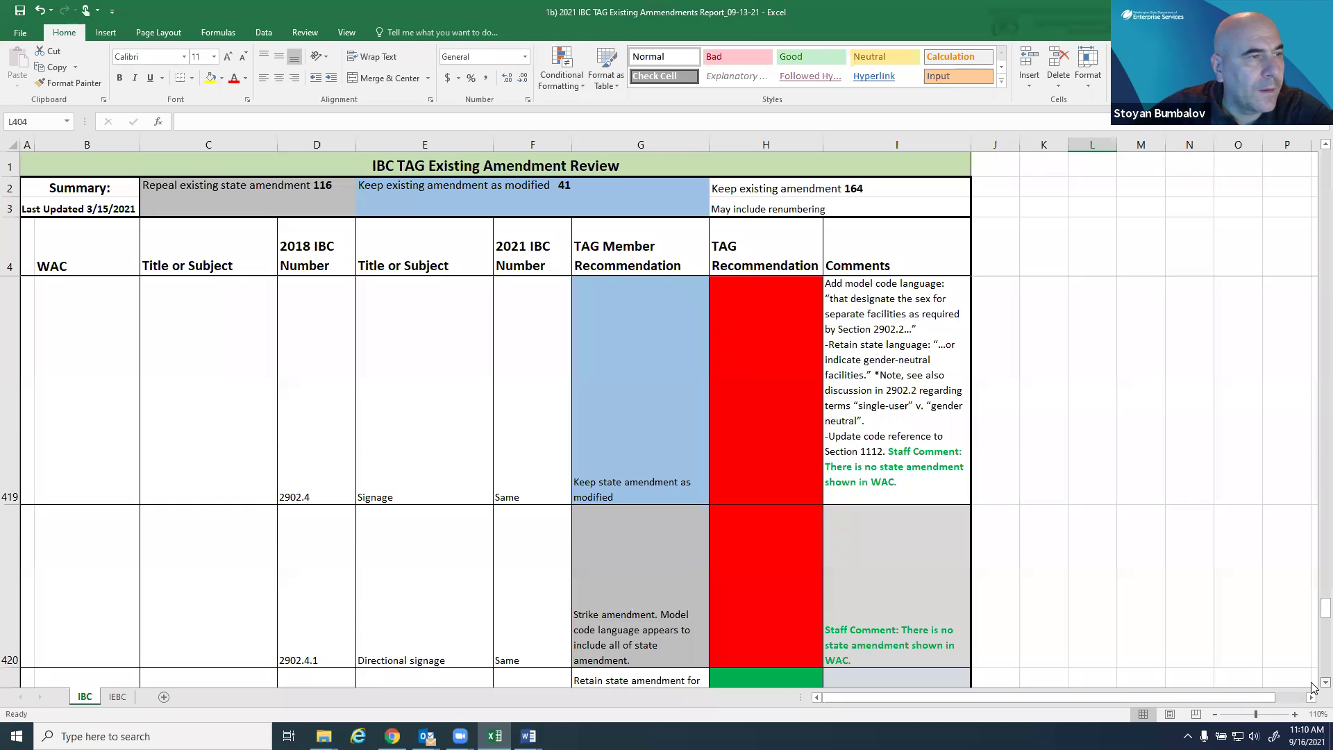
{"action": "scroll", "coordinate": [1313, 686], "scroll_direction": "down", "scroll_amount": 4}
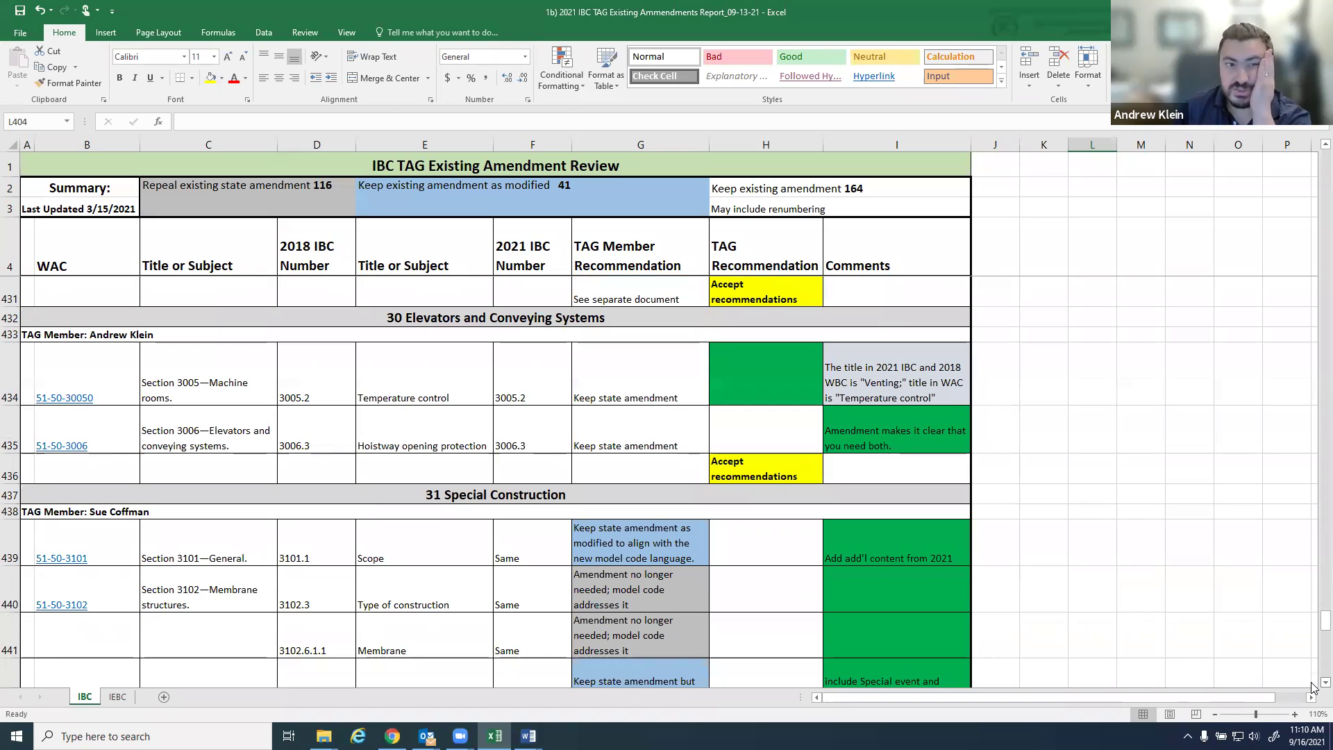
{"action": "scroll", "coordinate": [1314, 687], "scroll_direction": "down", "scroll_amount": 1}
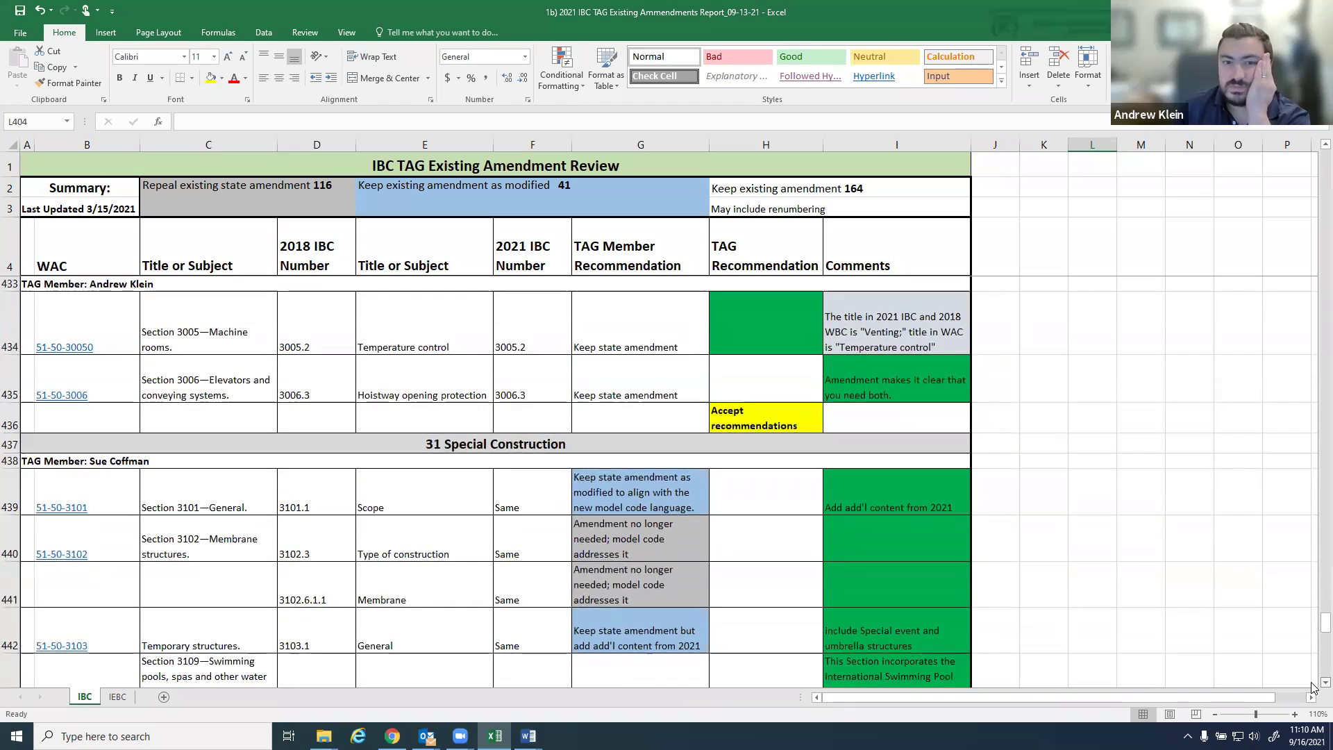
{"action": "scroll", "coordinate": [1314, 687], "scroll_direction": "down", "scroll_amount": 2}
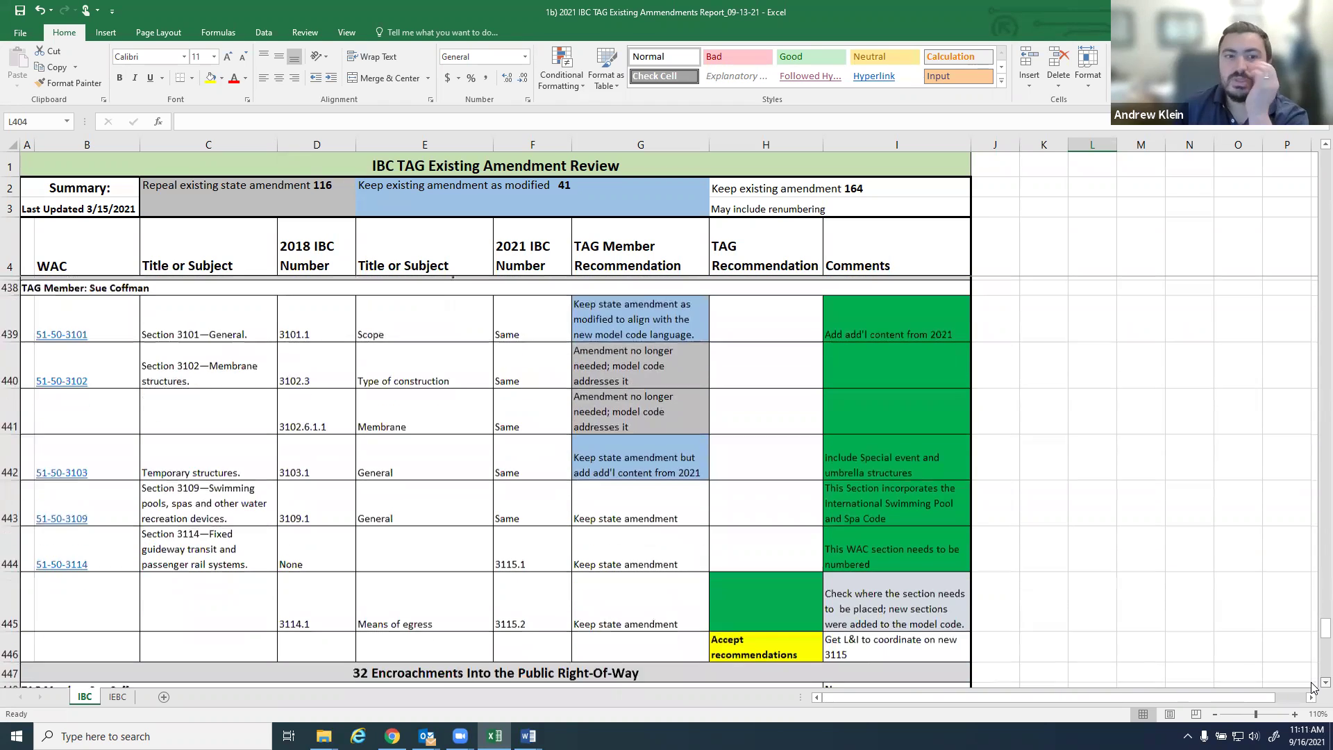
{"action": "scroll", "coordinate": [1314, 687], "scroll_direction": "down", "scroll_amount": 1}
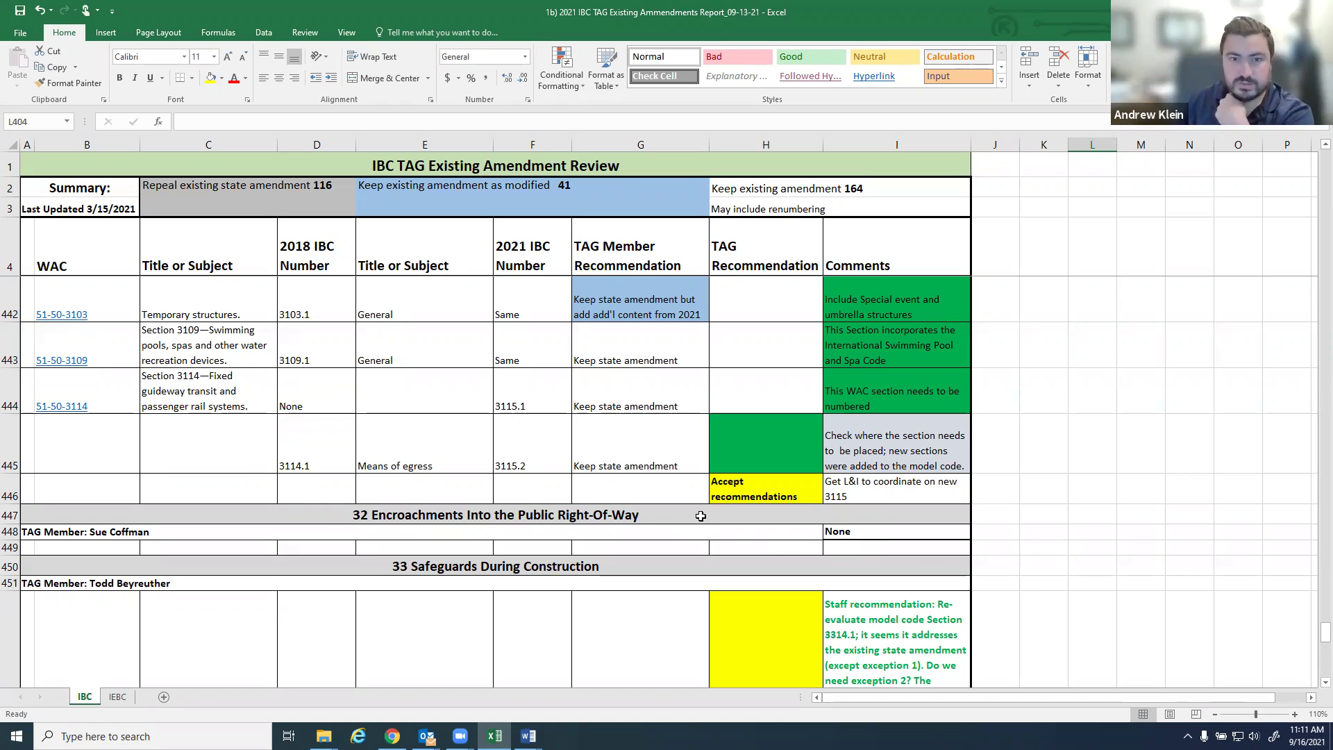
Review the report from Chapter 33 Safeguards During Construction through Chapter 35 Reference Standards and the appendix rows
{"action": "scroll", "coordinate": [698, 517], "scroll_direction": "down", "scroll_amount": 2}
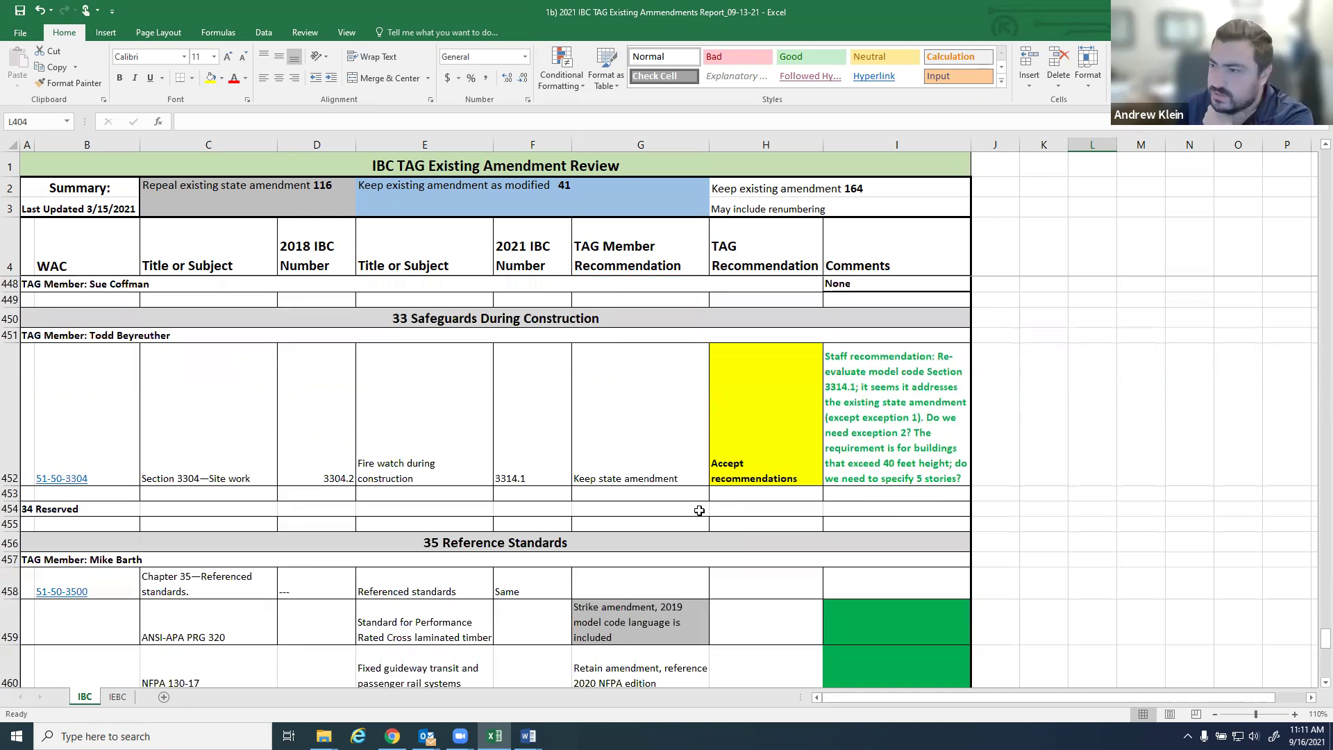
{"action": "scroll", "coordinate": [699, 511], "scroll_direction": "up", "scroll_amount": 3}
{"action": "scroll", "coordinate": [699, 510], "scroll_direction": "down", "scroll_amount": 3}
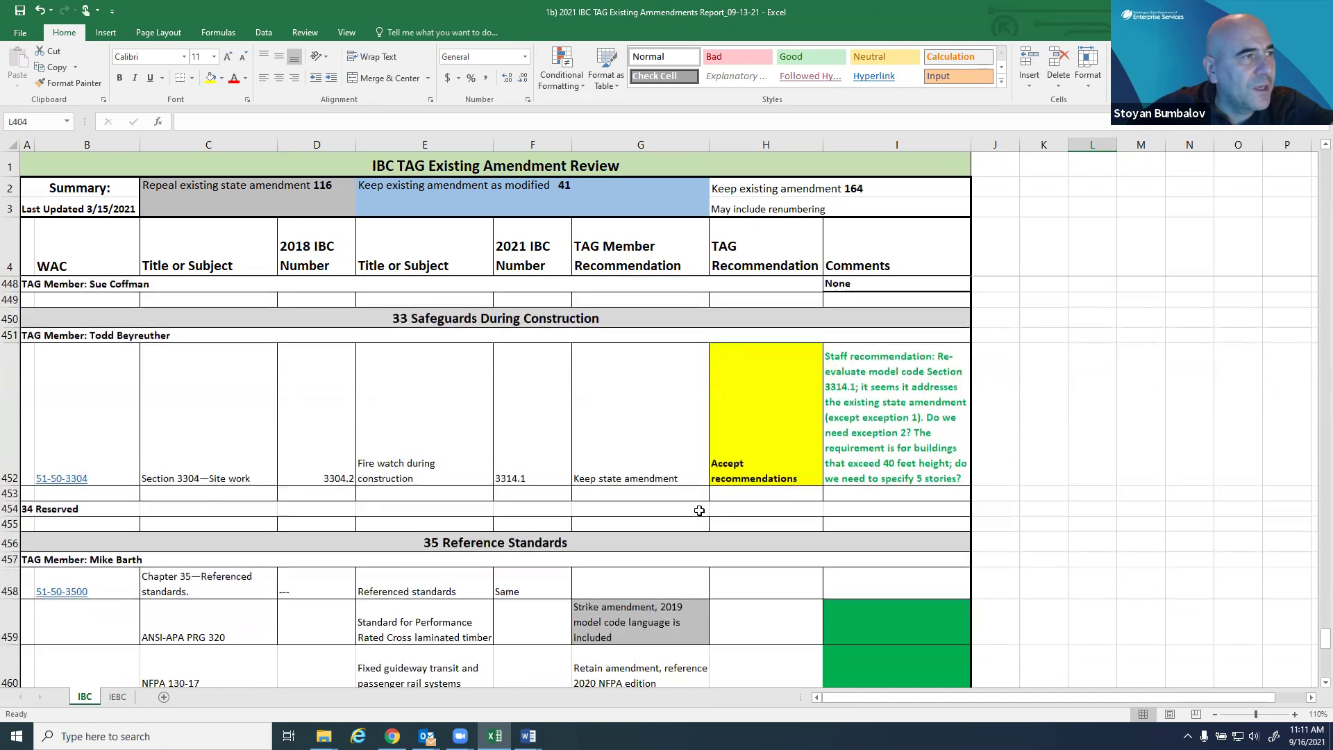
{"action": "scroll", "coordinate": [700, 510], "scroll_direction": "down", "scroll_amount": 2}
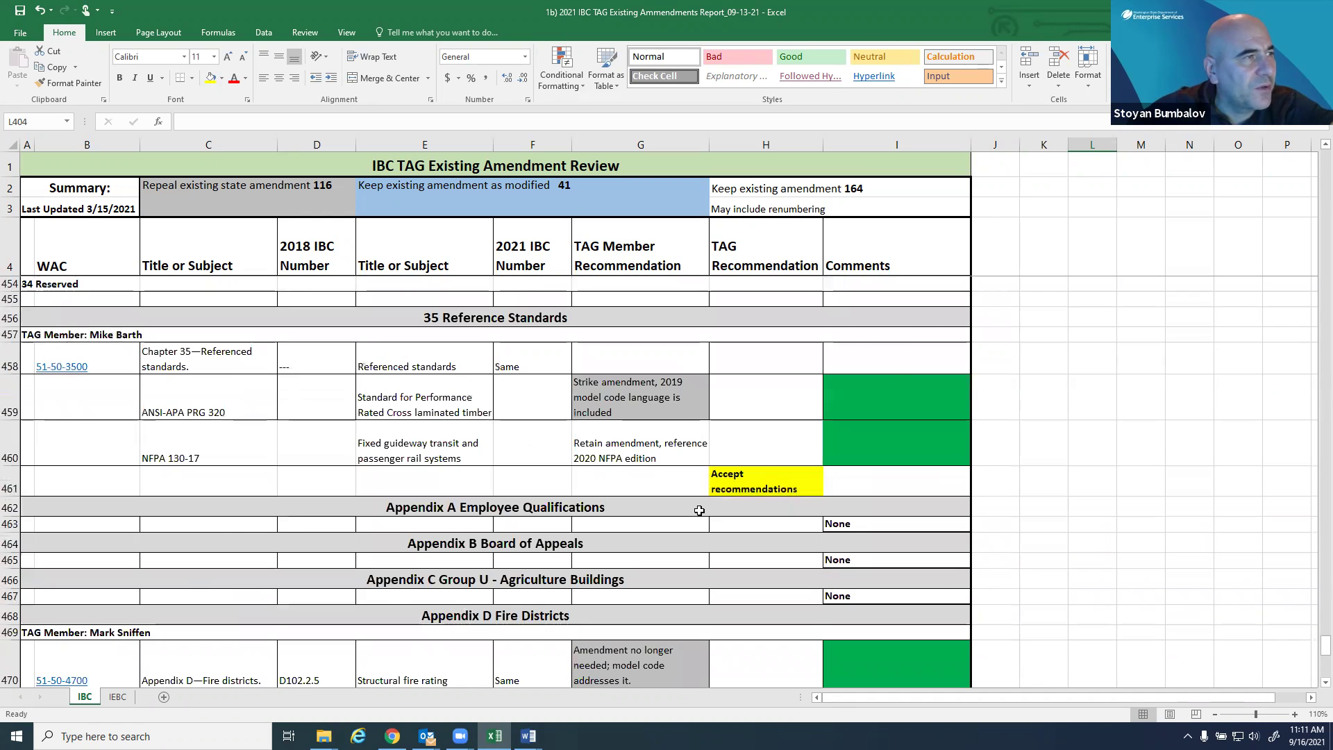
{"action": "scroll", "coordinate": [700, 510], "scroll_direction": "up", "scroll_amount": 2}
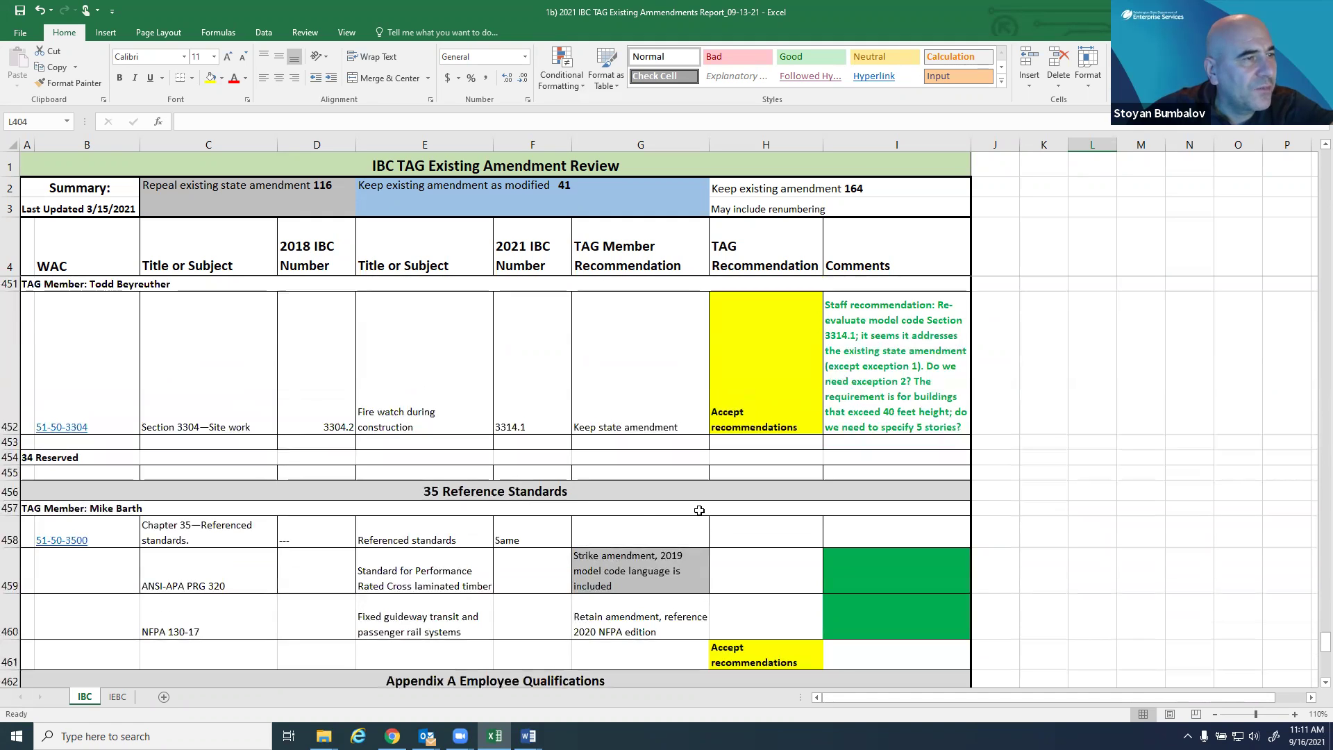
{"action": "scroll", "coordinate": [699, 510], "scroll_direction": "down", "scroll_amount": 2}
{"action": "scroll", "coordinate": [699, 510], "scroll_direction": "down", "scroll_amount": 2}
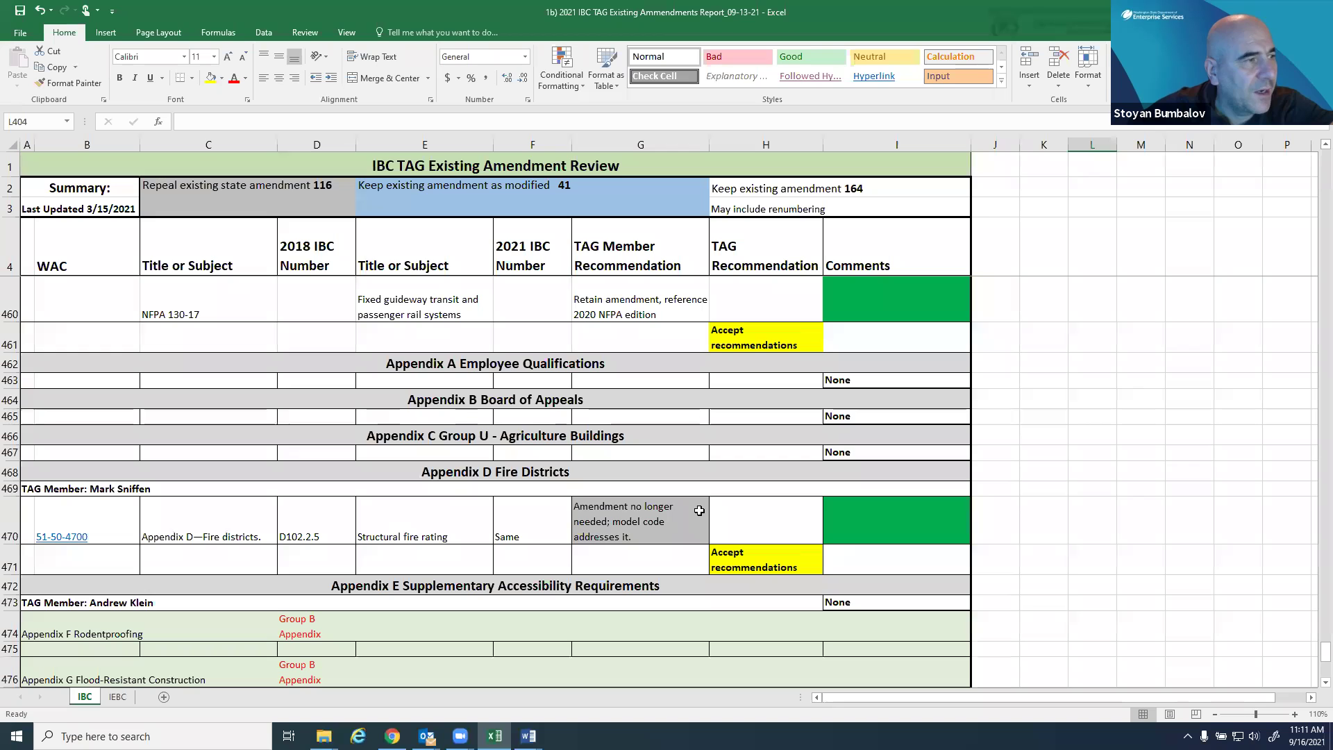
{"action": "scroll", "coordinate": [699, 510], "scroll_direction": "down", "scroll_amount": 6}
{"action": "scroll", "coordinate": [708, 504], "scroll_direction": "down", "scroll_amount": 1}
Go back through the Chapter 30 and 29 rows to Section 2902.3 Employee and public toilet facilities and recheck its recommendations and comments
{"action": "scroll", "coordinate": [704, 500], "scroll_direction": "up", "scroll_amount": 9}
{"action": "scroll", "coordinate": [698, 491], "scroll_direction": "up", "scroll_amount": 8}
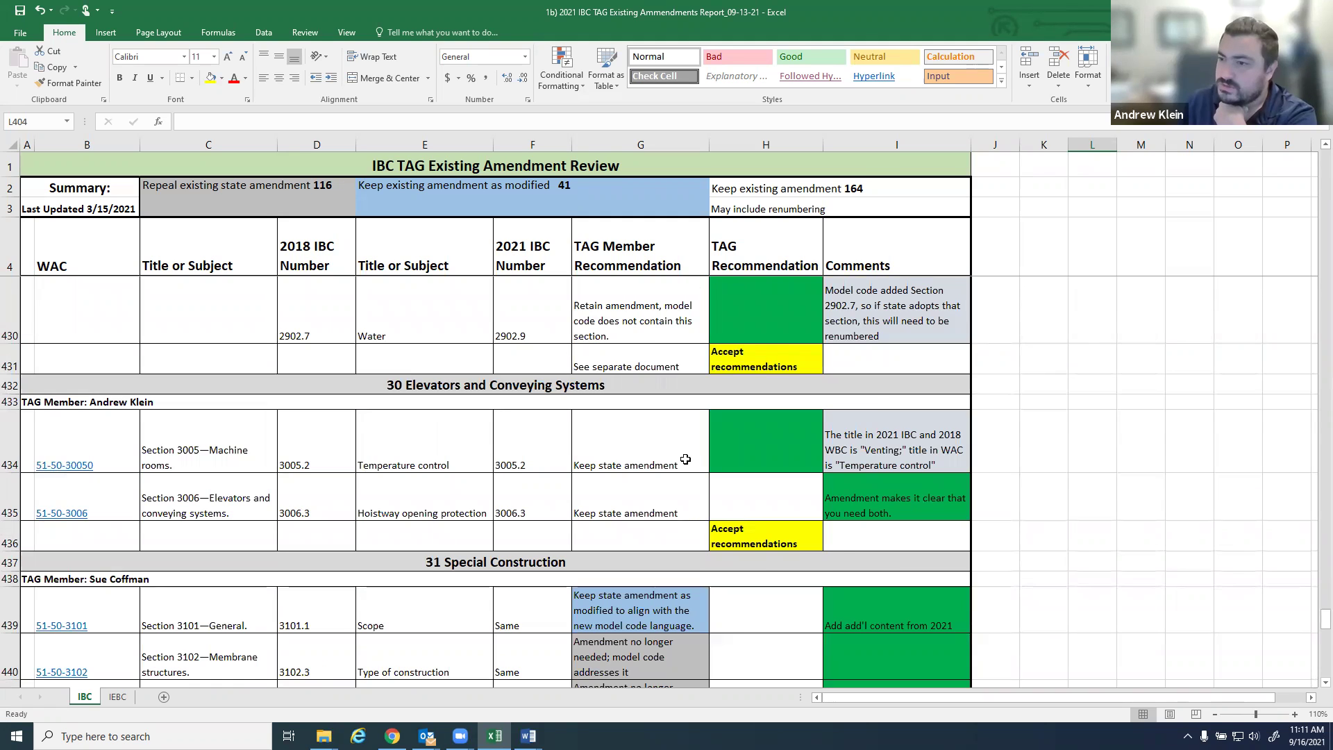
{"action": "scroll", "coordinate": [685, 459], "scroll_direction": "up", "scroll_amount": 3}
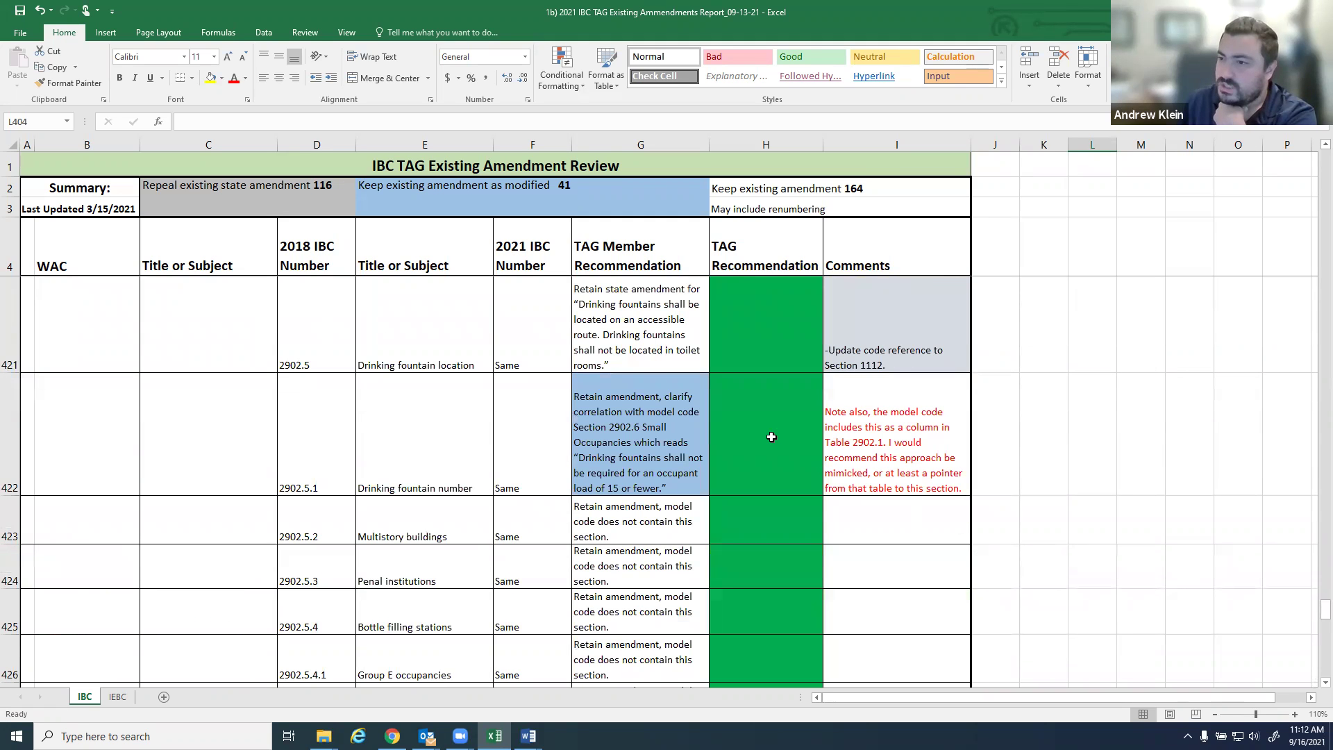
{"action": "scroll", "coordinate": [772, 437], "scroll_direction": "up", "scroll_amount": 3}
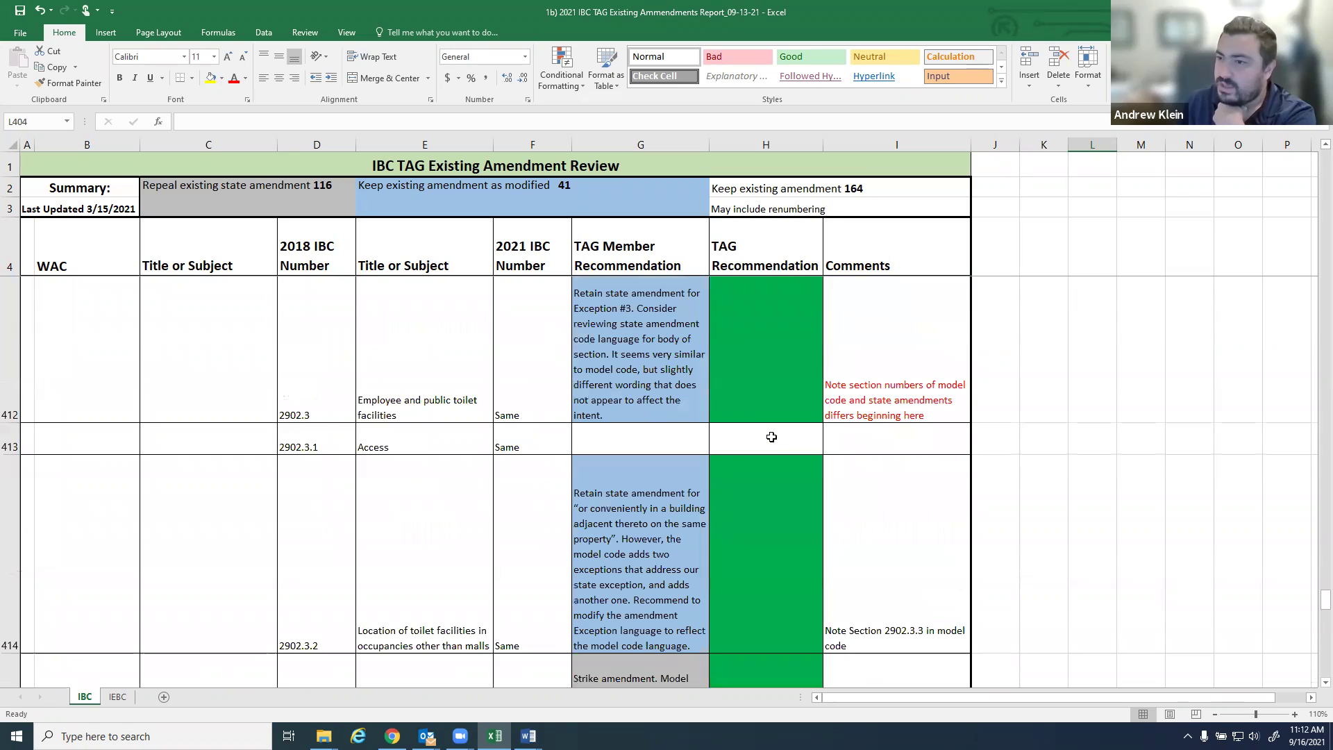